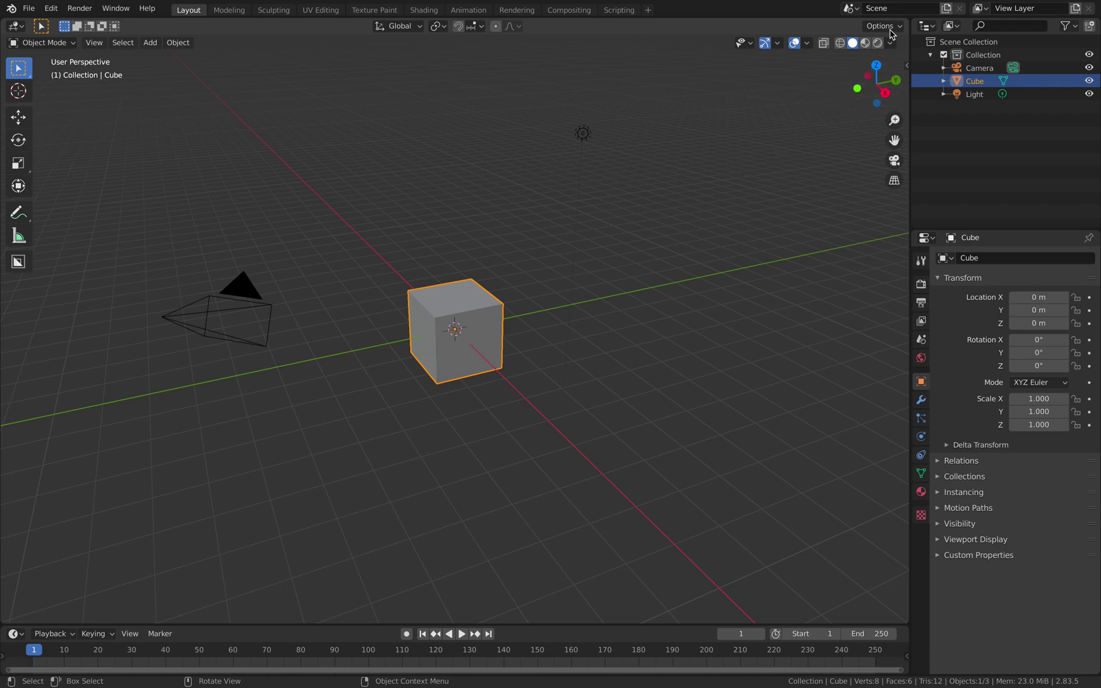
Split the 3D viewport into two stacked areas and make the upper one a Sverchok node editor with a new node tree
{"action": "left_click_drag", "start_coordinate": [905, 22], "coordinate": [889, 328]}
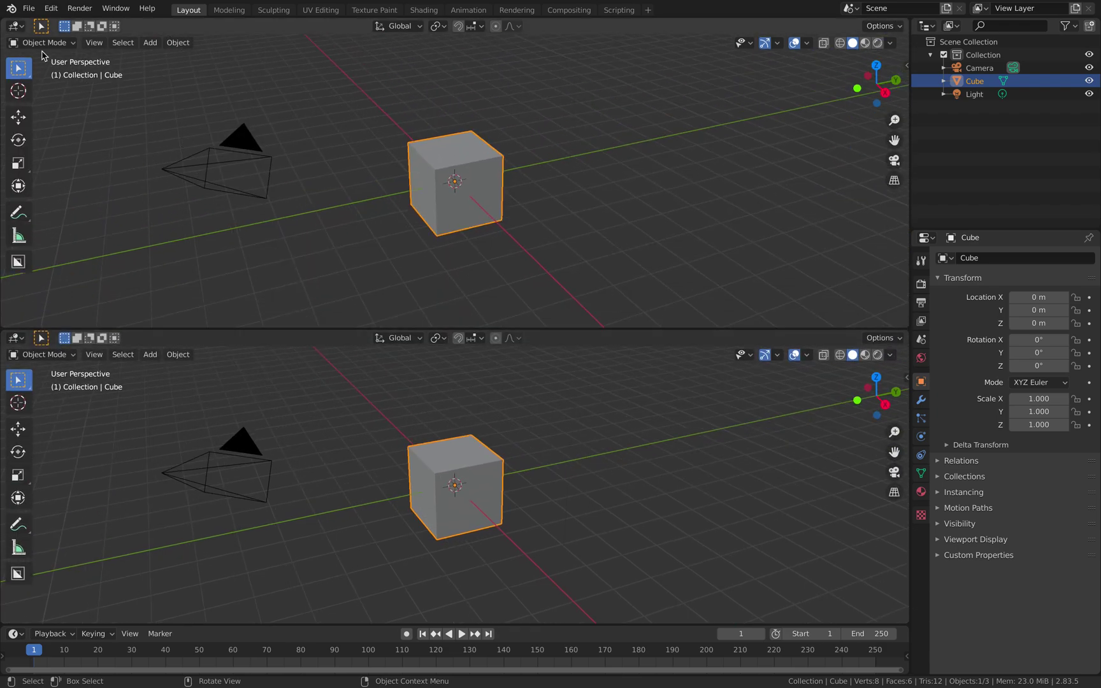
{"action": "left_click", "coordinate": [17, 26]}
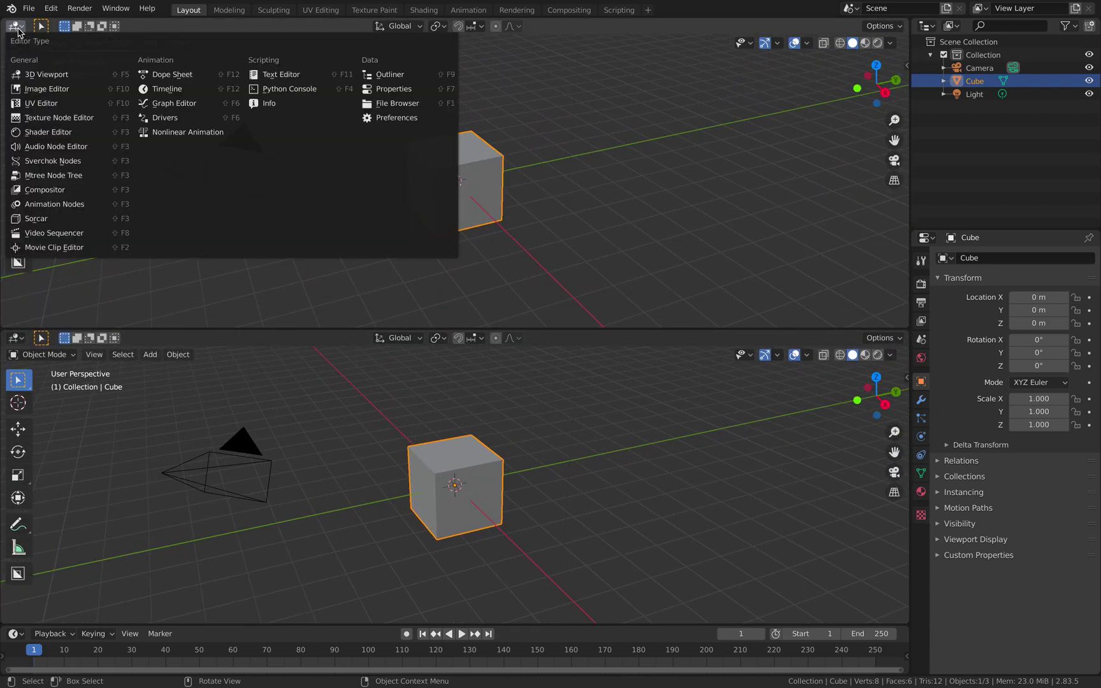
{"action": "left_click", "coordinate": [65, 160]}
{"action": "left_click", "coordinate": [430, 27]}
Add an SVG Document node to the Sverchok node tree
{"action": "key", "text": "shift+a"}
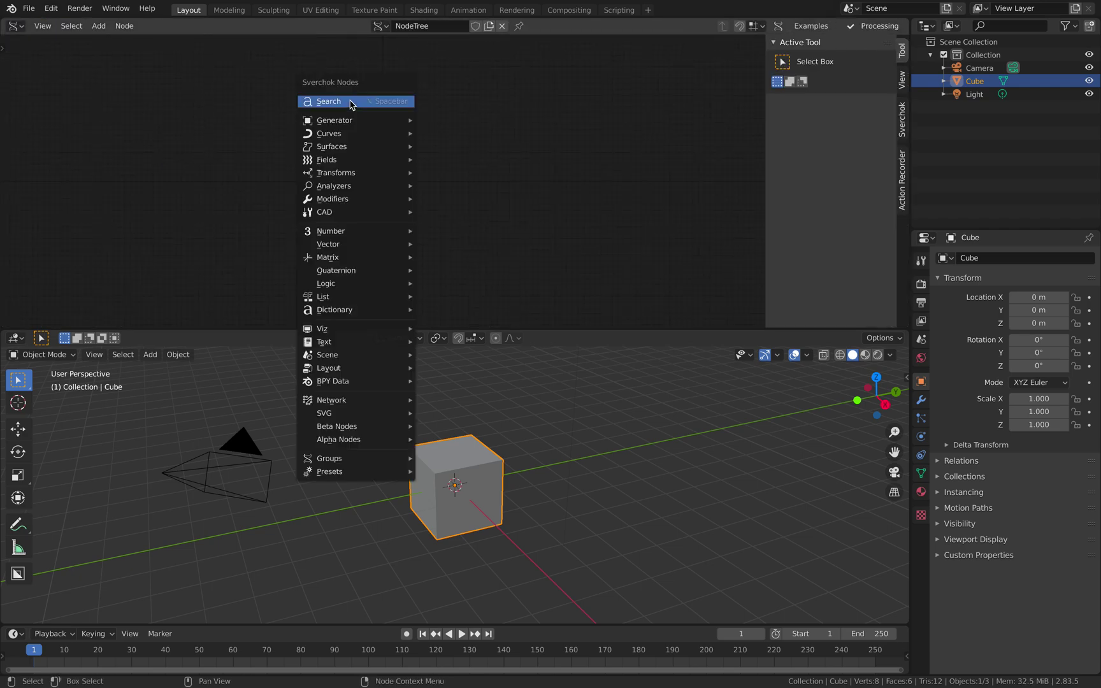
{"action": "mouse_move", "coordinate": [380, 415]}
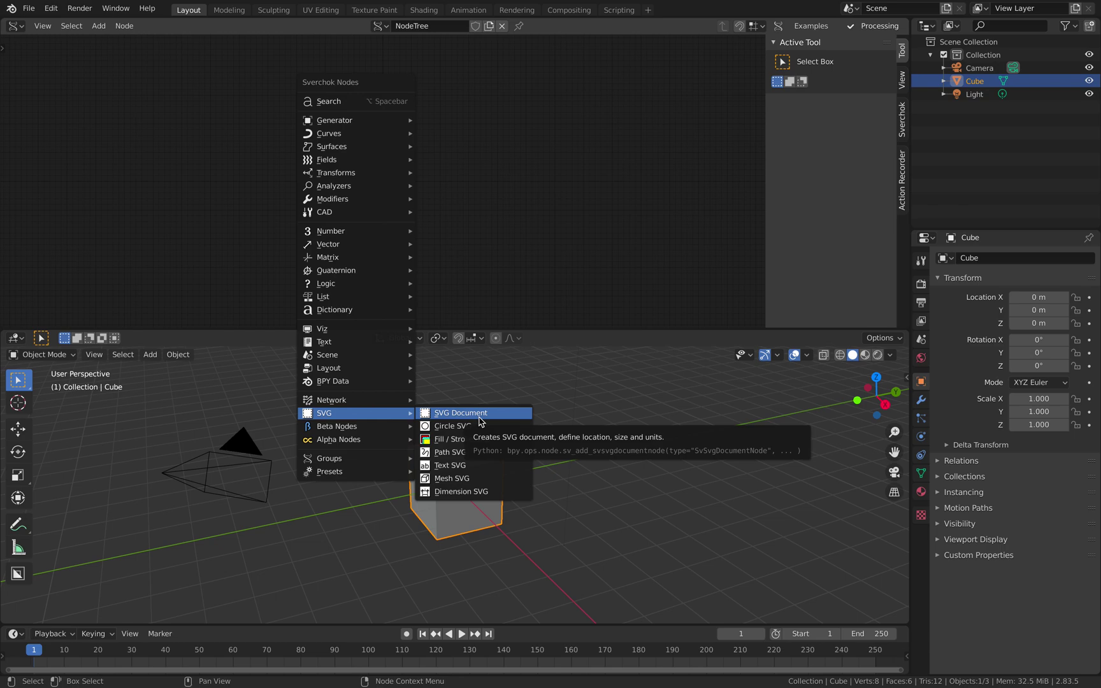
{"action": "left_click", "coordinate": [480, 420]}
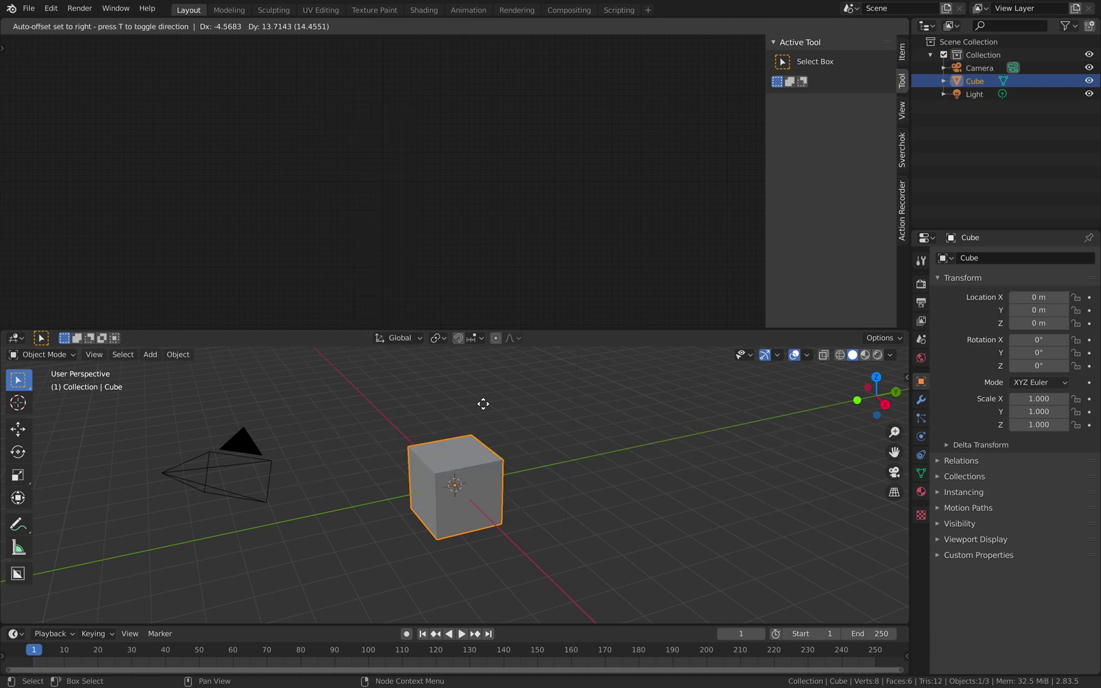
{"action": "left_click", "coordinate": [469, 163]}
Add a Circle SVG node well to the left of the SVG Document node
{"action": "key", "text": "shift+a"}
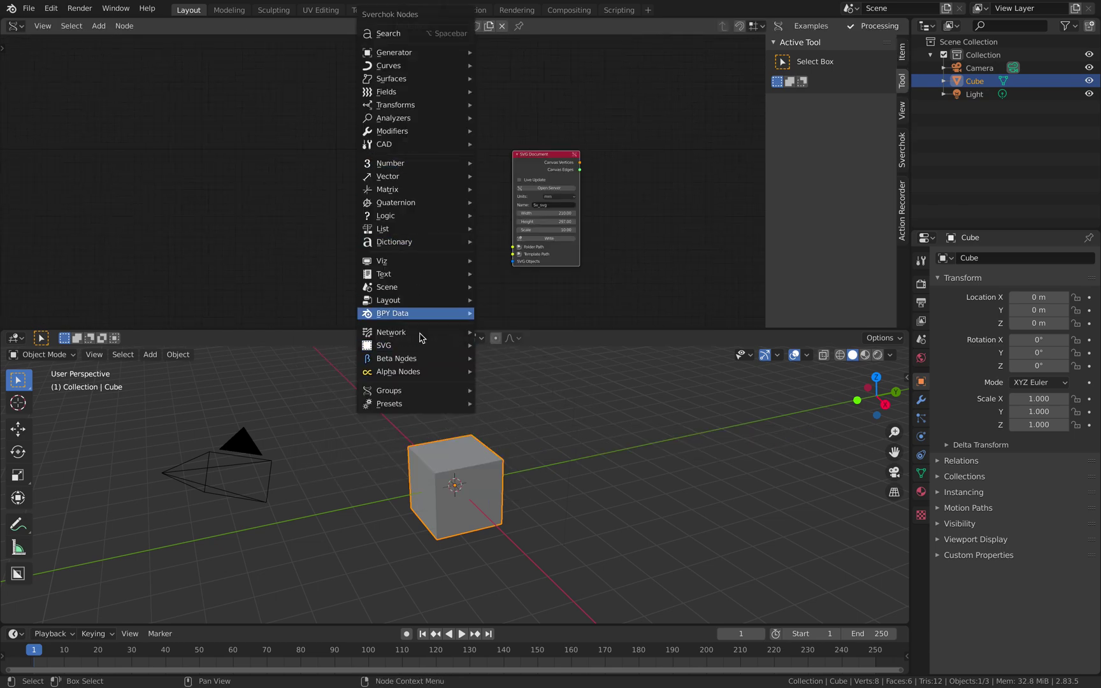
{"action": "mouse_move", "coordinate": [418, 346]}
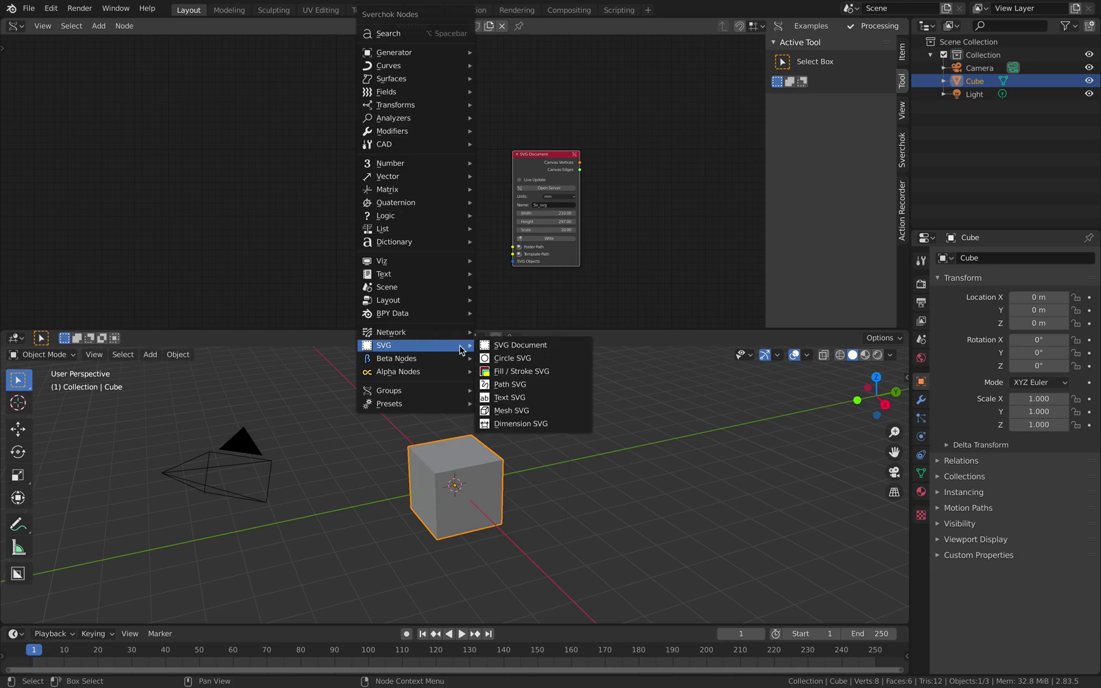
{"action": "left_click", "coordinate": [518, 364]}
{"action": "left_click", "coordinate": [225, 174]}
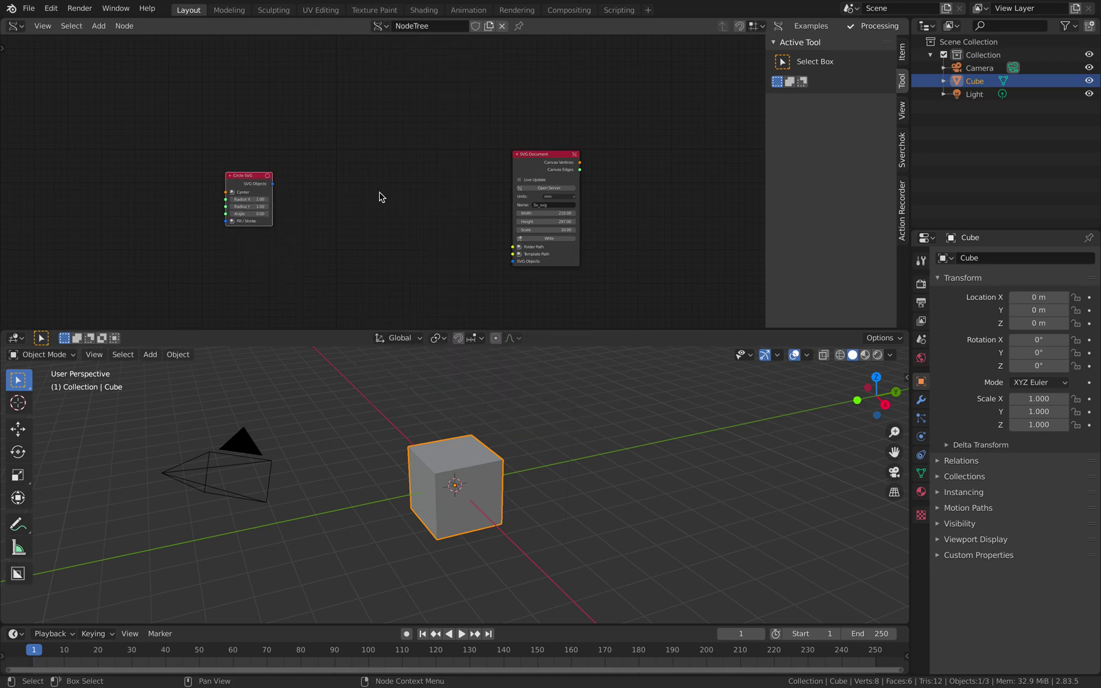
Add a Fill / Stroke SVG node just to the right of the Circle SVG node
{"action": "scroll", "coordinate": [381, 198], "scroll_direction": "up", "scroll_amount": 1}
{"action": "key", "text": "shift+a"}
{"action": "mouse_move", "coordinate": [414, 346]}
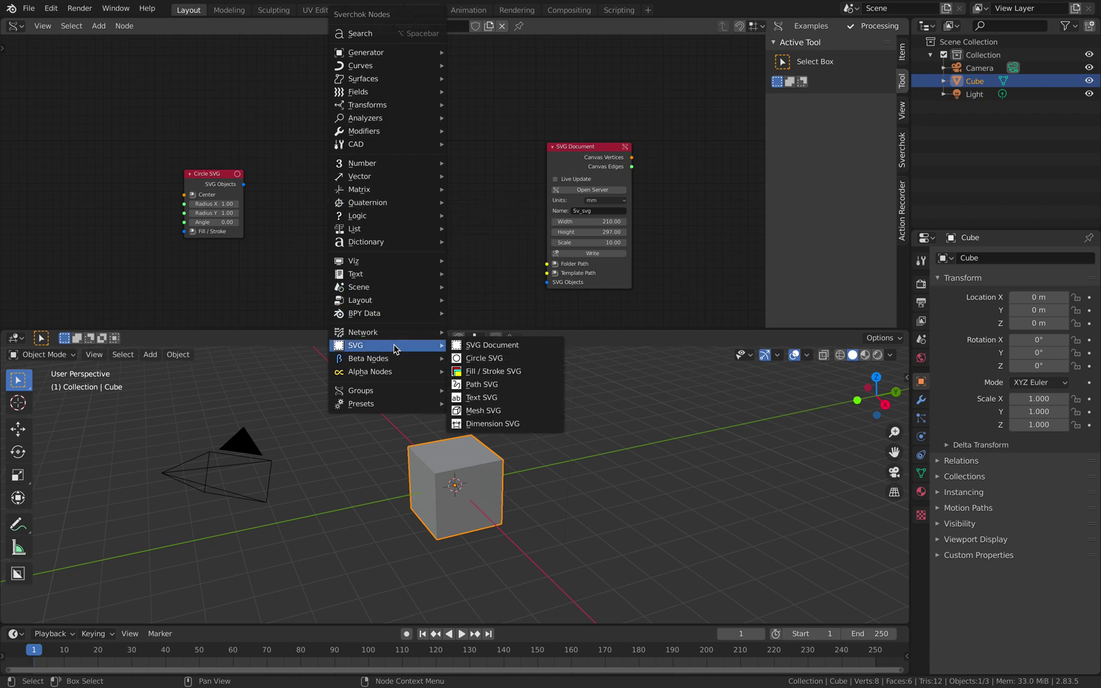
{"action": "left_click", "coordinate": [504, 377]}
{"action": "left_click", "coordinate": [296, 184]}
Add a Path SVG node above the Fill / Stroke SVG node
{"action": "scroll", "coordinate": [382, 181], "scroll_direction": "up", "scroll_amount": 1}
{"action": "key", "text": "shift+a"}
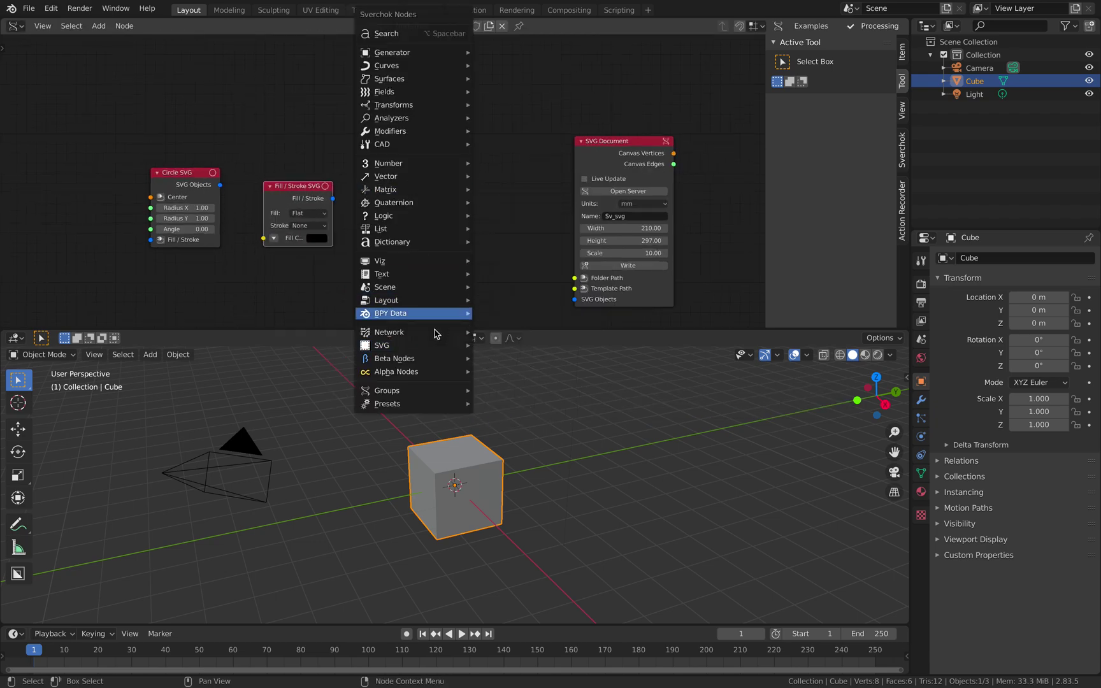
{"action": "mouse_move", "coordinate": [436, 346]}
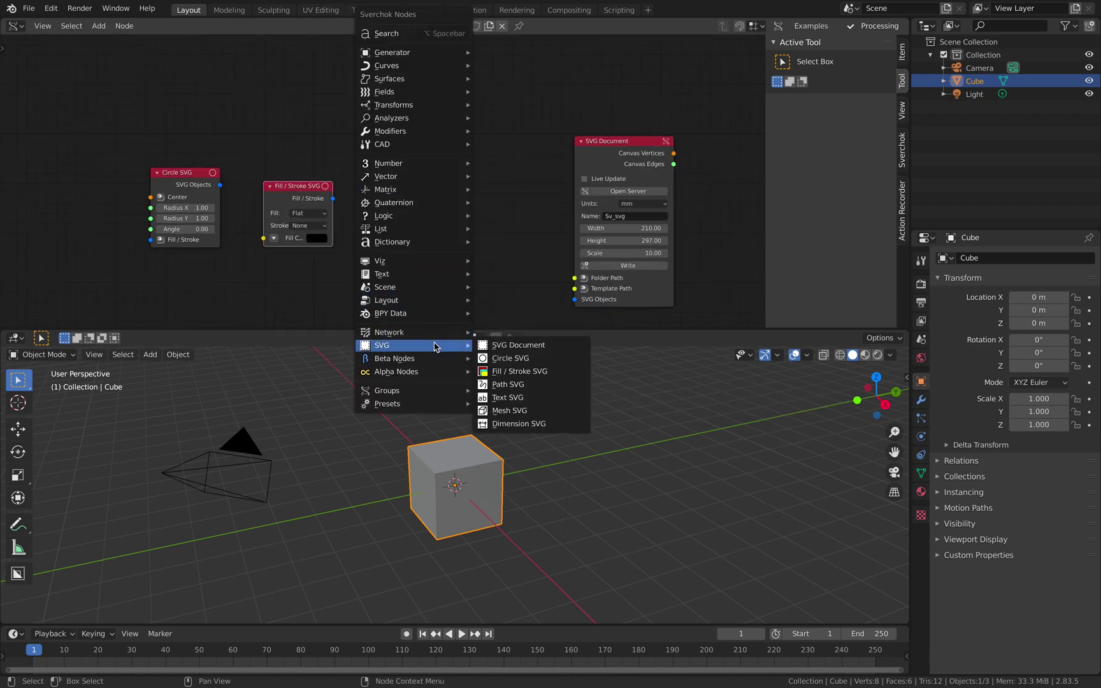
{"action": "left_click", "coordinate": [508, 384]}
{"action": "left_click", "coordinate": [242, 70]}
Add a Mesh SVG node to the left of the Path SVG node, above the Circle SVG node
{"action": "key", "text": "shift+a"}
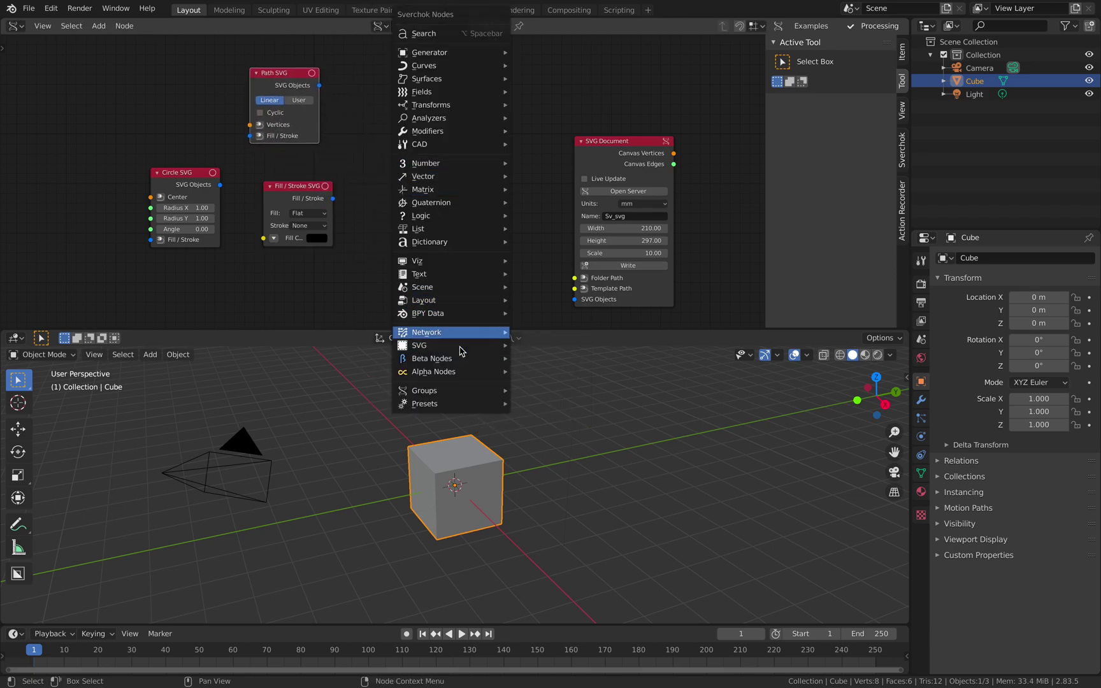
{"action": "mouse_move", "coordinate": [464, 347]}
{"action": "left_click", "coordinate": [561, 410]}
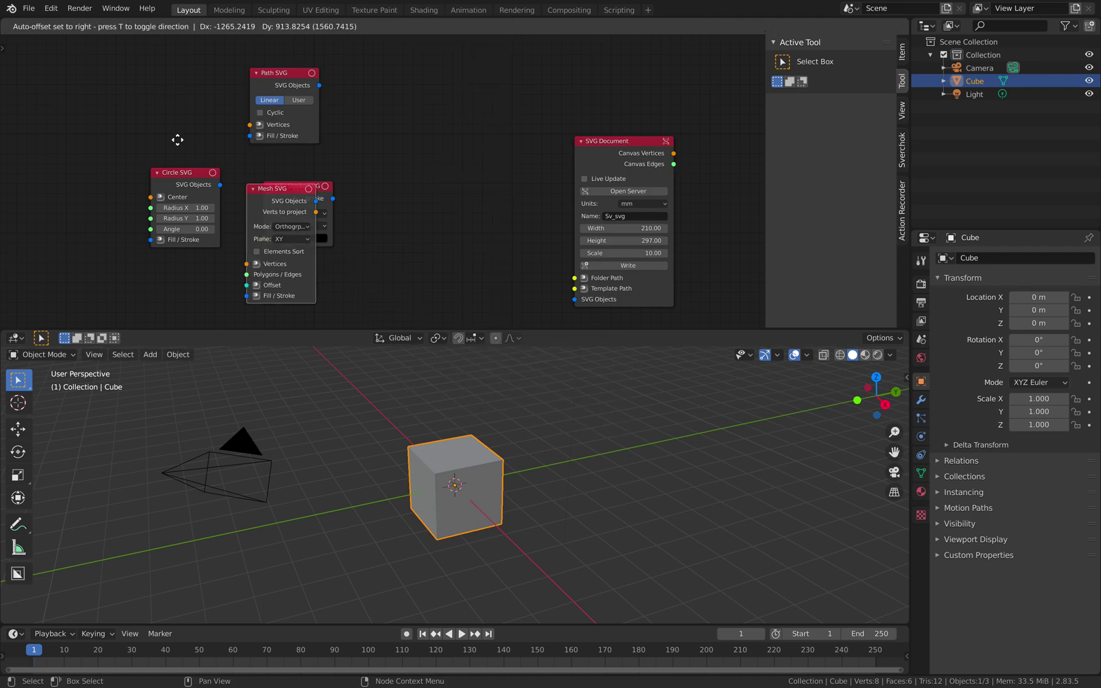
{"action": "left_click", "coordinate": [88, 67]}
{"action": "middle_click_drag", "start_coordinate": [88, 67], "coordinate": [159, 88]}
Save the Blender file to the Desktop as svg_00.blend
{"action": "left_click", "coordinate": [37, 9]}
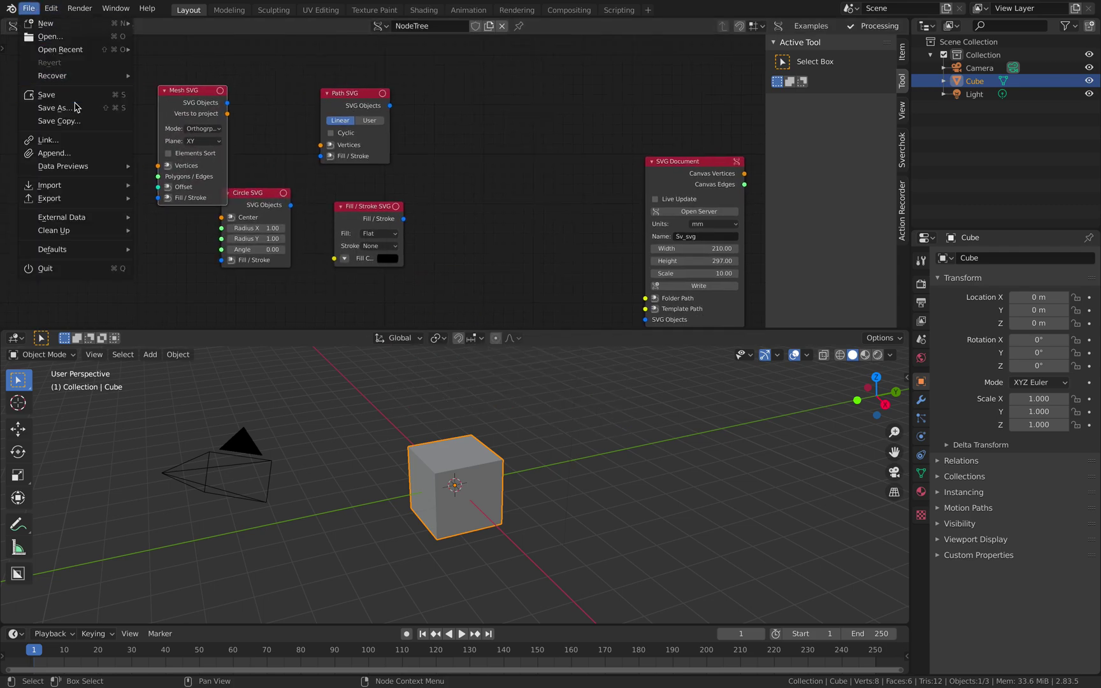
{"action": "left_click", "coordinate": [76, 107]}
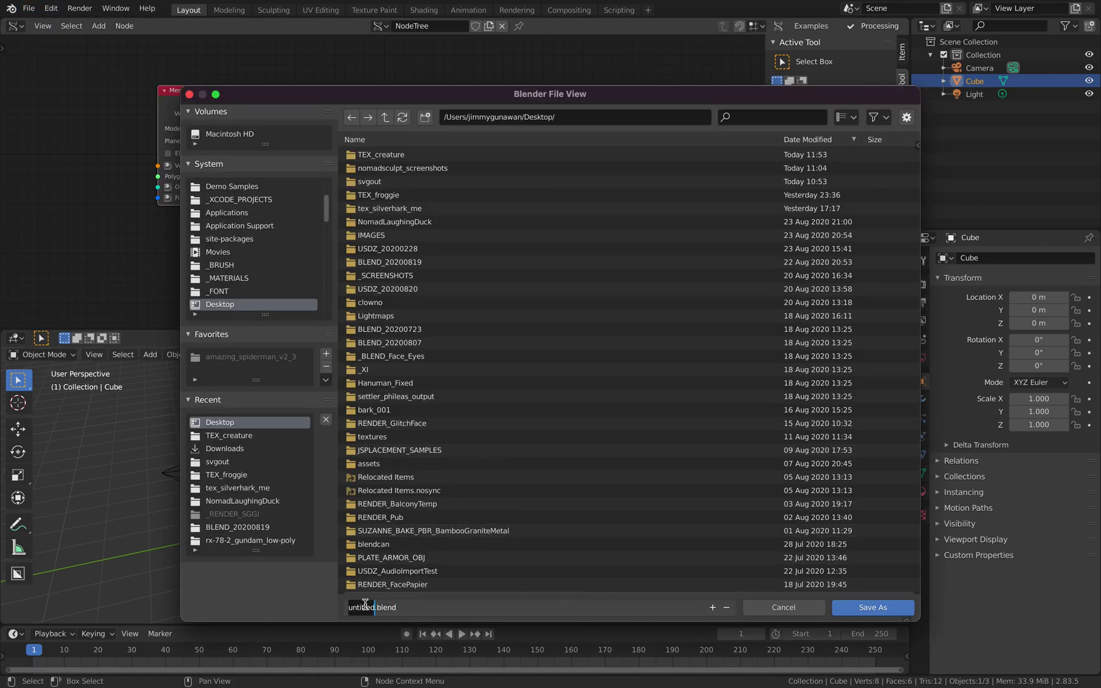
{"action": "type", "text": "svg_00"}
{"action": "key", "text": "Return"}
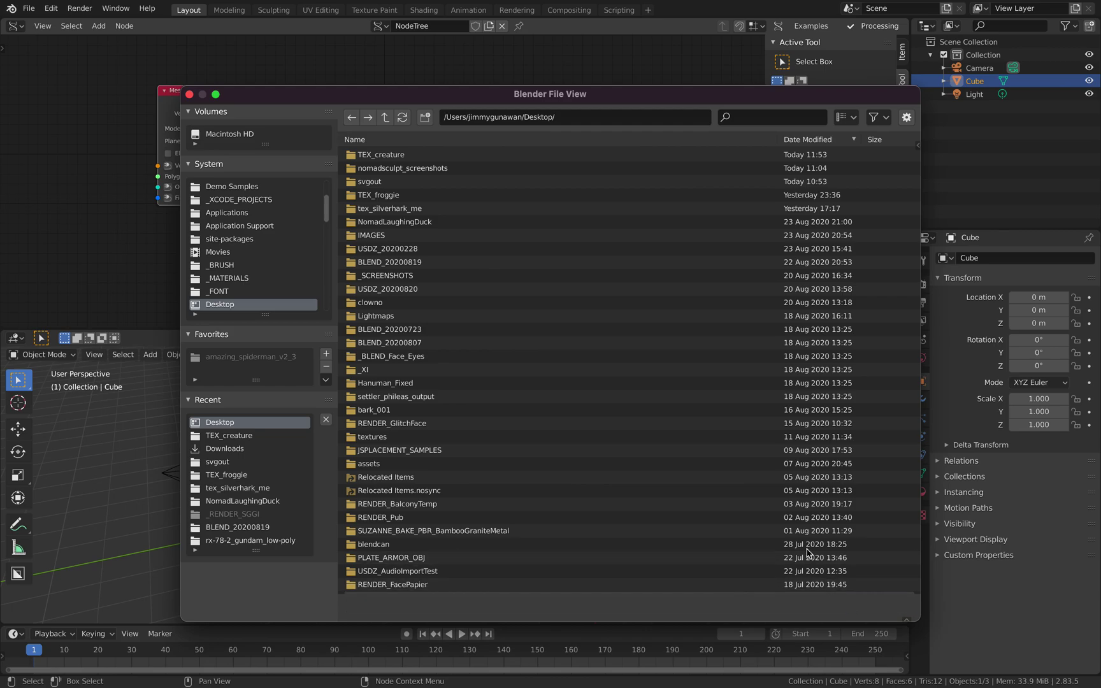
{"action": "left_click", "coordinate": [872, 607]}
Hide the node editor's sidebar and space out the SVG Document, Circle SVG and Fill / Stroke SVG nodes so none overlap
{"action": "left_click_drag", "start_coordinate": [641, 167], "coordinate": [532, 106]}
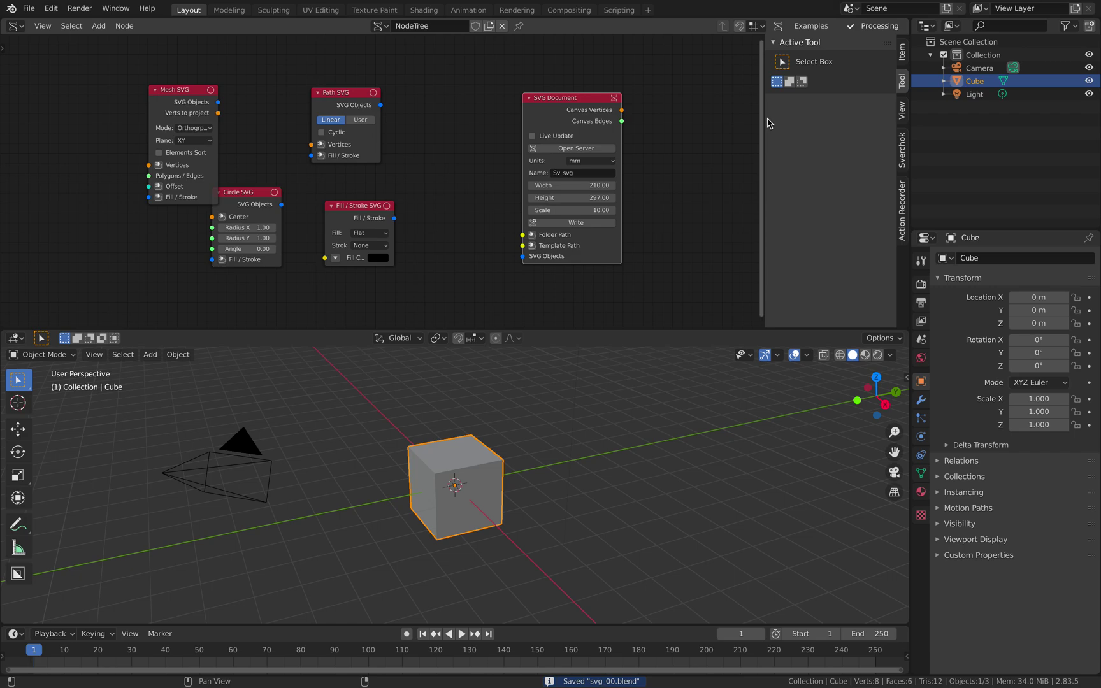
{"action": "key", "text": "n"}
{"action": "scroll", "coordinate": [586, 155], "scroll_direction": "up", "scroll_amount": 1}
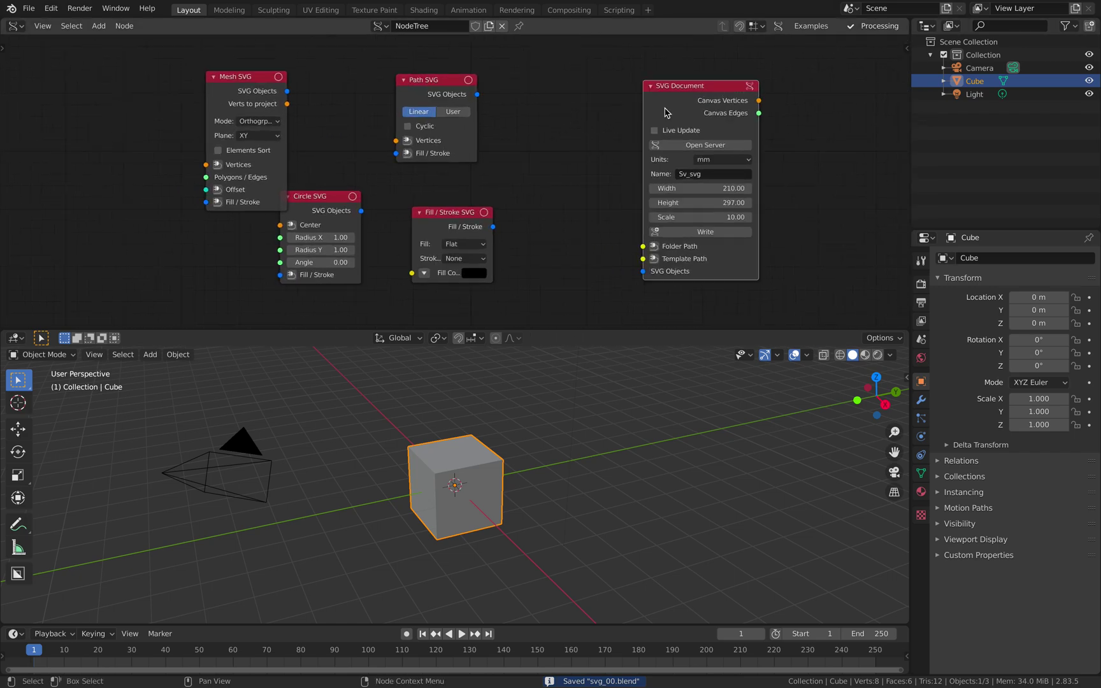
{"action": "left_click_drag", "start_coordinate": [665, 112], "coordinate": [677, 101]}
{"action": "left_click_drag", "start_coordinate": [453, 230], "coordinate": [437, 239]}
{"action": "left_click_drag", "start_coordinate": [358, 204], "coordinate": [376, 202]}
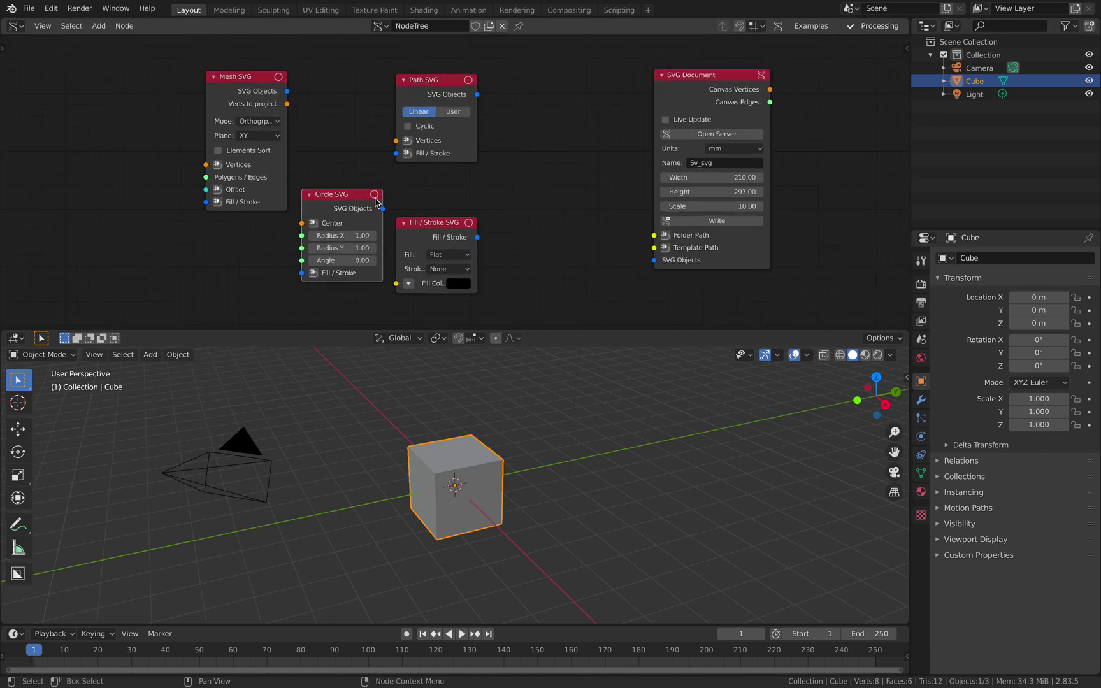
{"action": "left_click_drag", "start_coordinate": [433, 230], "coordinate": [437, 230]}
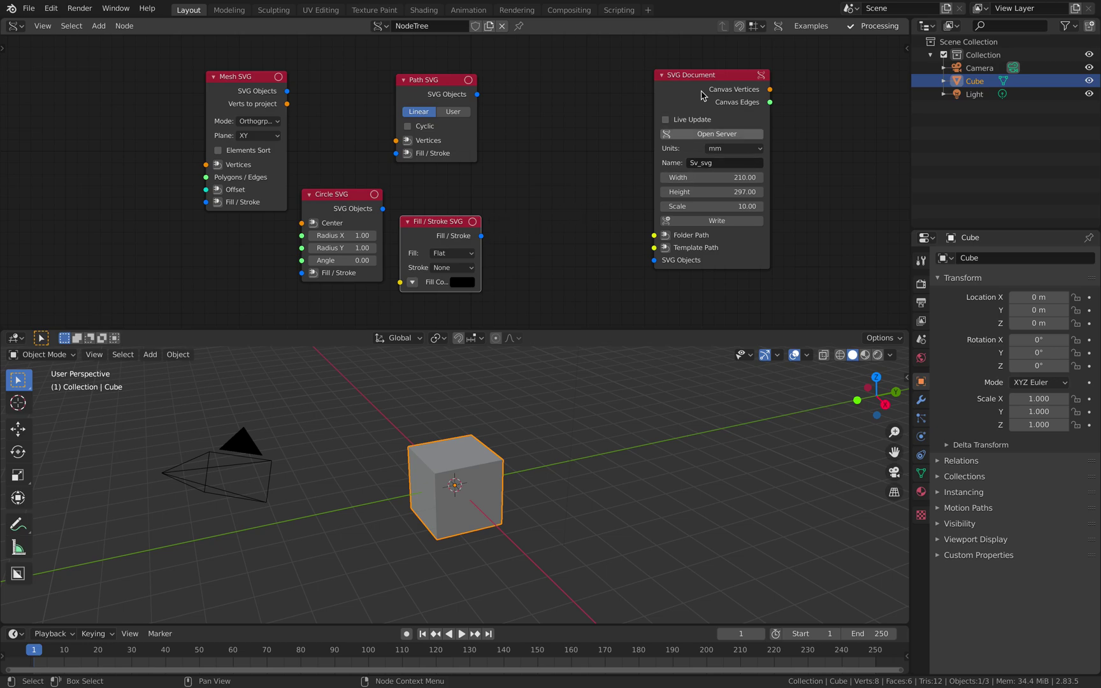
{"action": "left_click_drag", "start_coordinate": [700, 103], "coordinate": [686, 107]}
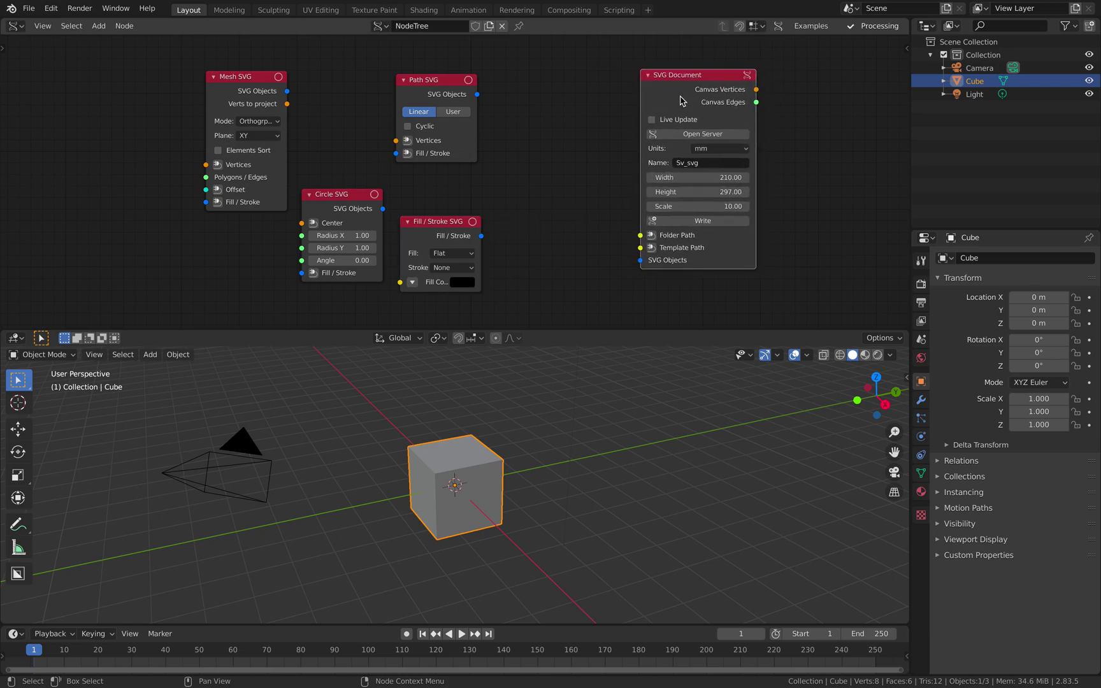
Add a File Path node linked to the SVG Document's Folder Path input and shift both nodes slightly down
{"action": "scroll", "coordinate": [785, 93], "scroll_direction": "right", "scroll_amount": 3, "text": "ctrl"}
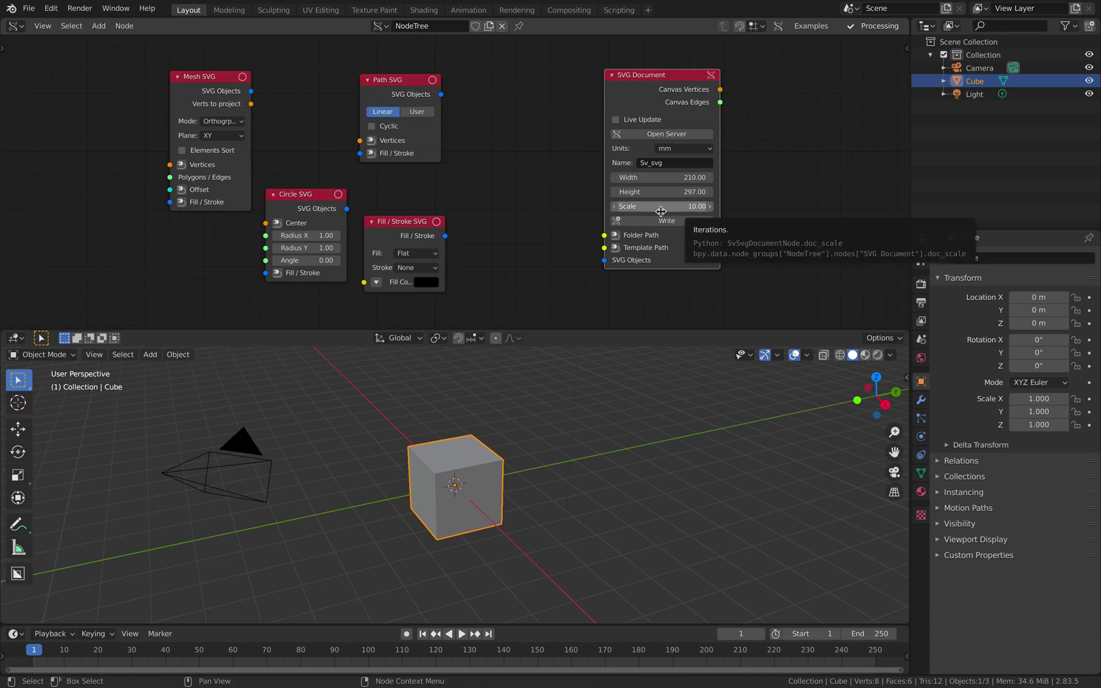
{"action": "left_click", "coordinate": [615, 236]}
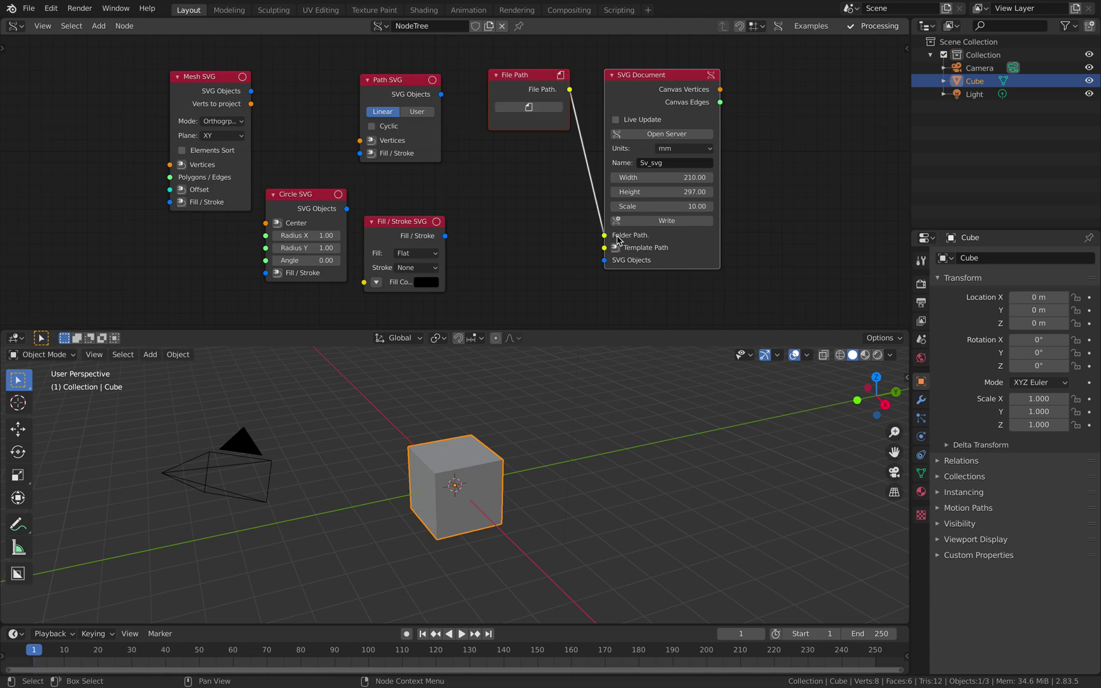
{"action": "left_click_drag", "start_coordinate": [537, 96], "coordinate": [527, 117]}
{"action": "left_click", "coordinate": [533, 157]}
Create a folder named svsvg on the Desktop and select it as the File Path node's output location
{"action": "left_click", "coordinate": [527, 130]}
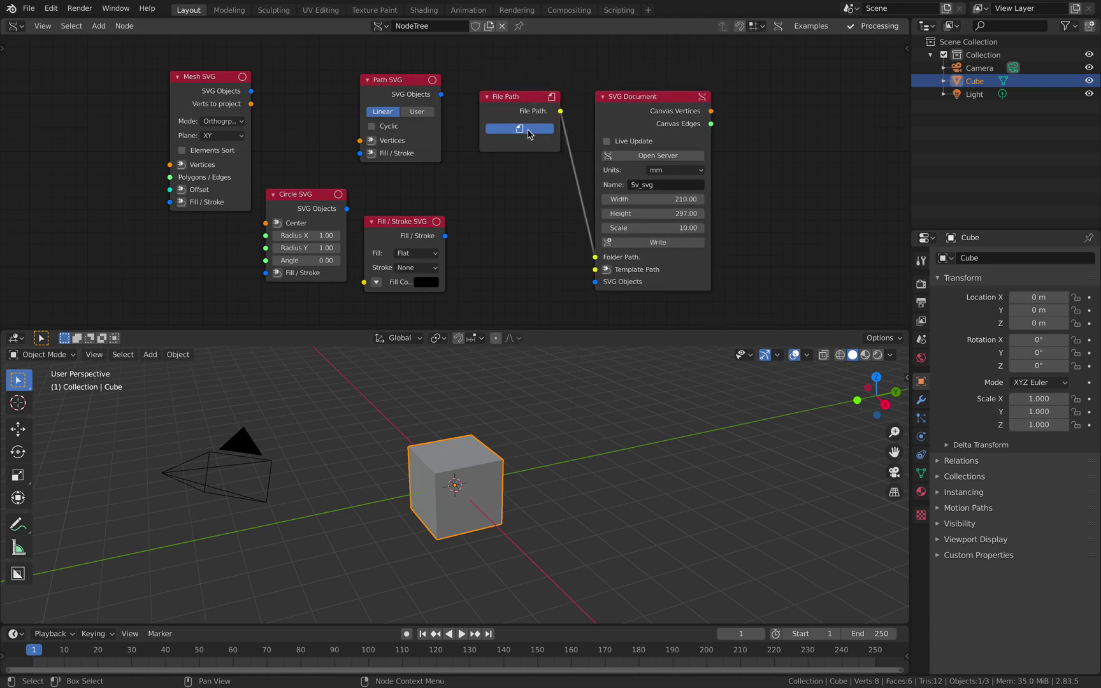
{"action": "left_click", "coordinate": [527, 134]}
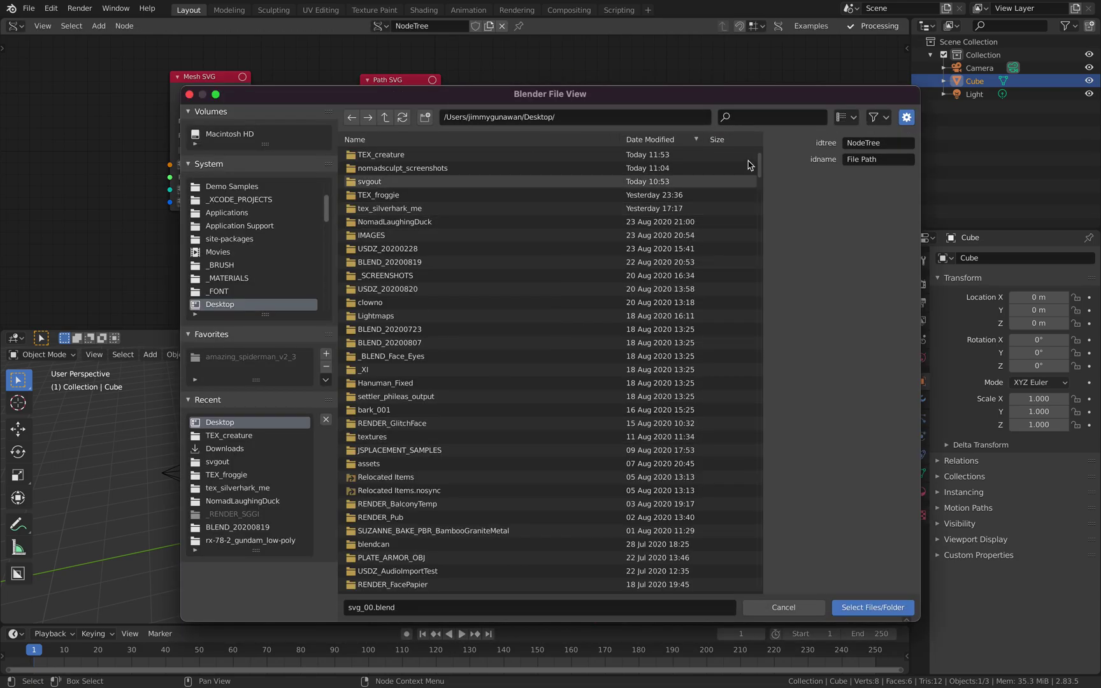
{"action": "left_click", "coordinate": [425, 119]}
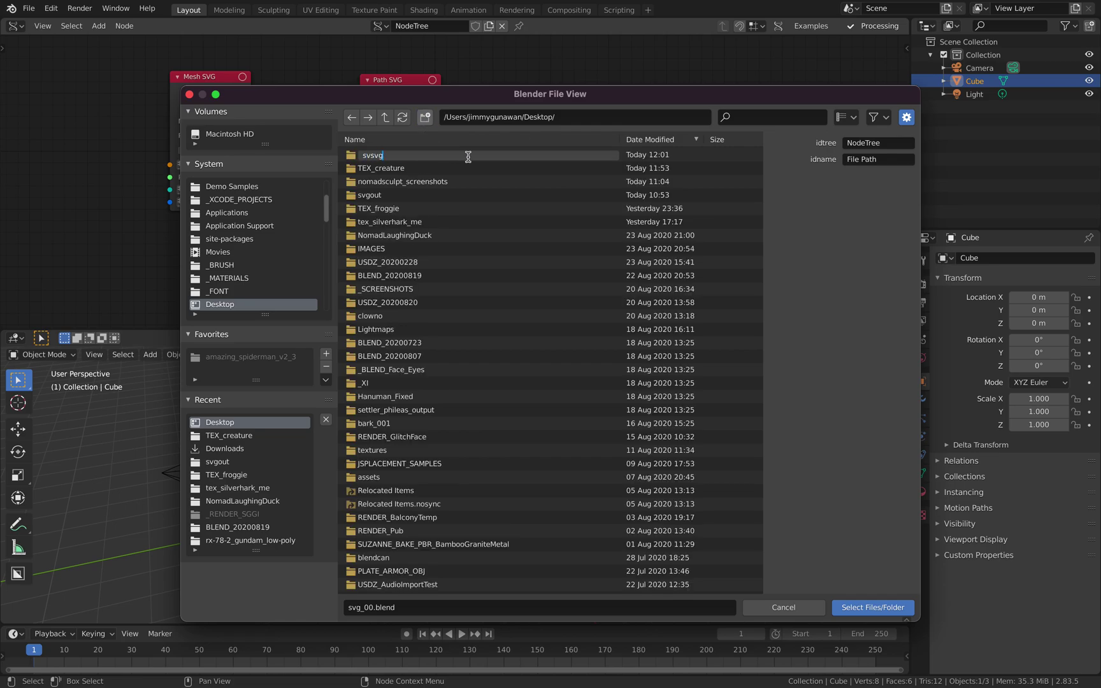
{"action": "key", "text": "Return"}
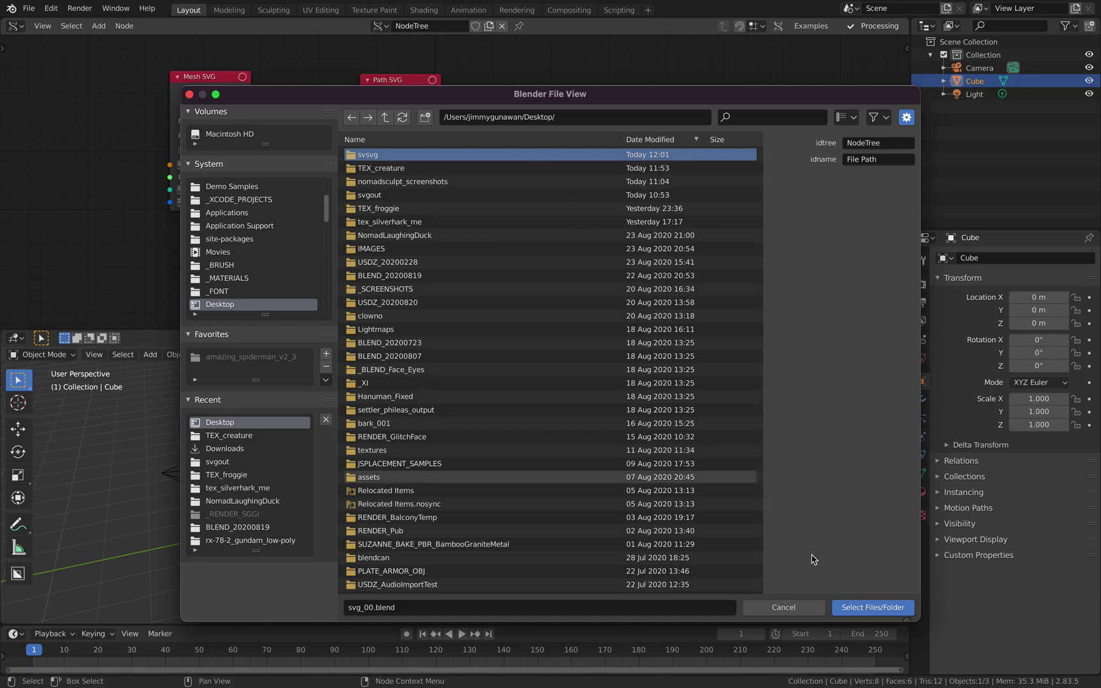
{"action": "double_click", "coordinate": [427, 155]}
{"action": "left_click", "coordinate": [866, 605]}
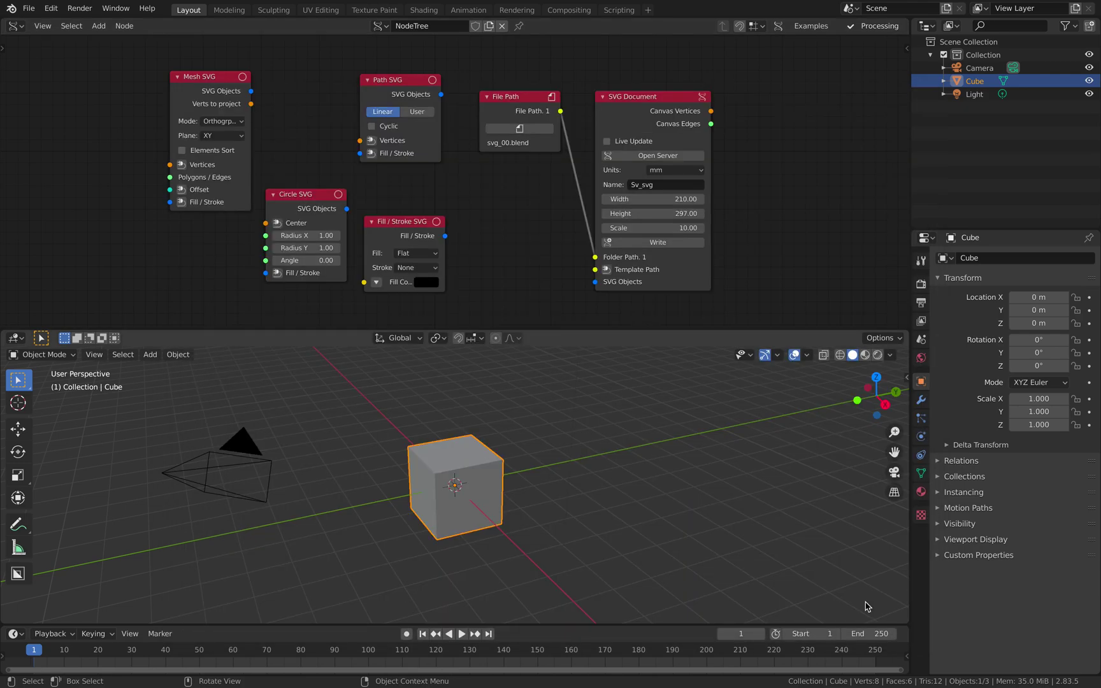
Reposition the File Path and SVG Document nodes slightly to the right and save the Blender file
{"action": "left_click_drag", "start_coordinate": [522, 108], "coordinate": [535, 112]}
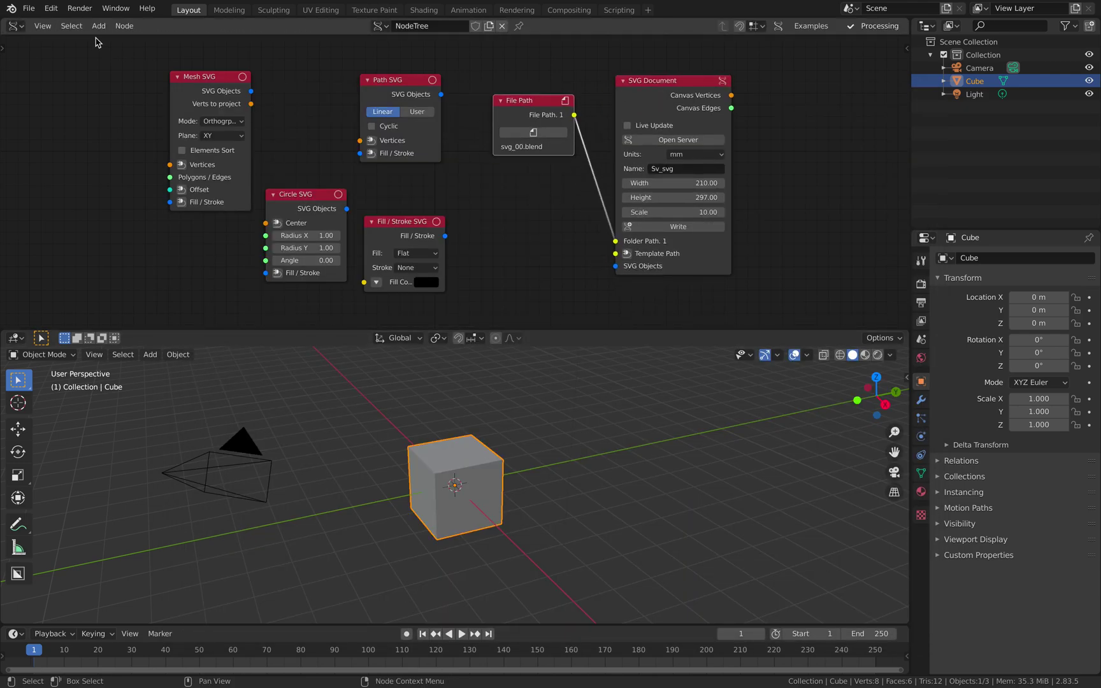
{"action": "left_click", "coordinate": [29, 8]}
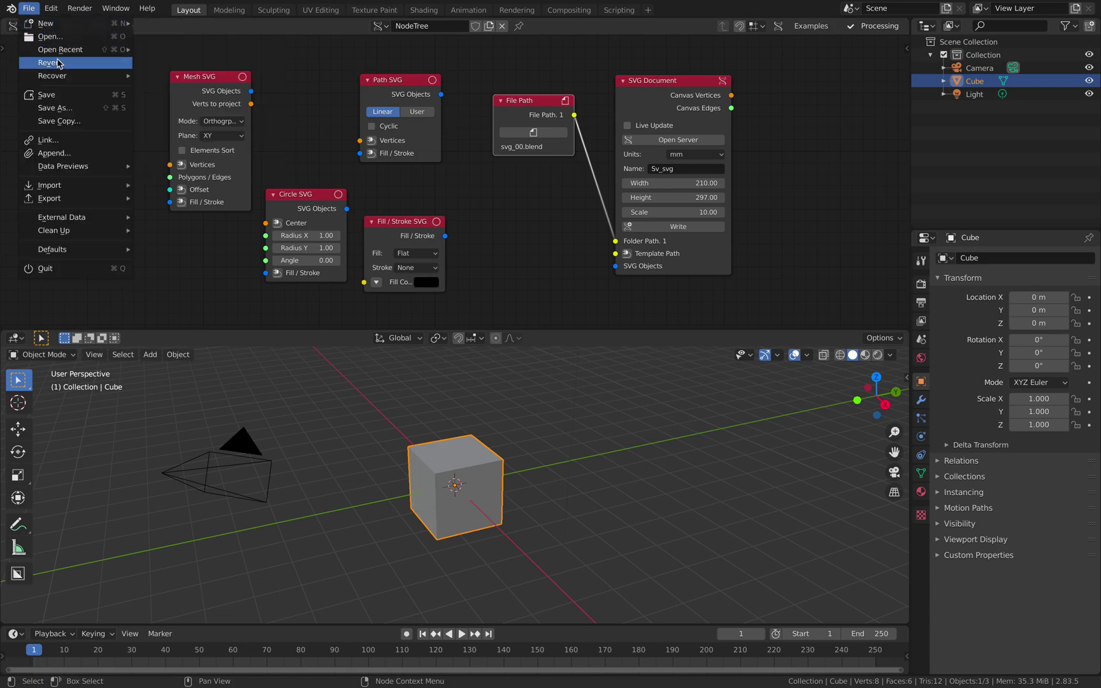
{"action": "left_click", "coordinate": [66, 94]}
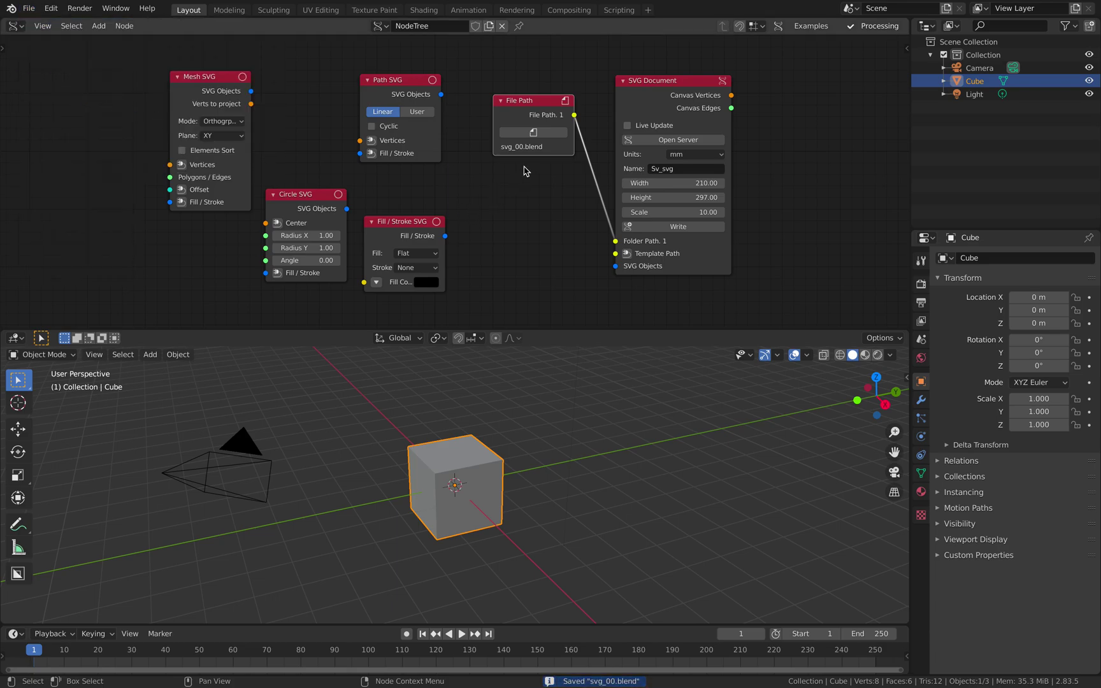
Lower the File Path node slightly and select the svsvg folder again as its location
{"action": "left_click_drag", "start_coordinate": [526, 107], "coordinate": [529, 124]}
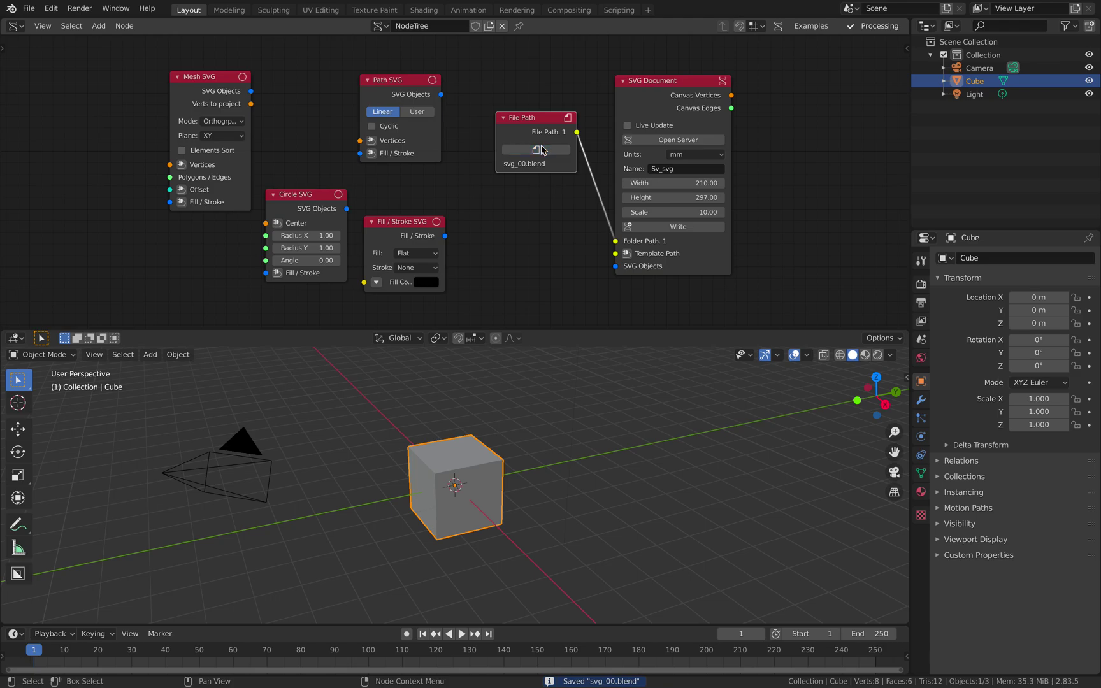
{"action": "left_click", "coordinate": [537, 150]}
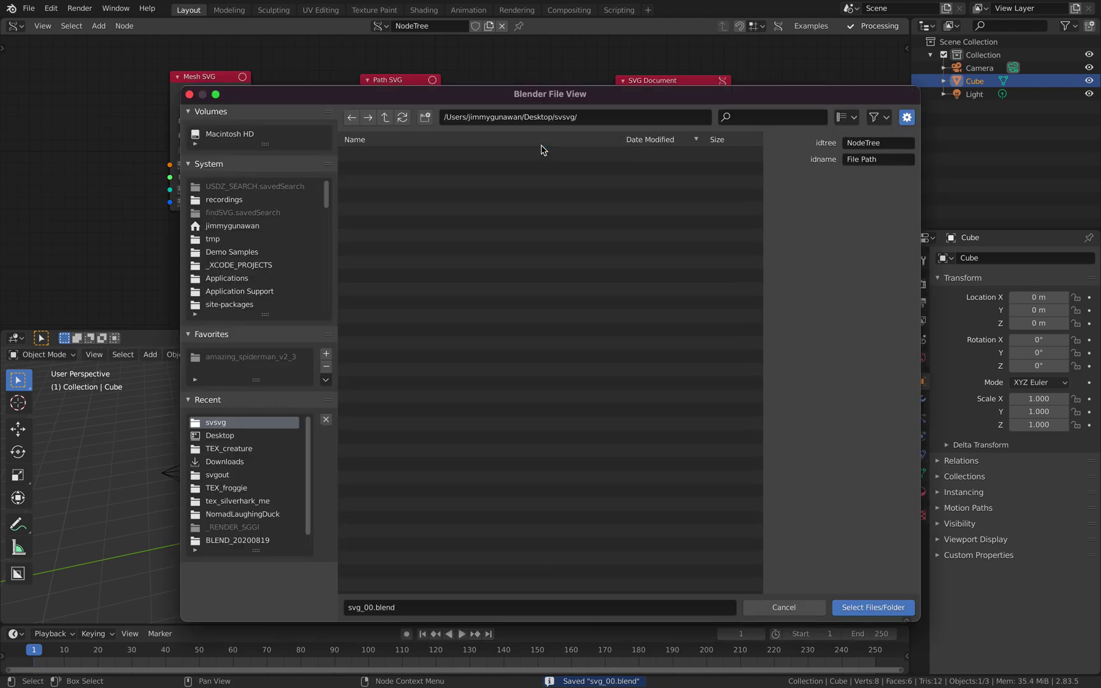
{"action": "left_click", "coordinate": [867, 608]}
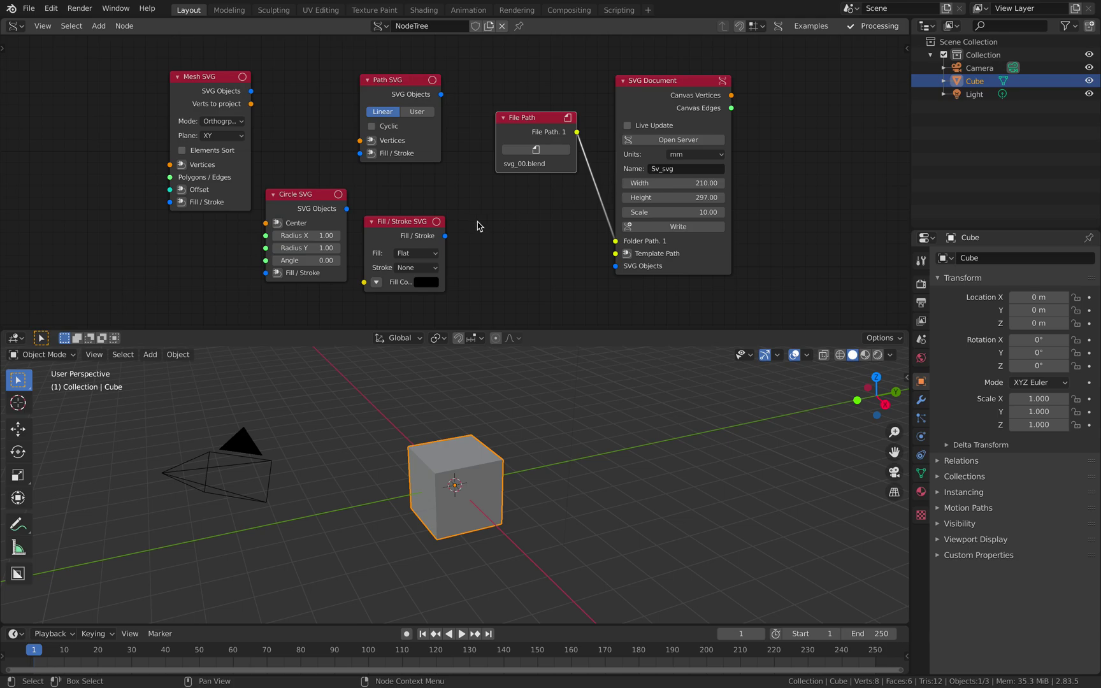
Link the Circle SVG's SVG Objects output to the SVG Document, placing the circle node nearby and moving the Fill / Stroke SVG node away
{"action": "left_click_drag", "start_coordinate": [414, 228], "coordinate": [411, 218]}
{"action": "left_click", "coordinate": [307, 194]}
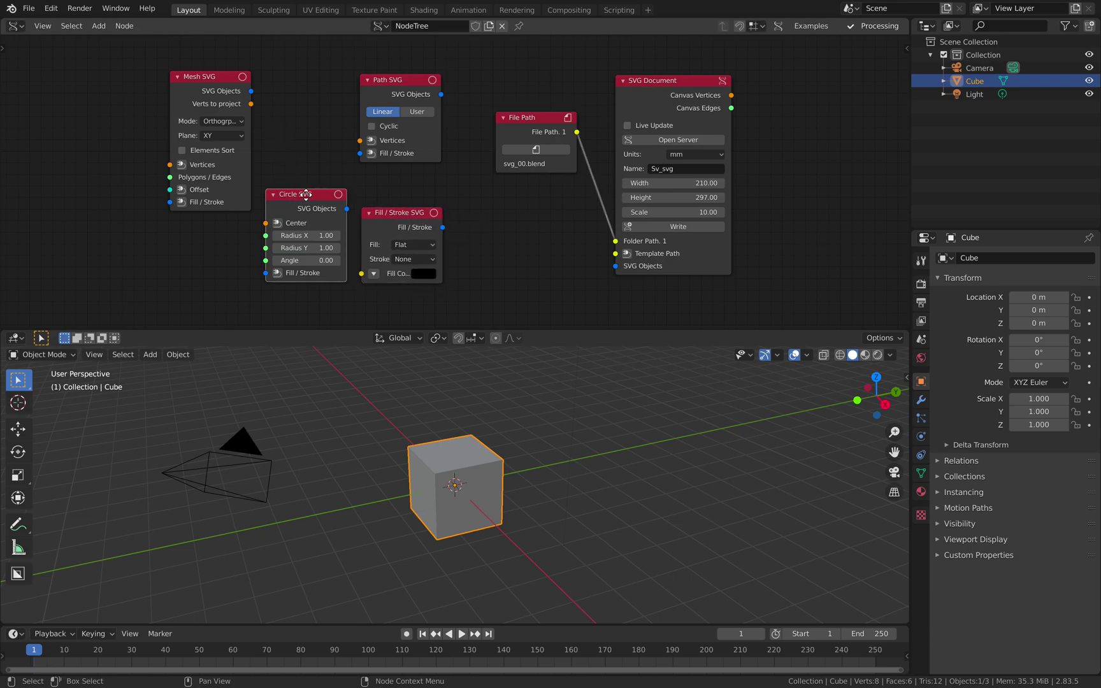
{"action": "left_click_drag", "start_coordinate": [307, 194], "coordinate": [503, 206]}
{"action": "left_click_drag", "start_coordinate": [400, 218], "coordinate": [341, 211]}
{"action": "mouse_move", "coordinate": [531, 216]}
{"action": "left_mouse_down"}
{"action": "mouse_move", "coordinate": [487, 216]}
{"action": "mouse_move", "coordinate": [619, 269]}
{"action": "left_mouse_up"}
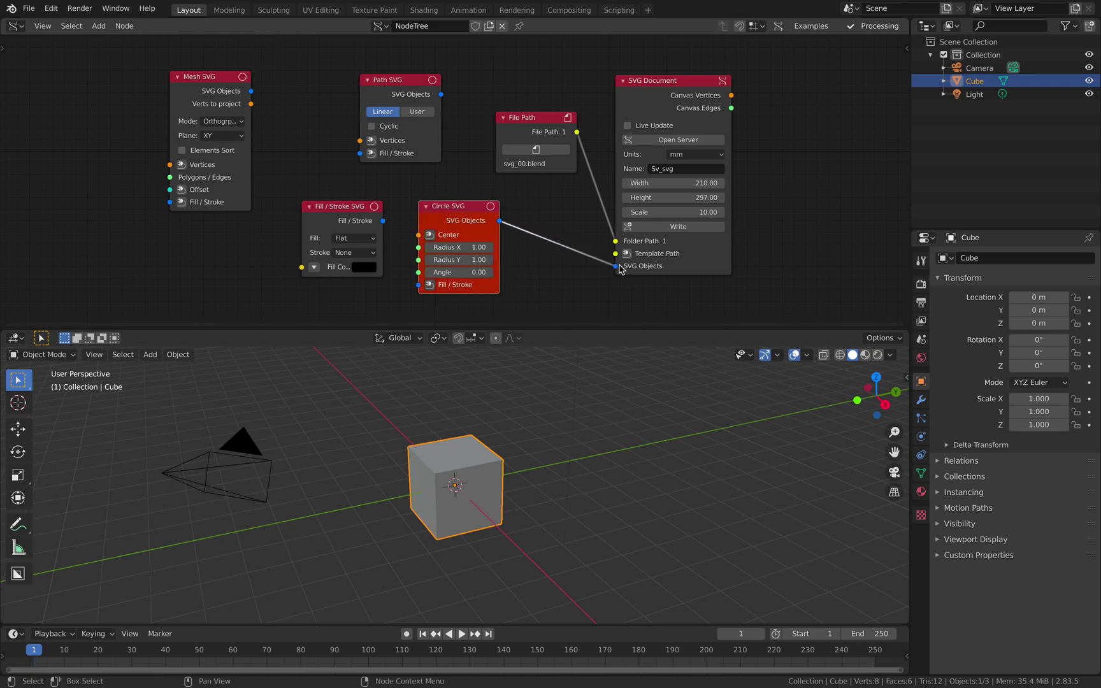
{"action": "left_click_drag", "start_coordinate": [353, 206], "coordinate": [296, 124]}
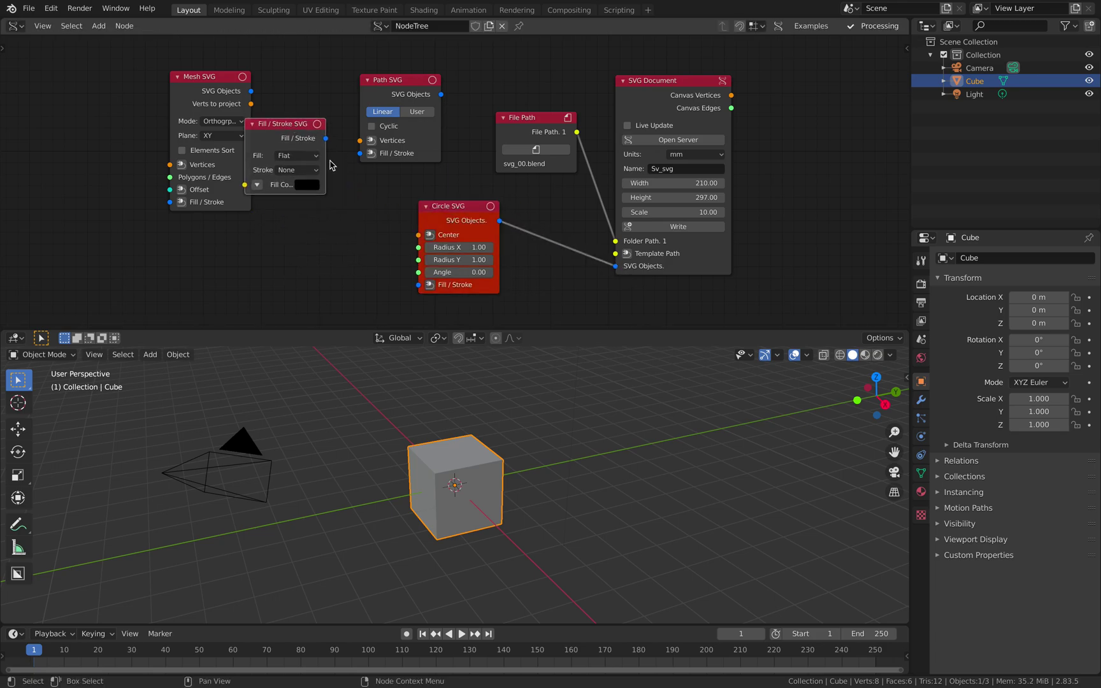
Add a Vector in node connected to the Circle SVG's Center input and place it beside the circle node
{"action": "left_click", "coordinate": [429, 234]}
{"action": "left_click", "coordinate": [414, 174]}
{"action": "left_click_drag", "start_coordinate": [348, 210], "coordinate": [371, 229]}
Delete all the default objects from the scene and try to write the SVG document
{"action": "middle_click_drag", "start_coordinate": [507, 389], "coordinate": [504, 390]}
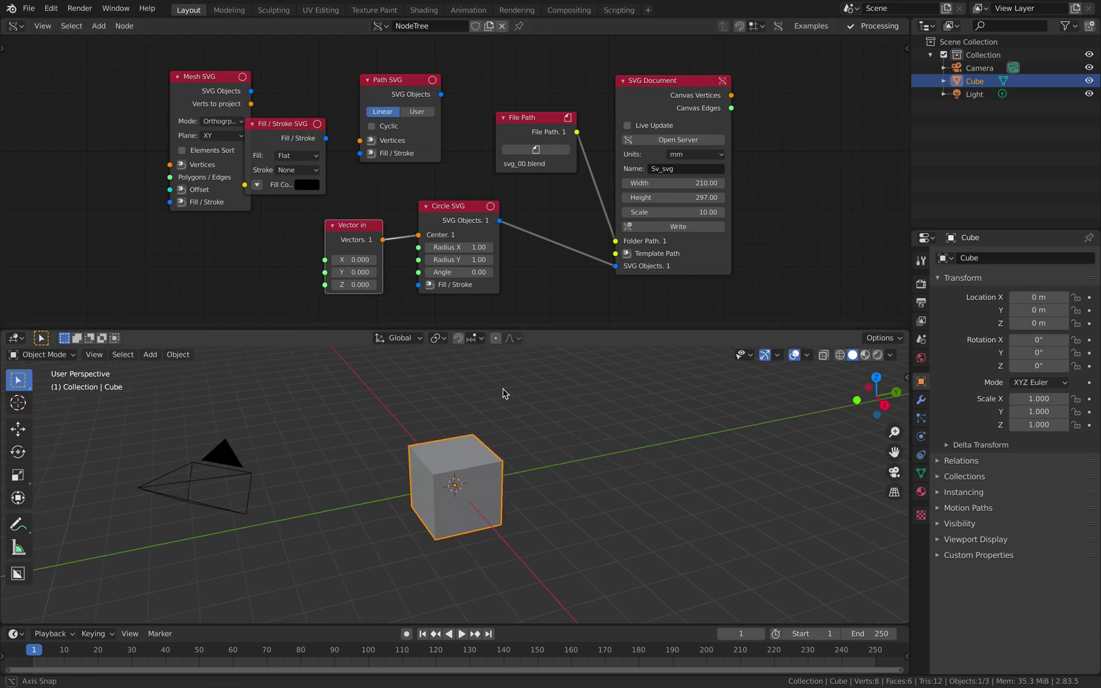
{"action": "key", "text": "a"}
{"action": "key", "text": "x"}
{"action": "left_click", "coordinate": [562, 406]}
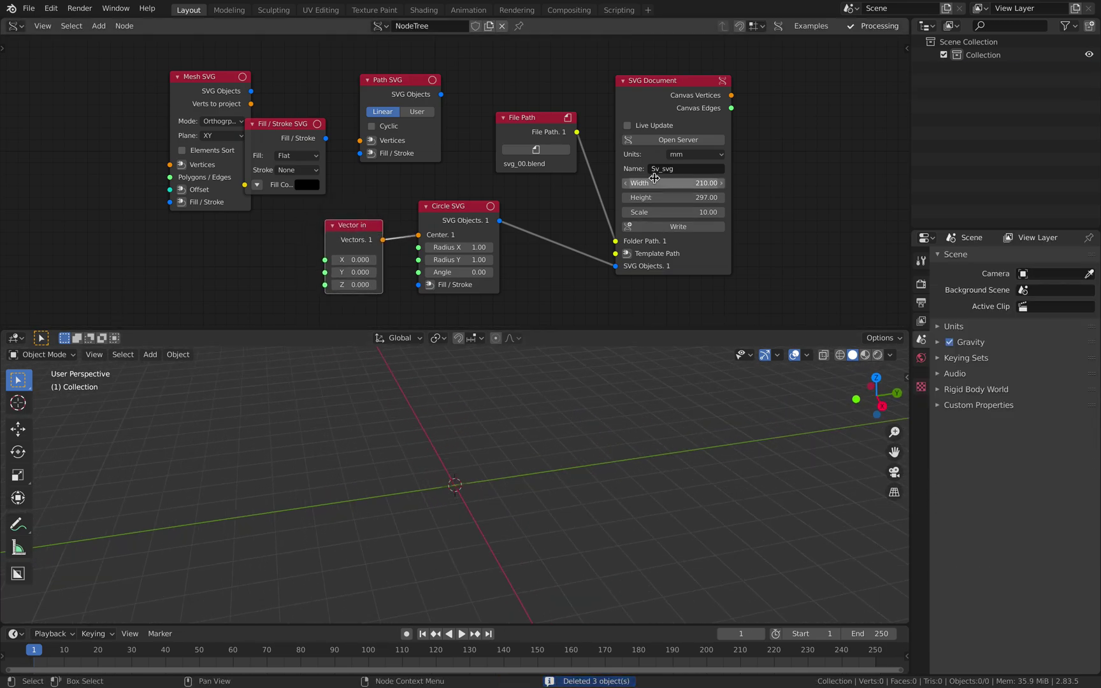
{"action": "left_click", "coordinate": [676, 226]}
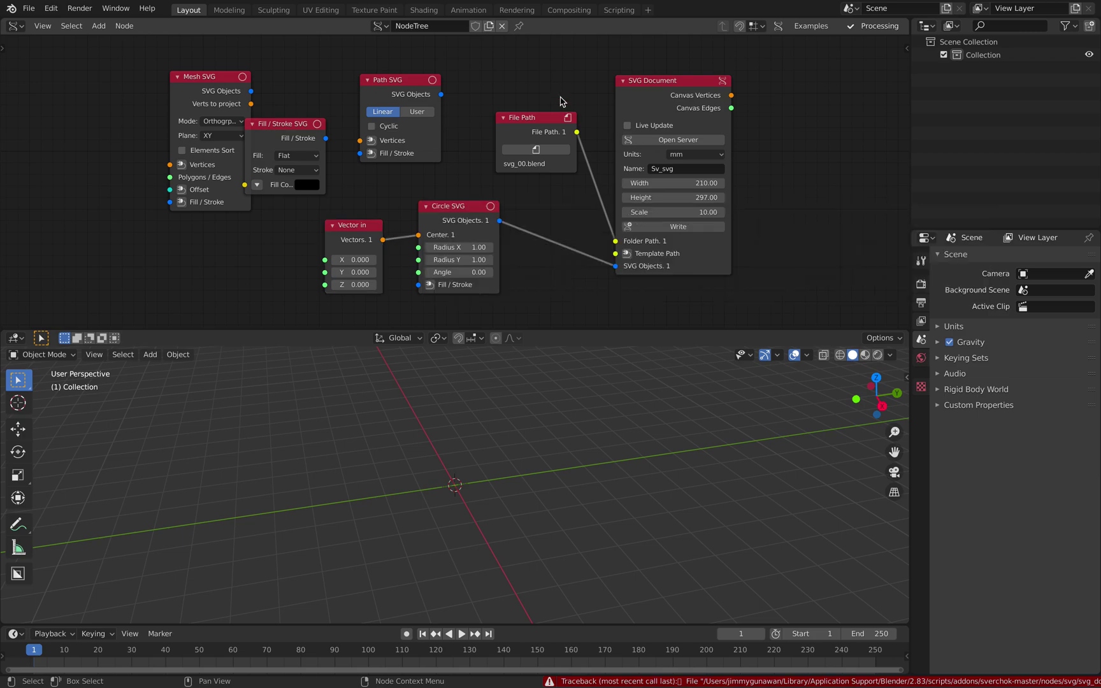
Point the File Path node at the Desktop's svsvg folder alone, clearing the svg_00.blend file name
{"action": "left_click", "coordinate": [561, 152]}
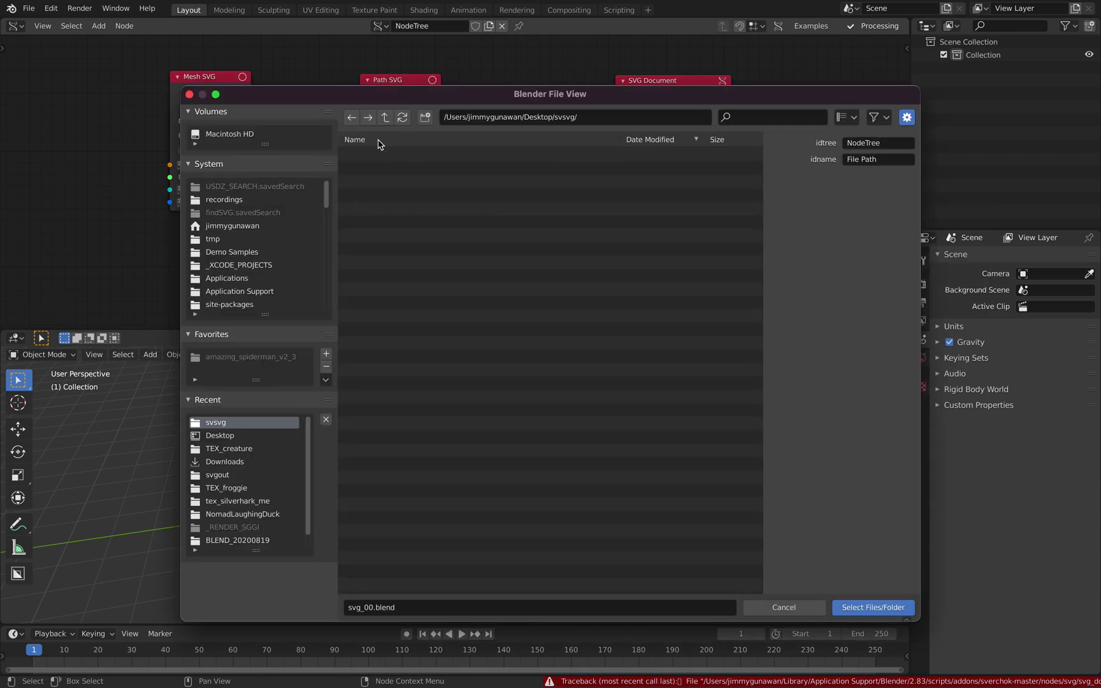
{"action": "left_click", "coordinate": [384, 121]}
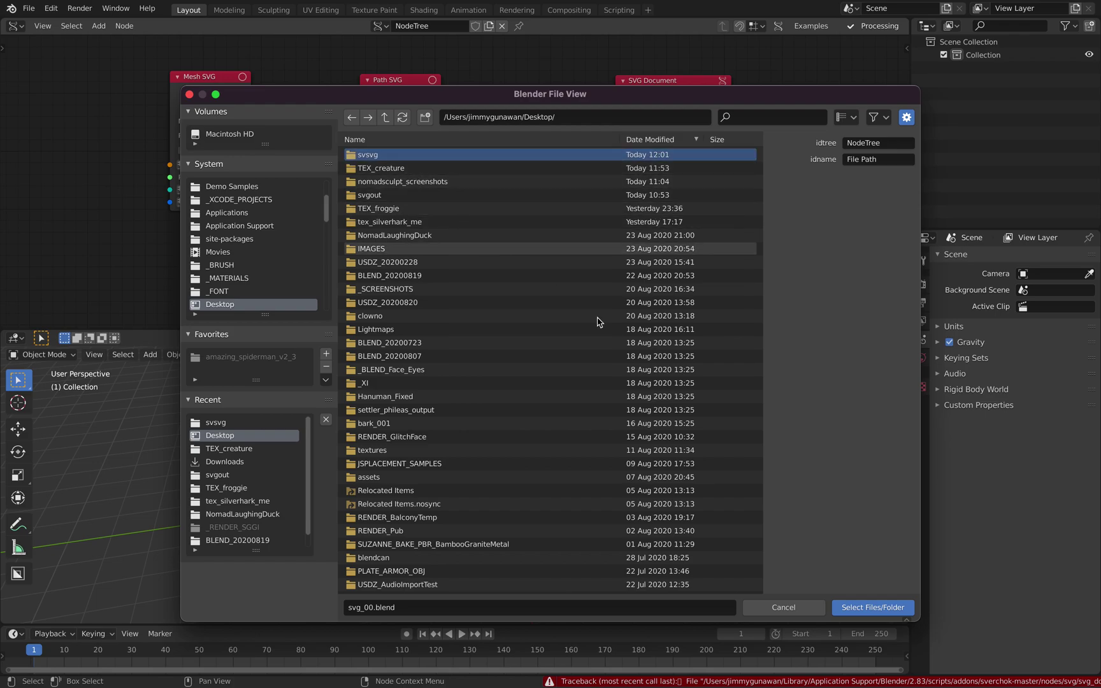
{"action": "left_click", "coordinate": [860, 607]}
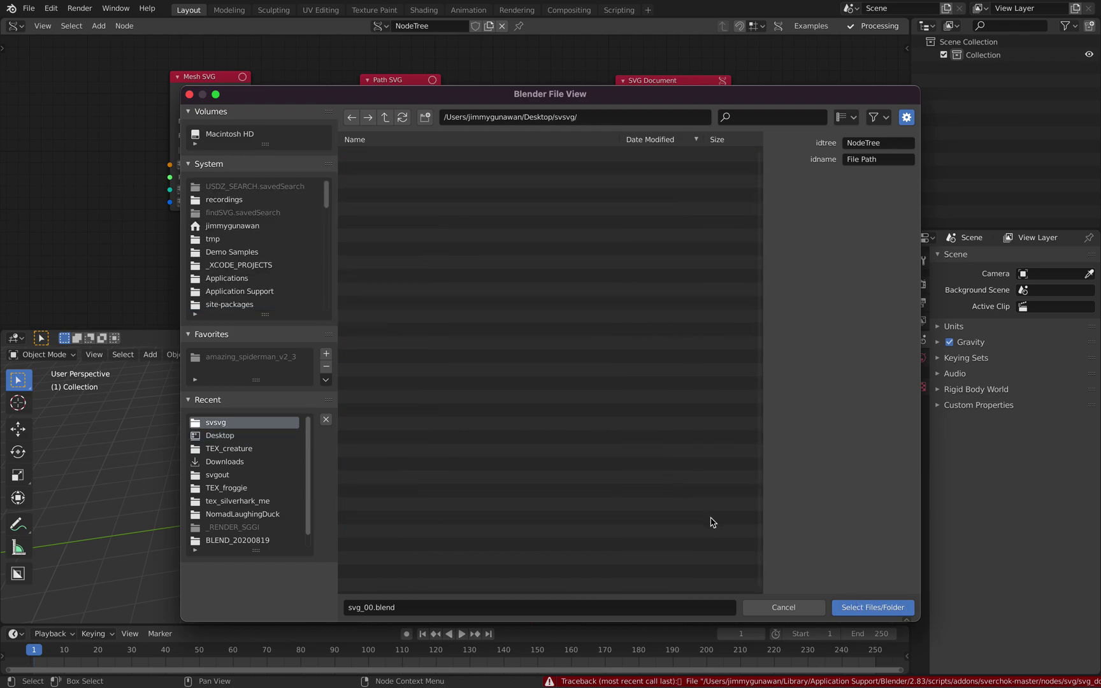
{"action": "left_click", "coordinate": [639, 606]}
{"action": "key", "text": "BackSpace"}
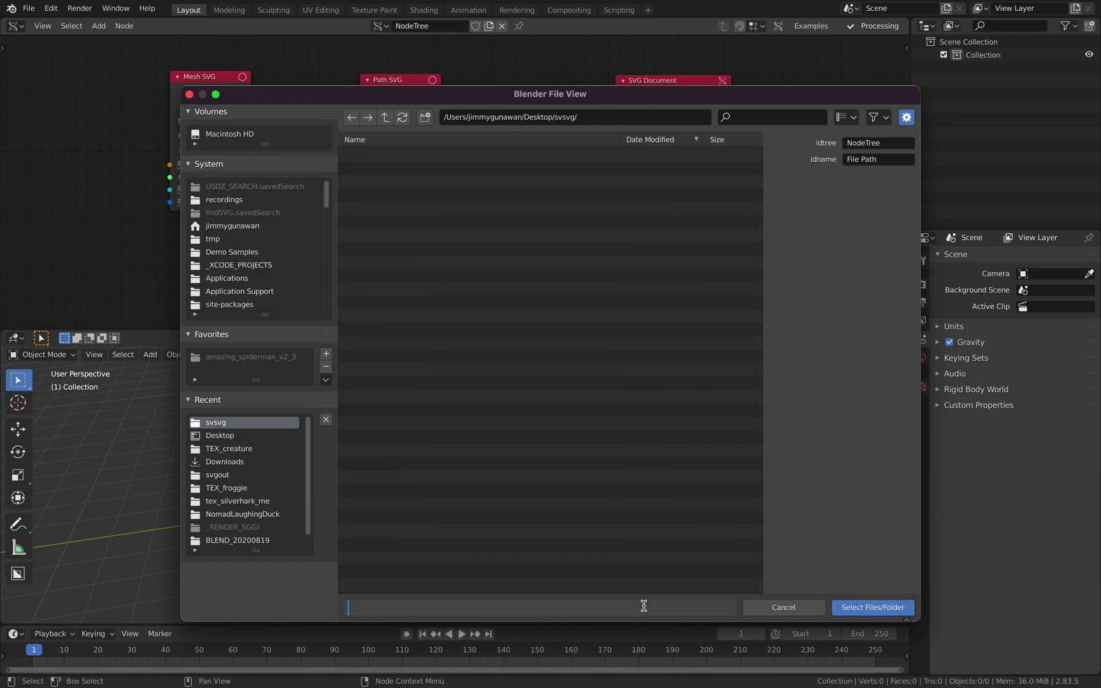
{"action": "key", "text": "Return"}
{"action": "left_click", "coordinate": [903, 609]}
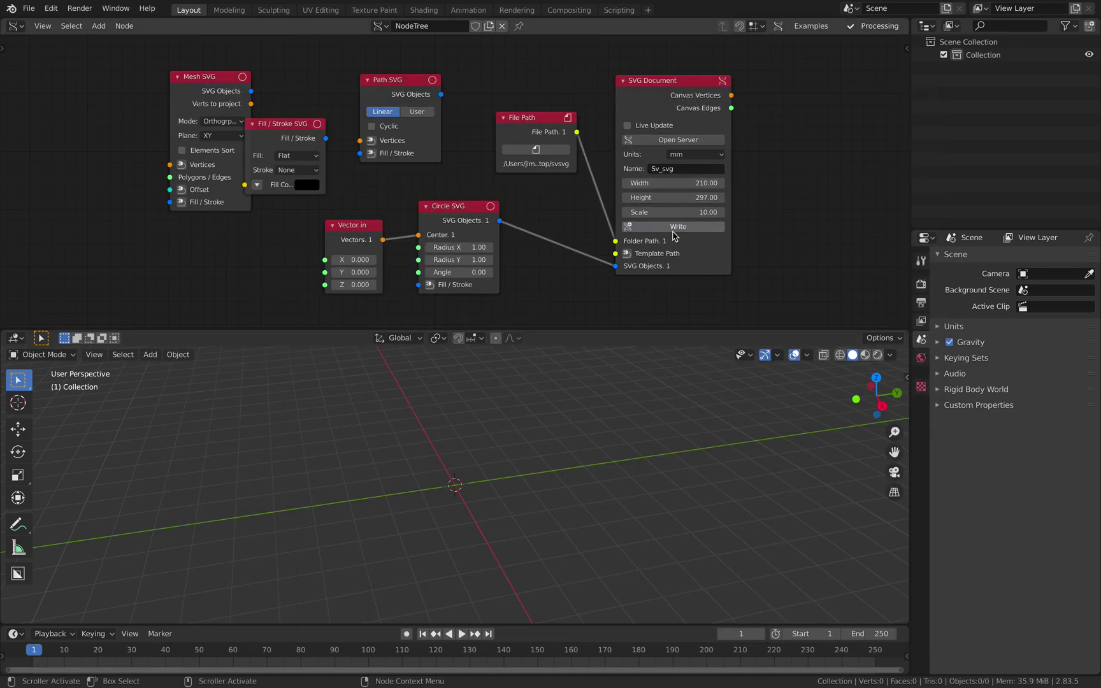
Switch to Finder, open the Desktop's svsvg folder and preview Sv_svg.svg to examine the exported circle
{"action": "key", "text": "ctrl+Left"}
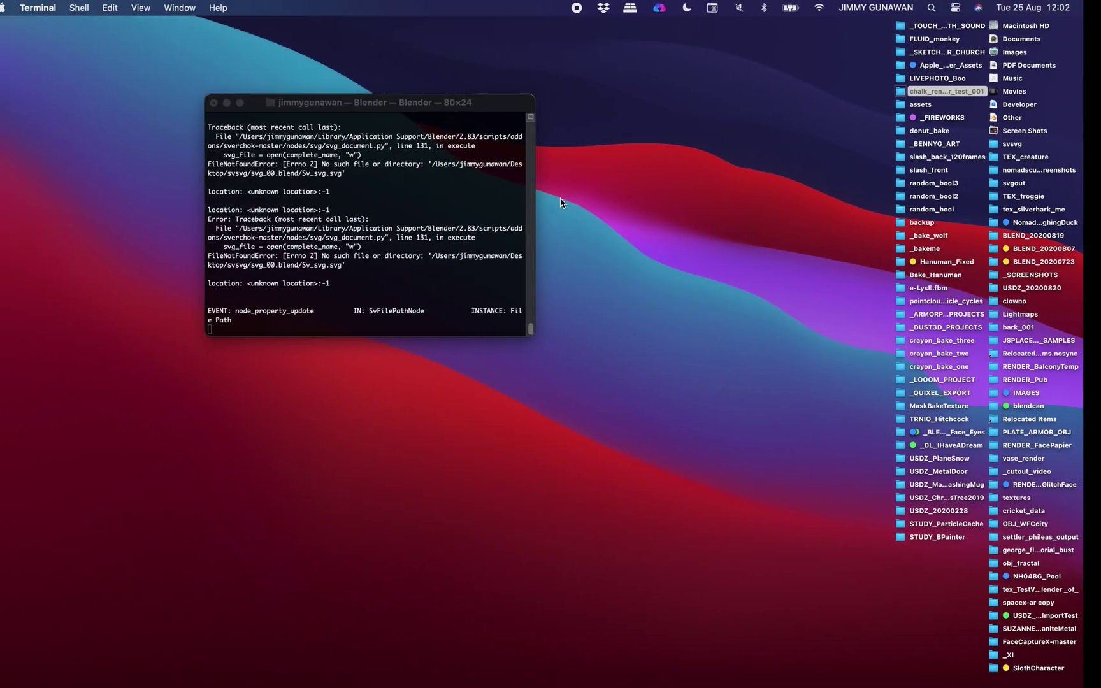
{"action": "left_click", "coordinate": [917, 106]}
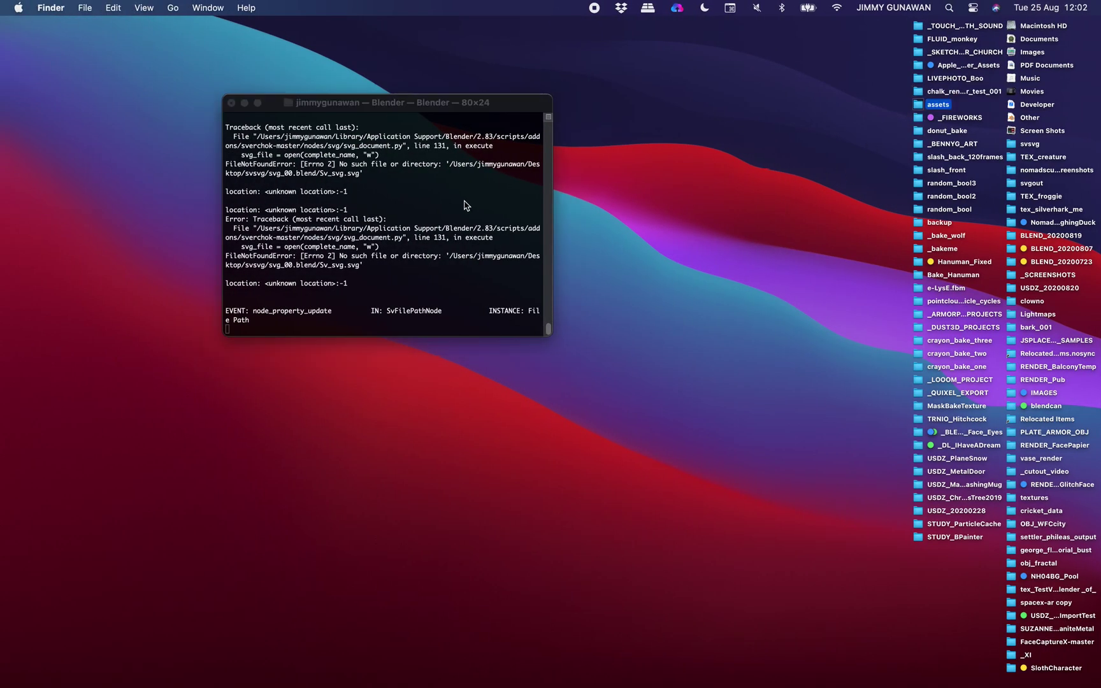
{"action": "key", "text": "super+o"}
{"action": "left_click", "coordinate": [186, 437]}
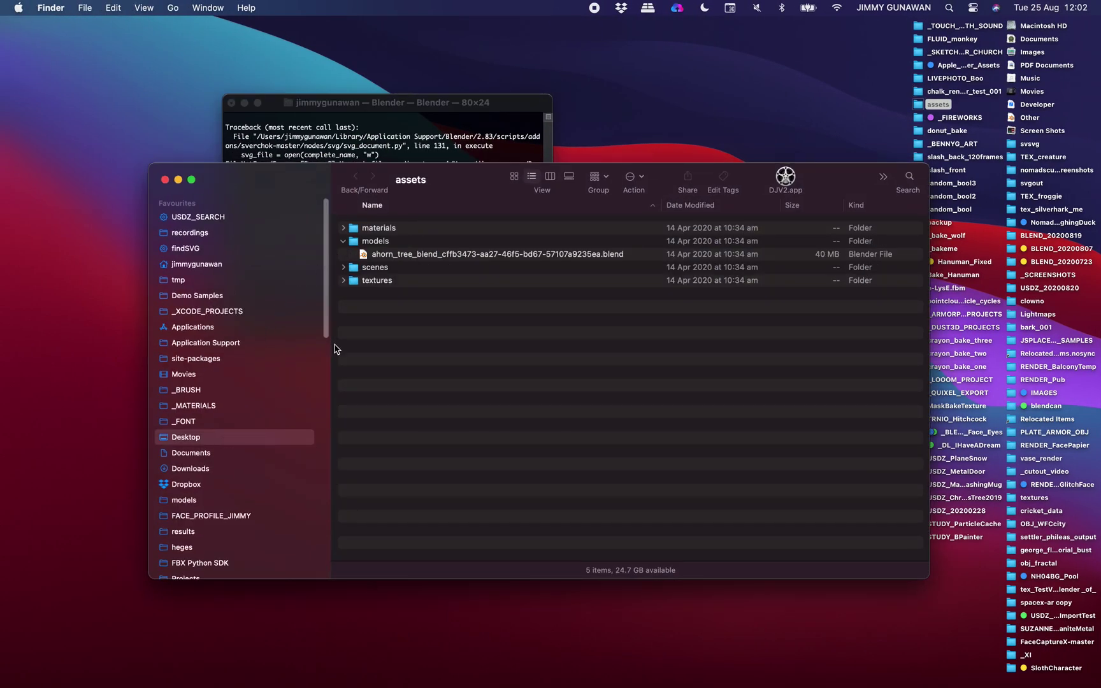
{"action": "double_click", "coordinate": [418, 230]}
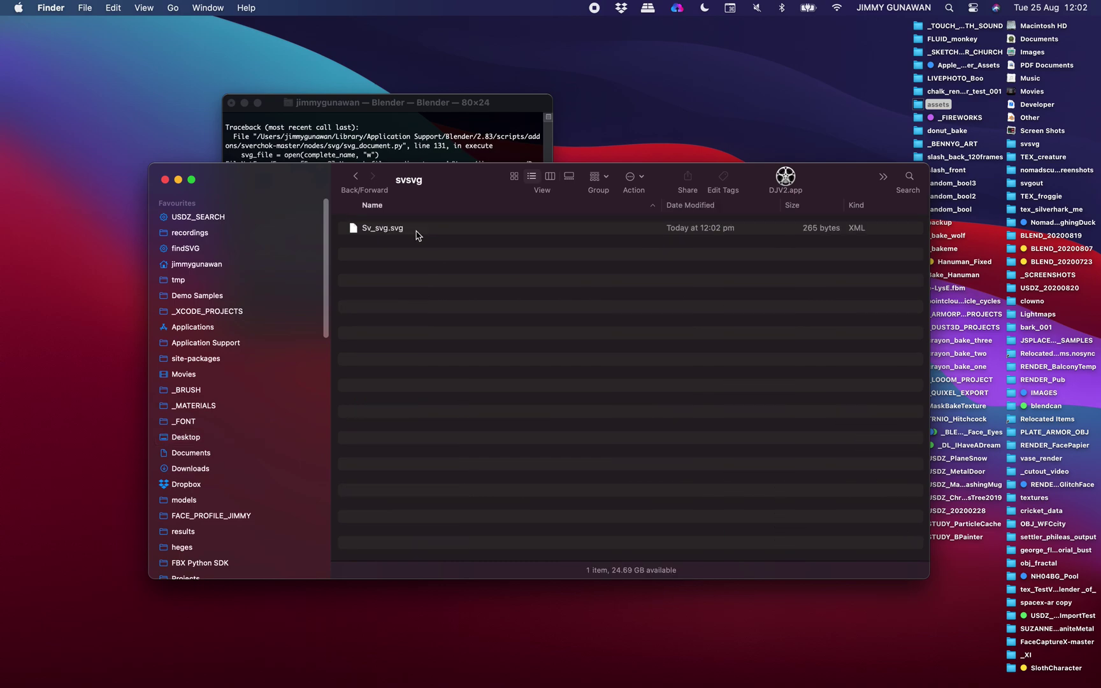
{"action": "left_click", "coordinate": [480, 230]}
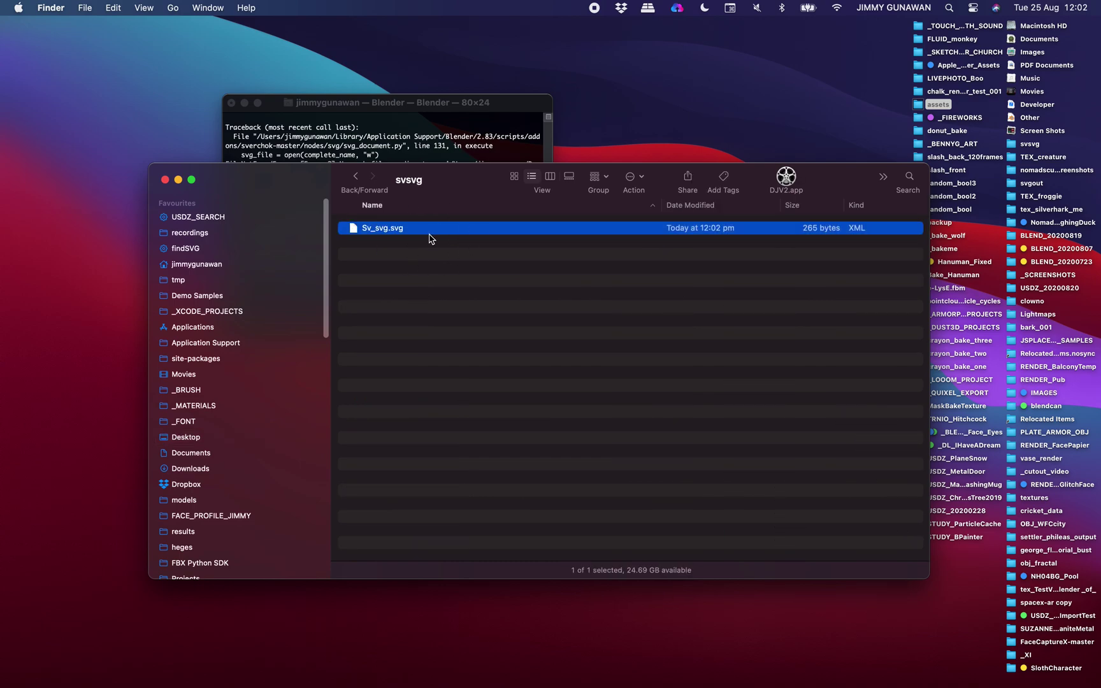
{"action": "key", "text": "space"}
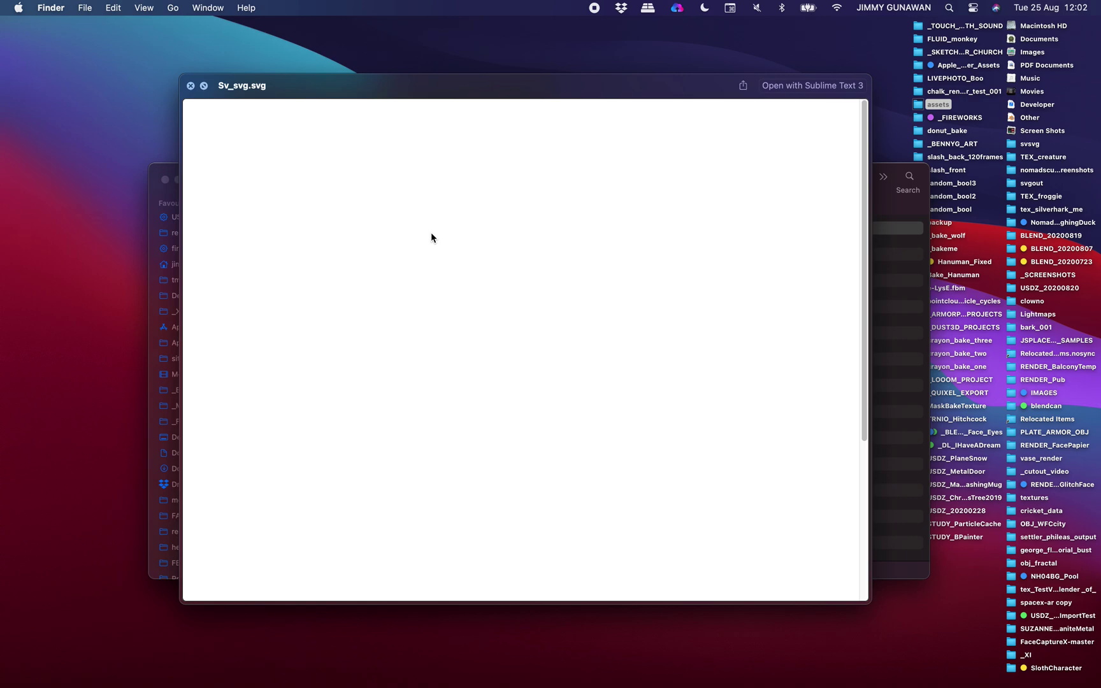
{"action": "scroll", "coordinate": [855, 339], "scroll_direction": "down", "scroll_amount": 5}
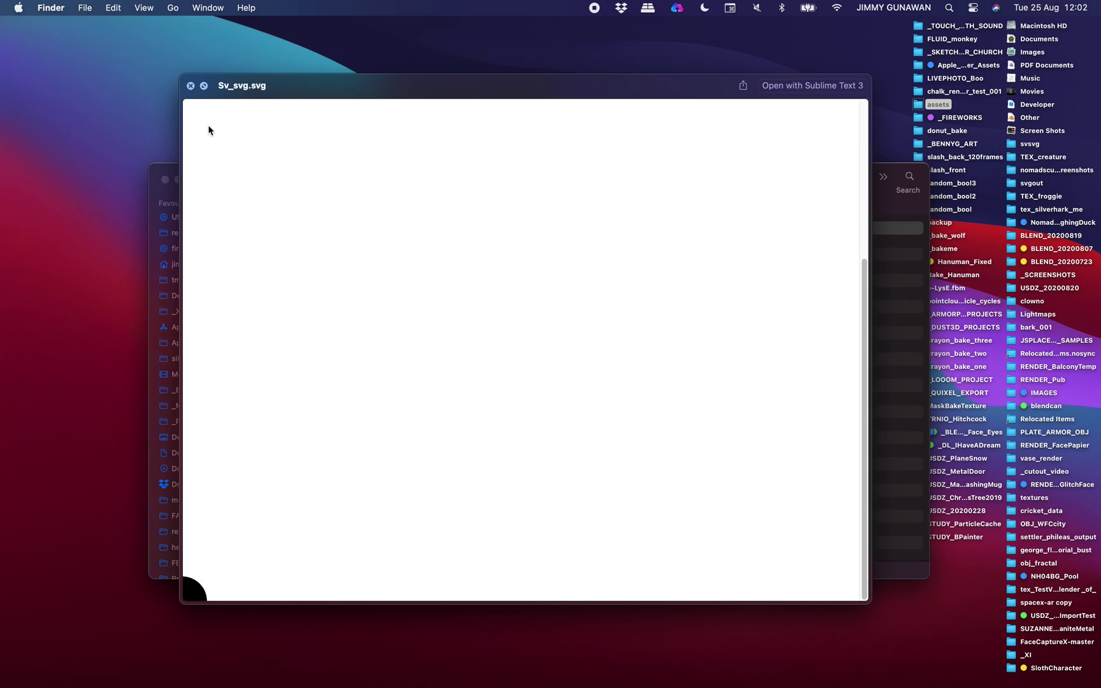
{"action": "left_click_drag", "start_coordinate": [181, 78], "coordinate": [138, 77]}
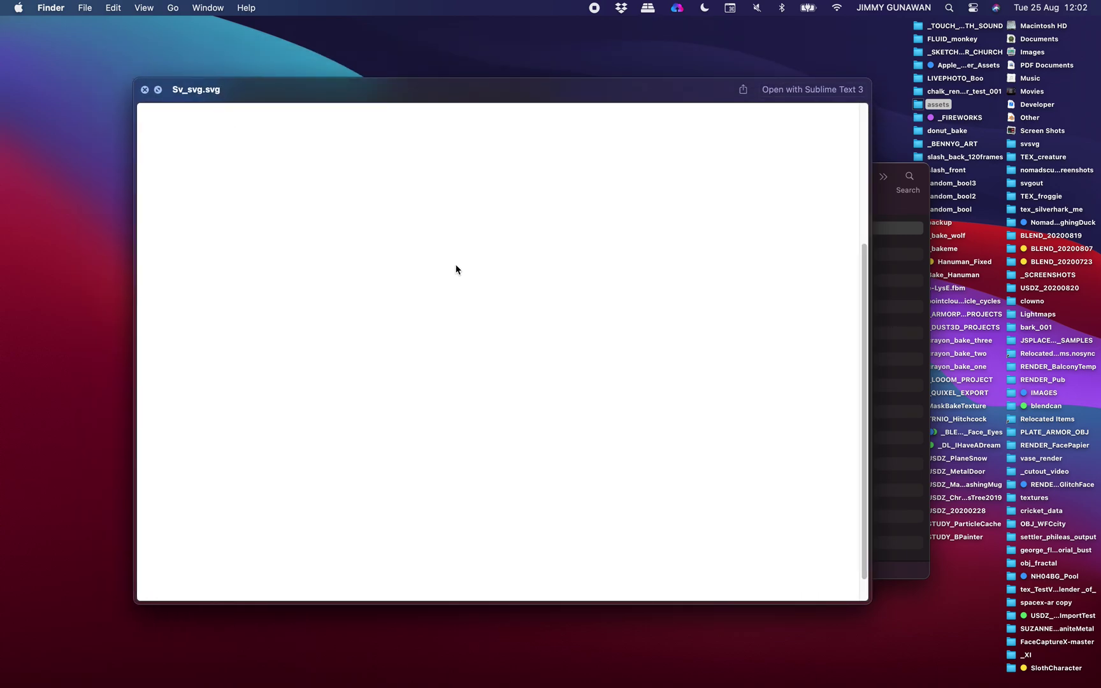
Return to Blender and add a Viewer Draw Mk3 node fed by the SVG Document's Canvas Vertices and Canvas Edges
{"action": "key", "text": "ctrl+Right"}
{"action": "middle_click_drag", "start_coordinate": [498, 470], "coordinate": [504, 470]}
{"action": "scroll", "coordinate": [728, 177], "scroll_direction": "right", "scroll_amount": 5}
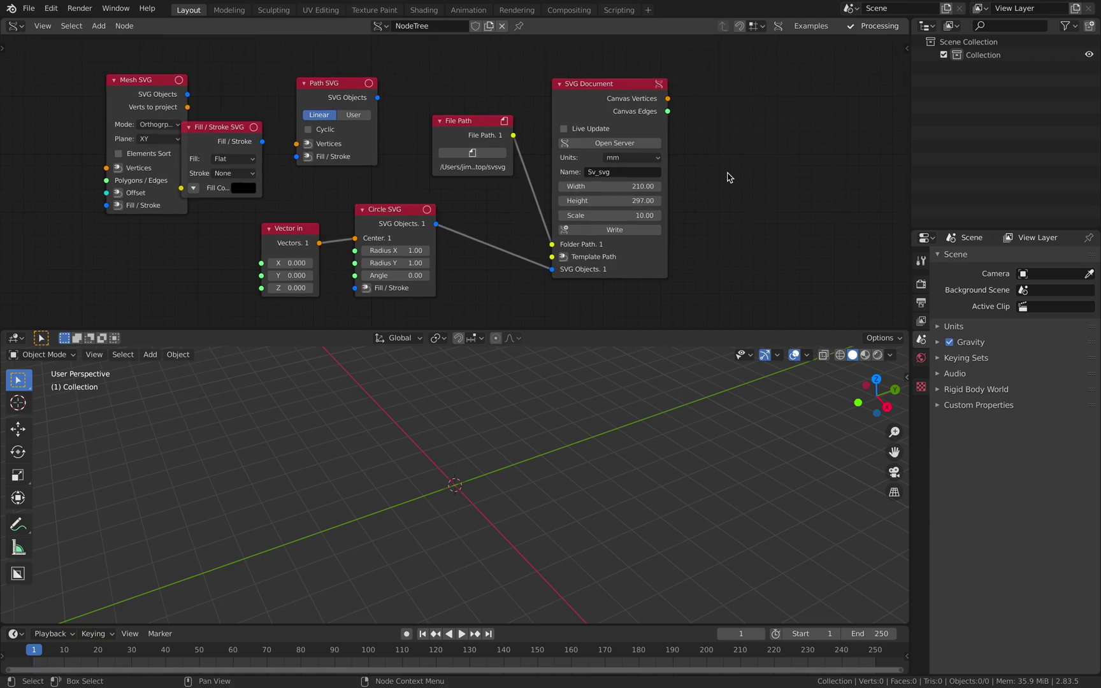
{"action": "key", "text": "shift+a"}
{"action": "mouse_move", "coordinate": [670, 142]}
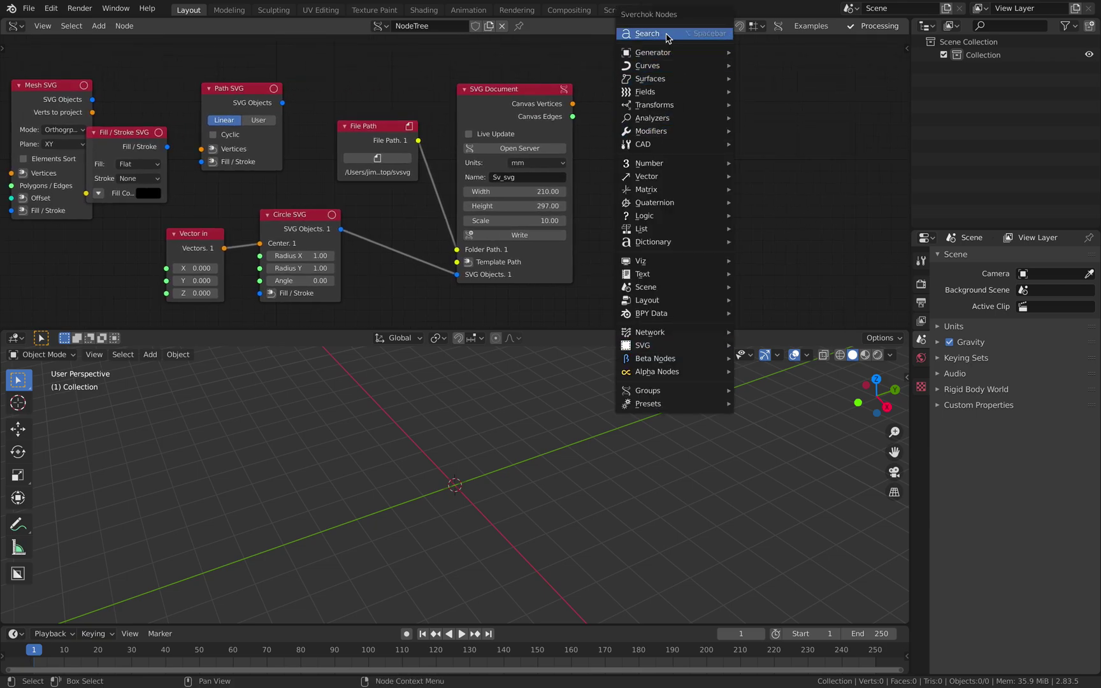
{"action": "left_click", "coordinate": [666, 33]}
{"action": "type", "text": "viewer"}
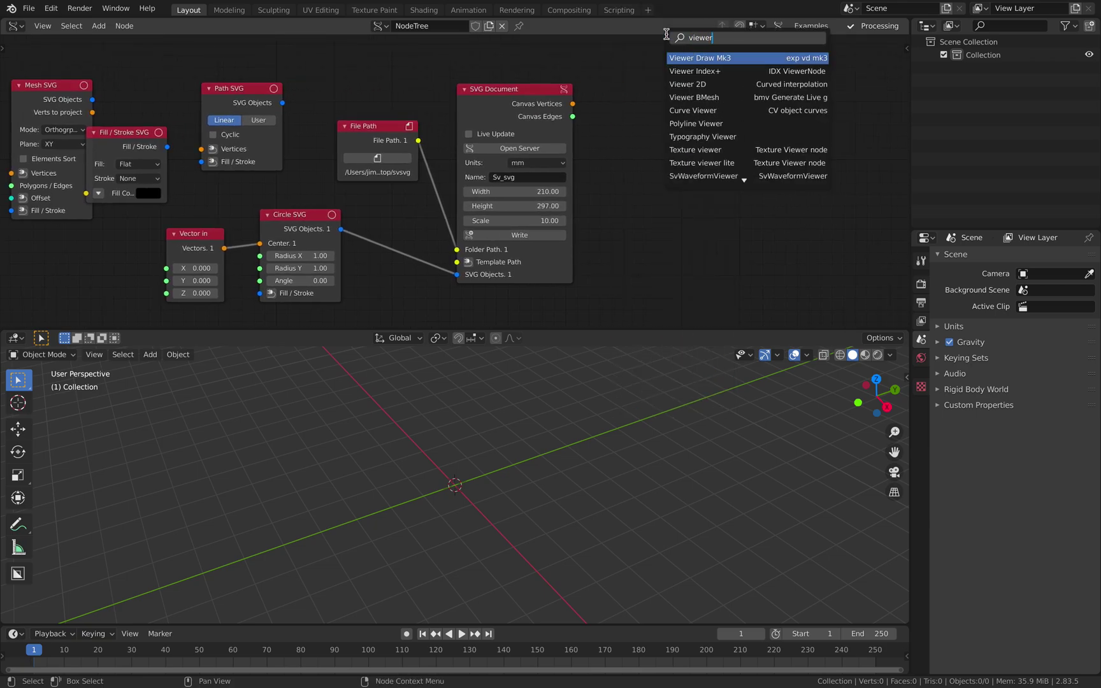
{"action": "key", "text": "Return"}
{"action": "left_click", "coordinate": [723, 113]}
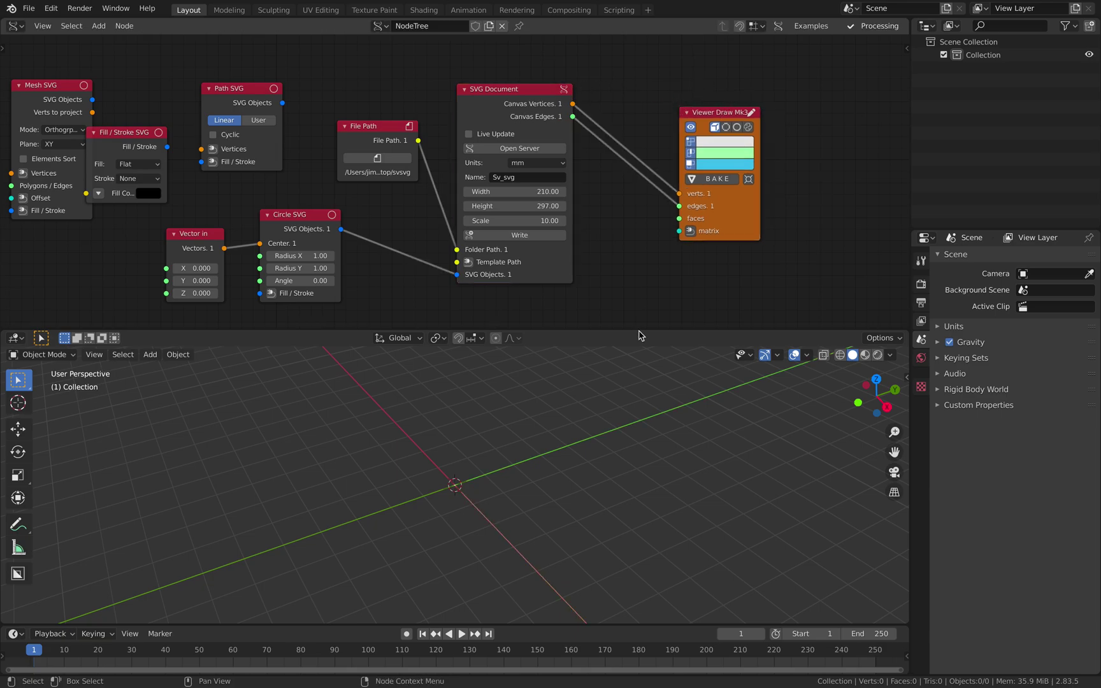
Examine the SVG canvas outline in the 3D viewport, ending in top orthographic view with the whole outline framed
{"action": "middle_click_drag", "start_coordinate": [614, 477], "coordinate": [688, 491]}
{"action": "scroll", "coordinate": [688, 491], "scroll_direction": "down", "scroll_amount": 2}
{"action": "middle_click_drag", "start_coordinate": [574, 461], "coordinate": [497, 529], "text": "shift"}
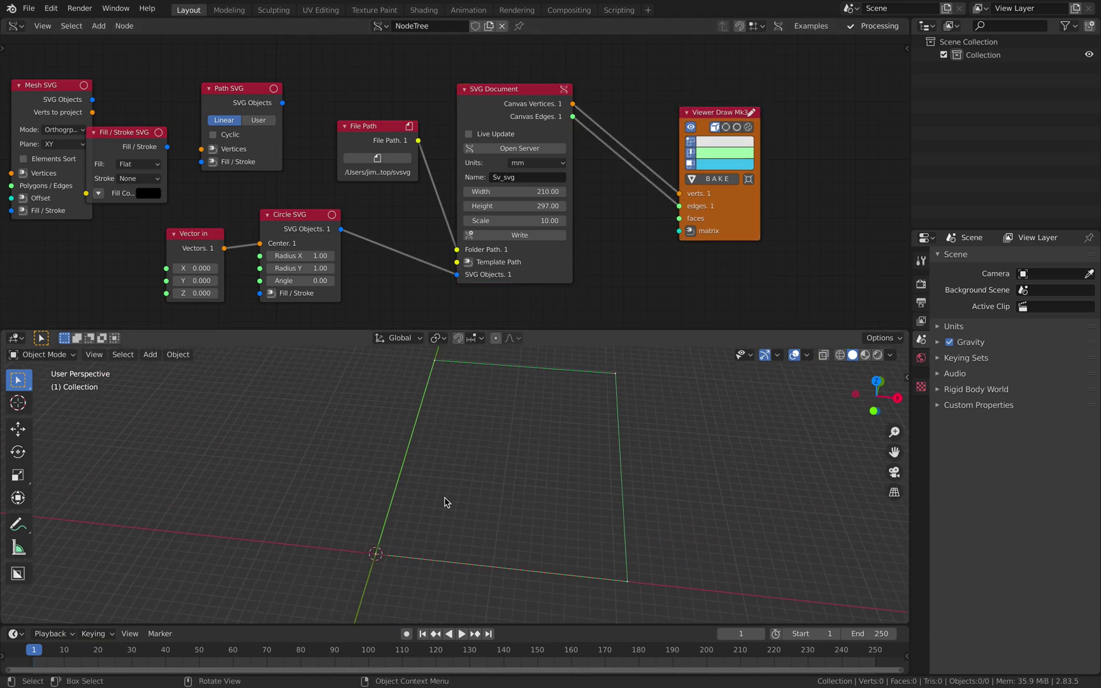
{"action": "middle_click_drag", "start_coordinate": [446, 502], "coordinate": [377, 552]}
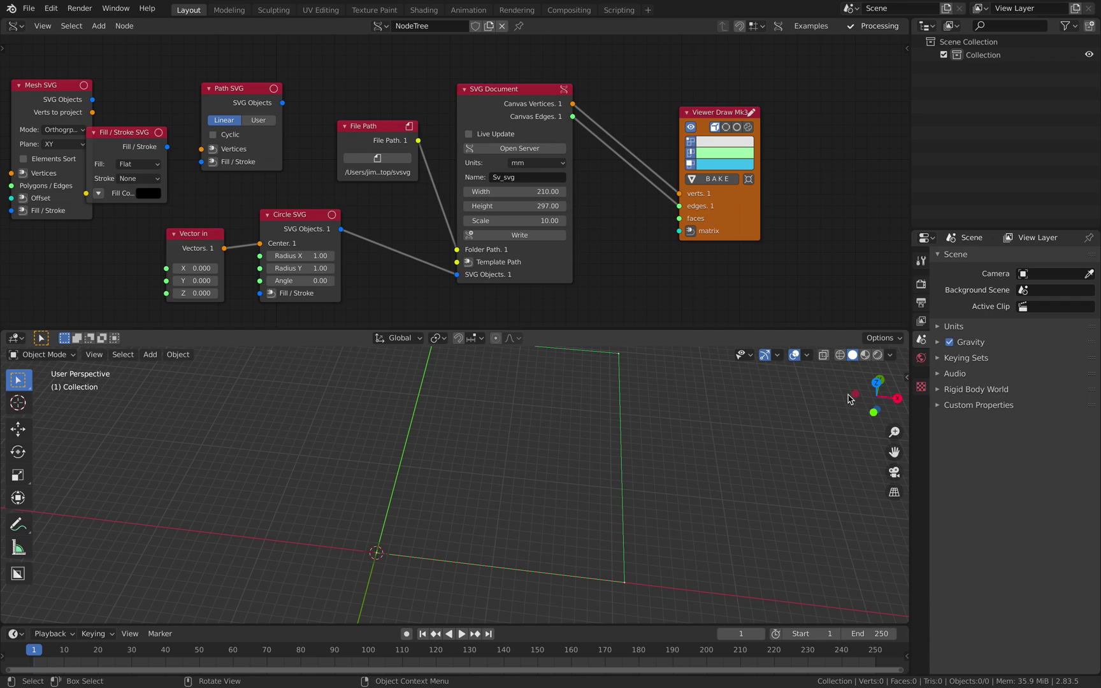
{"action": "left_click", "coordinate": [877, 381]}
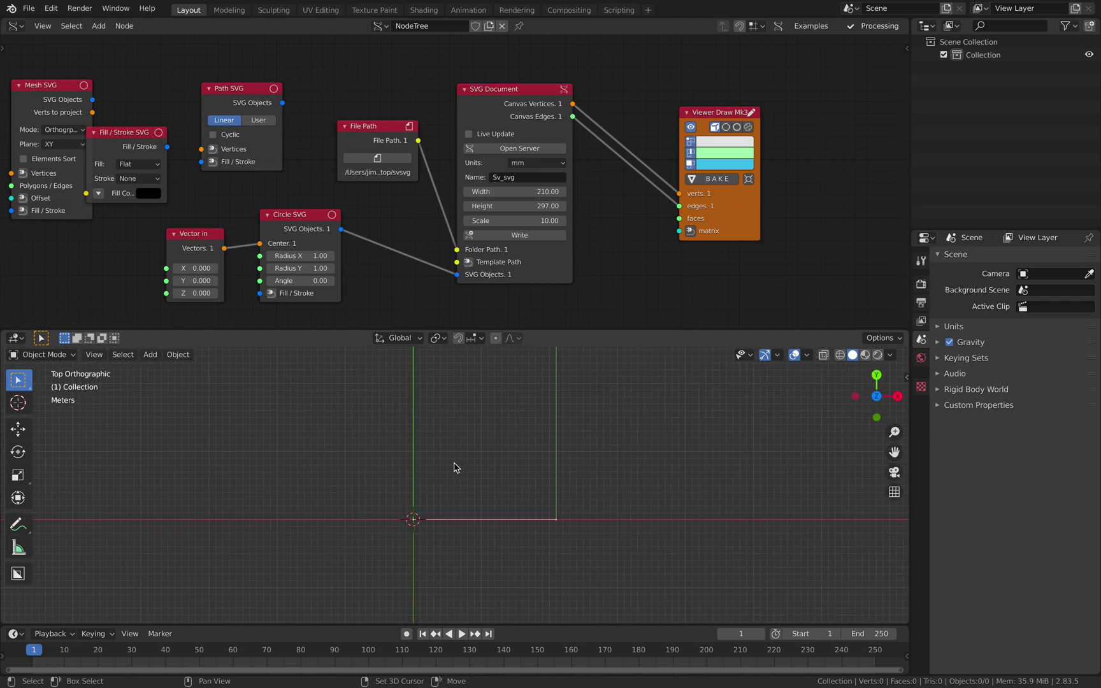
{"action": "key", "text": "Home"}
Move the Mesh SVG and Fill / Stroke SVG nodes farther left so they no longer overlap
{"action": "middle_click_drag", "start_coordinate": [150, 168], "coordinate": [253, 164]}
{"action": "left_click_drag", "start_coordinate": [131, 82], "coordinate": [53, 83]}
{"action": "left_click_drag", "start_coordinate": [210, 130], "coordinate": [146, 125]}
Set the circle's center in the Vector in node to X 0.798 and Y 1.740
{"action": "middle_click_drag", "start_coordinate": [259, 197], "coordinate": [261, 182]}
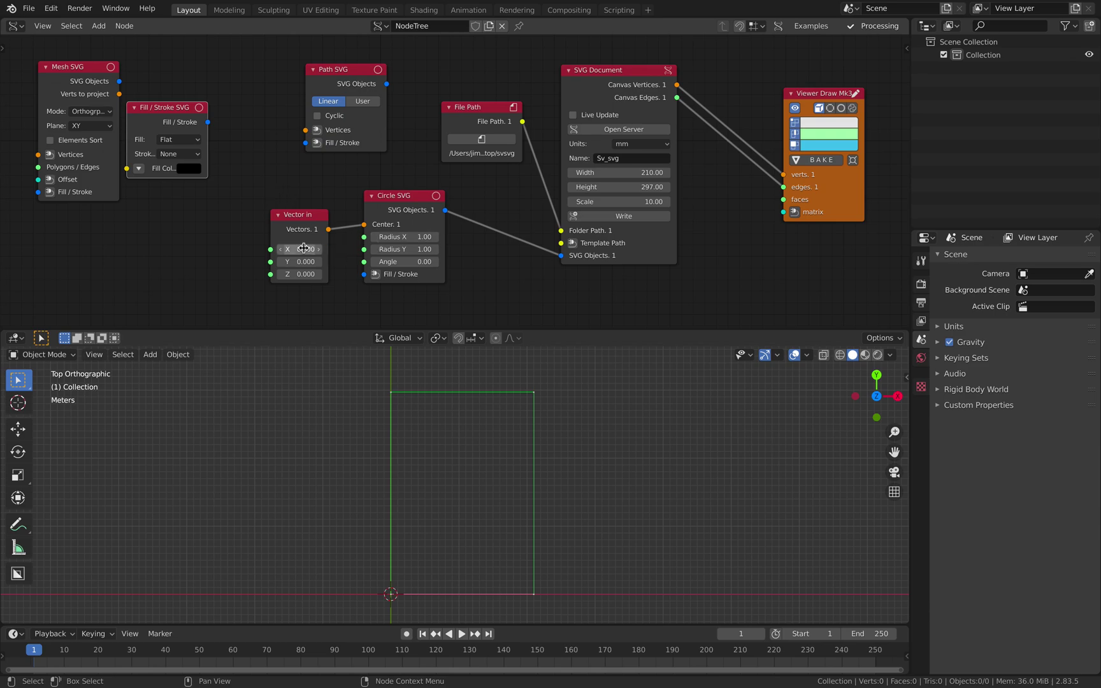
{"action": "left_click_drag", "start_coordinate": [301, 249], "coordinate": [307, 250]}
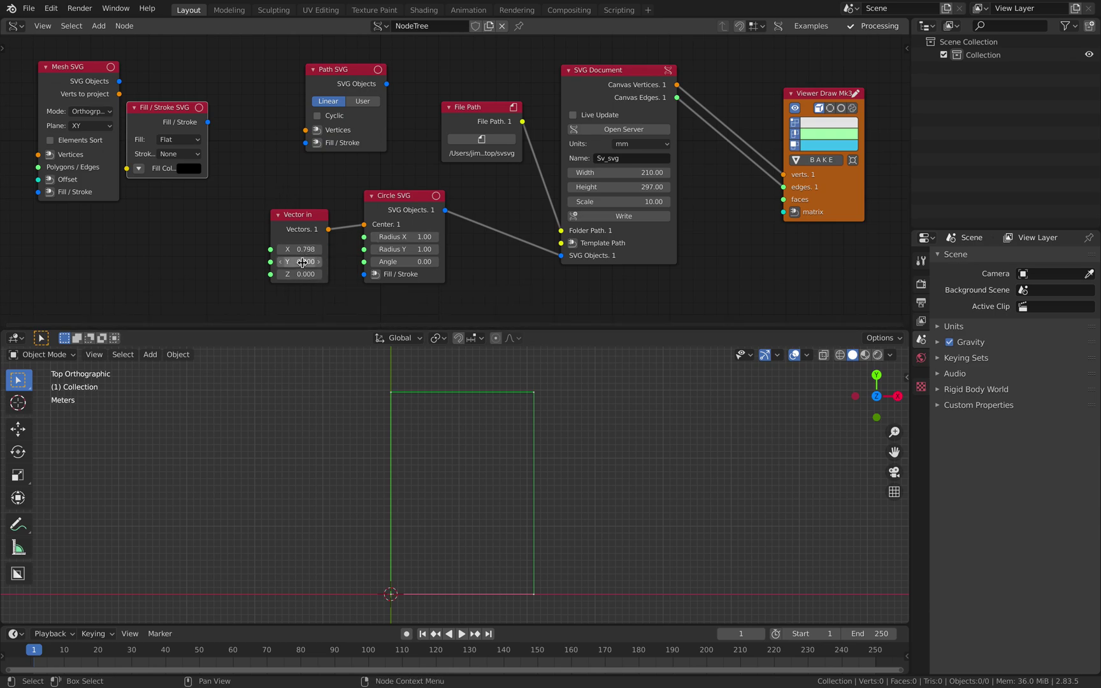
{"action": "left_click_drag", "start_coordinate": [299, 262], "coordinate": [303, 261]}
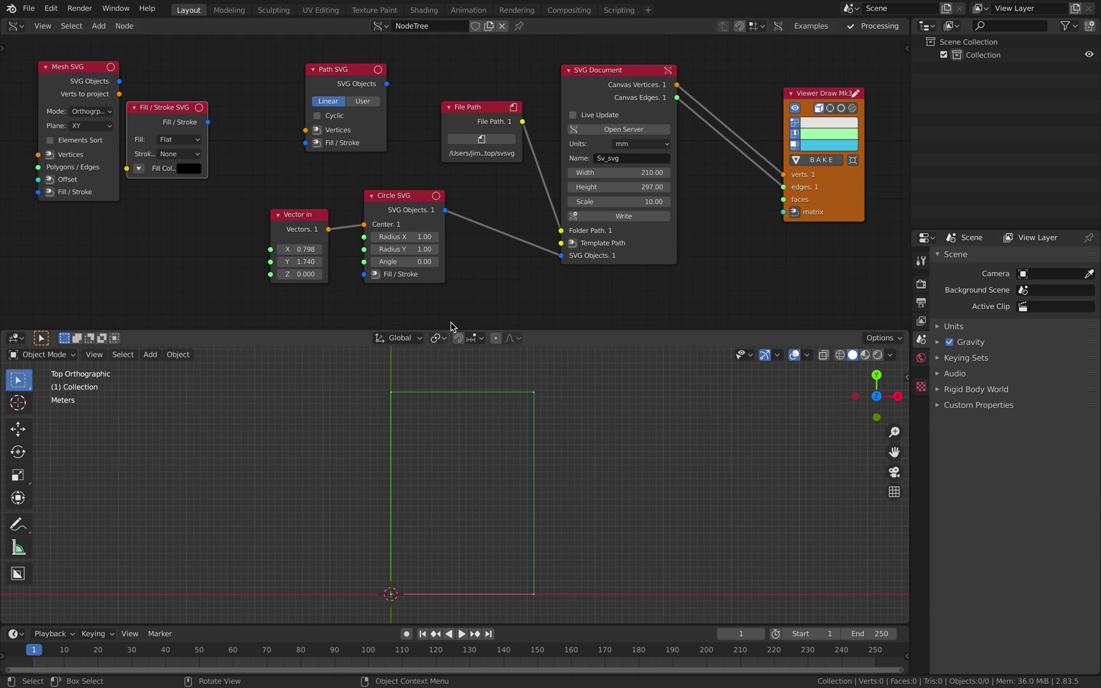
Lower the Circle SVG node, shift the Viewer Draw Mk3 node slightly right and save the Blender file
{"action": "middle_click_drag", "start_coordinate": [434, 245], "coordinate": [403, 197]}
{"action": "left_click_drag", "start_coordinate": [374, 162], "coordinate": [377, 178]}
{"action": "scroll", "coordinate": [459, 213], "scroll_direction": "down", "scroll_amount": 1}
{"action": "middle_click_drag", "start_coordinate": [459, 213], "coordinate": [436, 200]}
{"action": "left_click_drag", "start_coordinate": [372, 154], "coordinate": [360, 184]}
{"action": "middle_click_drag", "start_coordinate": [529, 204], "coordinate": [461, 232]}
{"action": "scroll", "coordinate": [451, 237], "scroll_direction": "down", "scroll_amount": 1}
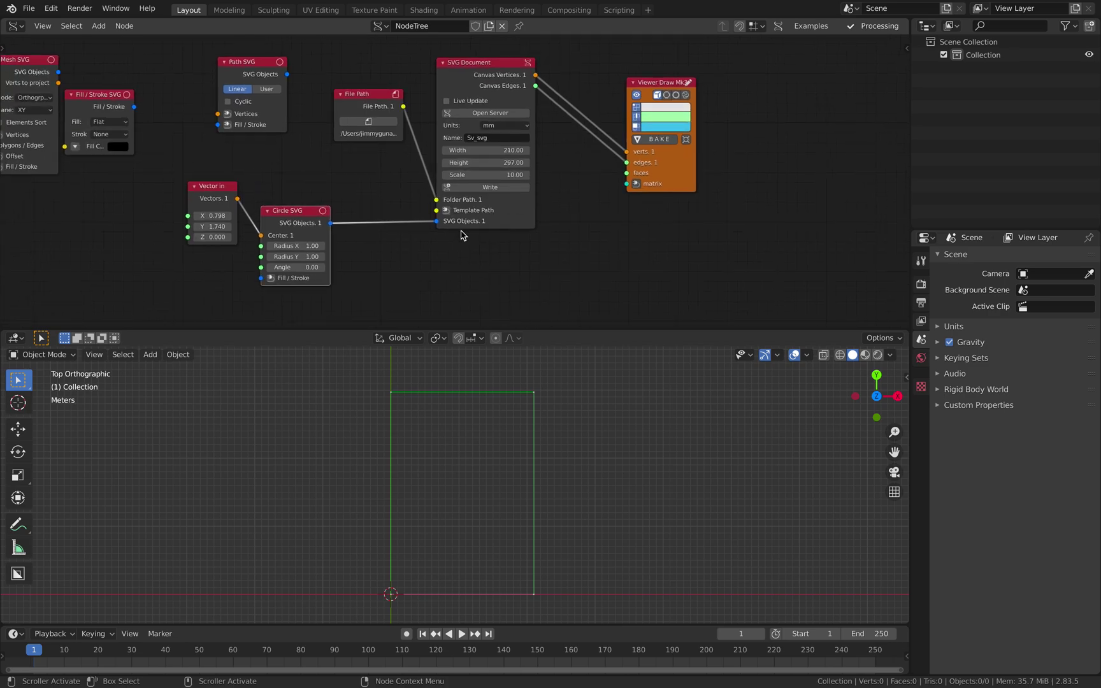
{"action": "middle_click_drag", "start_coordinate": [568, 216], "coordinate": [549, 204]}
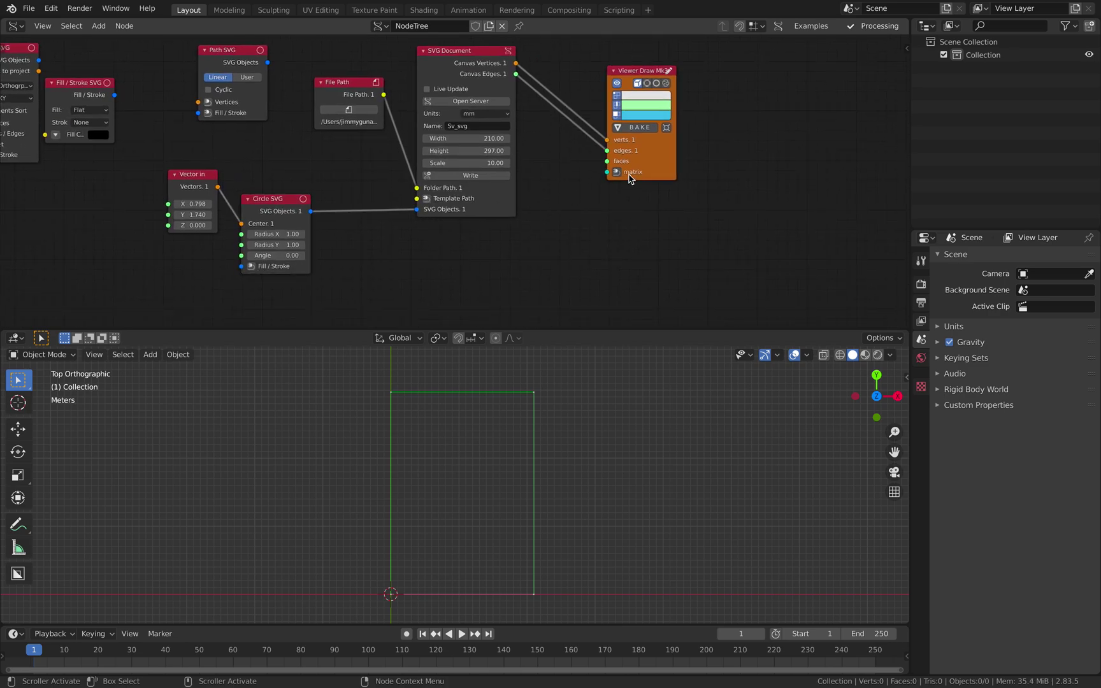
{"action": "key", "text": "ctrl+s"}
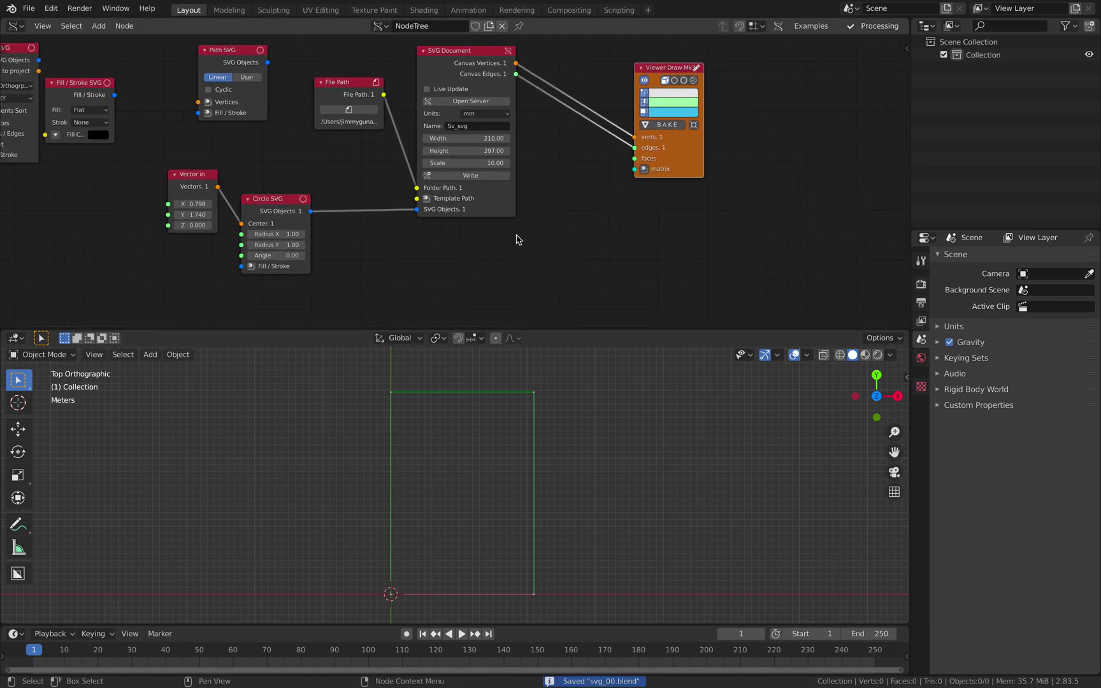
{"action": "key", "text": "shift+a"}
{"action": "mouse_move", "coordinate": [573, 514]}
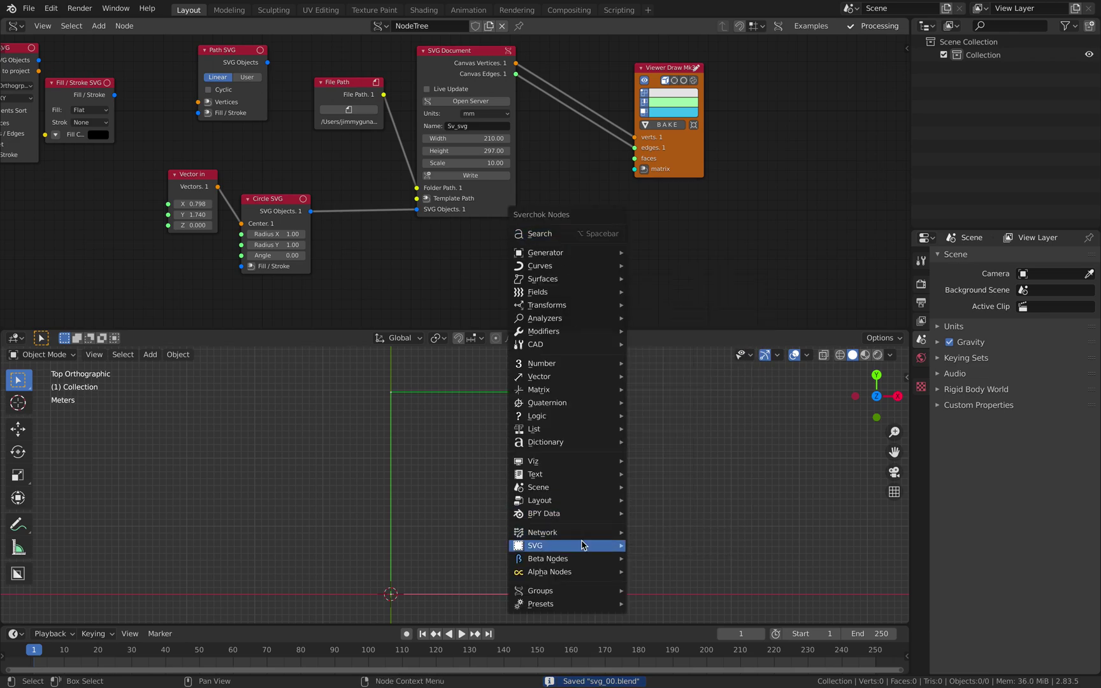
{"action": "mouse_move", "coordinate": [583, 546]}
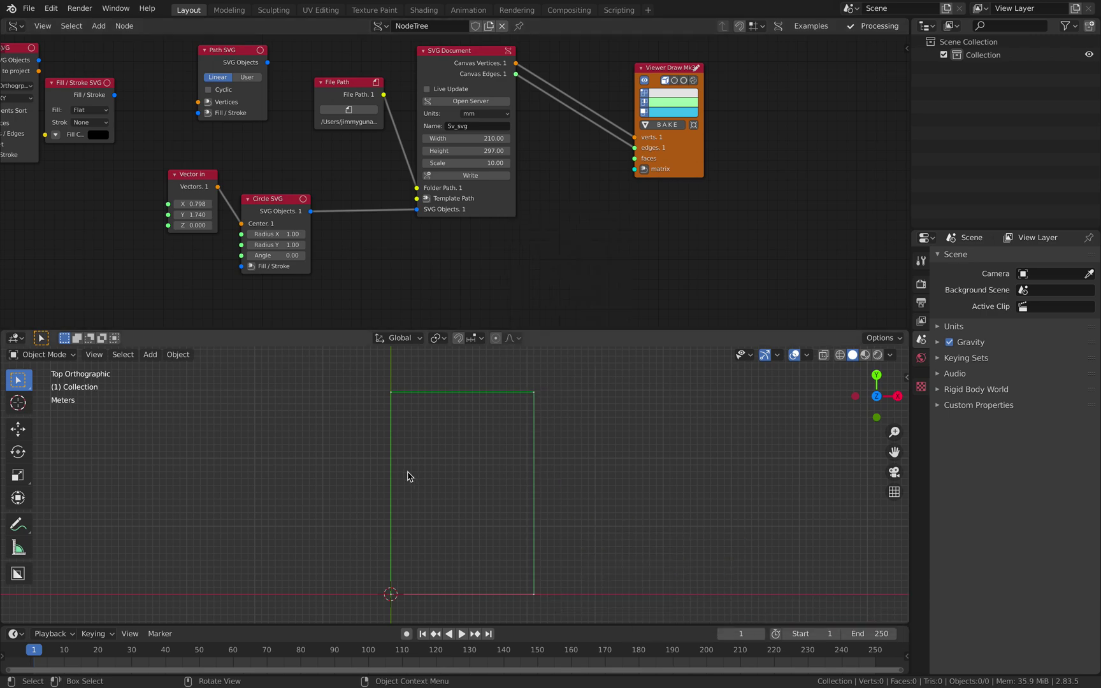
{"action": "middle_click_drag", "start_coordinate": [391, 282], "coordinate": [402, 247]}
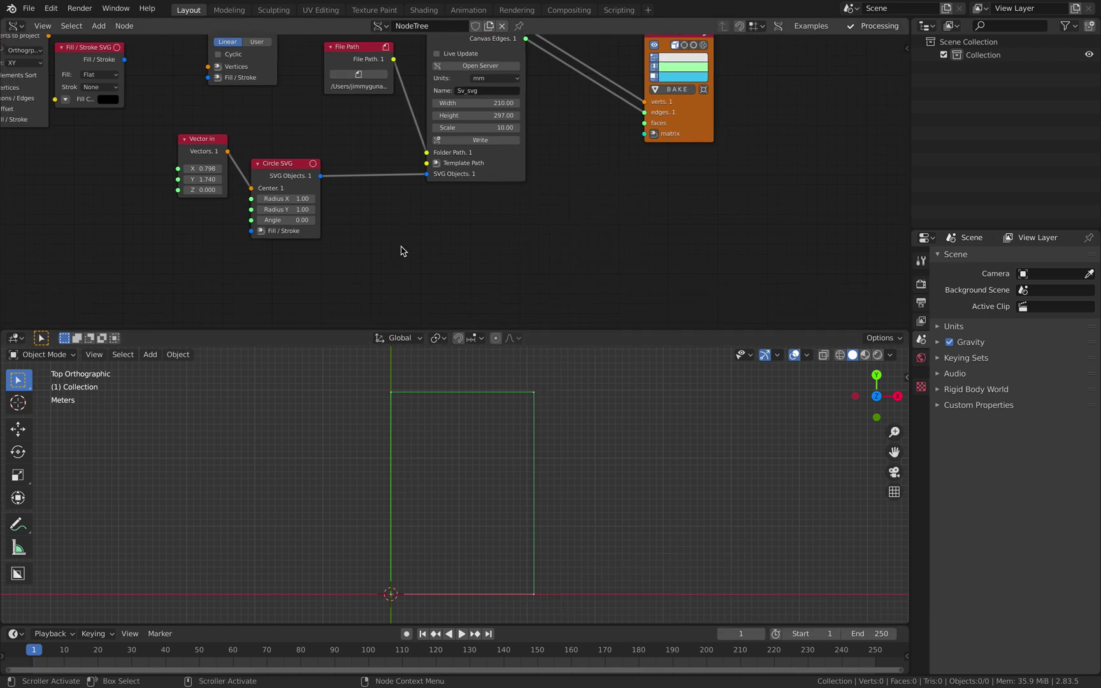
{"action": "key", "text": "shift+a"}
{"action": "left_click", "coordinate": [401, 247]}
{"action": "type", "text": "cir"}
{"action": "key", "text": "Return"}
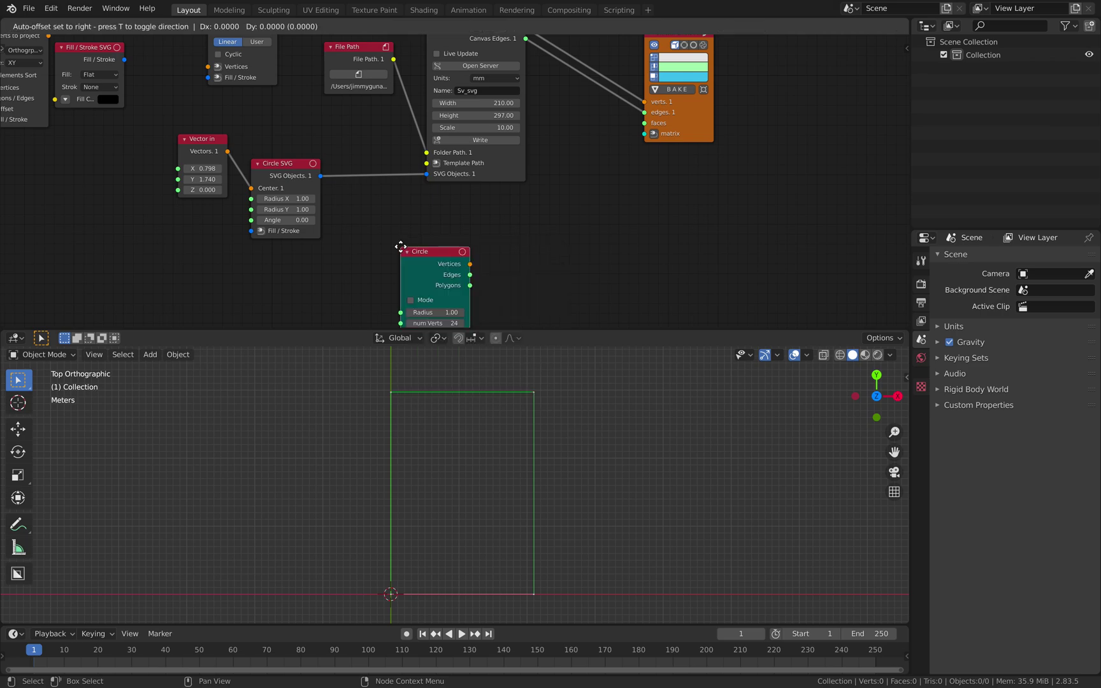
{"action": "left_click", "coordinate": [395, 224]}
{"action": "key", "text": "x"}
Shift the Circle SVG node slightly right, away from the Vector in node, and save the Blender file
{"action": "middle_click_drag", "start_coordinate": [409, 216], "coordinate": [441, 258]}
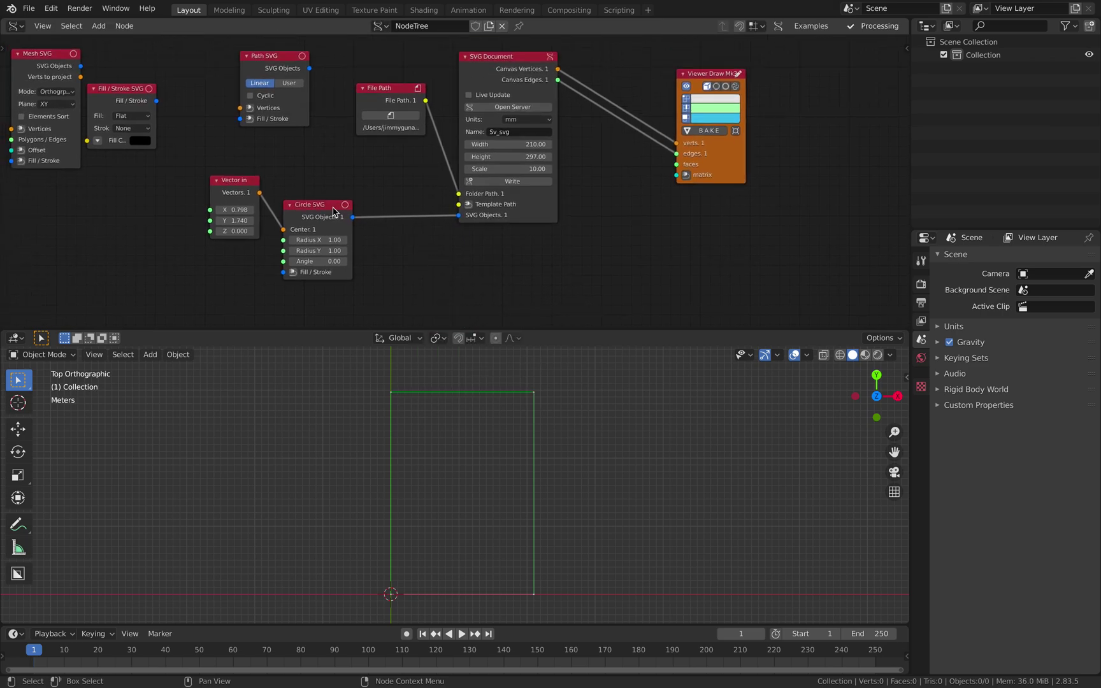
{"action": "left_click_drag", "start_coordinate": [334, 207], "coordinate": [361, 206]}
{"action": "key", "text": "ctrl+s"}
{"action": "scroll", "coordinate": [388, 172], "scroll_direction": "up", "scroll_amount": 1}
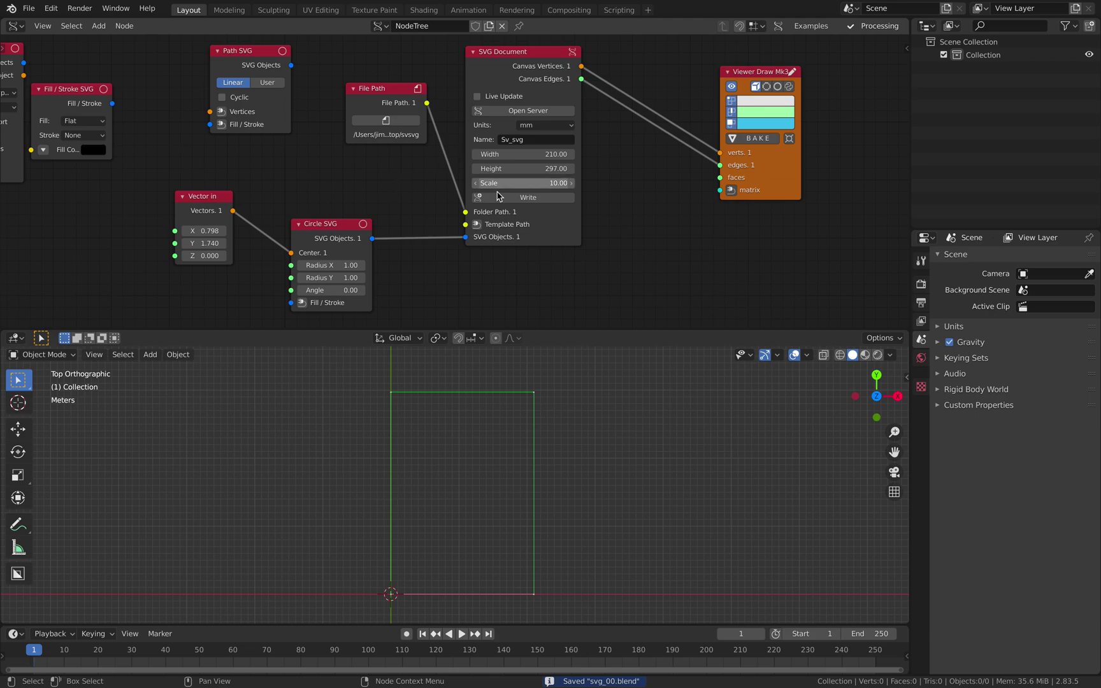
Switch to the Finder preview of Sv_svg.svg, examine the circle at the bottom of the page, and return to Blender
{"action": "key", "text": "ctrl+Left"}
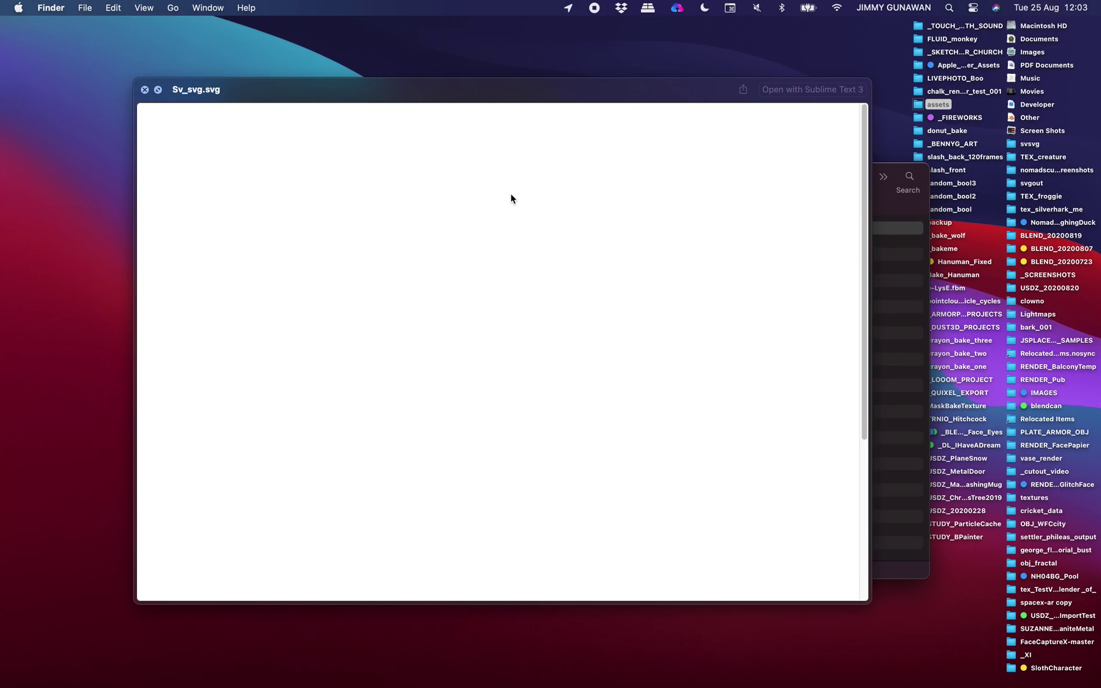
{"action": "scroll", "coordinate": [491, 320], "scroll_direction": "down", "scroll_amount": 5}
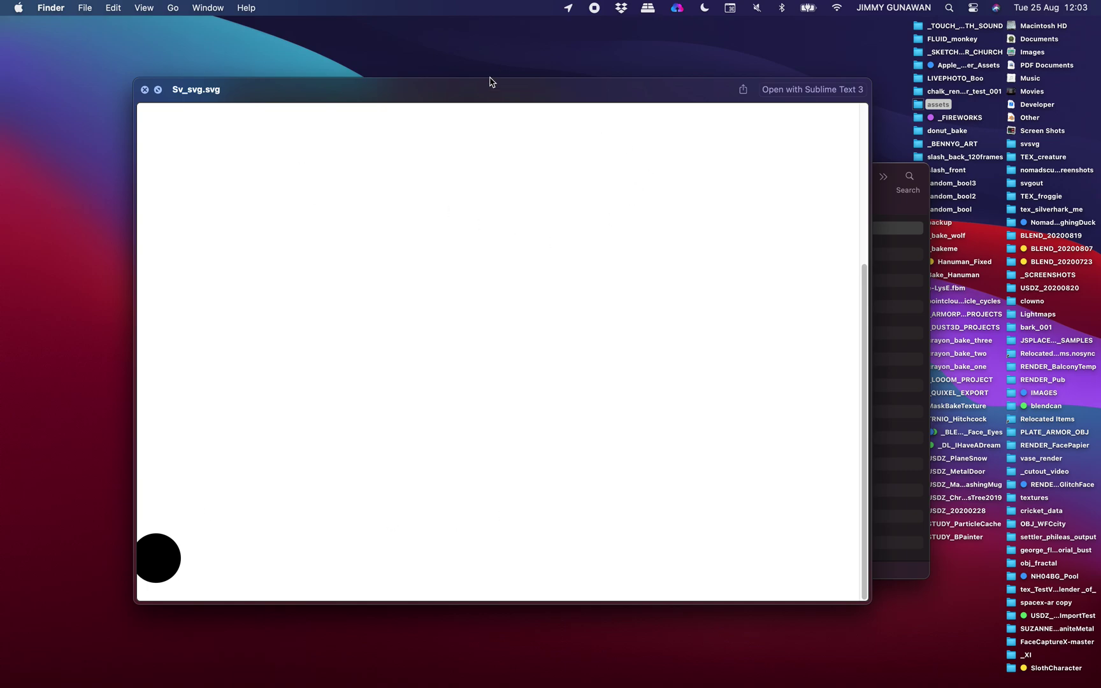
{"action": "left_click_drag", "start_coordinate": [490, 82], "coordinate": [482, 65]}
{"action": "key", "text": "super+Tab"}
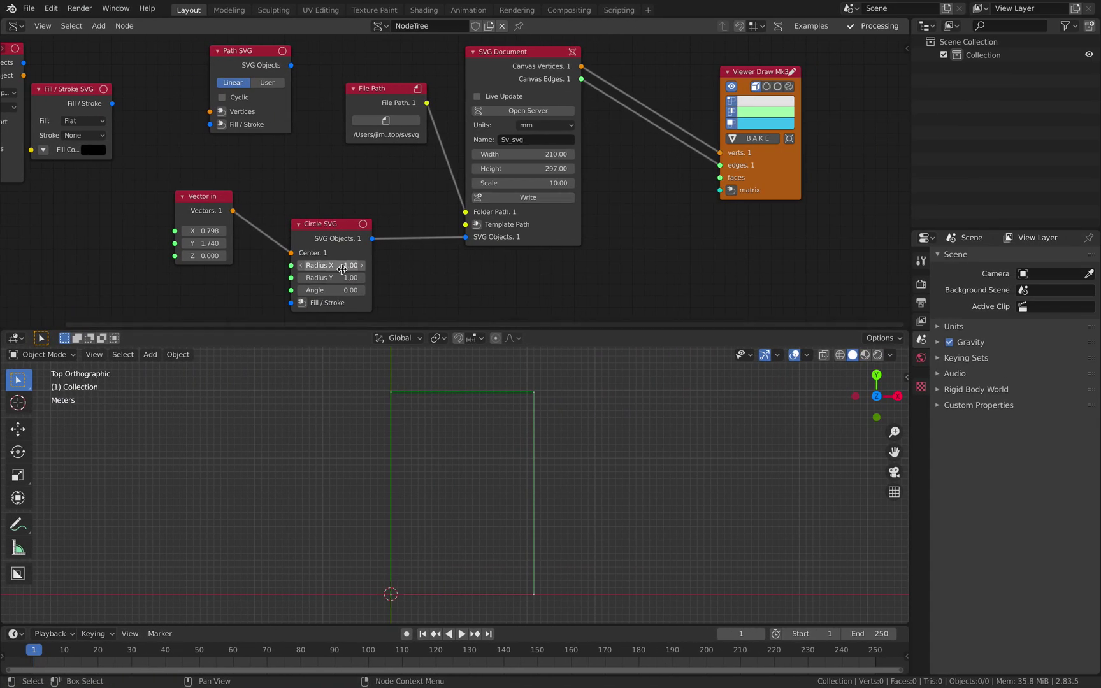
Set the Circle SVG radii to X 2.62 and Y 0.52 and its center to X 3.858, Y 2.460
{"action": "left_click_drag", "start_coordinate": [329, 267], "coordinate": [351, 278]}
{"action": "left_click_drag", "start_coordinate": [207, 244], "coordinate": [209, 244]}
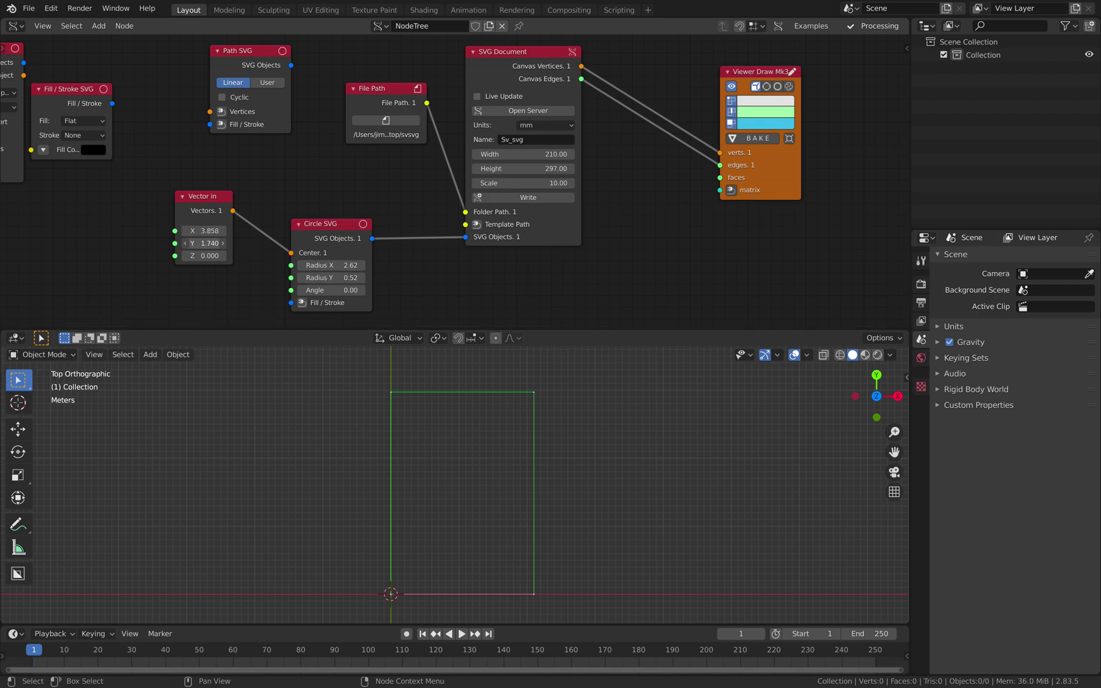
Add a second Viewer Draw Mk3 node below the first and connect the Vector in node's Vectors output to its matrix input
{"action": "scroll", "coordinate": [249, 220], "scroll_direction": "down", "scroll_amount": 1}
{"action": "key", "text": "shift+a"}
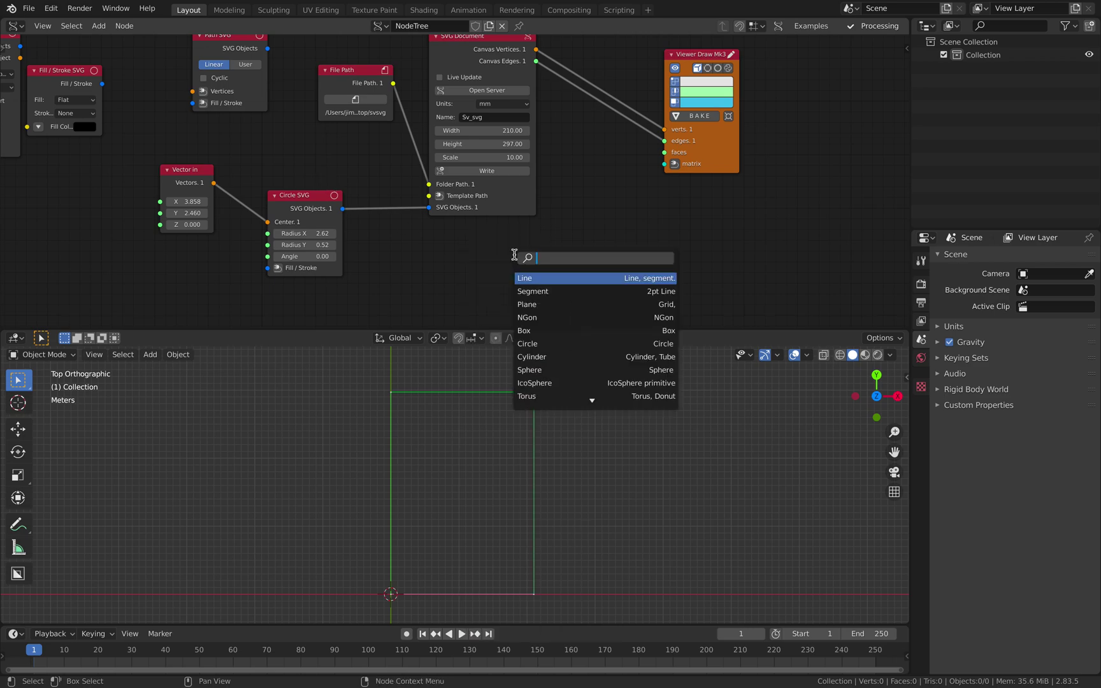
{"action": "type", "text": "viewer"}
{"action": "key", "text": "Return"}
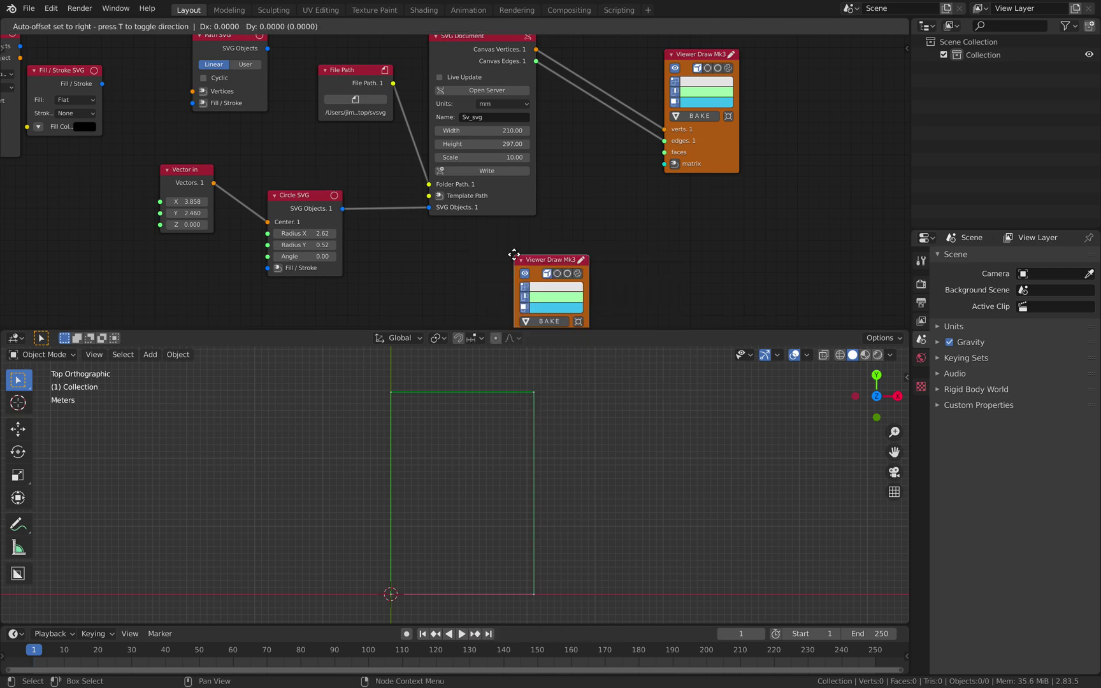
{"action": "left_click", "coordinate": [605, 217]}
{"action": "middle_click_drag", "start_coordinate": [605, 217], "coordinate": [597, 178]}
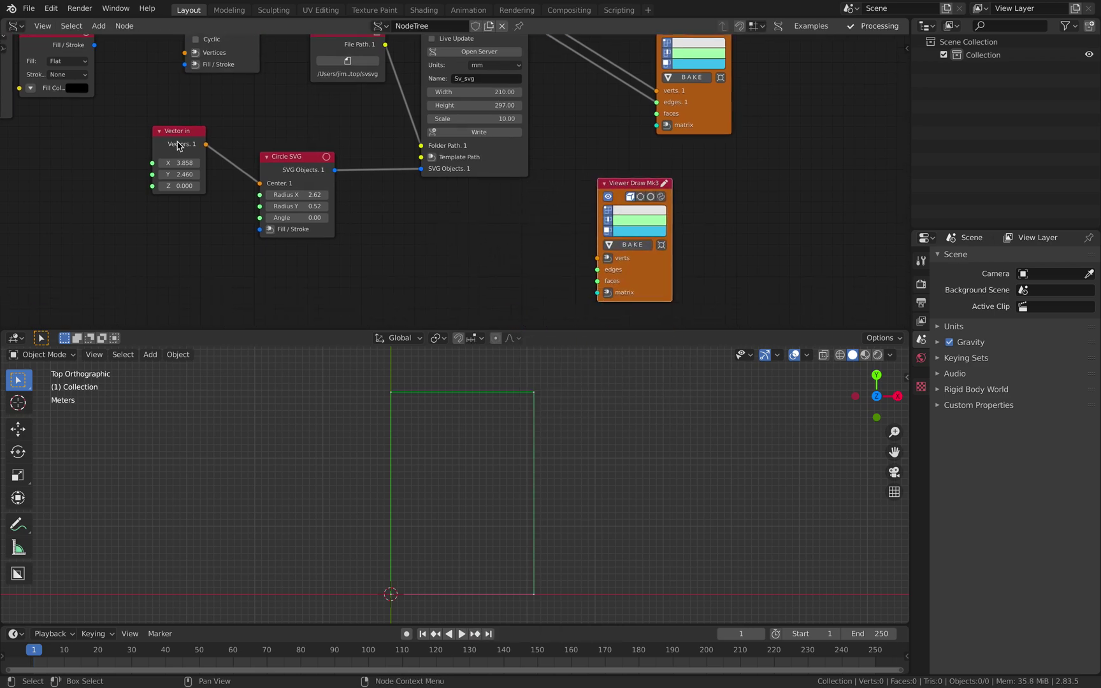
{"action": "mouse_move", "coordinate": [206, 146]}
{"action": "left_mouse_down"}
{"action": "mouse_move", "coordinate": [500, 240]}
{"action": "mouse_move", "coordinate": [597, 293]}
{"action": "left_mouse_up"}
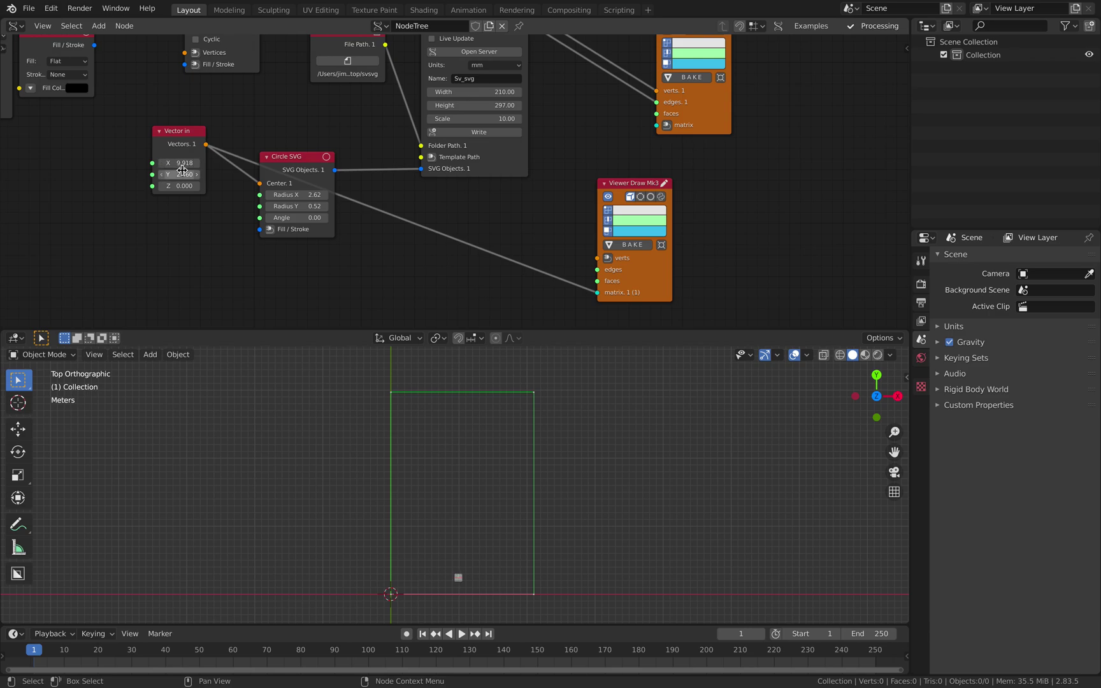
Set the circle's center to X 9.918, Y 14.820 and both radii to 2.00, and save the Blender file
{"action": "left_click_drag", "start_coordinate": [179, 174], "coordinate": [173, 174]}
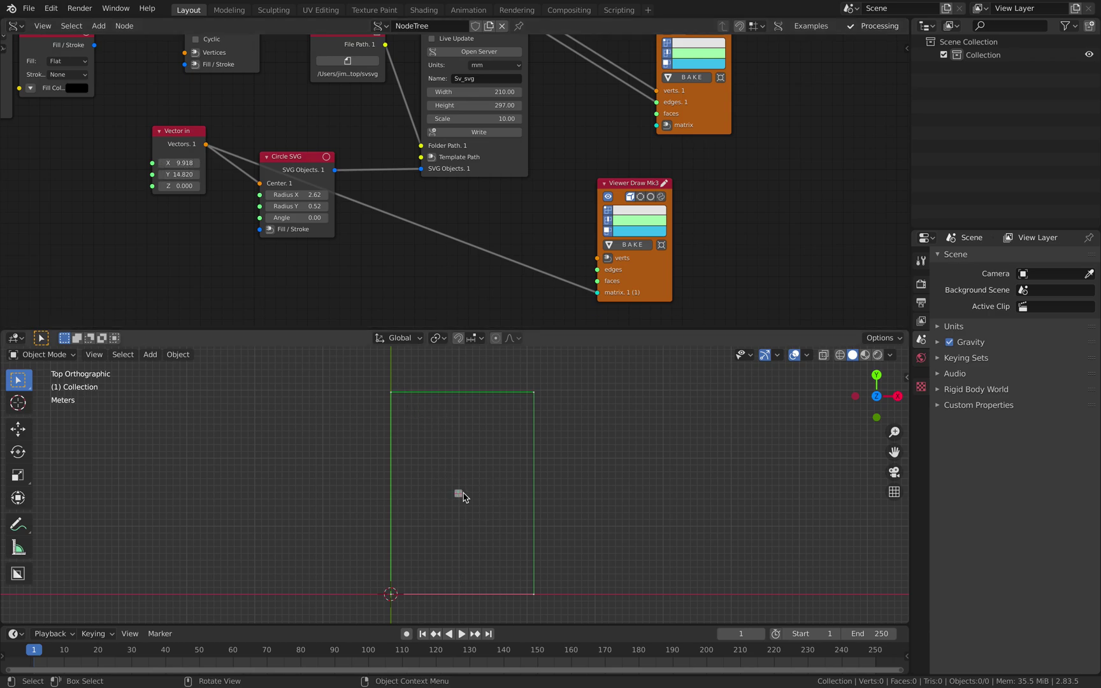
{"action": "scroll", "coordinate": [408, 402], "scroll_direction": "up", "scroll_amount": 1}
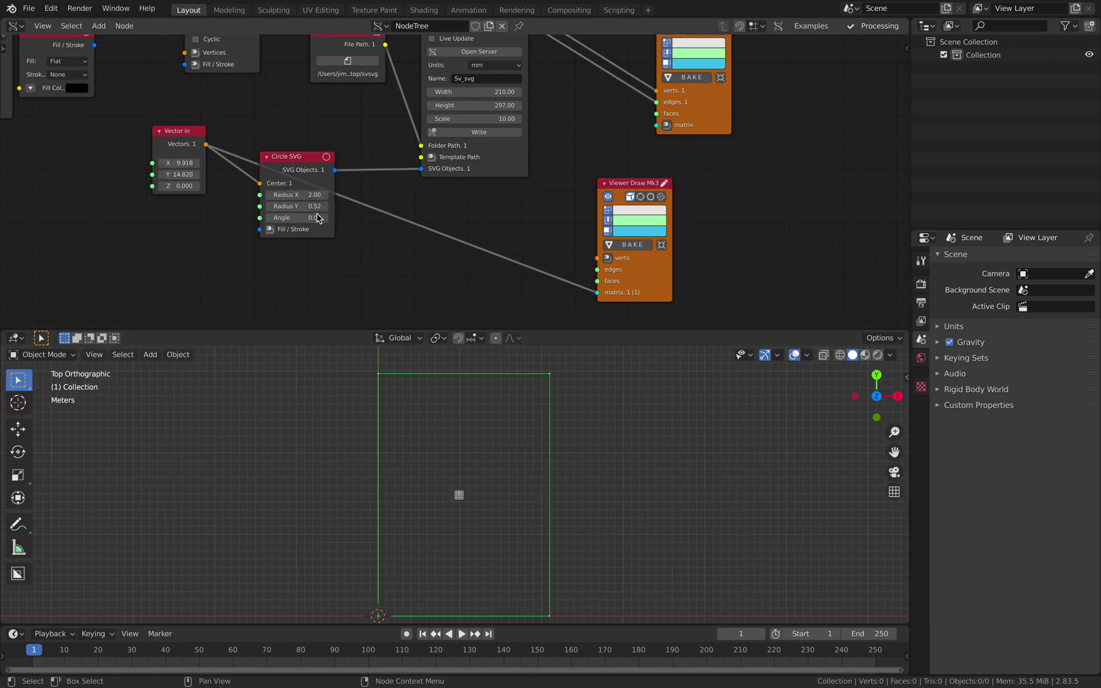
{"action": "scroll", "coordinate": [456, 228], "scroll_direction": "up", "scroll_amount": 1}
{"action": "key", "text": "ctrl+s"}
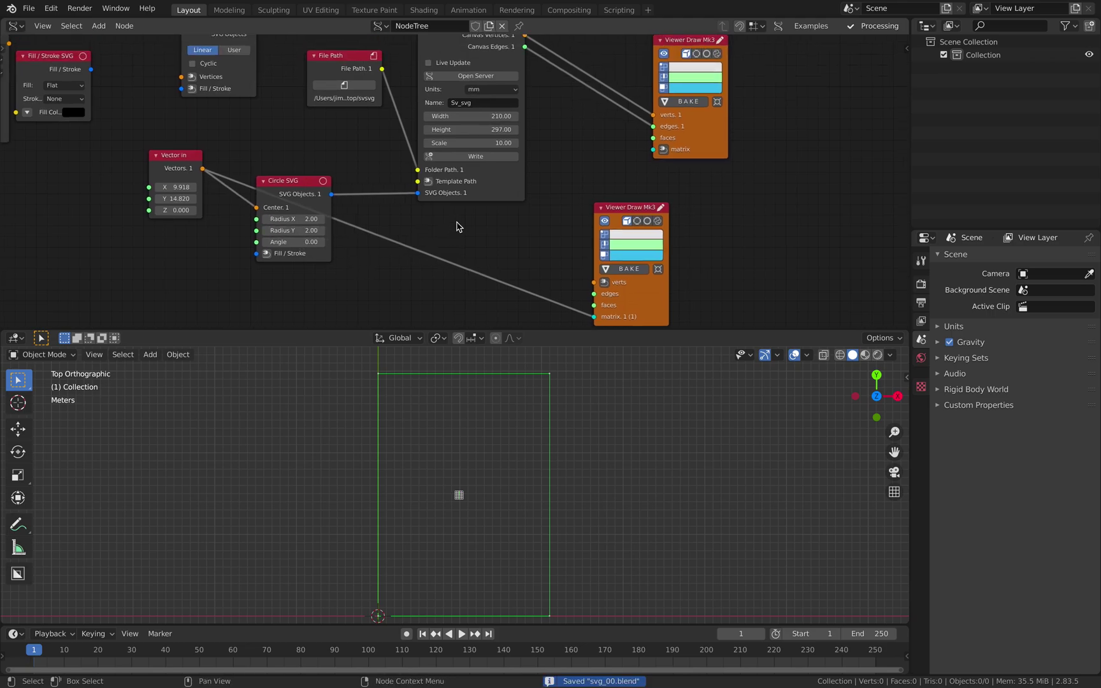
Write the SVG from the SVG Document node and preview Sv_svg.svg from the svsvg folder in Finder
{"action": "left_click", "coordinate": [471, 157]}
{"action": "key", "text": "ctrl+Left"}
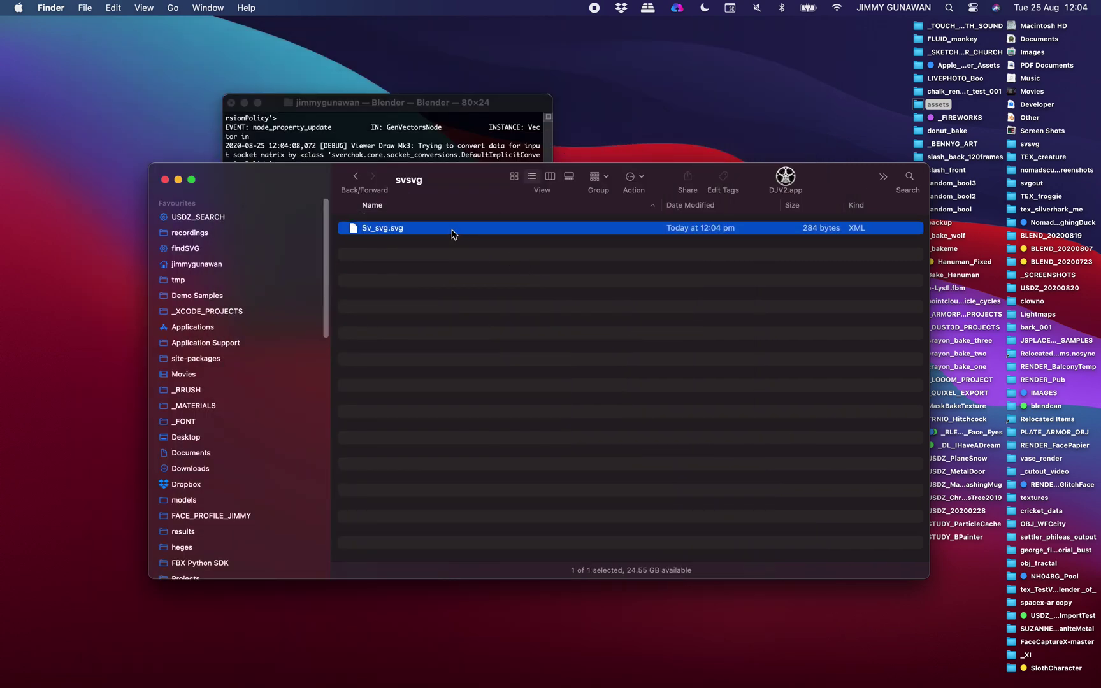
{"action": "key", "text": "space"}
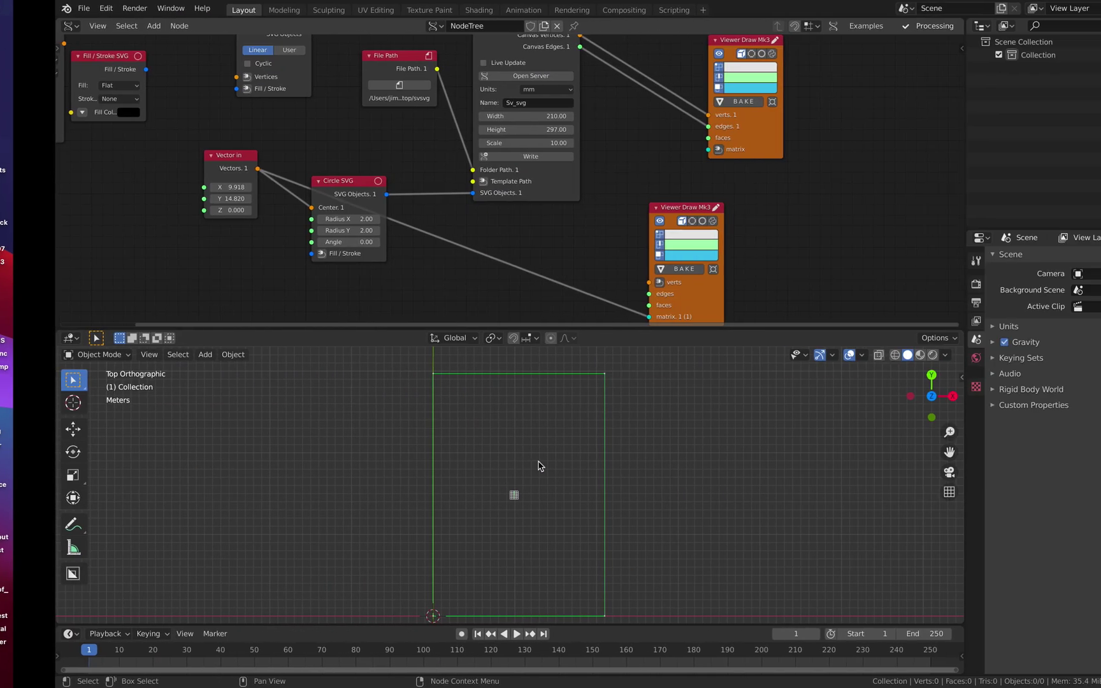
Back in Blender, lower the Circle SVG node below Vector in and bring the Fill / Stroke SVG node down beside it
{"action": "middle_click_drag", "start_coordinate": [421, 223], "coordinate": [440, 185]}
{"action": "left_click_drag", "start_coordinate": [356, 148], "coordinate": [331, 214]}
{"action": "middle_click_drag", "start_coordinate": [330, 210], "coordinate": [380, 225]}
{"action": "scroll", "coordinate": [374, 207], "scroll_direction": "down", "scroll_amount": 3}
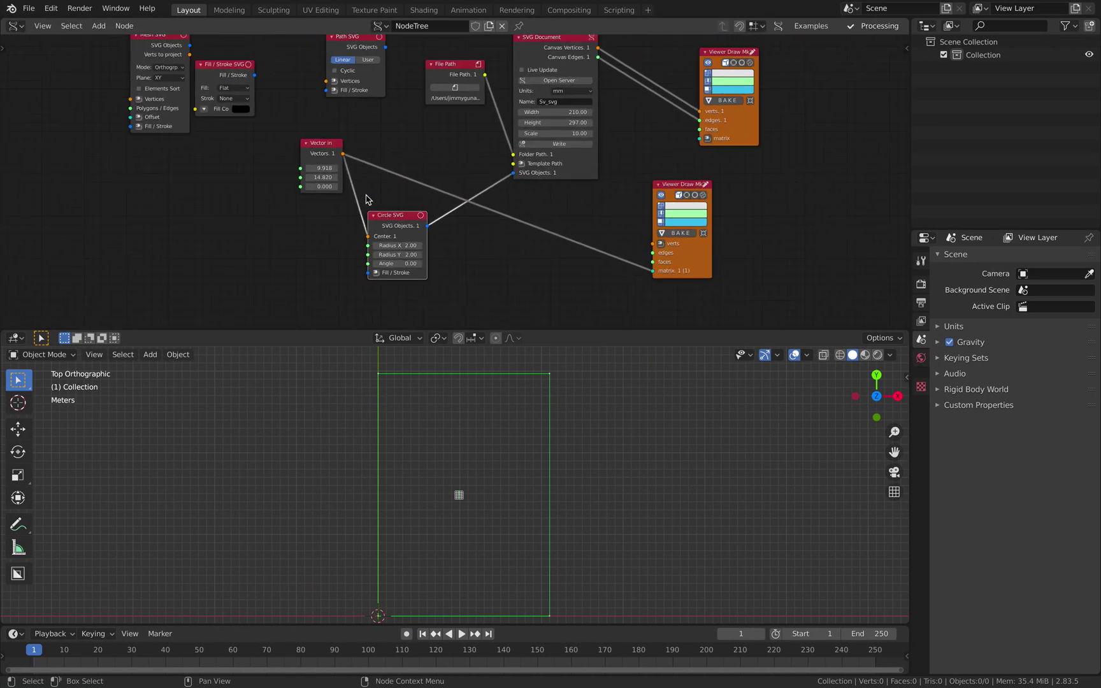
{"action": "left_click_drag", "start_coordinate": [203, 67], "coordinate": [489, 251]}
{"action": "scroll", "coordinate": [471, 250], "scroll_direction": "up", "scroll_amount": 2}
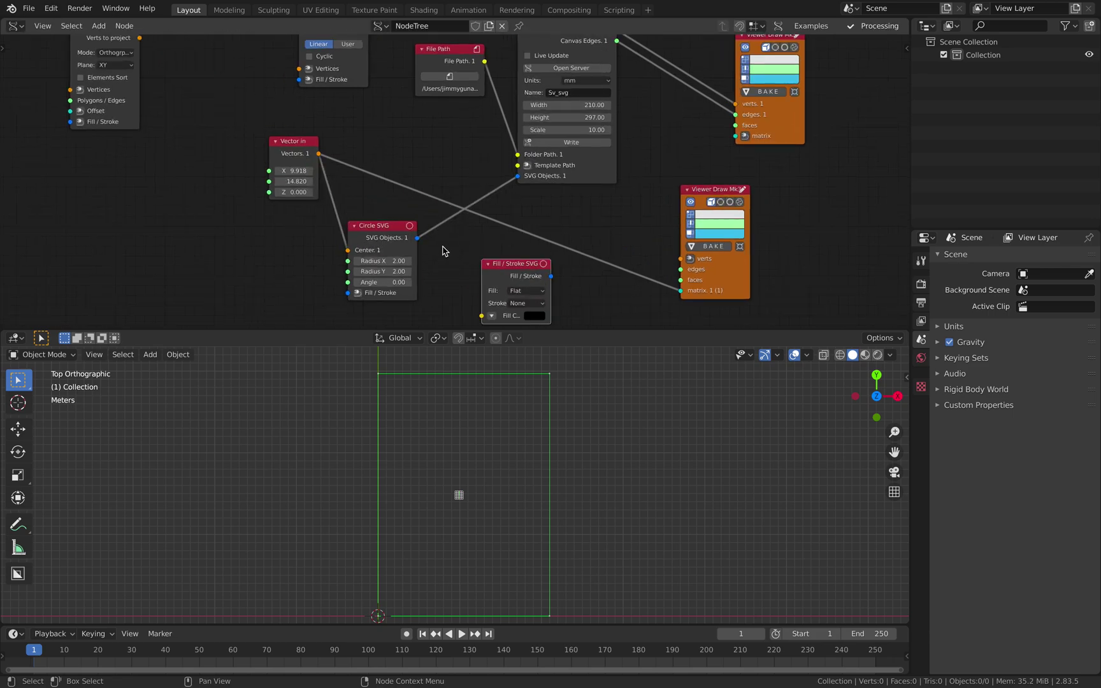
Nudge the Circle SVG node up and move the Vector in, Path SVG and File Path nodes farther left
{"action": "left_click_drag", "start_coordinate": [387, 229], "coordinate": [384, 216]}
{"action": "middle_click_drag", "start_coordinate": [404, 214], "coordinate": [436, 199]}
{"action": "left_click", "coordinate": [330, 130]}
{"action": "left_click_drag", "start_coordinate": [330, 130], "coordinate": [300, 126]}
{"action": "middle_click_drag", "start_coordinate": [441, 188], "coordinate": [458, 253]}
{"action": "left_click_drag", "start_coordinate": [375, 74], "coordinate": [258, 61]}
{"action": "left_click_drag", "start_coordinate": [490, 110], "coordinate": [444, 92]}
{"action": "middle_click_drag", "start_coordinate": [490, 224], "coordinate": [484, 108]}
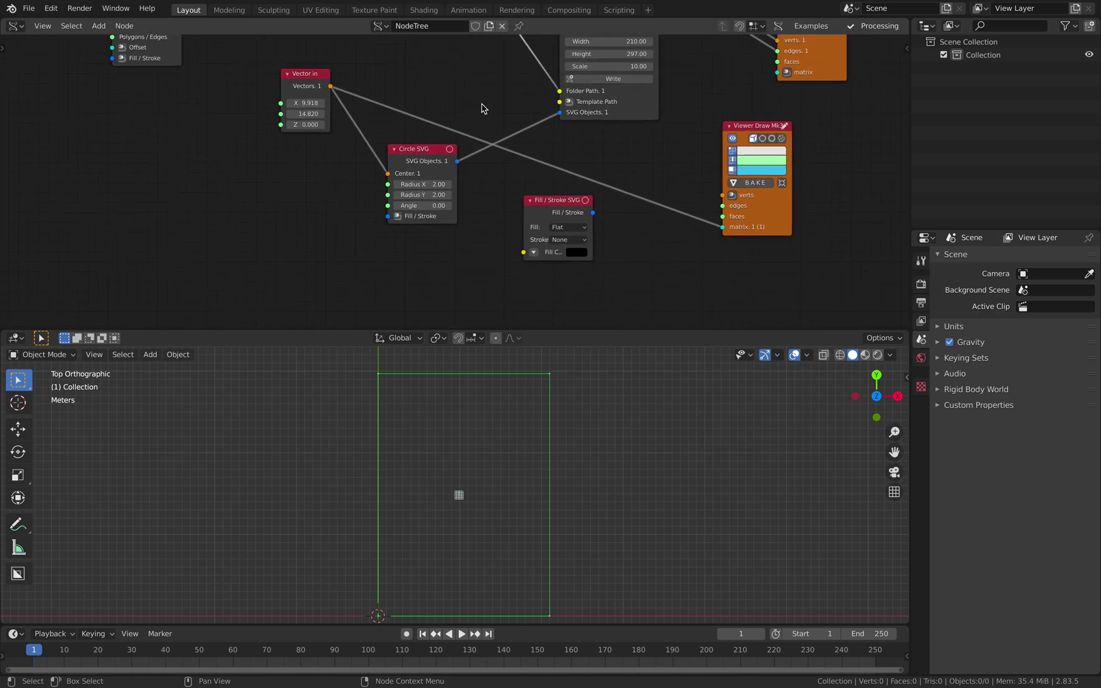
Place the Fill / Stroke SVG node to the left of the Circle SVG node, below Vector in
{"action": "scroll", "coordinate": [490, 121], "scroll_direction": "down", "scroll_amount": 1}
{"action": "middle_click_drag", "start_coordinate": [520, 202], "coordinate": [521, 254]}
{"action": "left_click_drag", "start_coordinate": [428, 209], "coordinate": [408, 218]}
{"action": "scroll", "coordinate": [407, 218], "scroll_direction": "up", "scroll_amount": 1}
{"action": "left_click_drag", "start_coordinate": [536, 259], "coordinate": [281, 222]}
{"action": "scroll", "coordinate": [280, 225], "scroll_direction": "up", "scroll_amount": 2}
{"action": "middle_click_drag", "start_coordinate": [272, 234], "coordinate": [320, 223]}
{"action": "left_click_drag", "start_coordinate": [314, 225], "coordinate": [194, 237]}
Set the fill color to a pinkish red and connect the Fill / Stroke SVG output to the Circle SVG's Fill / Stroke input
{"action": "left_click", "coordinate": [267, 268]}
{"action": "left_click", "coordinate": [361, 117]}
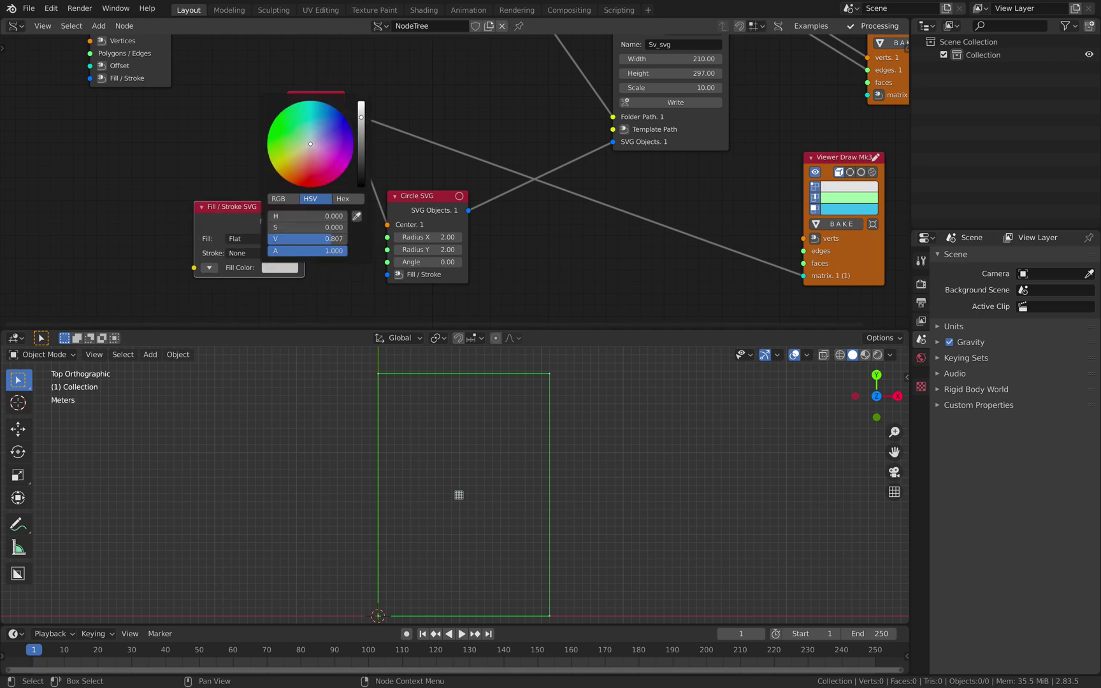
{"action": "left_click_drag", "start_coordinate": [310, 161], "coordinate": [311, 168]}
{"action": "left_click", "coordinate": [295, 194]}
{"action": "left_click_drag", "start_coordinate": [303, 222], "coordinate": [387, 275]}
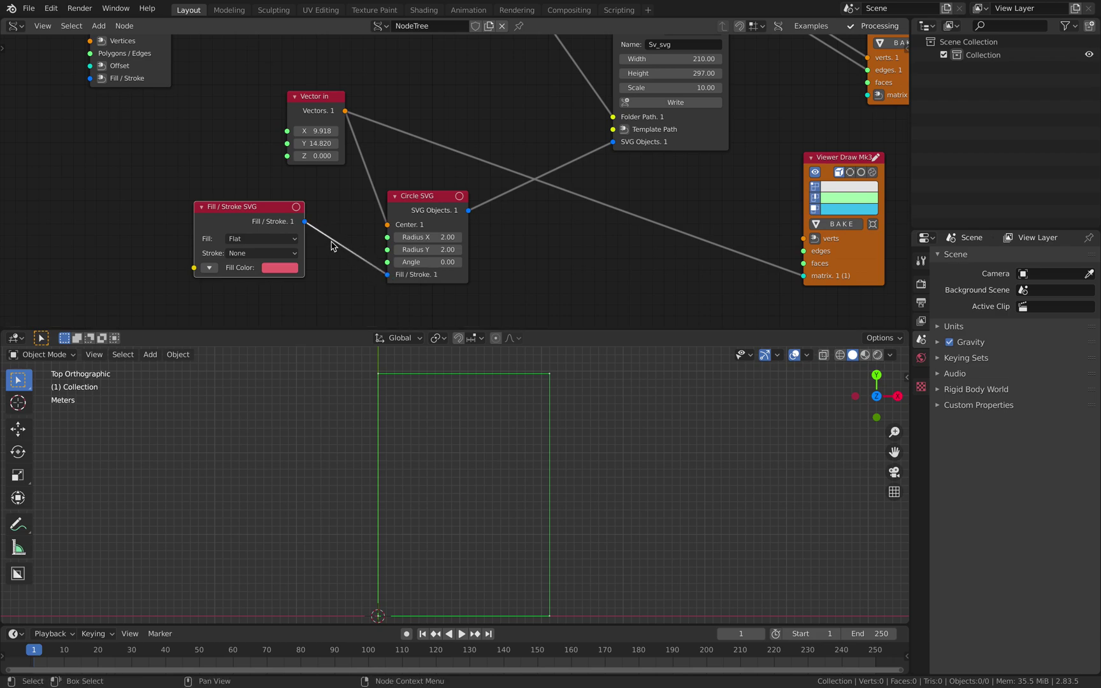
Set the stroke to Flat with a blue stroke color (H 0.579, S 0.751, V 0.959) and save the Blender file
{"action": "left_click", "coordinate": [291, 255]}
{"action": "left_click", "coordinate": [283, 280]}
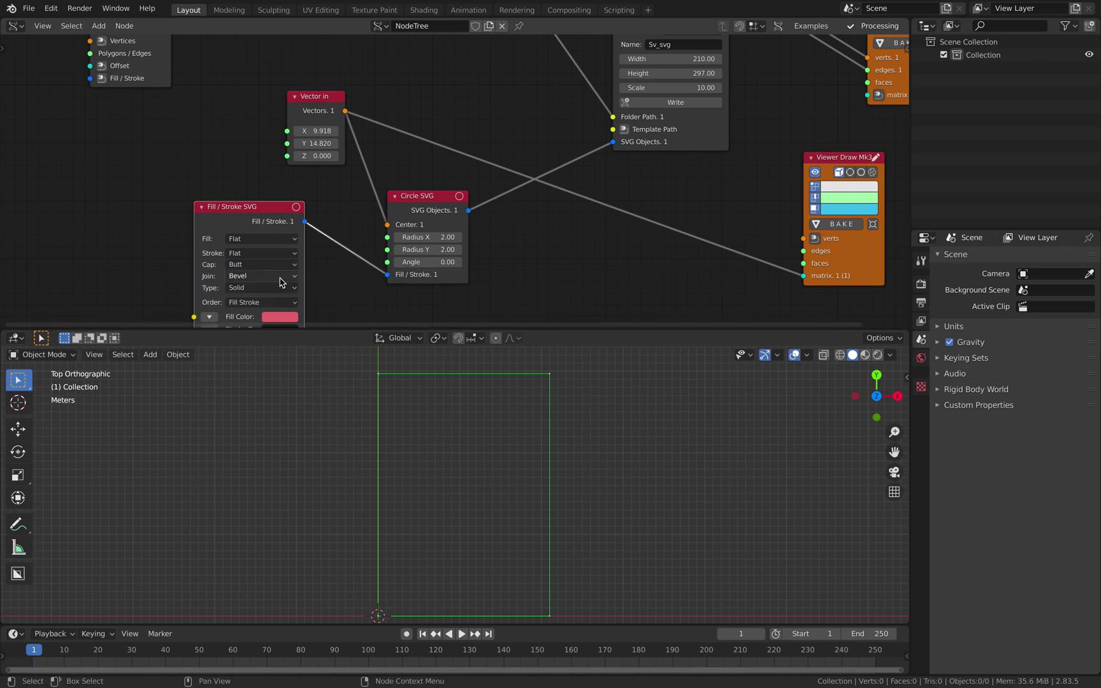
{"action": "middle_click_drag", "start_coordinate": [232, 253], "coordinate": [256, 190]}
{"action": "left_click", "coordinate": [293, 267]}
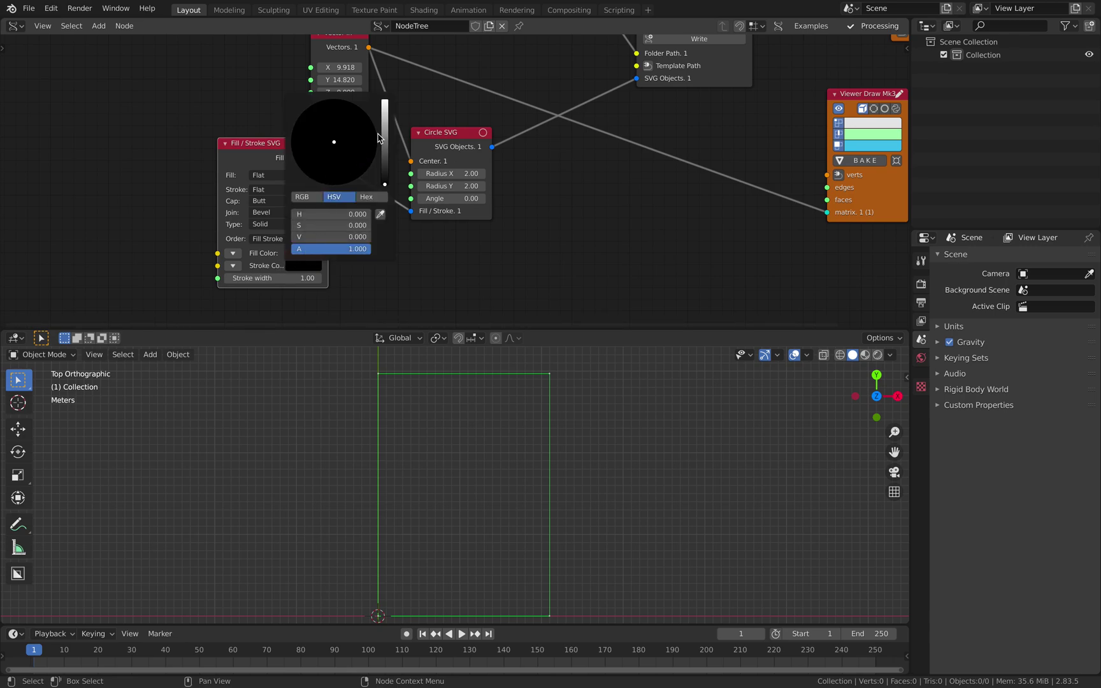
{"action": "left_click_drag", "start_coordinate": [385, 139], "coordinate": [385, 103]}
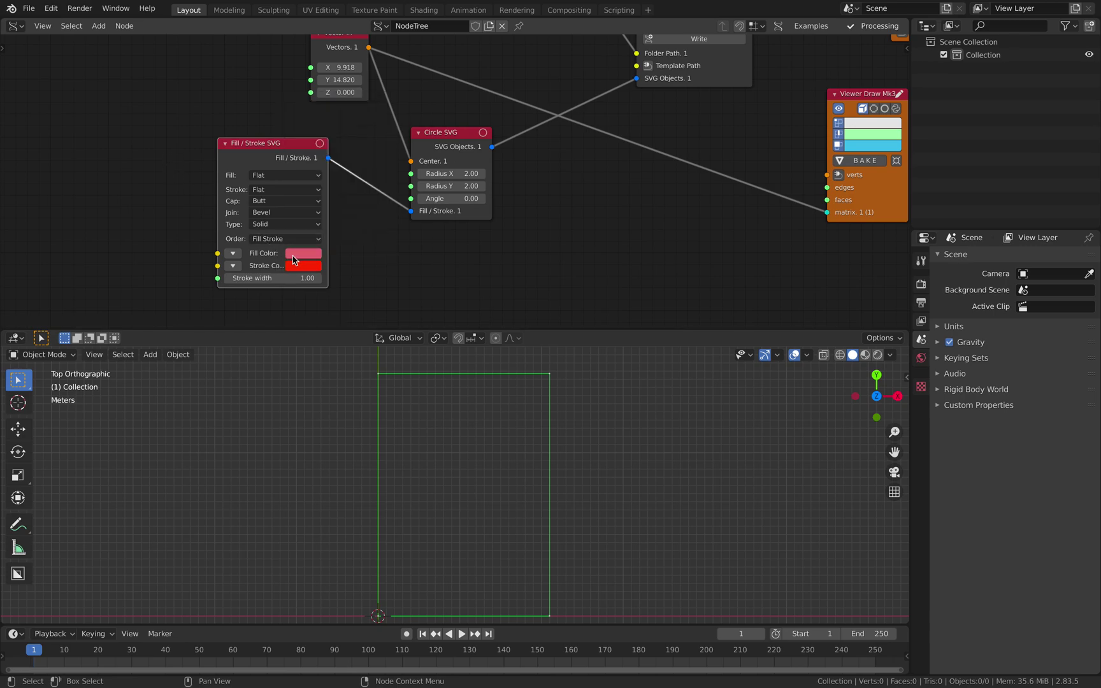
{"action": "left_click", "coordinate": [298, 263]}
{"action": "left_click_drag", "start_coordinate": [314, 213], "coordinate": [368, 214]}
{"action": "left_click", "coordinate": [302, 256]}
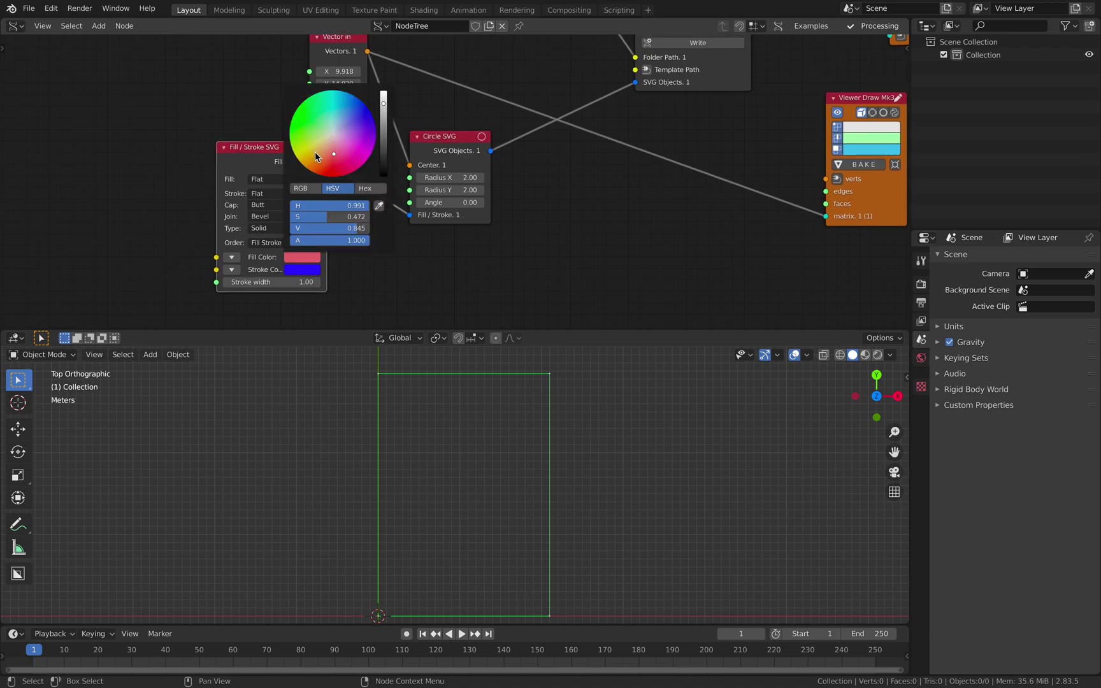
{"action": "left_click", "coordinate": [301, 270]}
{"action": "left_click", "coordinate": [349, 122]}
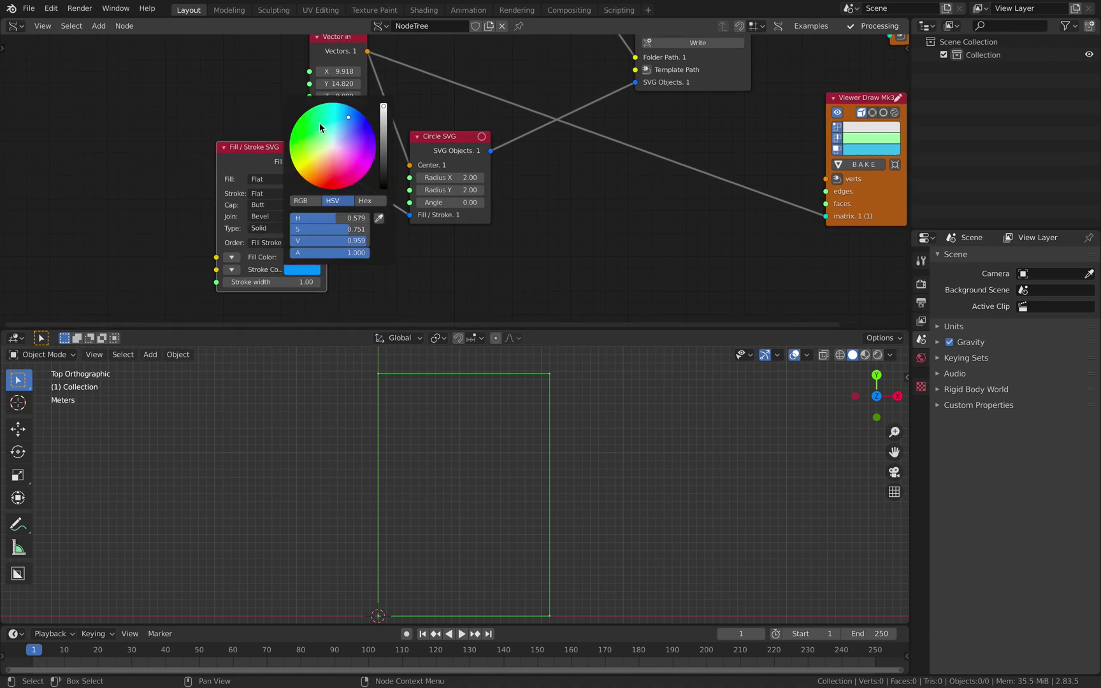
{"action": "key", "text": "ctrl+s"}
Adjust the layout by nudging the File Path node left, SVG Document up, and the second Viewer Draw Mk3 up and right
{"action": "middle_click_drag", "start_coordinate": [275, 111], "coordinate": [238, 120]}
{"action": "scroll", "coordinate": [376, 167], "scroll_direction": "down", "scroll_amount": 2}
{"action": "middle_click_drag", "start_coordinate": [376, 167], "coordinate": [274, 193]}
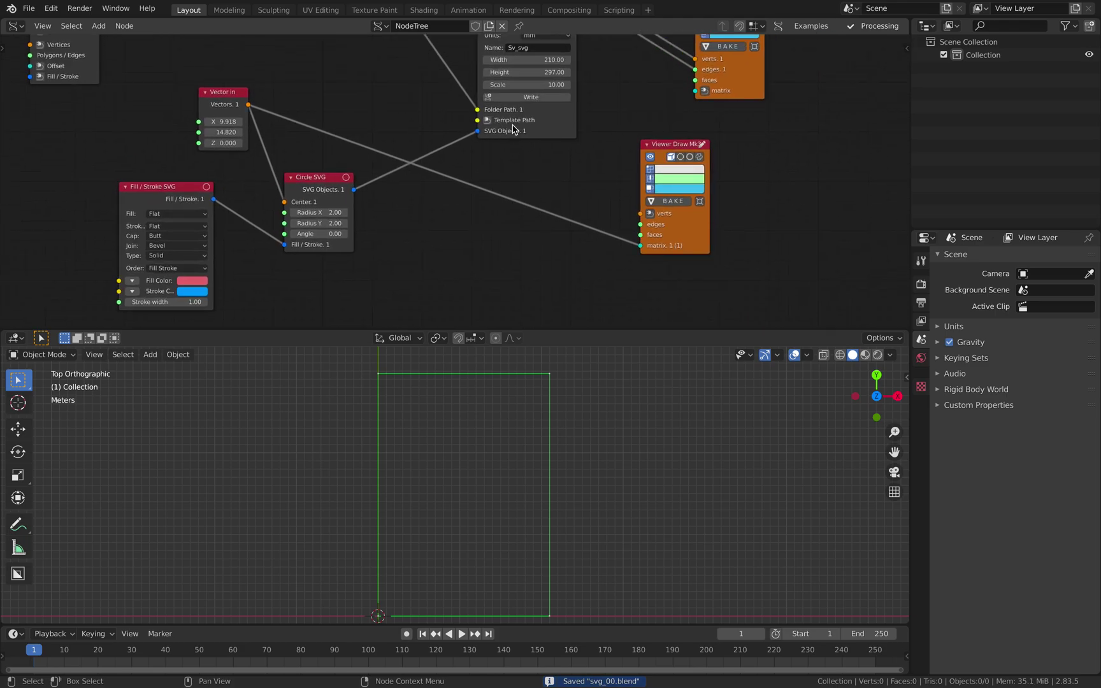
{"action": "scroll", "coordinate": [535, 143], "scroll_direction": "up", "scroll_amount": 3}
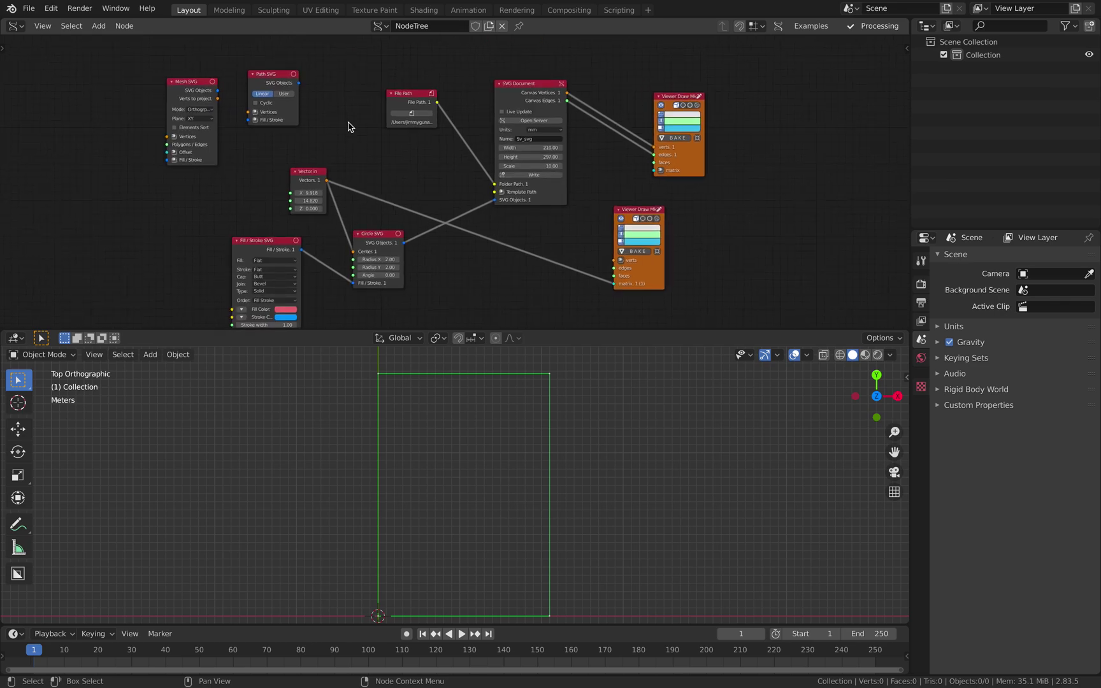
{"action": "left_click_drag", "start_coordinate": [406, 109], "coordinate": [396, 103]}
{"action": "scroll", "coordinate": [396, 103], "scroll_direction": "up", "scroll_amount": 1}
{"action": "left_click_drag", "start_coordinate": [552, 195], "coordinate": [554, 187]}
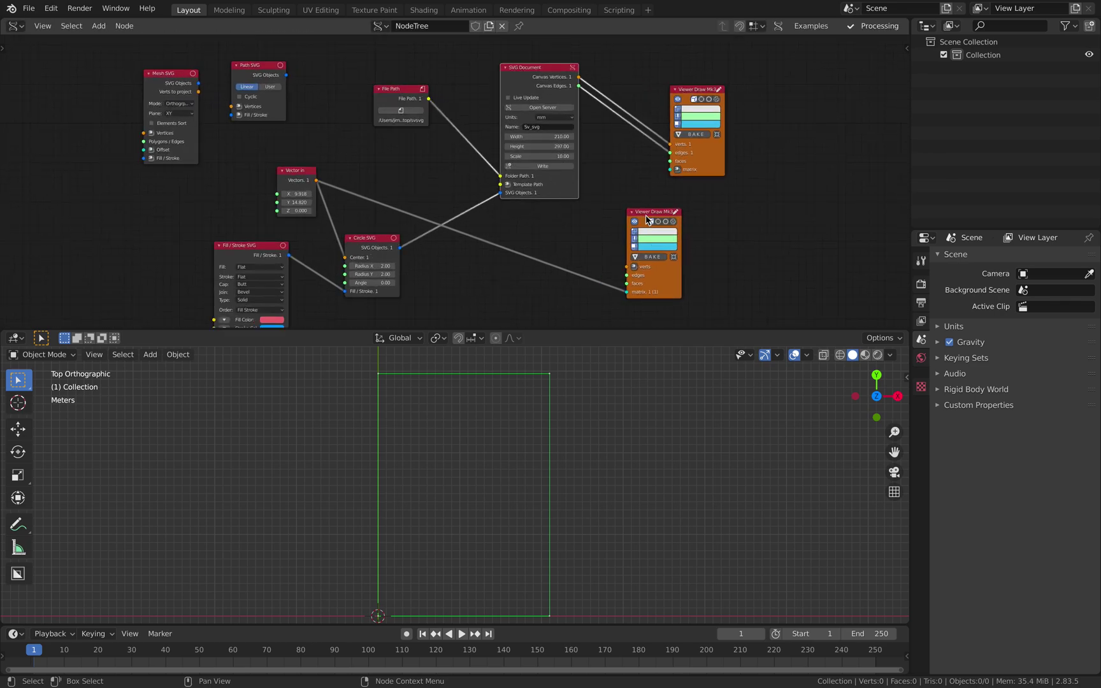
{"action": "left_click_drag", "start_coordinate": [646, 216], "coordinate": [658, 206]}
Move the Mesh SVG and Vector in nodes farther left to space out the node tree
{"action": "scroll", "coordinate": [510, 194], "scroll_direction": "down", "scroll_amount": 1}
{"action": "middle_click_drag", "start_coordinate": [504, 197], "coordinate": [559, 217]}
{"action": "scroll", "coordinate": [405, 182], "scroll_direction": "up", "scroll_amount": 1}
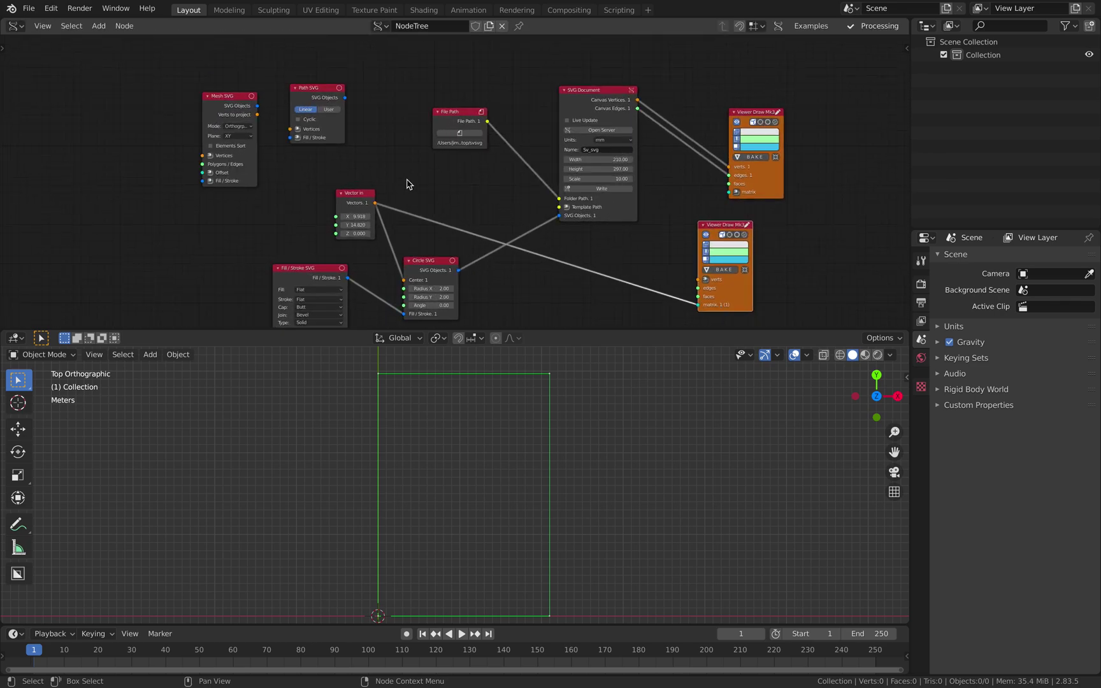
{"action": "scroll", "coordinate": [223, 112], "scroll_direction": "up", "scroll_amount": 2}
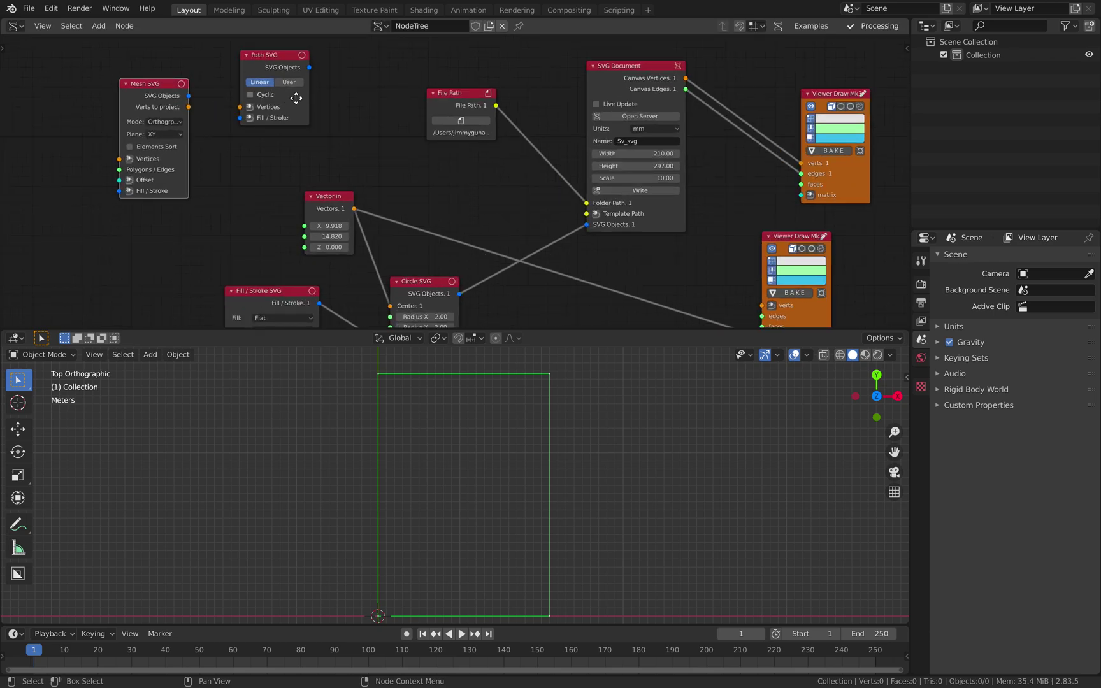
{"action": "middle_click_drag", "start_coordinate": [297, 98], "coordinate": [338, 117]}
{"action": "left_click_drag", "start_coordinate": [224, 109], "coordinate": [200, 112]}
{"action": "middle_click_drag", "start_coordinate": [216, 143], "coordinate": [163, 120]}
{"action": "scroll", "coordinate": [356, 171], "scroll_direction": "down", "scroll_amount": 2}
{"action": "middle_click_drag", "start_coordinate": [376, 197], "coordinate": [372, 163]}
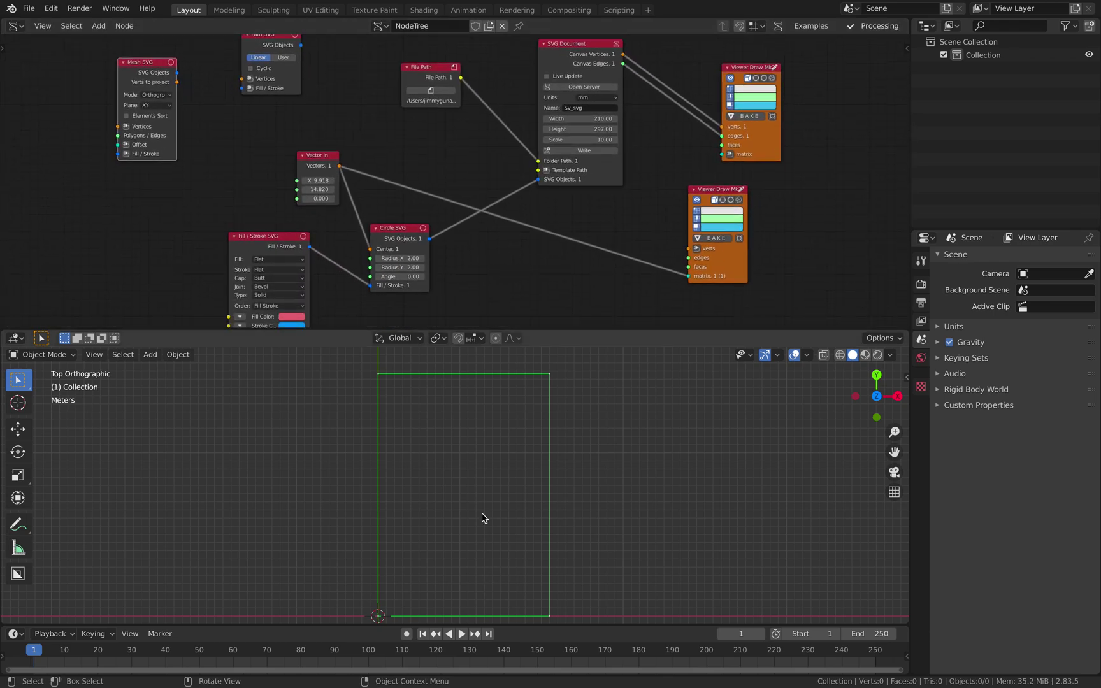
{"action": "middle_click_drag", "start_coordinate": [445, 238], "coordinate": [490, 214]}
{"action": "left_click_drag", "start_coordinate": [370, 139], "coordinate": [340, 138]}
Add a Circle generator node between the Circle SVG node and the second Viewer Draw Mk3 node
{"action": "middle_click_drag", "start_coordinate": [460, 222], "coordinate": [443, 192]}
{"action": "scroll", "coordinate": [463, 203], "scroll_direction": "up", "scroll_amount": 1}
{"action": "key", "text": "shift+a"}
{"action": "left_click", "coordinate": [511, 219]}
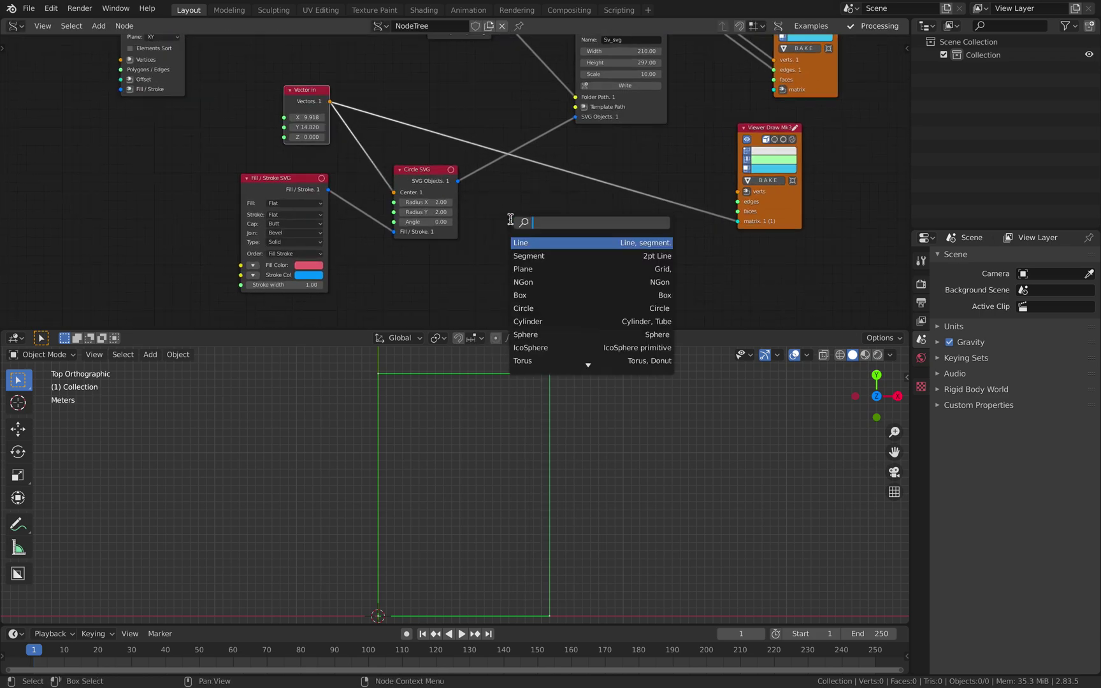
{"action": "type", "text": "cir"}
{"action": "key", "text": "Return"}
{"action": "left_click", "coordinate": [513, 218]}
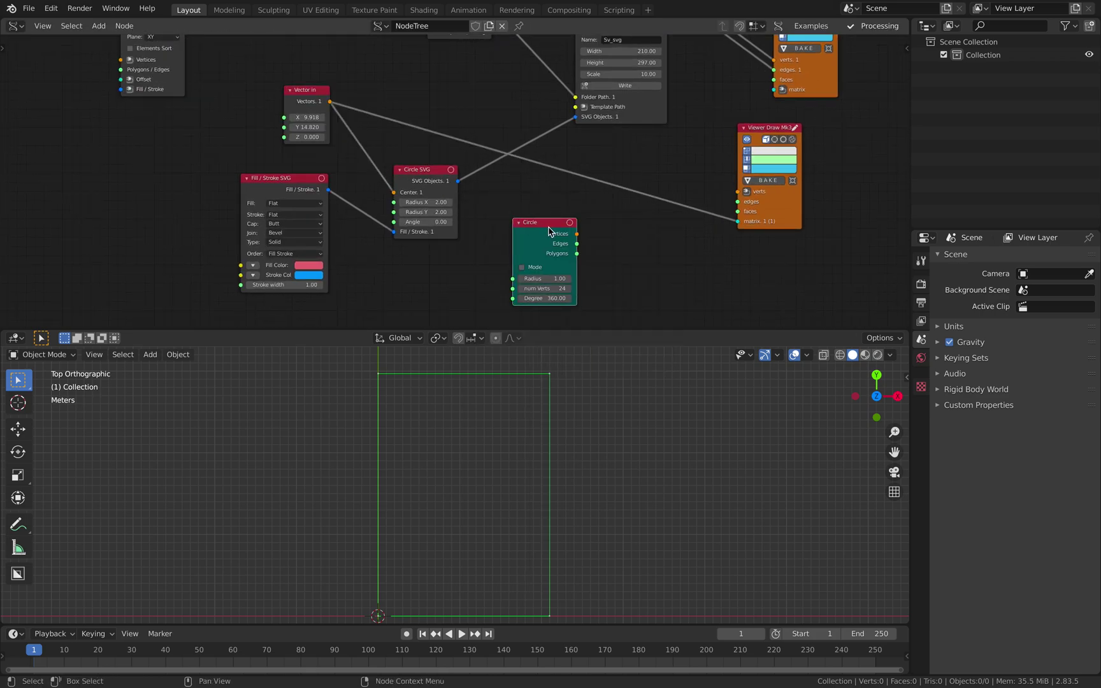
Connect the Circle node's vertices, edges and polygons to the second Viewer Draw Mk3 node and set its radius to 2
{"action": "left_click", "coordinate": [786, 195], "text": "shift"}
{"action": "key", "text": "f"}
{"action": "left_click", "coordinate": [677, 155]}
{"action": "left_click_drag", "start_coordinate": [532, 225], "coordinate": [544, 204]}
{"action": "left_click", "coordinate": [556, 257]}
{"action": "type", "text": "2"}
{"action": "key", "text": "Return"}
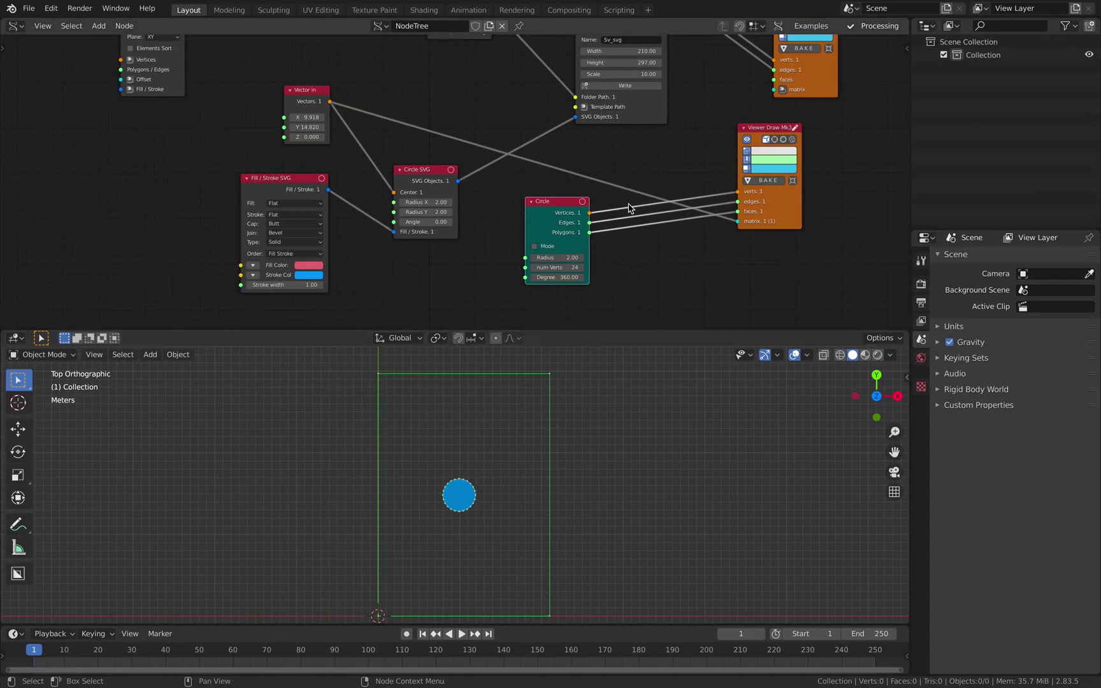
{"action": "middle_click_drag", "start_coordinate": [629, 208], "coordinate": [574, 256]}
{"action": "key", "text": "s"}
{"action": "key", "text": "y"}
{"action": "key", "text": "Escape"}
{"action": "middle_click_drag", "start_coordinate": [665, 205], "coordinate": [599, 255]}
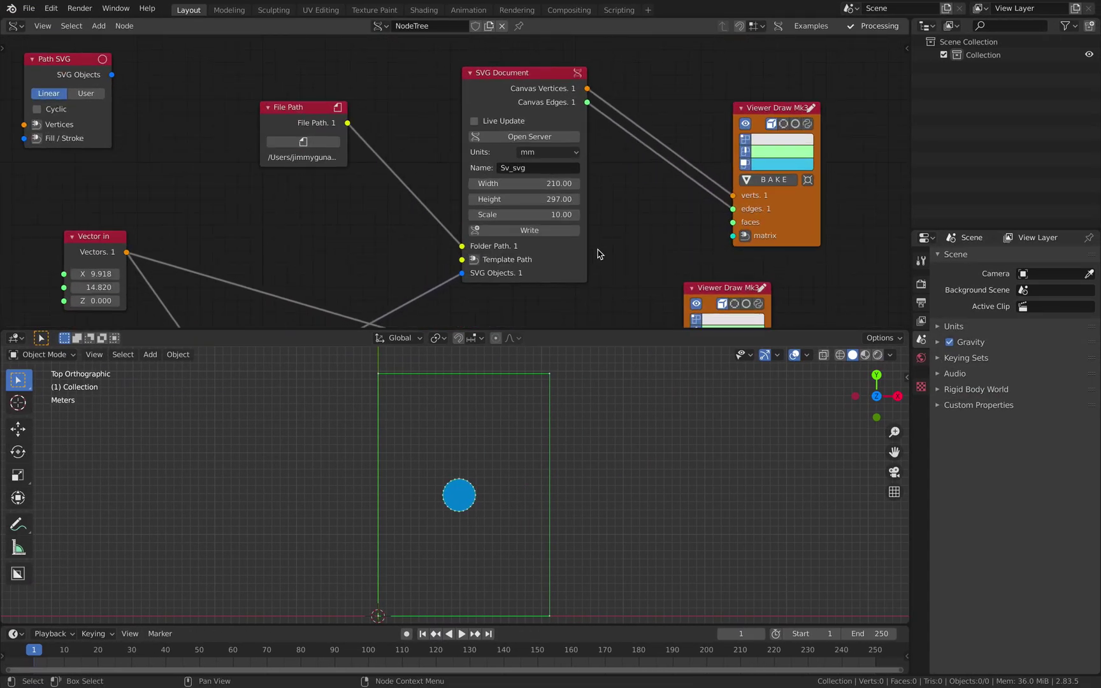
{"action": "left_click", "coordinate": [516, 138]}
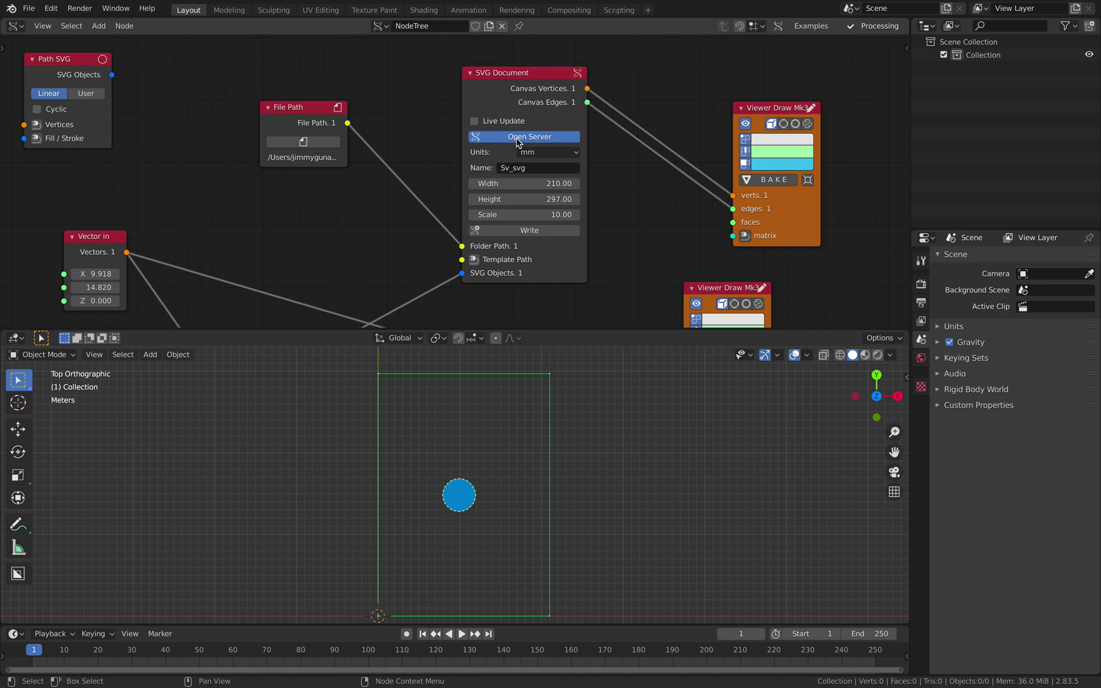
{"action": "left_click", "coordinate": [502, 122]}
Reposition the two Viewer Draw Mk3 nodes, shifting the canvas viewer up and left and the circle viewer down and right
{"action": "scroll", "coordinate": [517, 165], "scroll_direction": "down", "scroll_amount": 2}
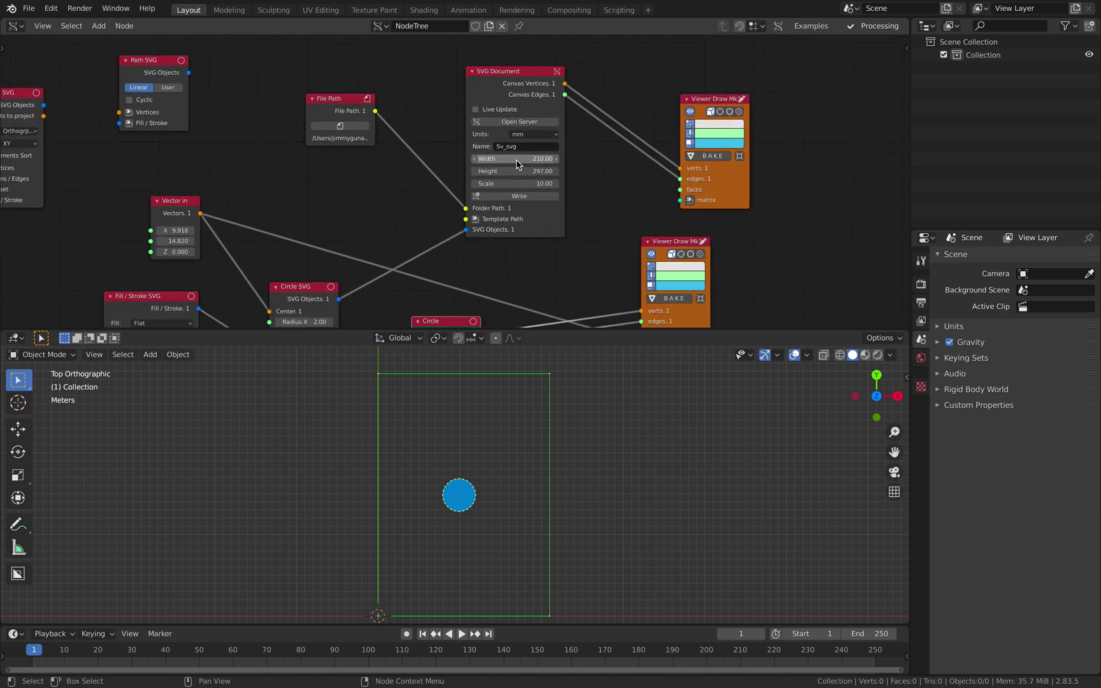
{"action": "left_click_drag", "start_coordinate": [671, 252], "coordinate": [695, 267]}
{"action": "left_click_drag", "start_coordinate": [710, 101], "coordinate": [662, 84]}
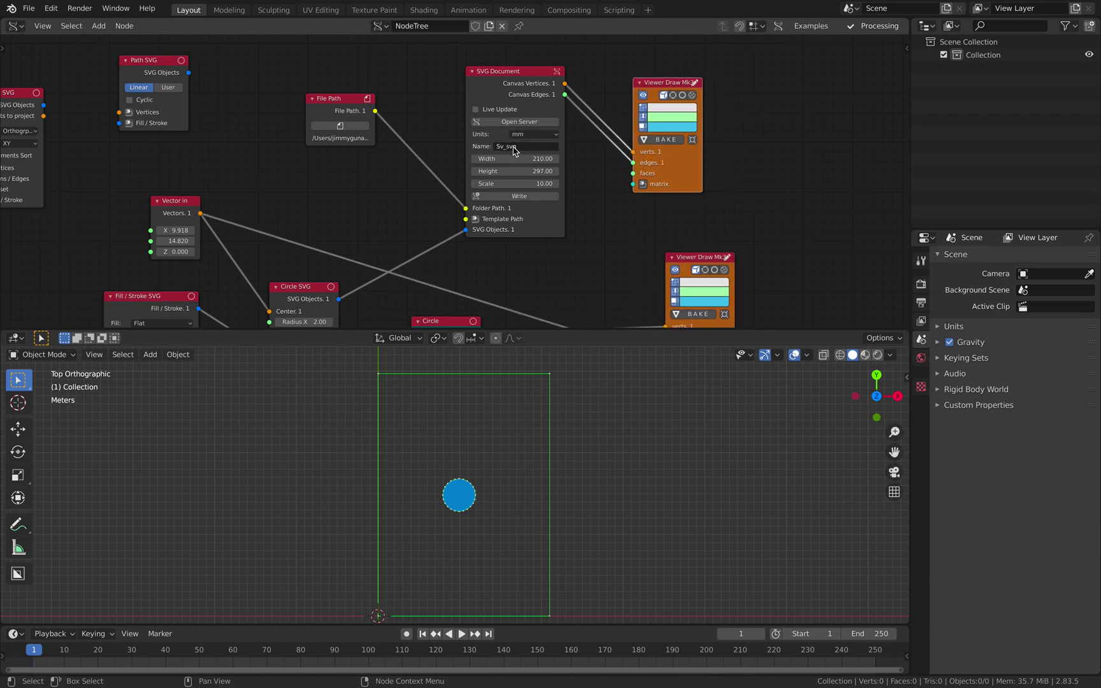
Set the SVG Document node's width and height to 100
{"action": "left_click", "coordinate": [526, 164]}
{"action": "type", "text": "100"}
{"action": "key", "text": "Tab"}
{"action": "key", "text": "Return"}
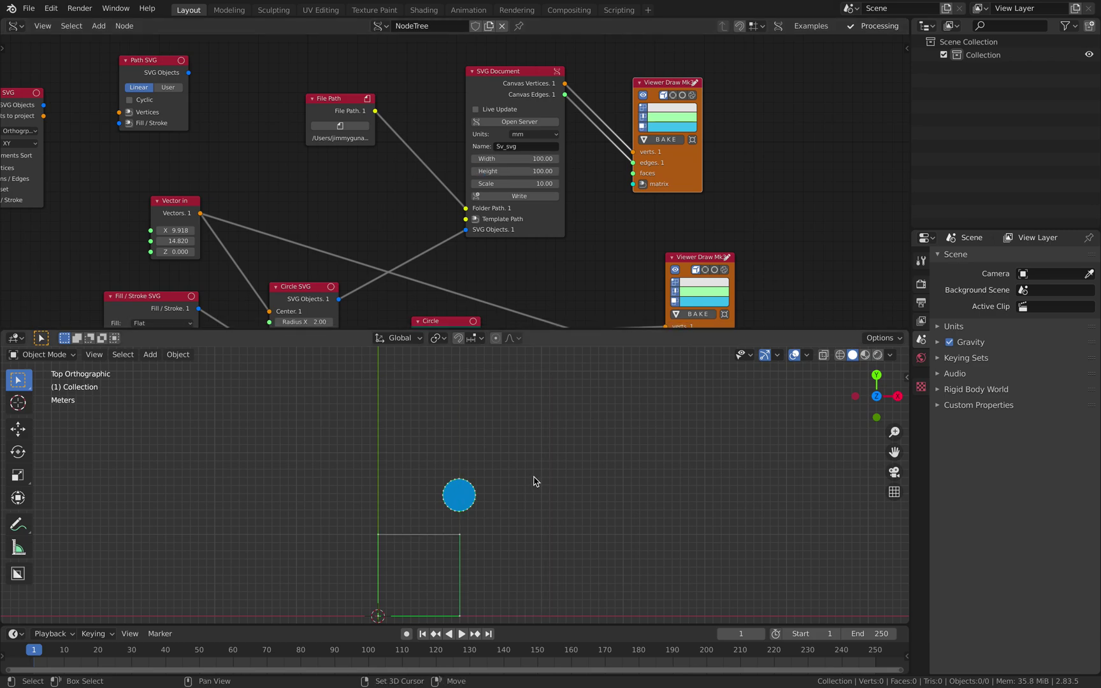
{"action": "middle_click_drag", "start_coordinate": [535, 478], "coordinate": [568, 420], "text": "shift"}
Adjust the Vector in node to X 5.118 and Y 4.800 so the circle sits inside the canvas
{"action": "scroll", "coordinate": [326, 253], "scroll_direction": "down", "scroll_amount": 3}
{"action": "middle_click_drag", "start_coordinate": [326, 253], "coordinate": [418, 140]}
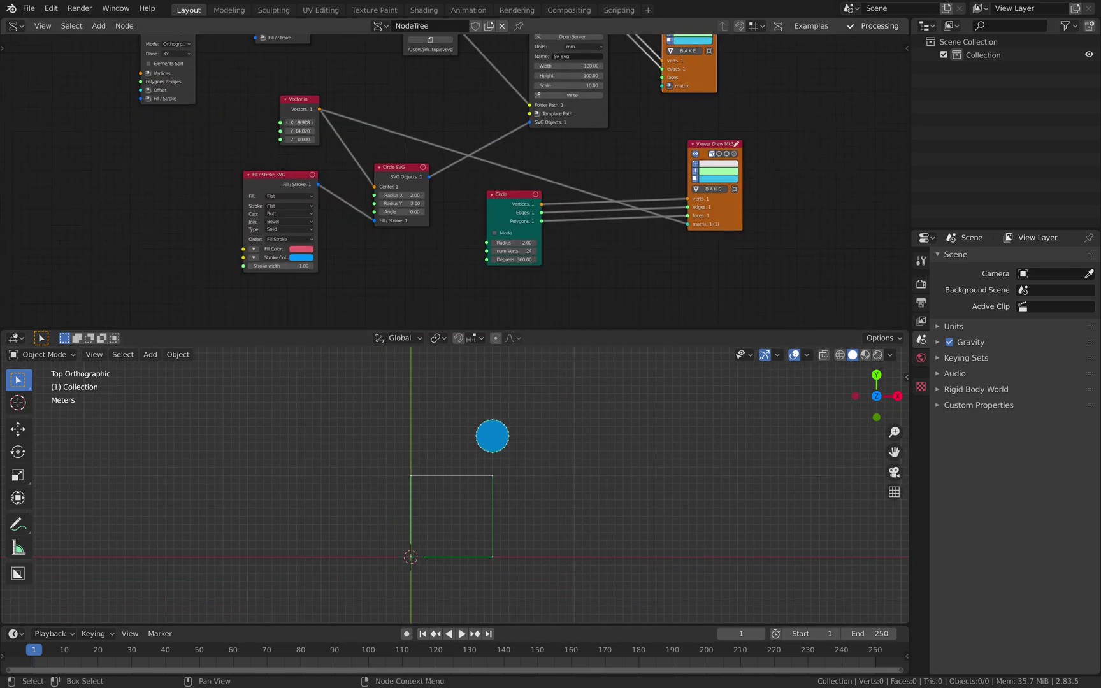
{"action": "mouse_move", "coordinate": [300, 122]}
{"action": "left_mouse_down"}
{"action": "mouse_move", "coordinate": [286, 123]}
{"action": "mouse_move", "coordinate": [314, 128]}
{"action": "mouse_move", "coordinate": [284, 129]}
{"action": "left_mouse_up"}
{"action": "scroll", "coordinate": [399, 135], "scroll_direction": "right", "scroll_amount": 2, "text": "ctrl"}
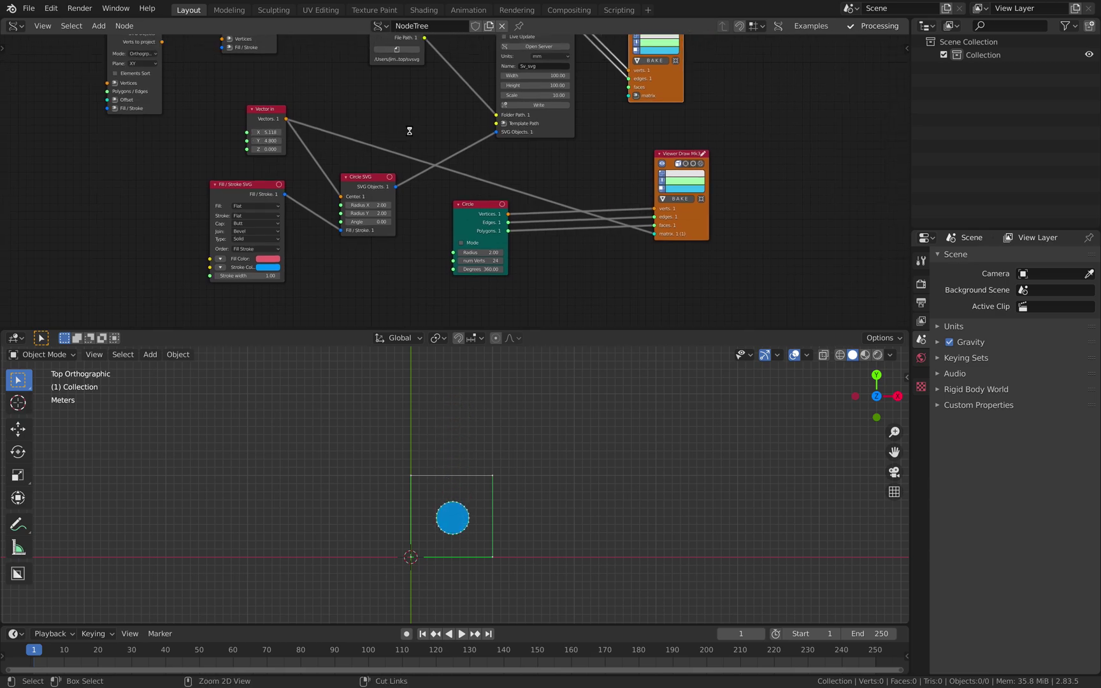
Save the blend file and check the exported Sv_svg.svg with a quick preview in Finder
{"action": "key", "text": "ctrl+s"}
{"action": "scroll", "coordinate": [427, 179], "scroll_direction": "up", "scroll_amount": 4, "text": "shift"}
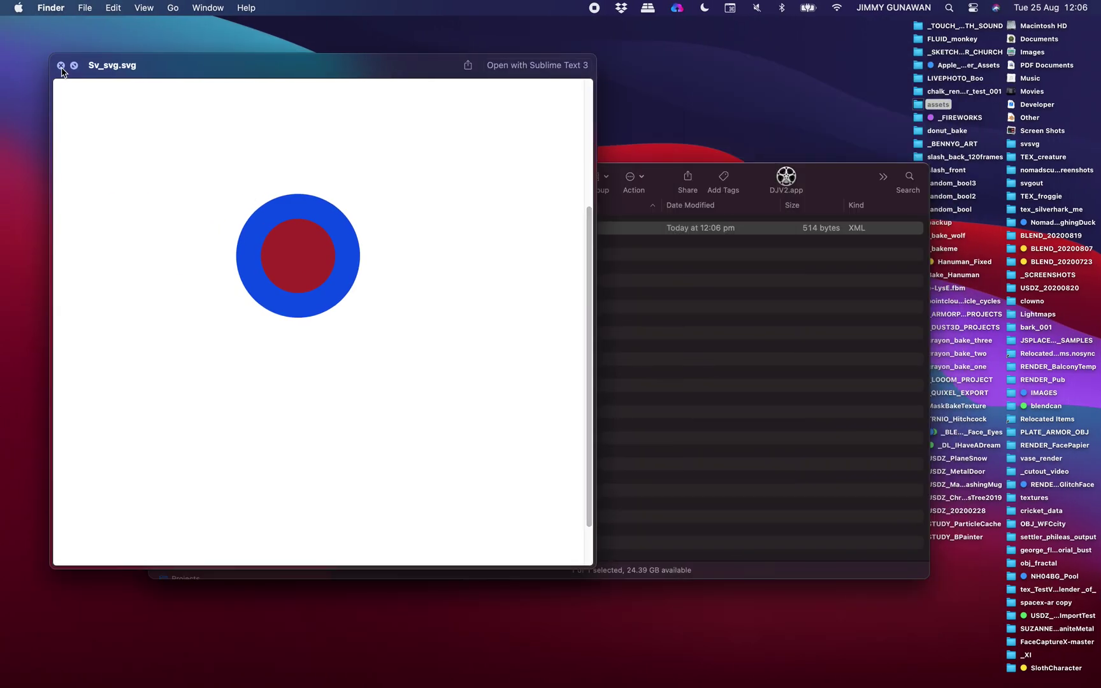
{"action": "left_click", "coordinate": [61, 65]}
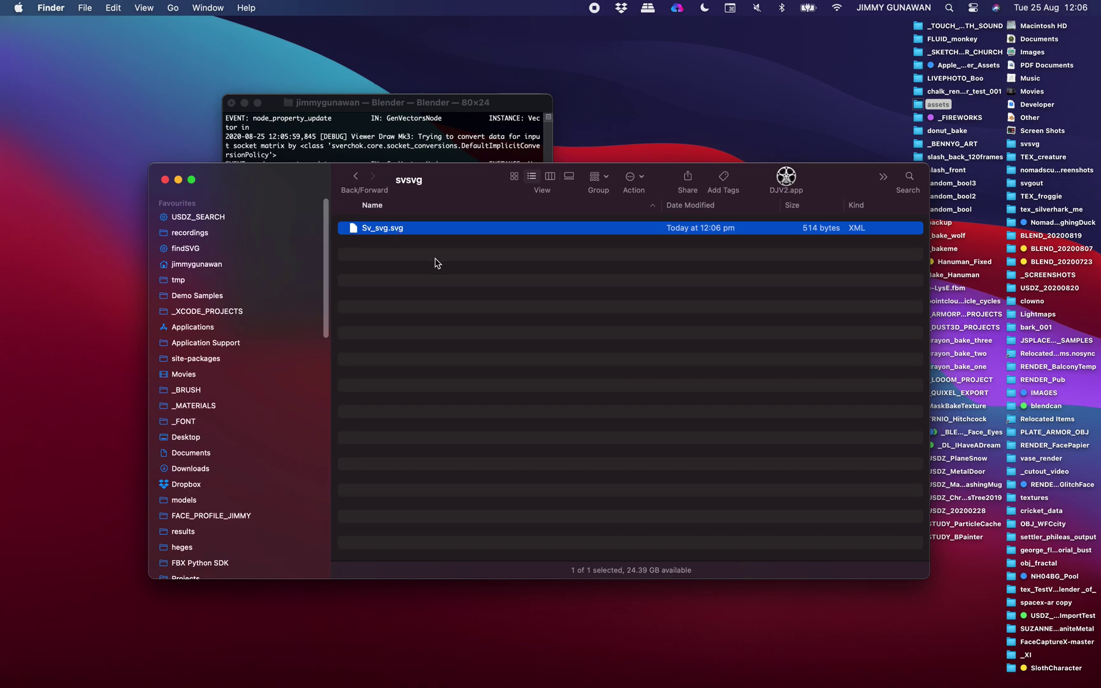
{"action": "key", "text": "space"}
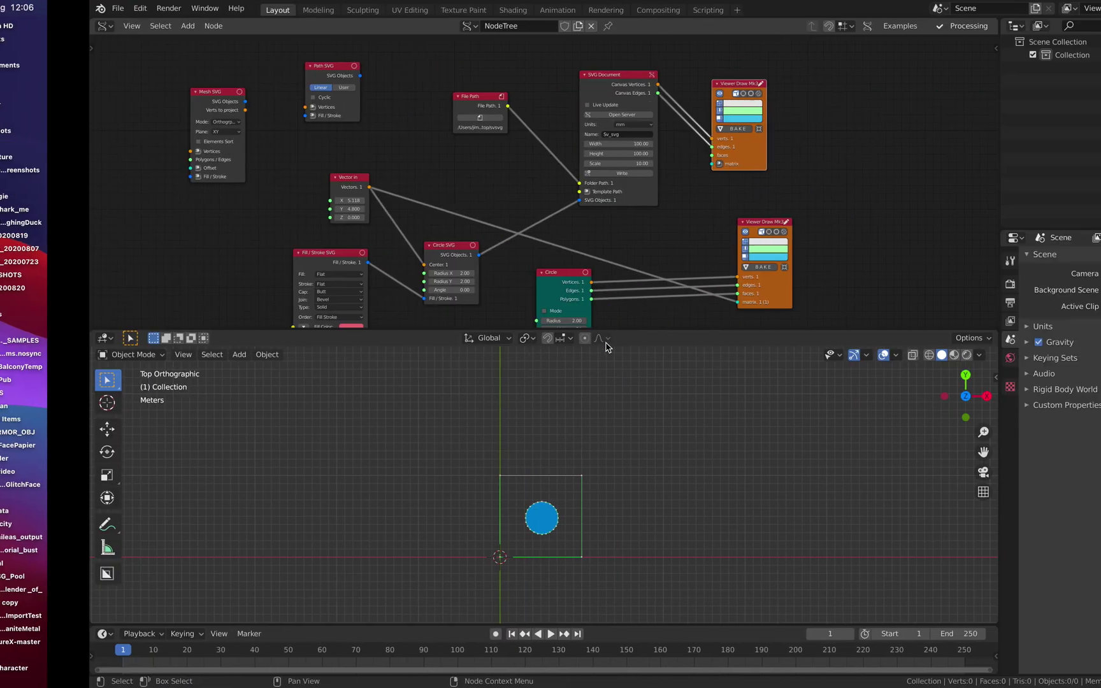
Back in Blender, set the Circle SVG node's Radius Y to 1
{"action": "scroll", "coordinate": [444, 200], "scroll_direction": "up", "scroll_amount": 5}
{"action": "scroll", "coordinate": [444, 199], "scroll_direction": "up", "scroll_amount": 1}
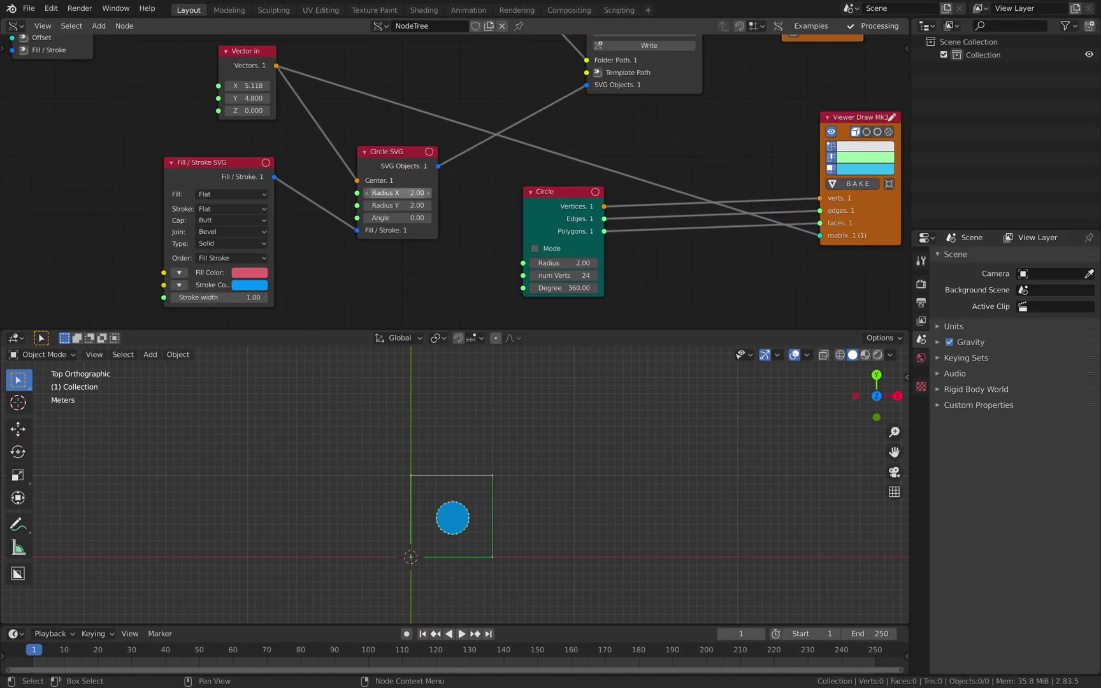
{"action": "left_click", "coordinate": [402, 203]}
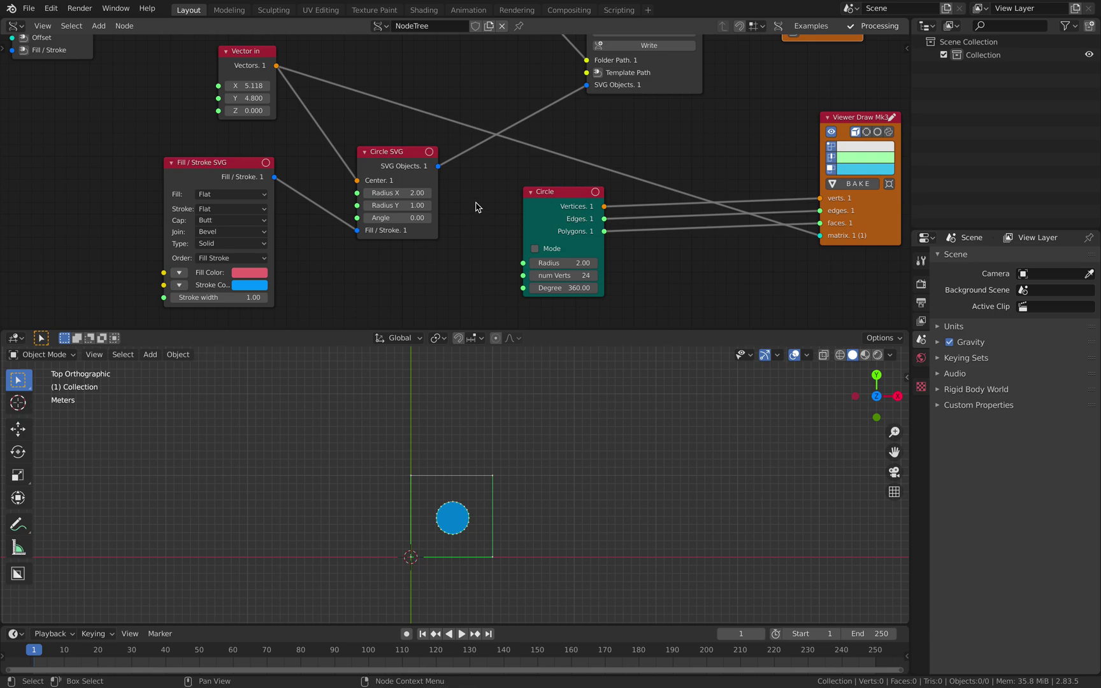
Set the stroke width on the Fill / Stroke SVG node to 0.20
{"action": "middle_click_drag", "start_coordinate": [476, 202], "coordinate": [480, 228]}
{"action": "middle_click_drag", "start_coordinate": [647, 116], "coordinate": [640, 177]}
{"action": "scroll", "coordinate": [410, 178], "scroll_direction": "down", "scroll_amount": 1}
{"action": "middle_click_drag", "start_coordinate": [413, 172], "coordinate": [448, 98]}
{"action": "scroll", "coordinate": [447, 98], "scroll_direction": "down", "scroll_amount": 1}
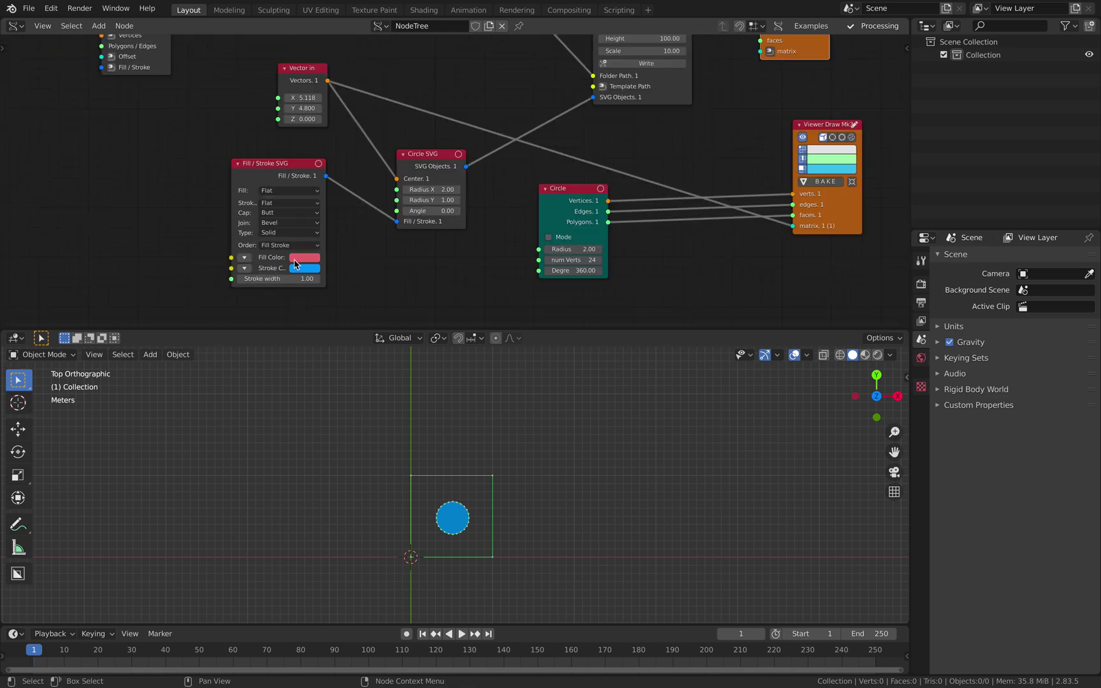
{"action": "scroll", "coordinate": [297, 272], "scroll_direction": "up", "scroll_amount": 1}
{"action": "left_click", "coordinate": [311, 284]}
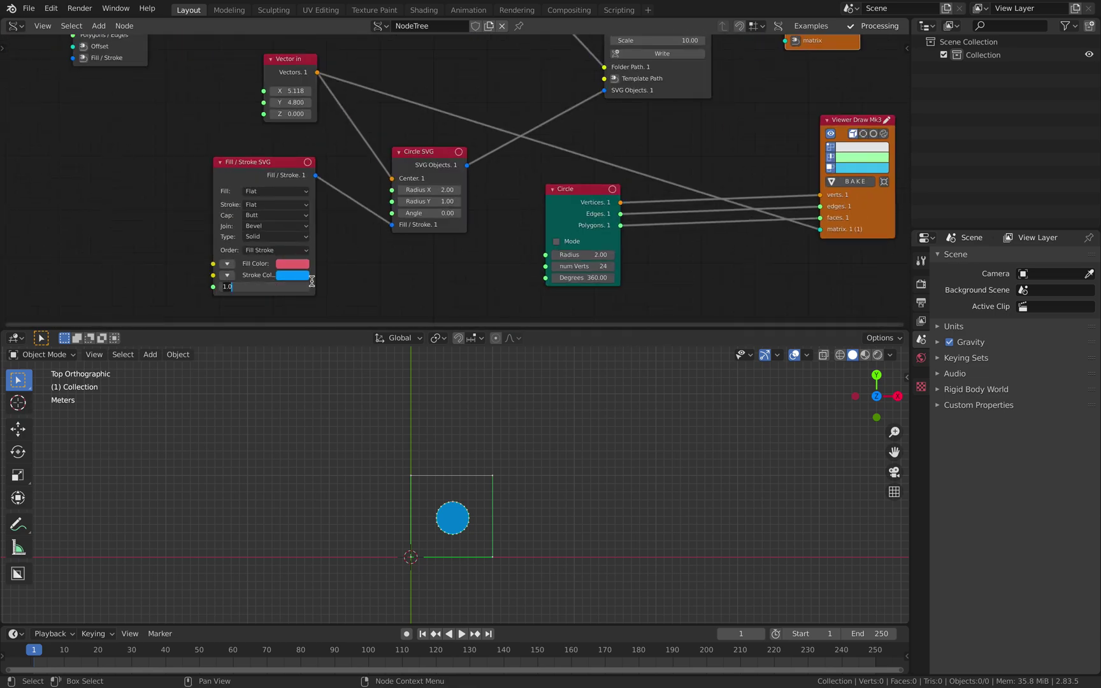
{"action": "scroll", "coordinate": [472, 263], "scroll_direction": "up", "scroll_amount": 2}
Save the blend file and write the SVG document to disk again
{"action": "key", "text": "ctrl+s"}
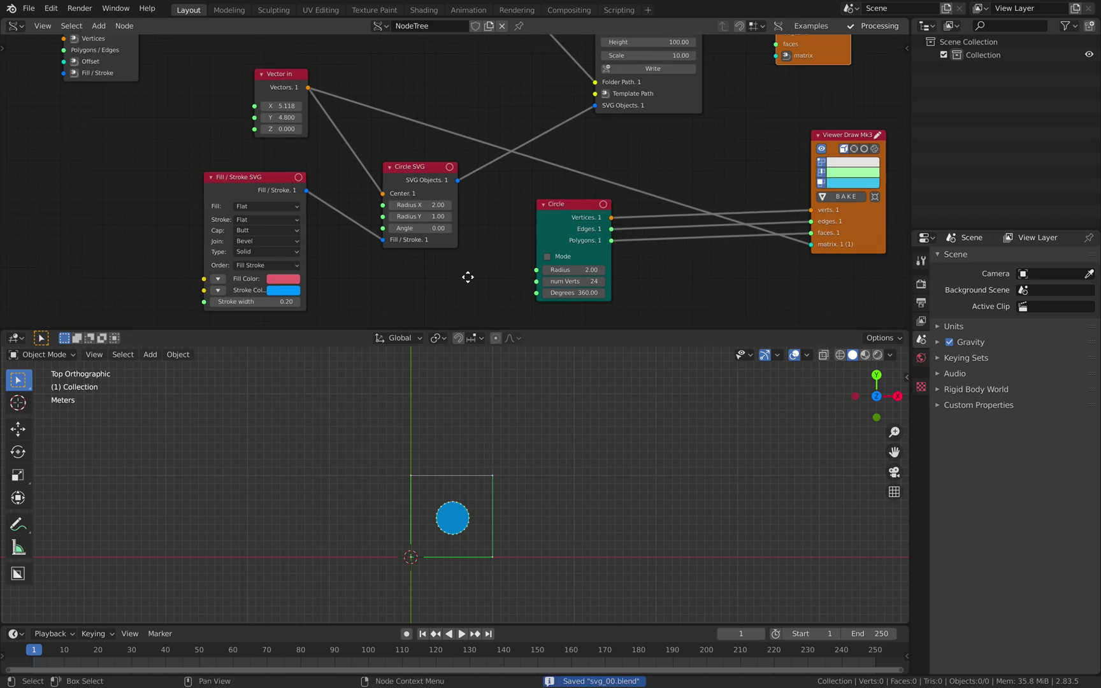
{"action": "scroll", "coordinate": [467, 275], "scroll_direction": "up", "scroll_amount": 4}
{"action": "left_click", "coordinate": [645, 105]}
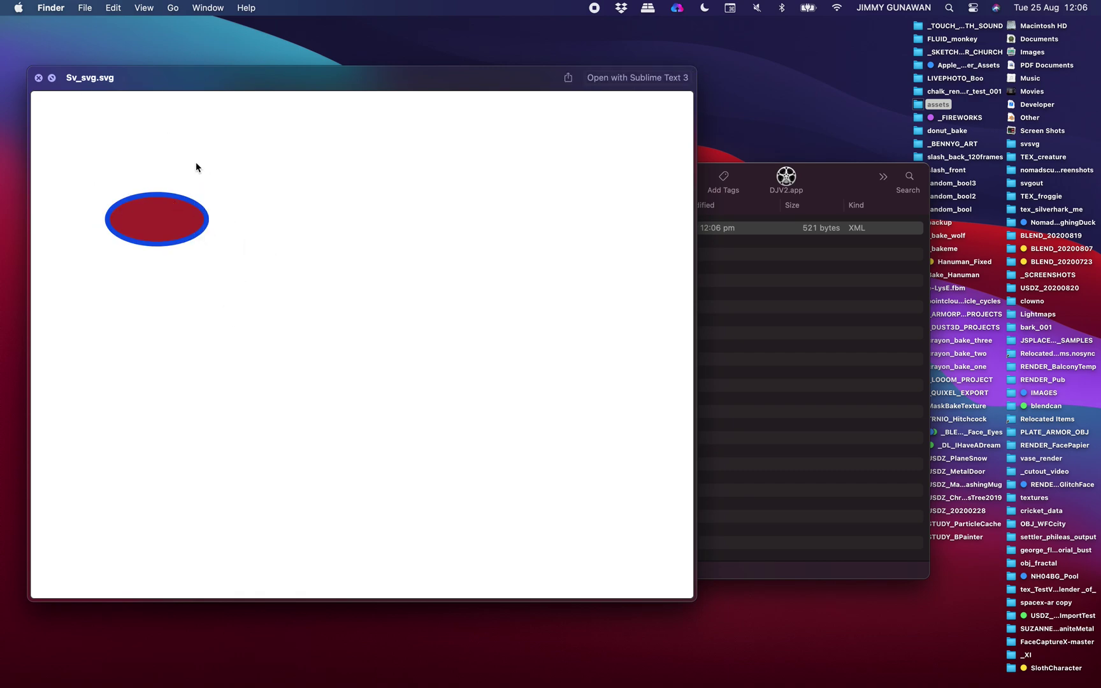
{"action": "key", "text": "ctrl+Right"}
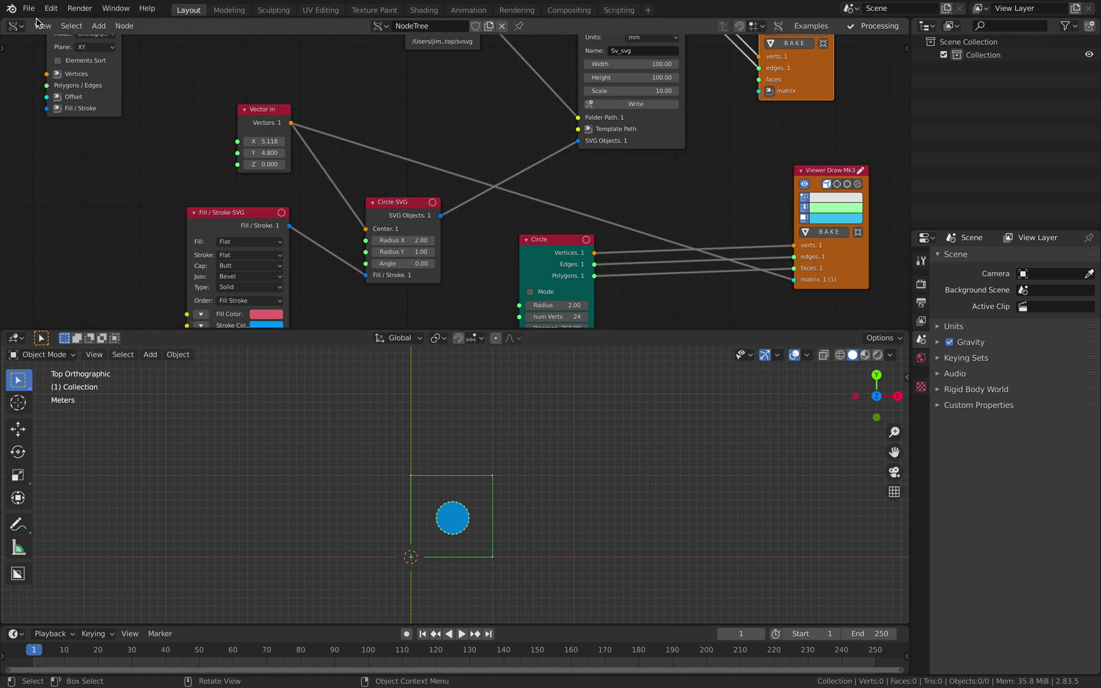
Import Sv_svg.svg from the svsvg folder on the Desktop into the scene as a curve
{"action": "left_click", "coordinate": [28, 8]}
{"action": "mouse_move", "coordinate": [99, 186]}
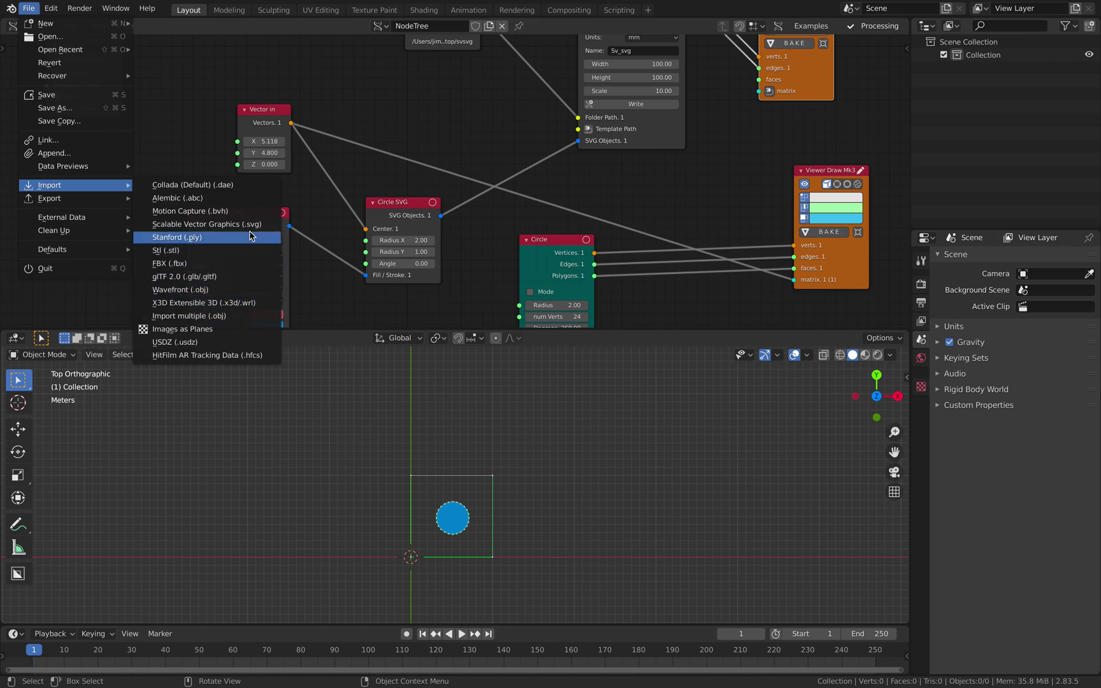
{"action": "key", "text": "Escape"}
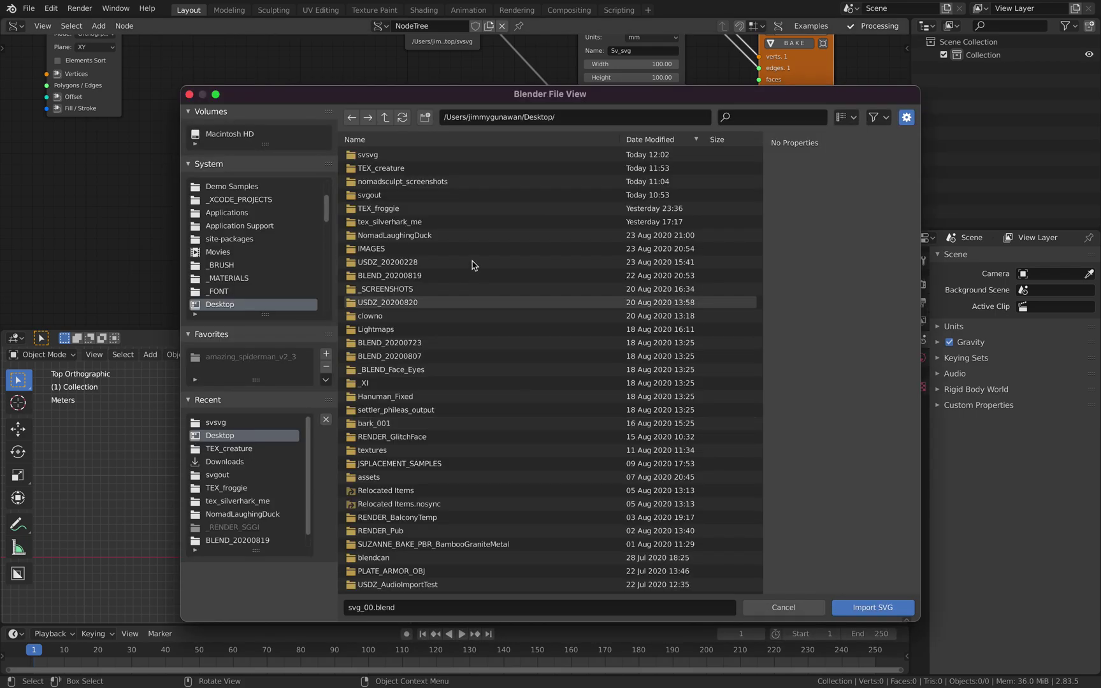
{"action": "left_click", "coordinate": [383, 155]}
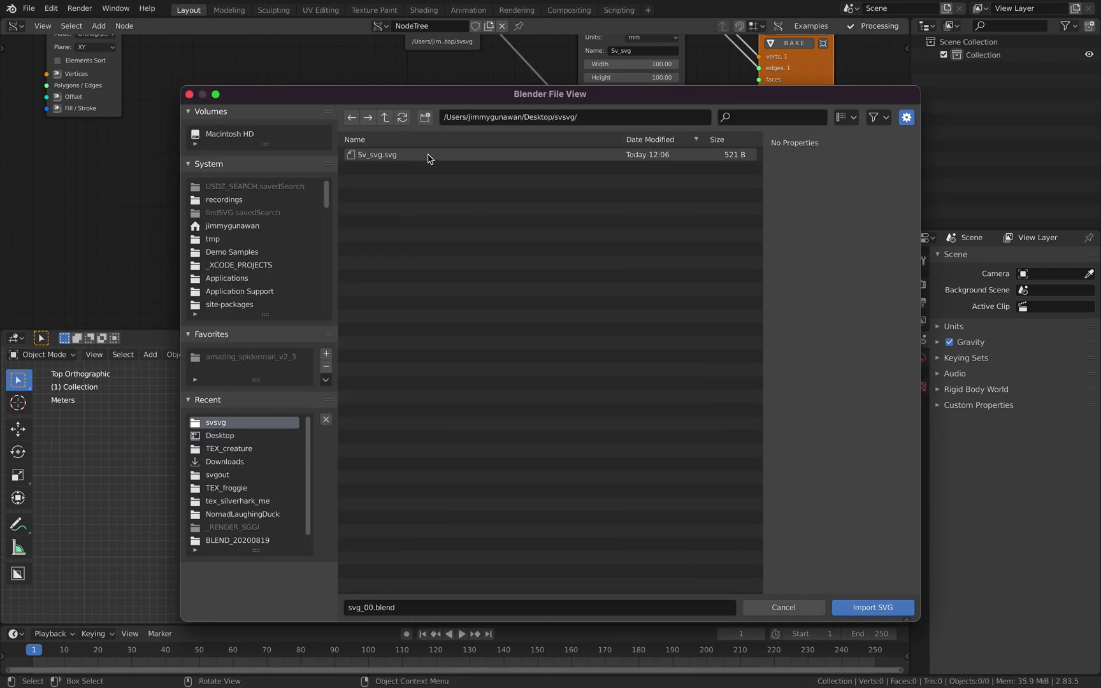
{"action": "double_click", "coordinate": [428, 158]}
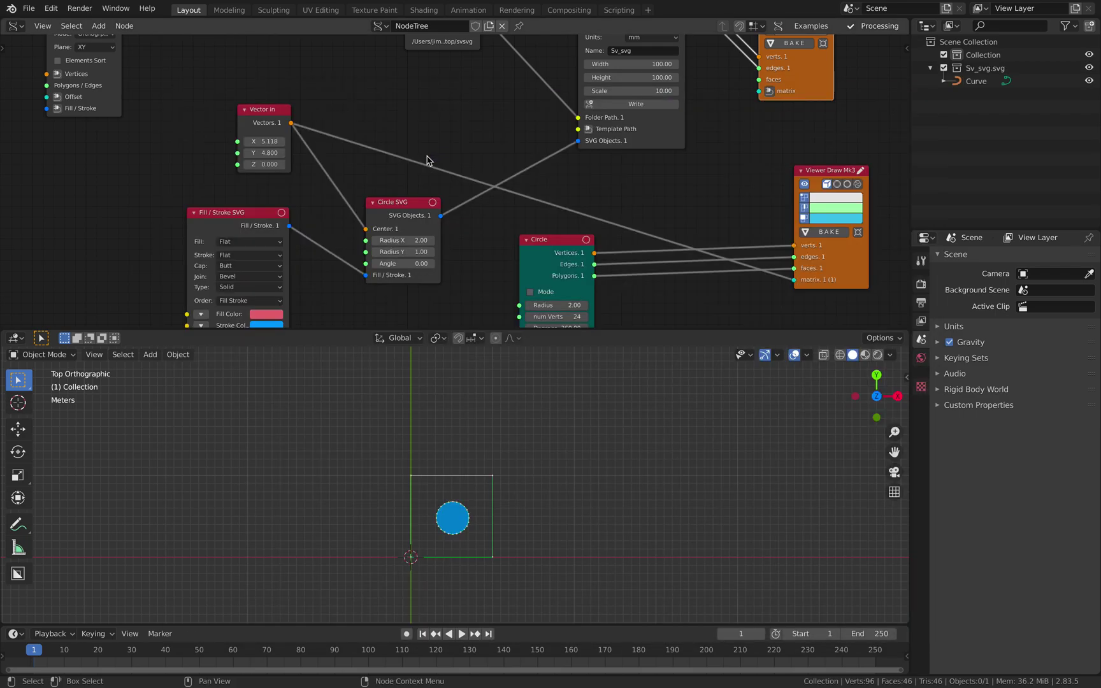
Scale the imported curve by 100 and move it to about X 7.9 m, Y 26.1 m, above the canvas outline
{"action": "left_click", "coordinate": [978, 82]}
{"action": "scroll", "coordinate": [573, 542], "scroll_direction": "down", "scroll_amount": 5}
{"action": "type", "text": "s"}
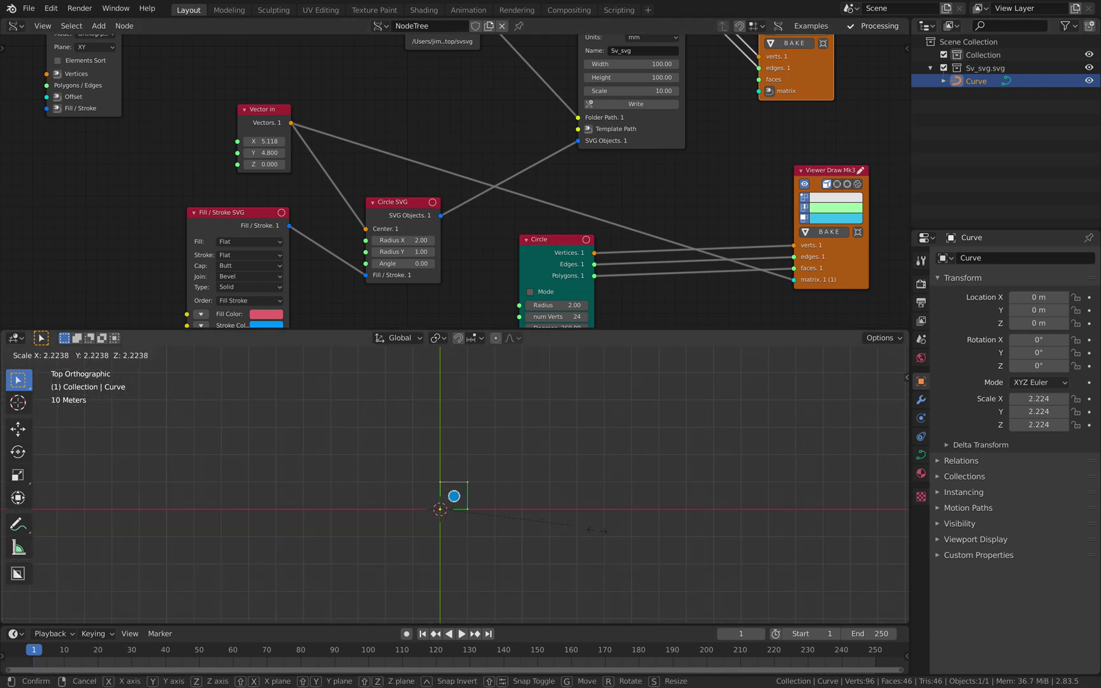
{"action": "type", "text": "100"}
{"action": "key", "text": "Return"}
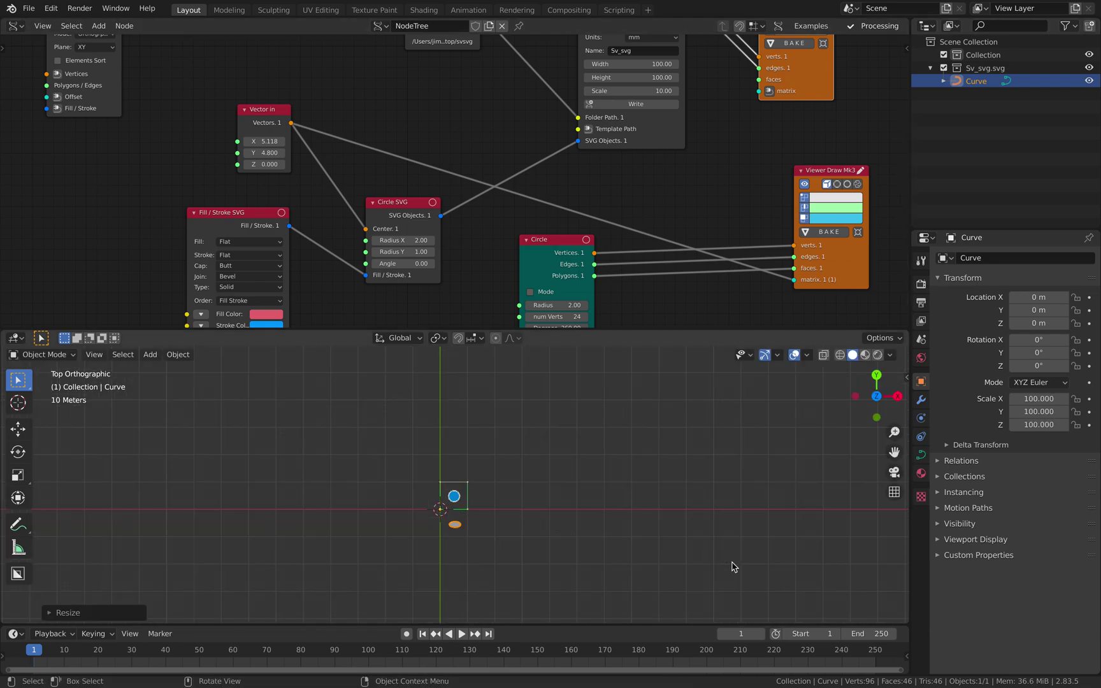
{"action": "key", "text": "g"}
{"action": "left_click", "coordinate": [487, 477]}
{"action": "scroll", "coordinate": [488, 482], "scroll_direction": "up", "scroll_amount": 5}
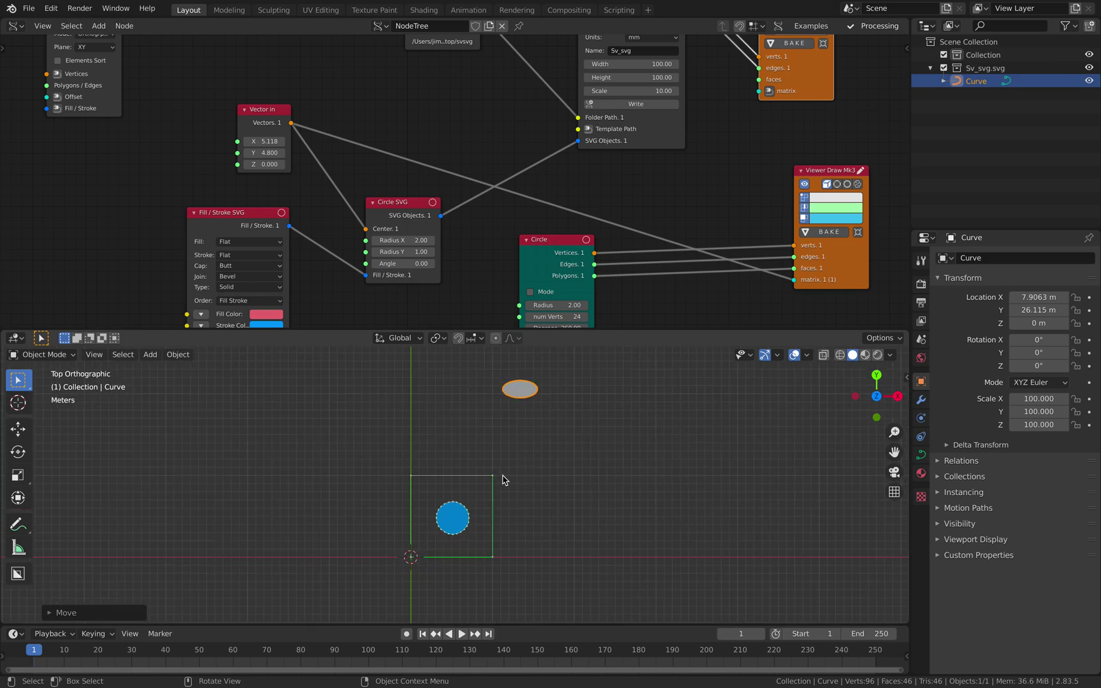
Examine the imported curve's data, custom properties and material settings
{"action": "left_click", "coordinate": [537, 444]}
{"action": "left_click", "coordinate": [526, 390]}
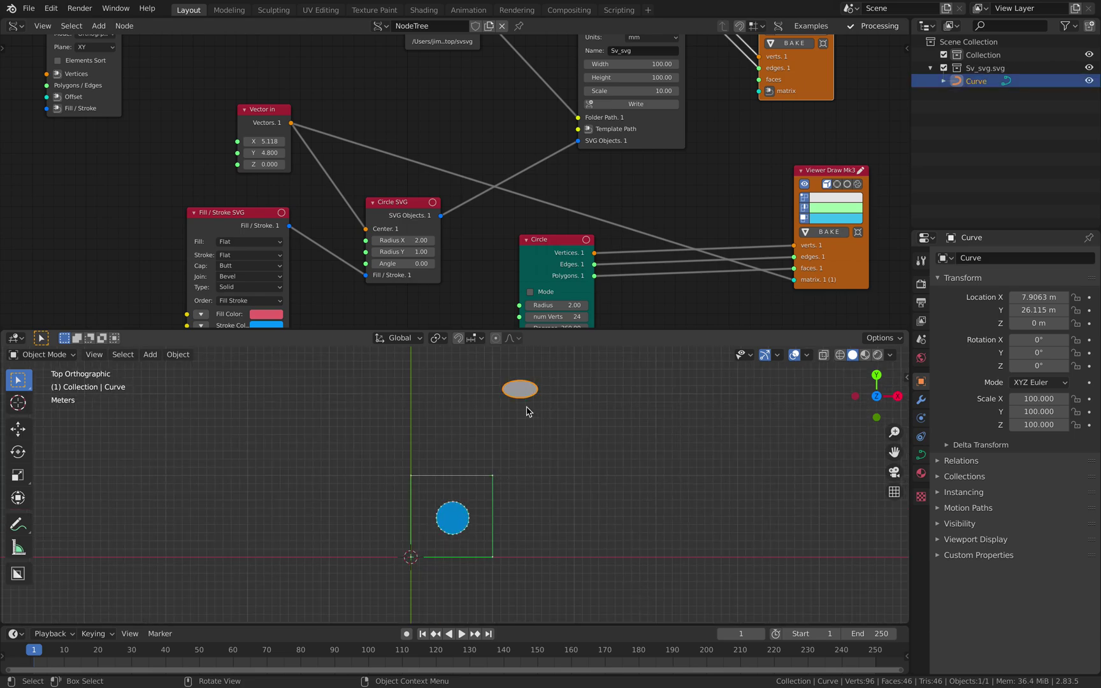
{"action": "left_click", "coordinate": [922, 455]}
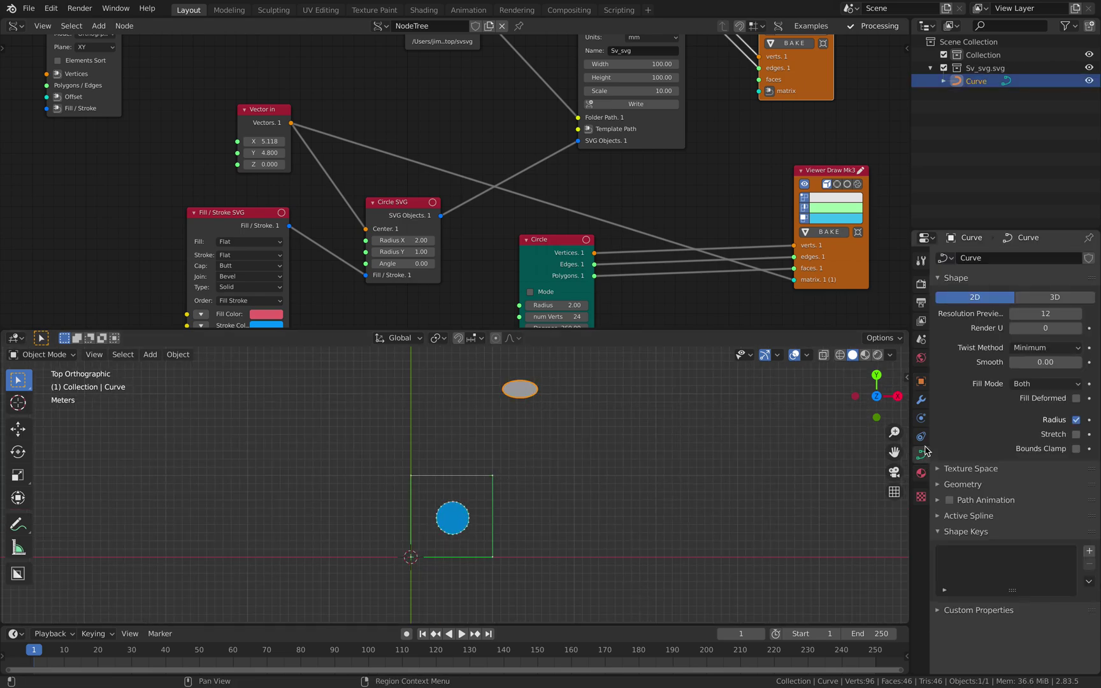
{"action": "left_click", "coordinate": [957, 613]}
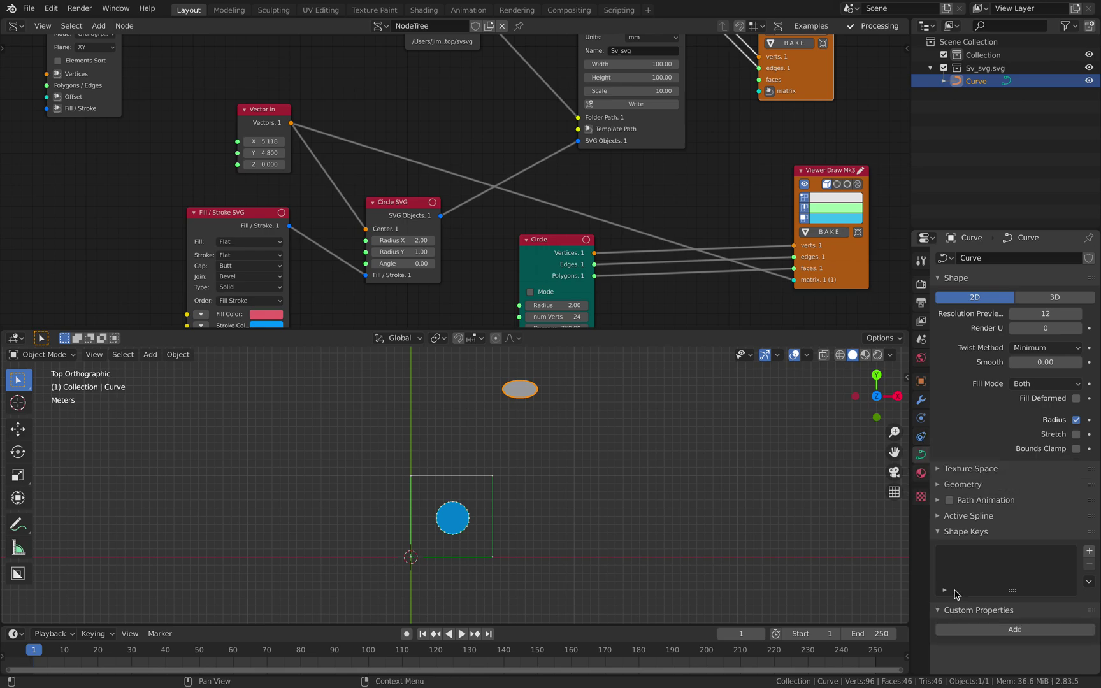
{"action": "left_click", "coordinate": [921, 473]}
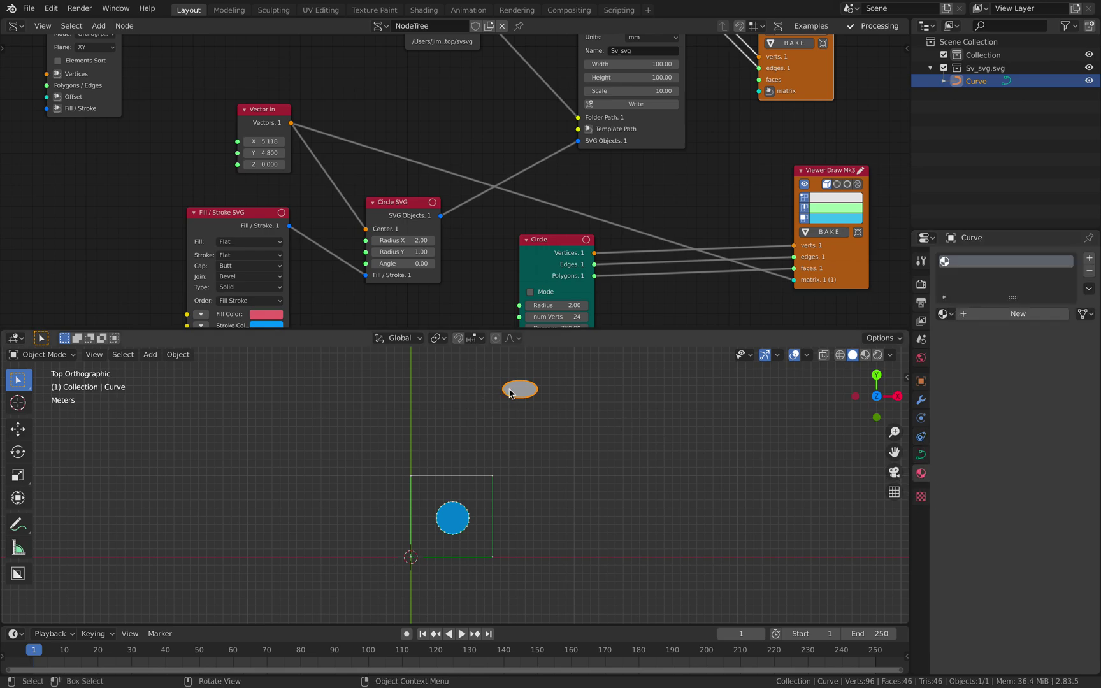
Delete the imported curve from the scene
{"action": "left_click_drag", "start_coordinate": [524, 400], "coordinate": [507, 426]}
{"action": "key", "text": "x"}
{"action": "left_click", "coordinate": [482, 460]}
{"action": "scroll", "coordinate": [473, 480], "scroll_direction": "down", "scroll_amount": 2}
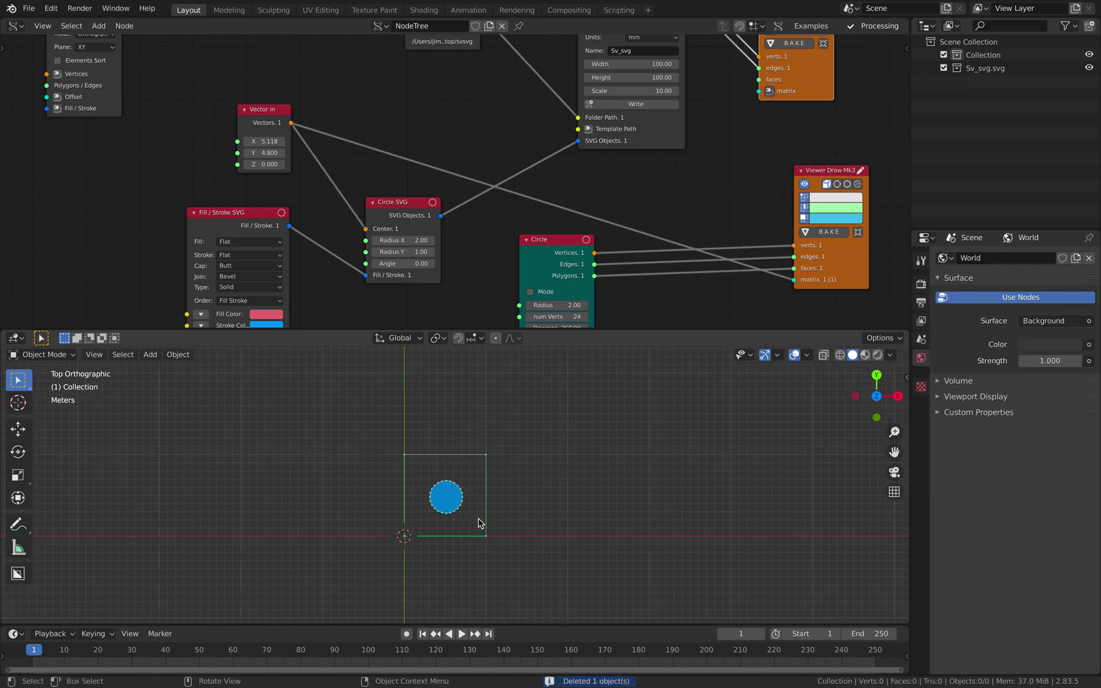
Move the Circle node down and nudge its Viewer Draw Mk3 node slightly to the left
{"action": "middle_click_drag", "start_coordinate": [506, 279], "coordinate": [504, 229]}
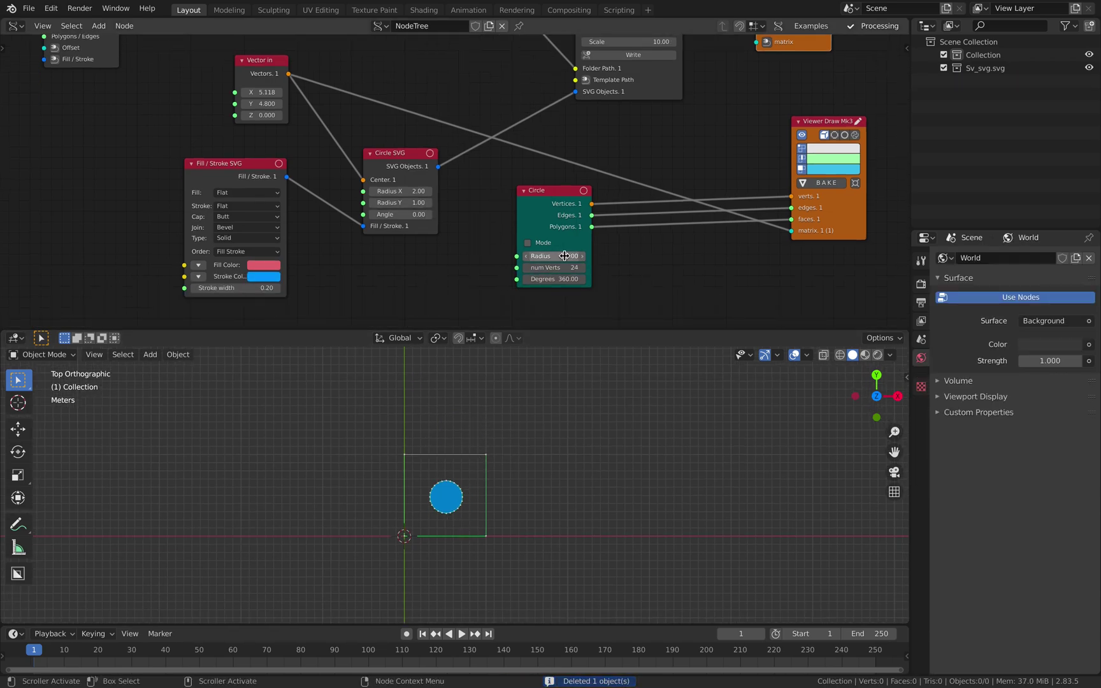
{"action": "left_click_drag", "start_coordinate": [553, 228], "coordinate": [552, 259]}
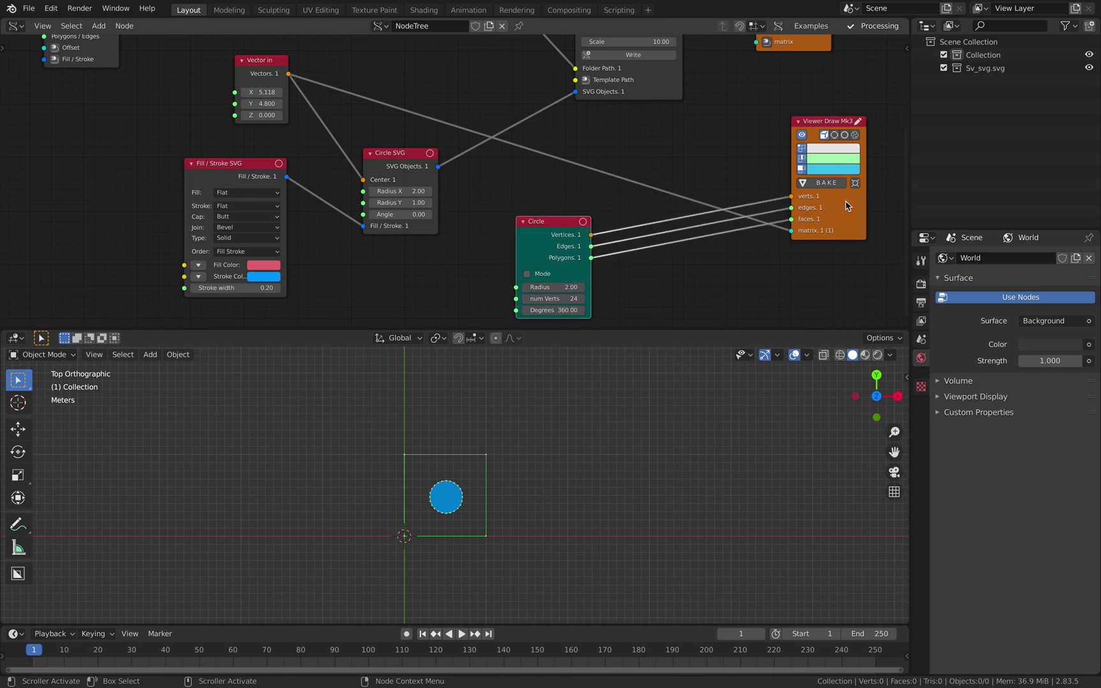
{"action": "left_click_drag", "start_coordinate": [832, 204], "coordinate": [814, 211]}
{"action": "left_click", "coordinate": [569, 223]}
Change the Fill / Stroke SVG node's fill colour to green with H 0.337, S 0.540 and V 0.845
{"action": "middle_click_drag", "start_coordinate": [330, 217], "coordinate": [415, 240]}
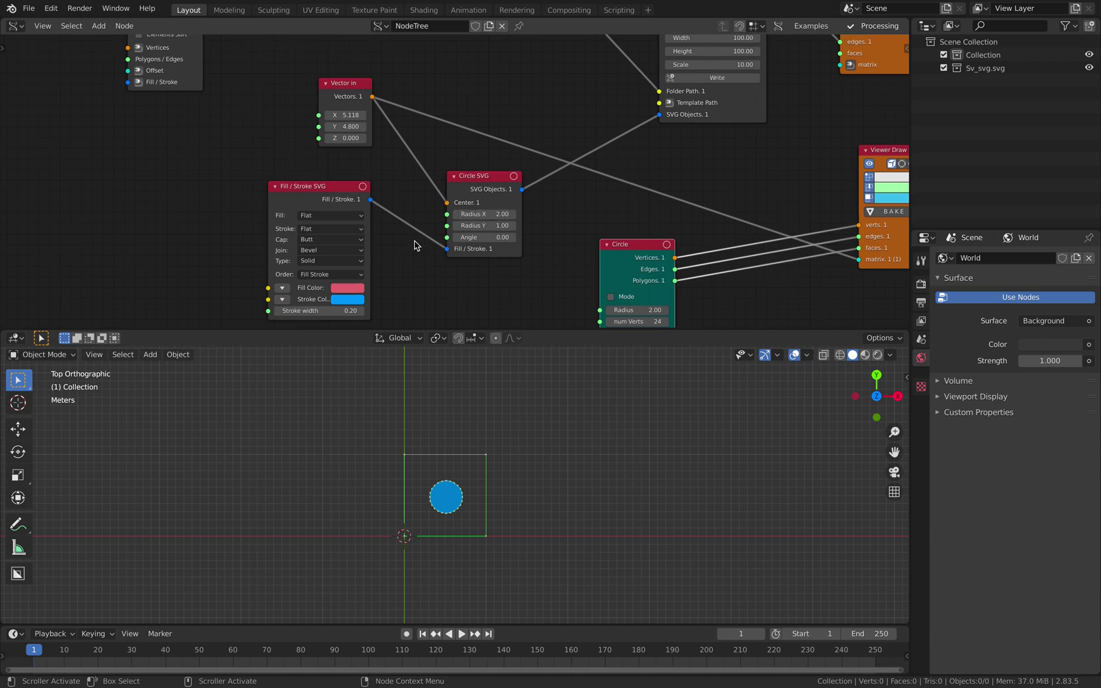
{"action": "left_click", "coordinate": [347, 287]}
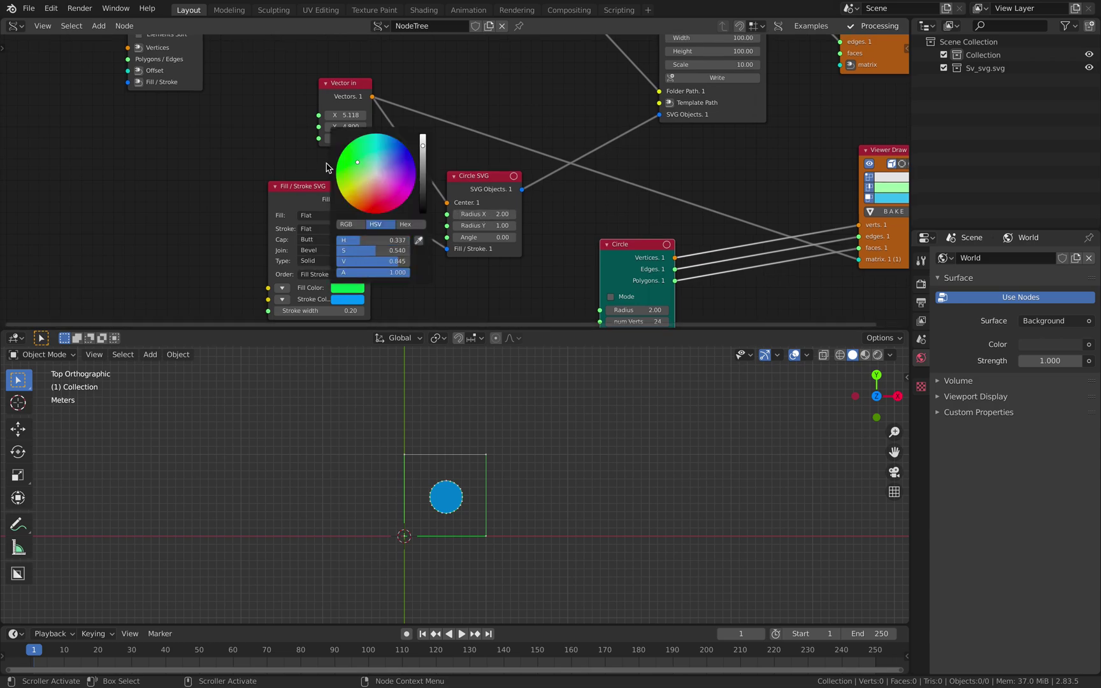
Move the Mesh SVG node down and right and the Path SVG node left to make room in the node tree
{"action": "middle_click_drag", "start_coordinate": [267, 137], "coordinate": [312, 267]}
{"action": "left_click_drag", "start_coordinate": [209, 99], "coordinate": [243, 144]}
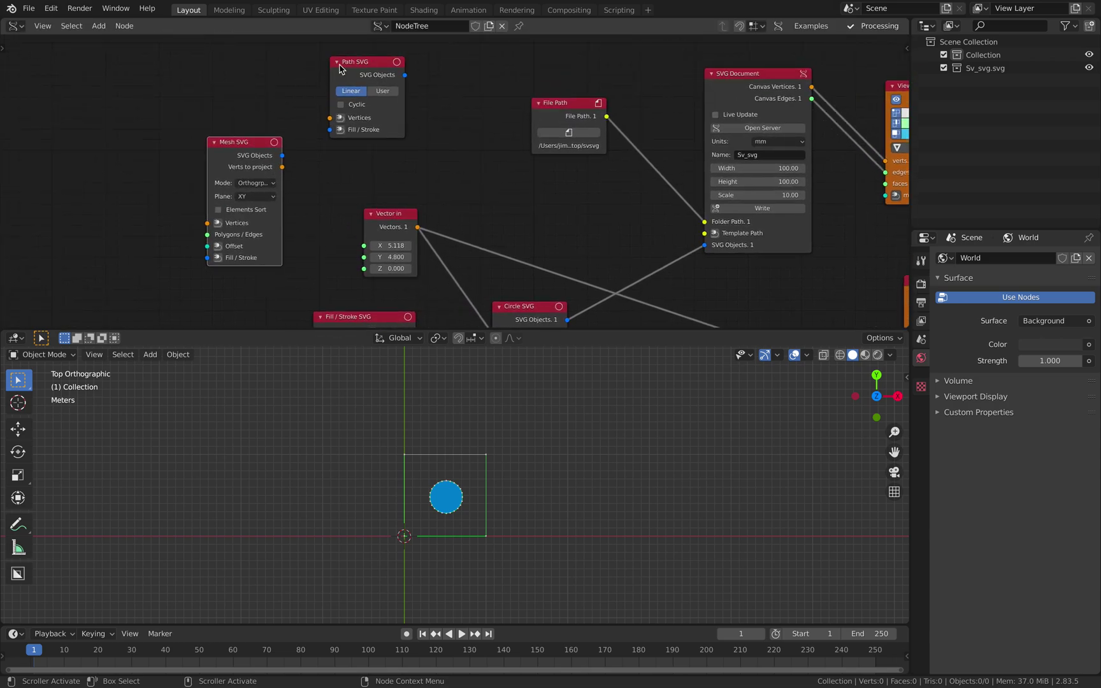
{"action": "left_click_drag", "start_coordinate": [340, 68], "coordinate": [308, 68]}
{"action": "left_click_drag", "start_coordinate": [264, 144], "coordinate": [274, 183]}
{"action": "middle_click_drag", "start_coordinate": [268, 122], "coordinate": [282, 123]}
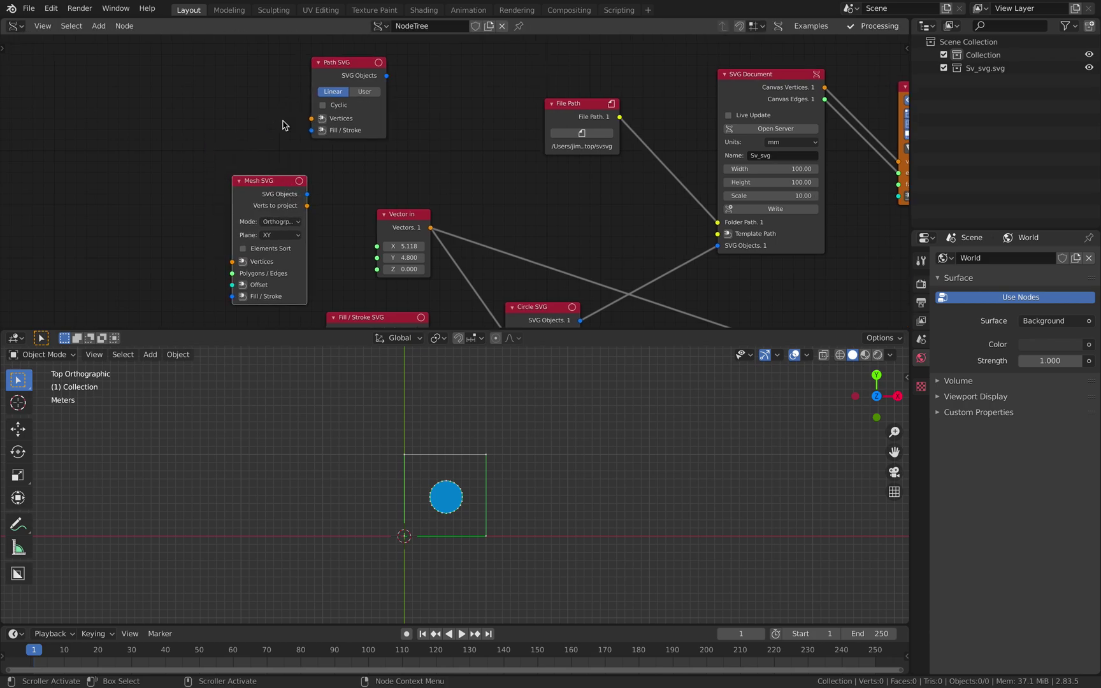
Add a Random Vector node with Count 33 and place it well to the left of the Path SVG node
{"action": "key", "text": "alt+space"}
{"action": "type", "text": "random v"}
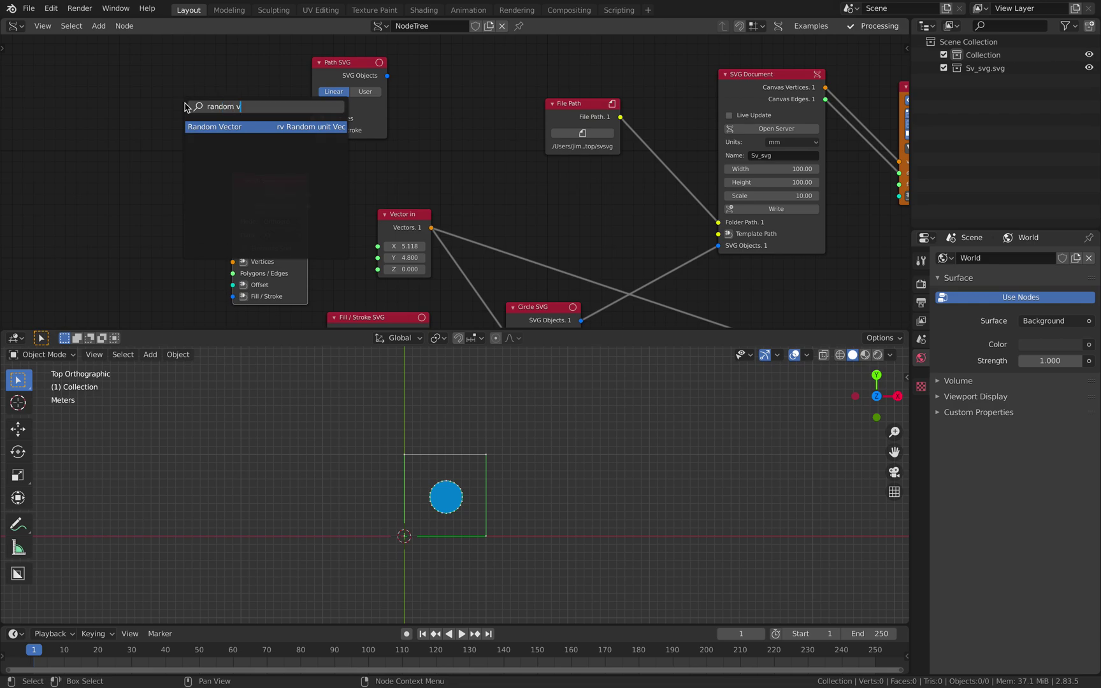
{"action": "key", "text": "Return"}
{"action": "left_click", "coordinate": [133, 99]}
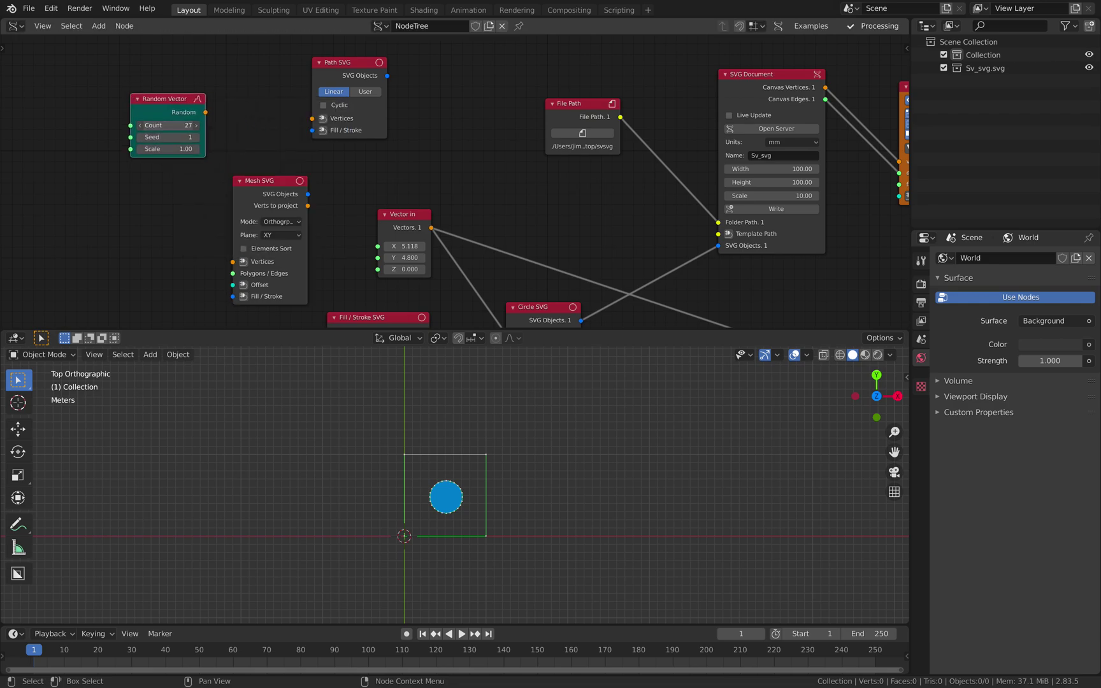
{"action": "left_click_drag", "start_coordinate": [171, 125], "coordinate": [185, 125]}
{"action": "left_click_drag", "start_coordinate": [164, 99], "coordinate": [54, 101]}
{"action": "scroll", "coordinate": [145, 99], "scroll_direction": "left", "scroll_amount": 2}
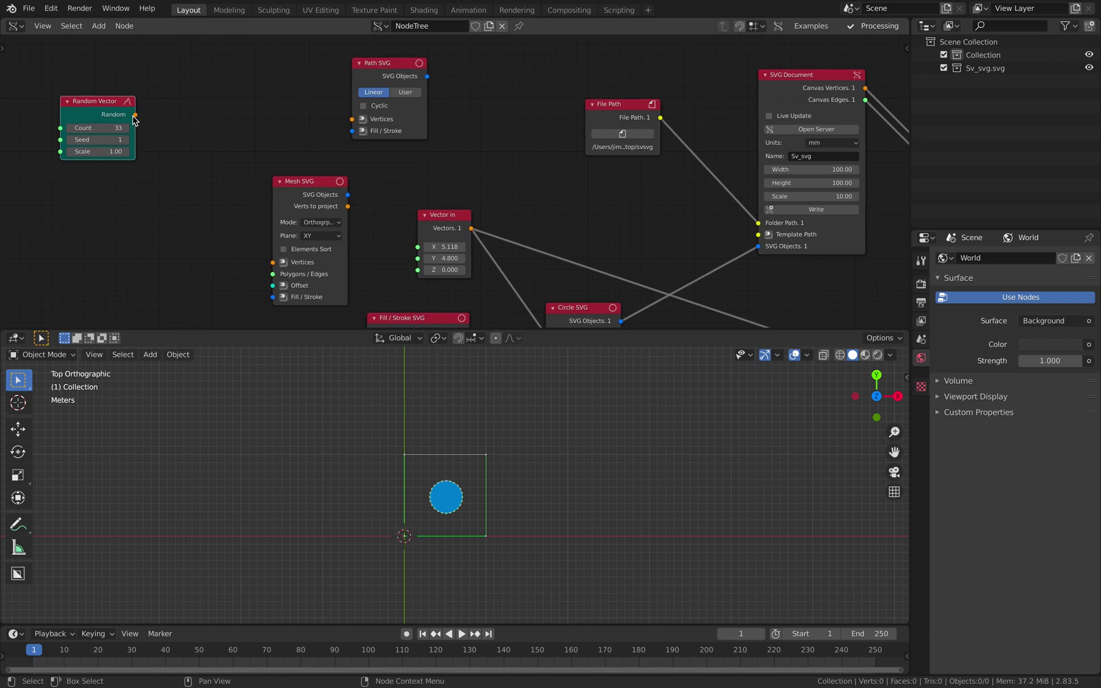
Link the Random Vector output to Path SVG's Vertices, and Path SVG's SVG Objects to the SVG Document node's SVG Objects input
{"action": "left_click_drag", "start_coordinate": [135, 115], "coordinate": [353, 120]}
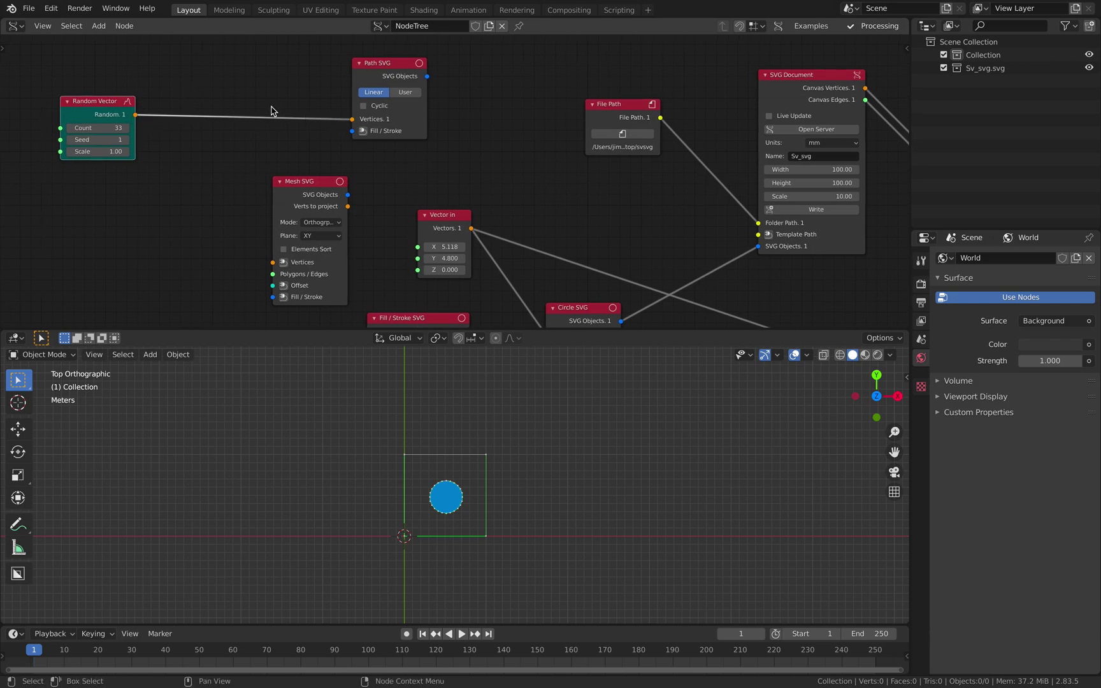
{"action": "scroll", "coordinate": [513, 157], "scroll_direction": "down", "scroll_amount": 2}
{"action": "mouse_move", "coordinate": [513, 157]}
{"action": "middle_mouse_down"}
{"action": "mouse_move", "coordinate": [440, 118]}
{"action": "mouse_move", "coordinate": [369, 115]}
{"action": "mouse_move", "coordinate": [347, 129]}
{"action": "middle_mouse_up"}
{"action": "left_click_drag", "start_coordinate": [284, 70], "coordinate": [567, 217]}
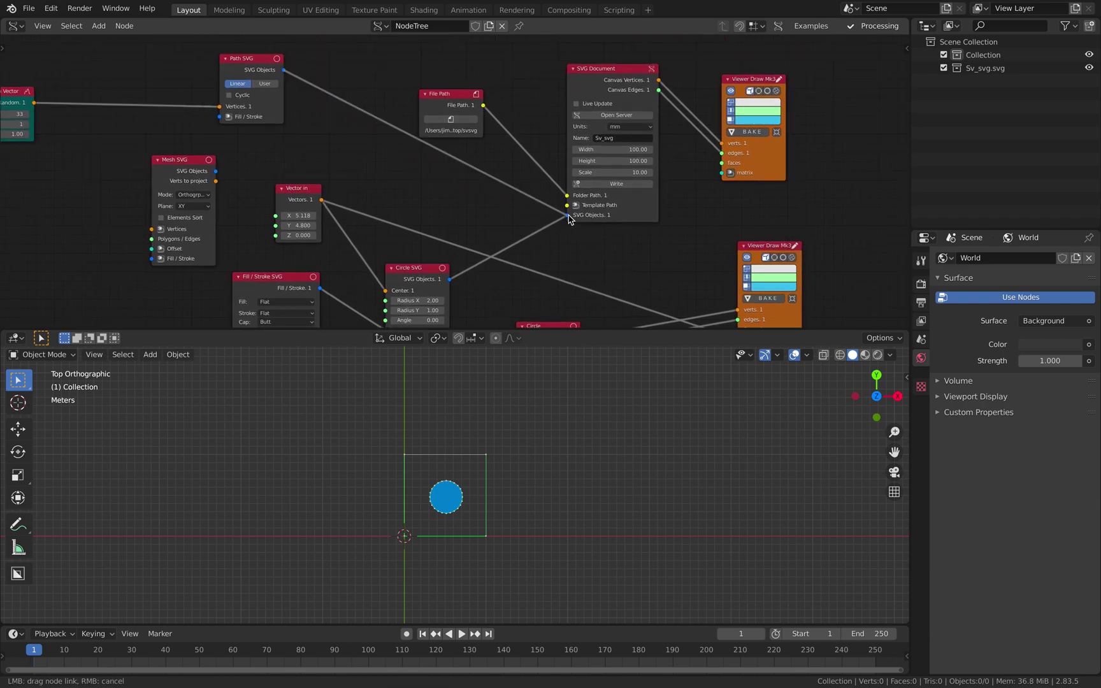
{"action": "left_click_drag", "start_coordinate": [460, 104], "coordinate": [476, 96]}
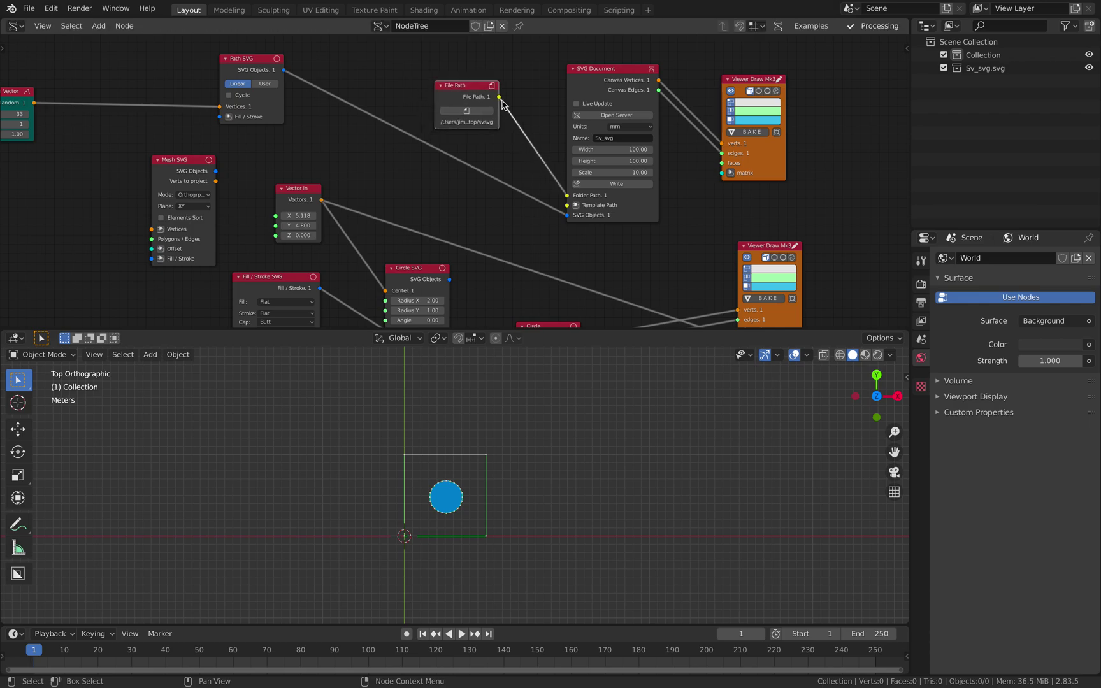
{"action": "middle_click_drag", "start_coordinate": [458, 183], "coordinate": [503, 173]}
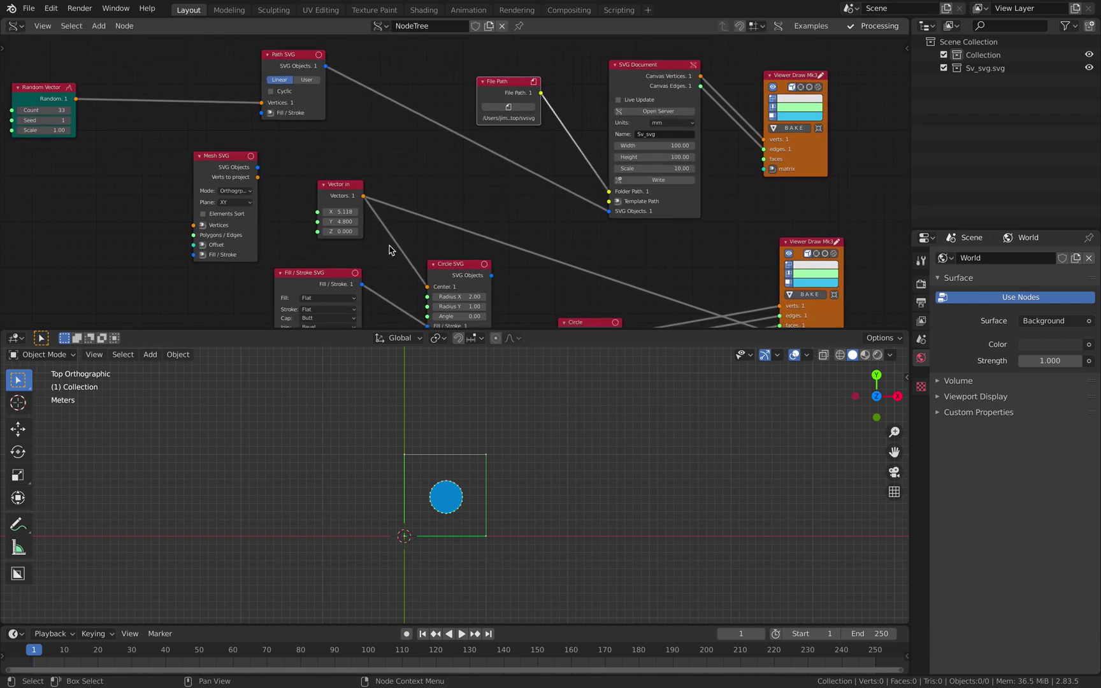
Link the Fill / Stroke SVG output to Path SVG's Fill / Stroke input and move the Fill / Stroke SVG node to the left
{"action": "middle_click_drag", "start_coordinate": [389, 250], "coordinate": [394, 241]}
{"action": "mouse_move", "coordinate": [367, 276]}
{"action": "left_mouse_down"}
{"action": "mouse_move", "coordinate": [369, 153]}
{"action": "mouse_move", "coordinate": [275, 110]}
{"action": "left_mouse_up"}
{"action": "left_click_drag", "start_coordinate": [324, 278], "coordinate": [129, 267]}
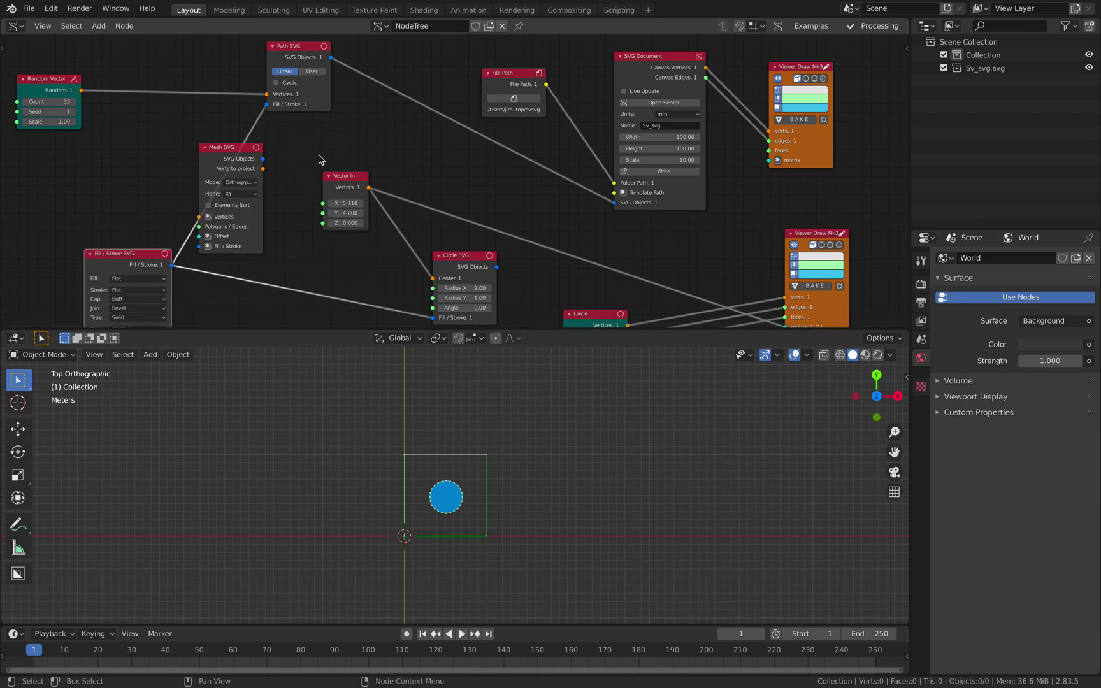
Write the SVG document and switch to Finder to preview Sv_svg.svg
{"action": "left_click", "coordinate": [650, 172]}
{"action": "key", "text": "ctrl+Left"}
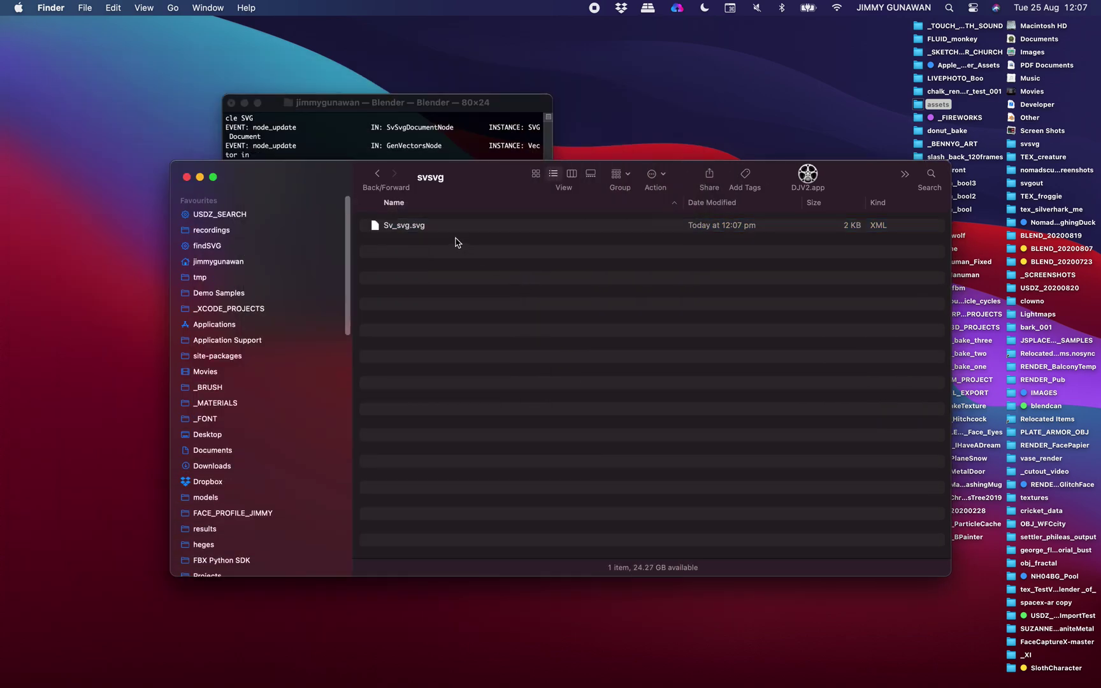
{"action": "left_click", "coordinate": [454, 237]}
{"action": "key", "text": "space"}
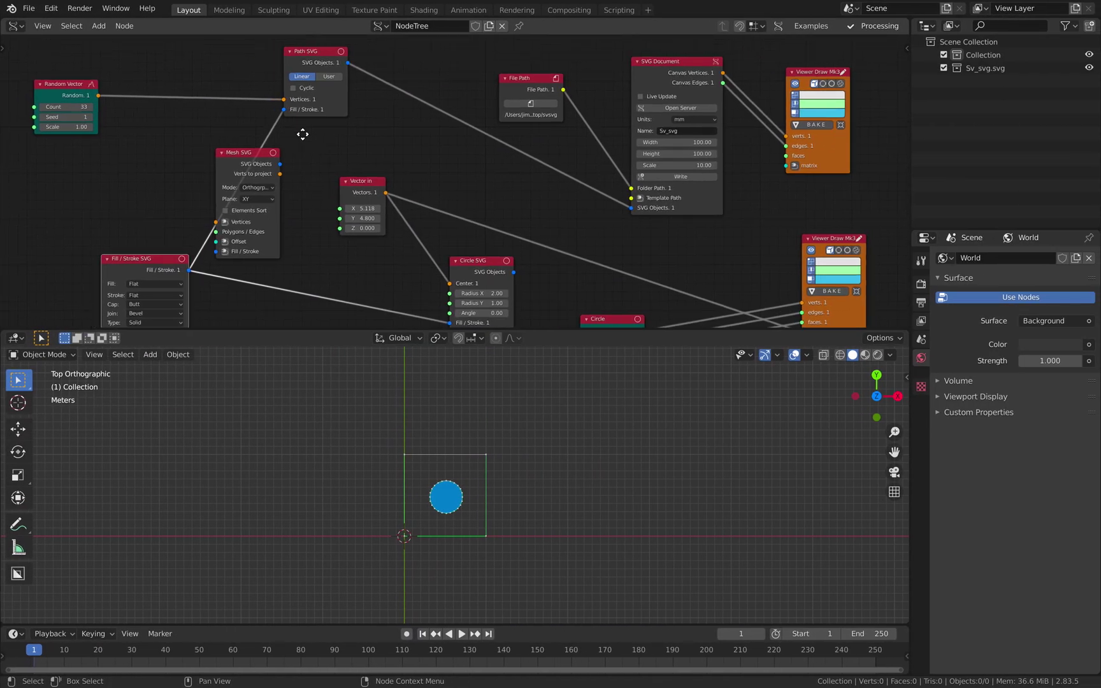
Insert a Move node between Random Vector and Path SVG, with its X movement set to 2.94
{"action": "left_click_drag", "start_coordinate": [118, 108], "coordinate": [146, 117]}
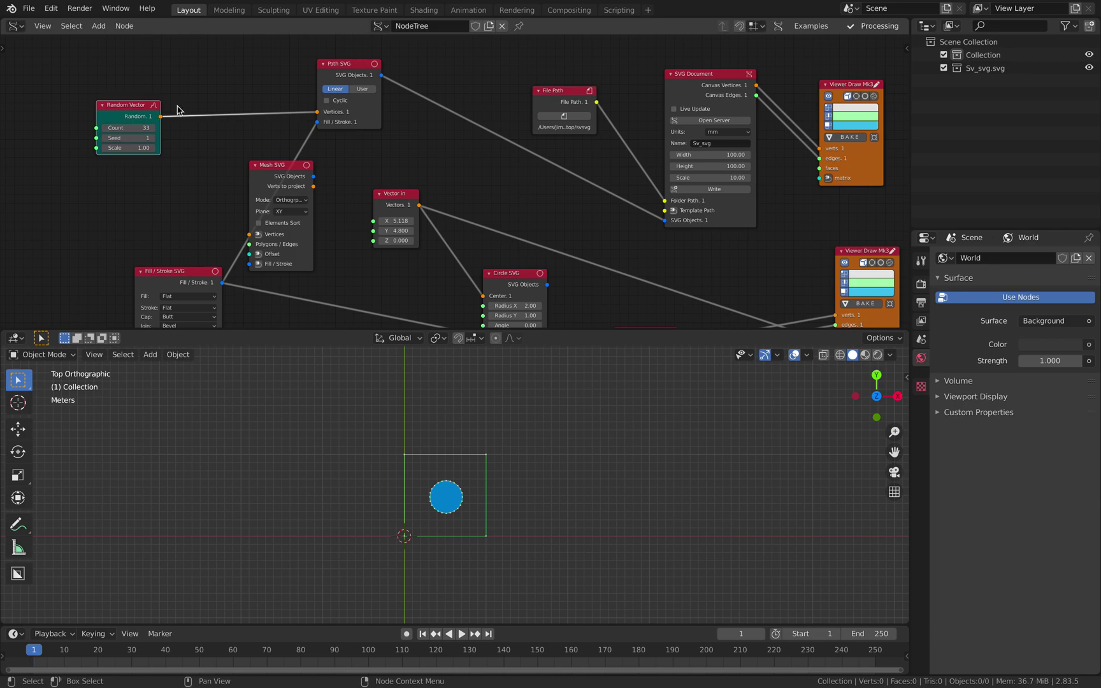
{"action": "key", "text": "shift+a"}
{"action": "left_click", "coordinate": [204, 96]}
{"action": "type", "text": "move"}
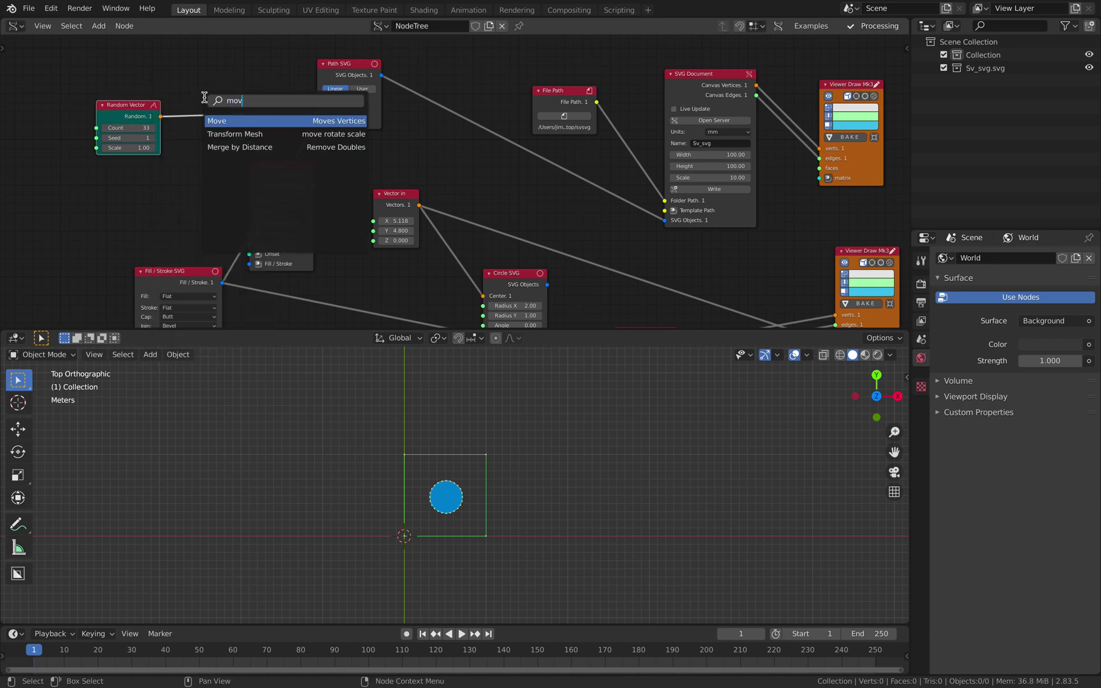
{"action": "key", "text": "Return"}
{"action": "left_click", "coordinate": [215, 121]}
{"action": "left_click", "coordinate": [221, 128]}
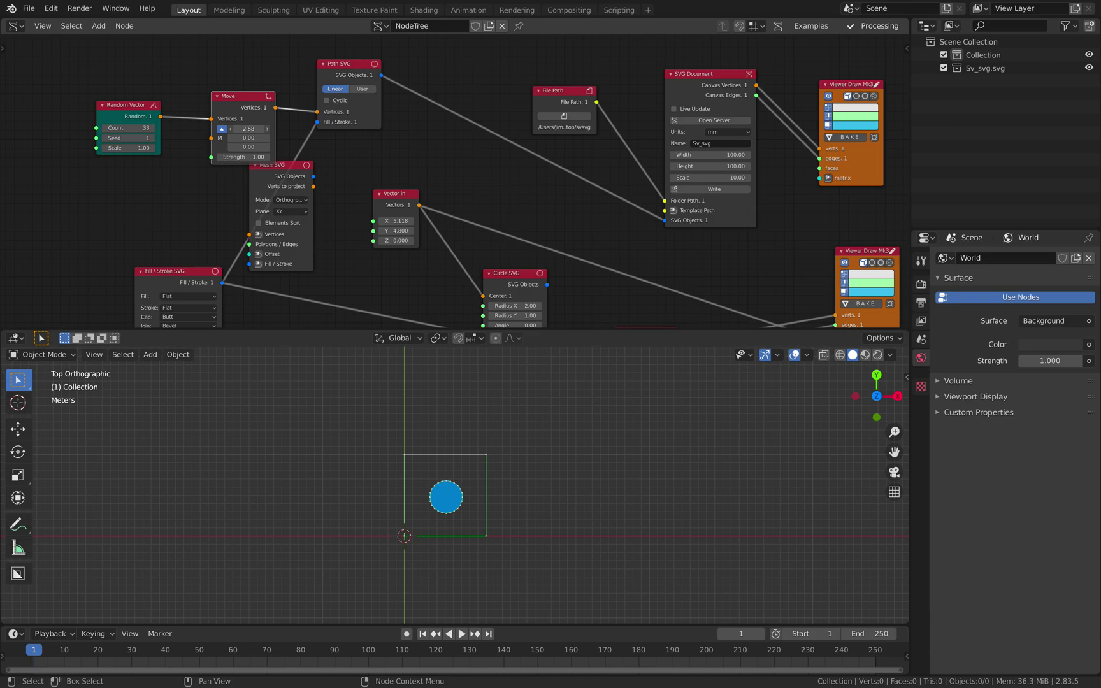
{"action": "left_click_drag", "start_coordinate": [248, 129], "coordinate": [570, 142]}
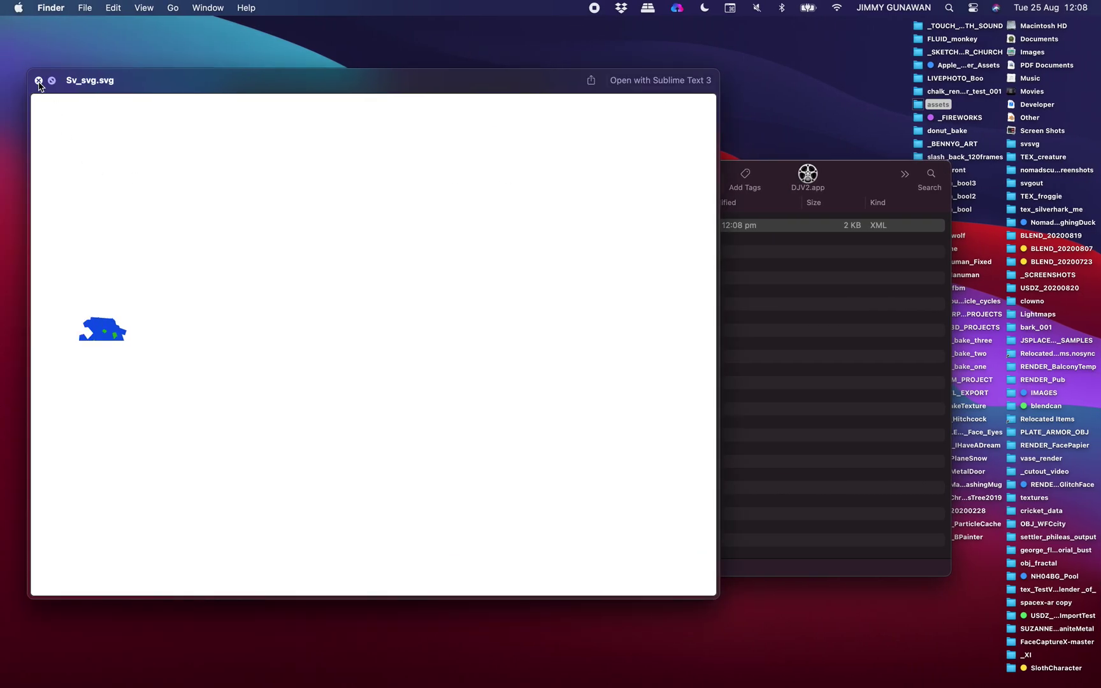
Close the open preview in Finder and preview Sv_svg.svg again
{"action": "left_click", "coordinate": [38, 81]}
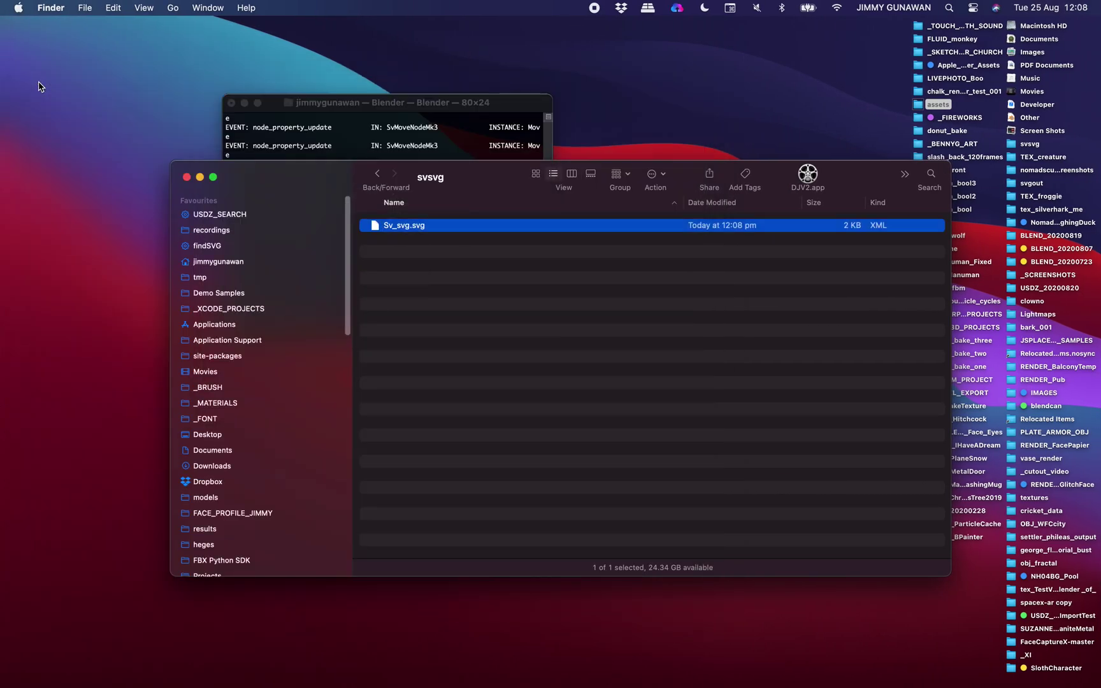
{"action": "left_click", "coordinate": [410, 253]}
{"action": "left_click", "coordinate": [406, 235]}
{"action": "key", "text": "space"}
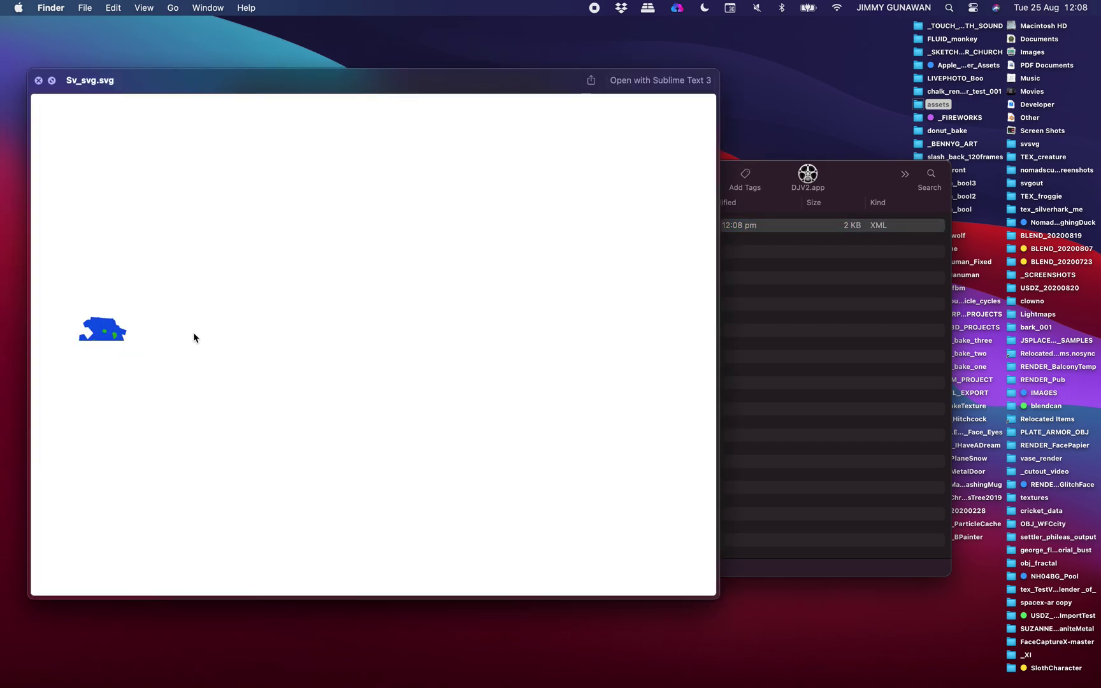
Back in Blender, set the Random Vector Scale to 4.18, write the SVG again and check the result in the Finder preview
{"action": "key", "text": "ctrl+Right"}
{"action": "left_click_drag", "start_coordinate": [132, 147], "coordinate": [136, 147]}
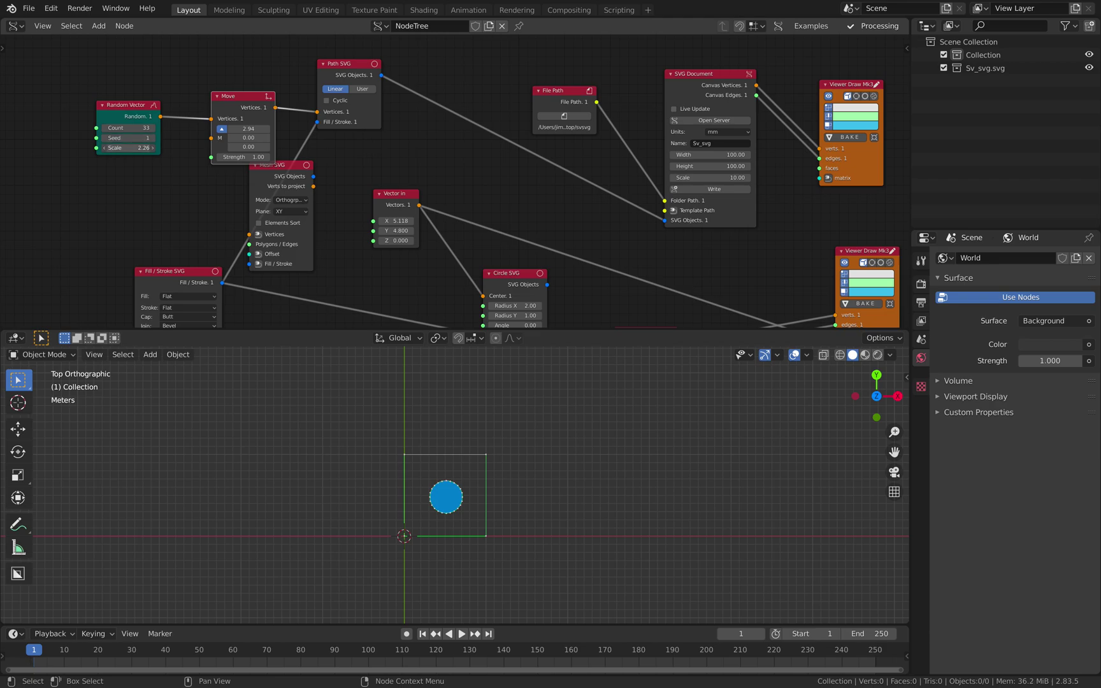
{"action": "left_click", "coordinate": [708, 190]}
{"action": "key", "text": "ctrl+Left"}
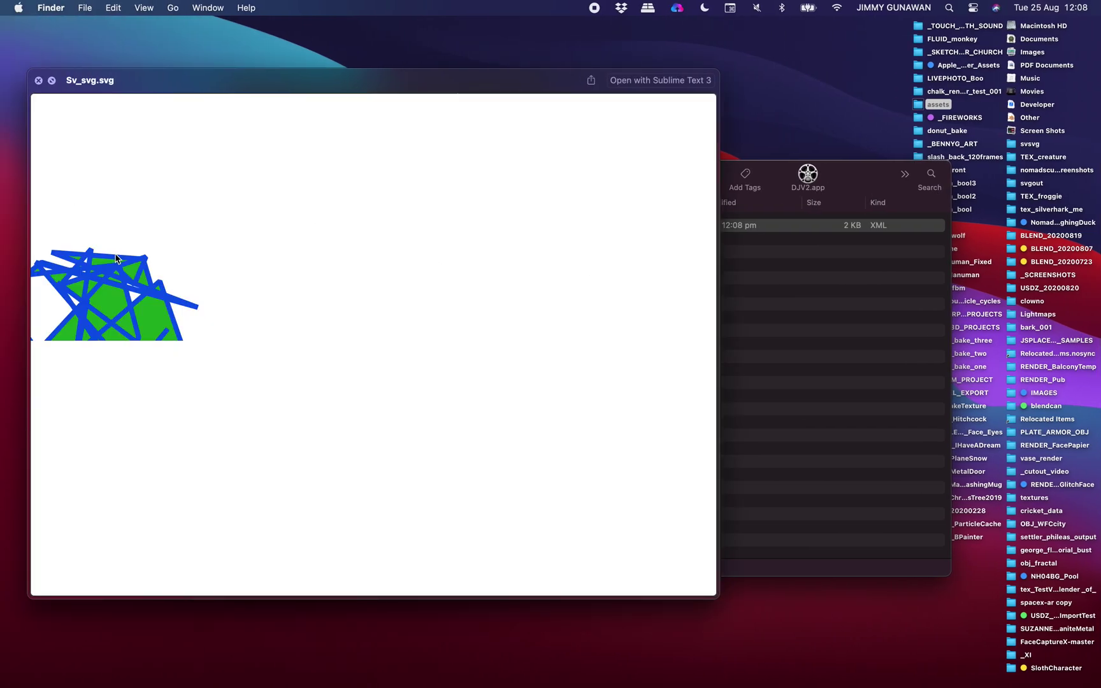
{"action": "key", "text": "ctrl+Right"}
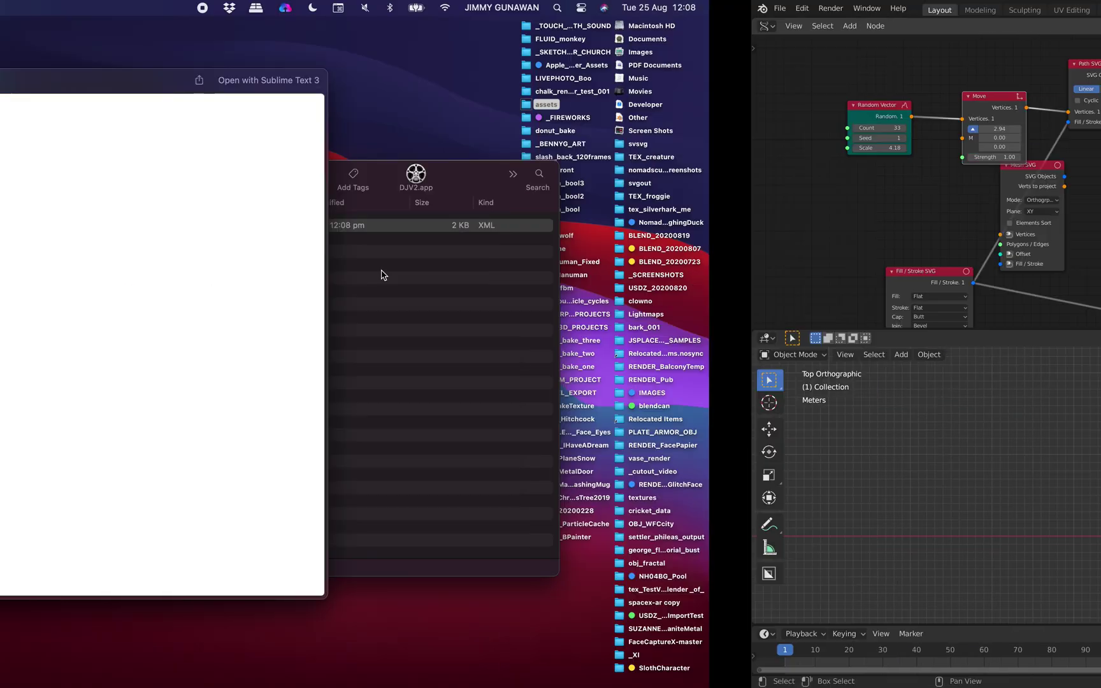
Move the Move node up clear of the Mesh SVG node and shift the Mesh SVG node to the left
{"action": "left_click_drag", "start_coordinate": [252, 107], "coordinate": [247, 87]}
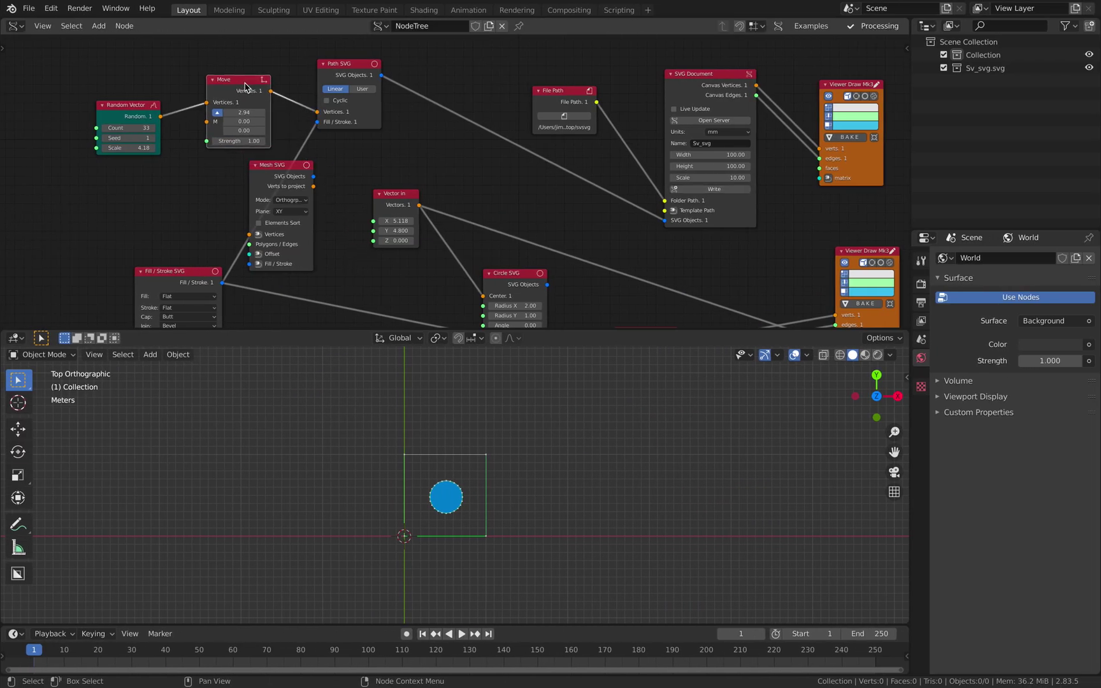
{"action": "middle_click_drag", "start_coordinate": [258, 137], "coordinate": [276, 124]}
{"action": "left_click_drag", "start_coordinate": [288, 150], "coordinate": [70, 154]}
{"action": "middle_click_drag", "start_coordinate": [209, 174], "coordinate": [245, 174]}
{"action": "scroll", "coordinate": [224, 182], "scroll_direction": "up", "scroll_amount": 1}
Add a Cricket node left of Mesh SVG and link its Vertices and Faces to Mesh SVG's Vertices and Polygons / Edges
{"action": "key", "text": "alt+space"}
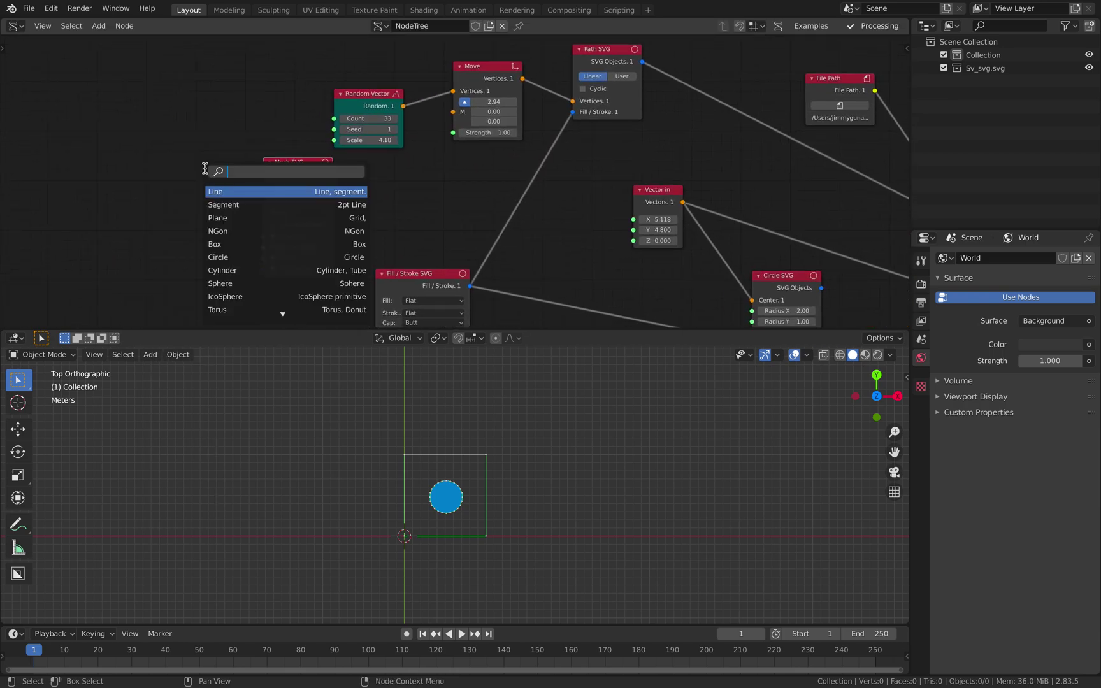
{"action": "type", "text": "cricket"}
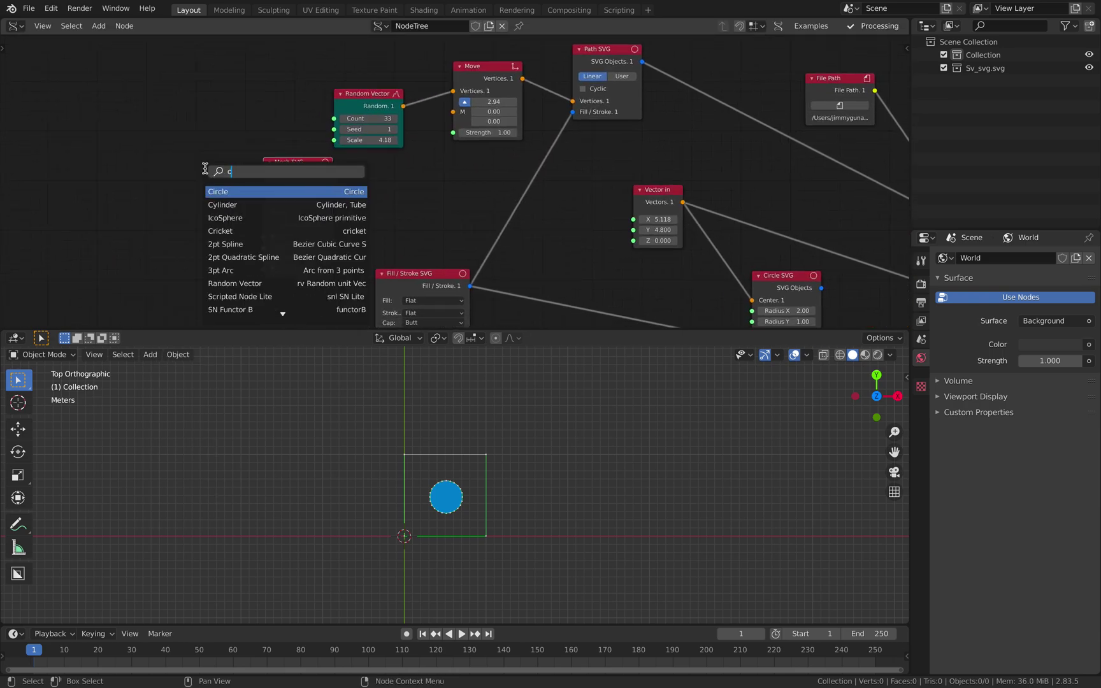
{"action": "key", "text": "Return"}
{"action": "left_click", "coordinate": [104, 184]}
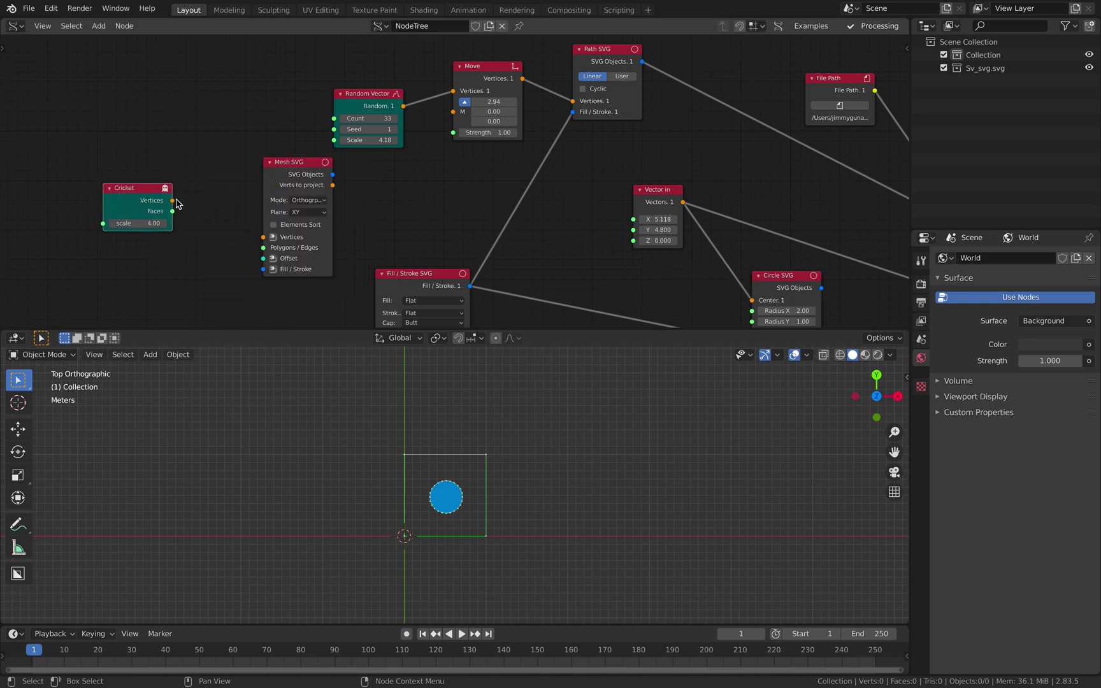
{"action": "left_click_drag", "start_coordinate": [173, 200], "coordinate": [263, 236]}
{"action": "left_click_drag", "start_coordinate": [172, 211], "coordinate": [263, 247]}
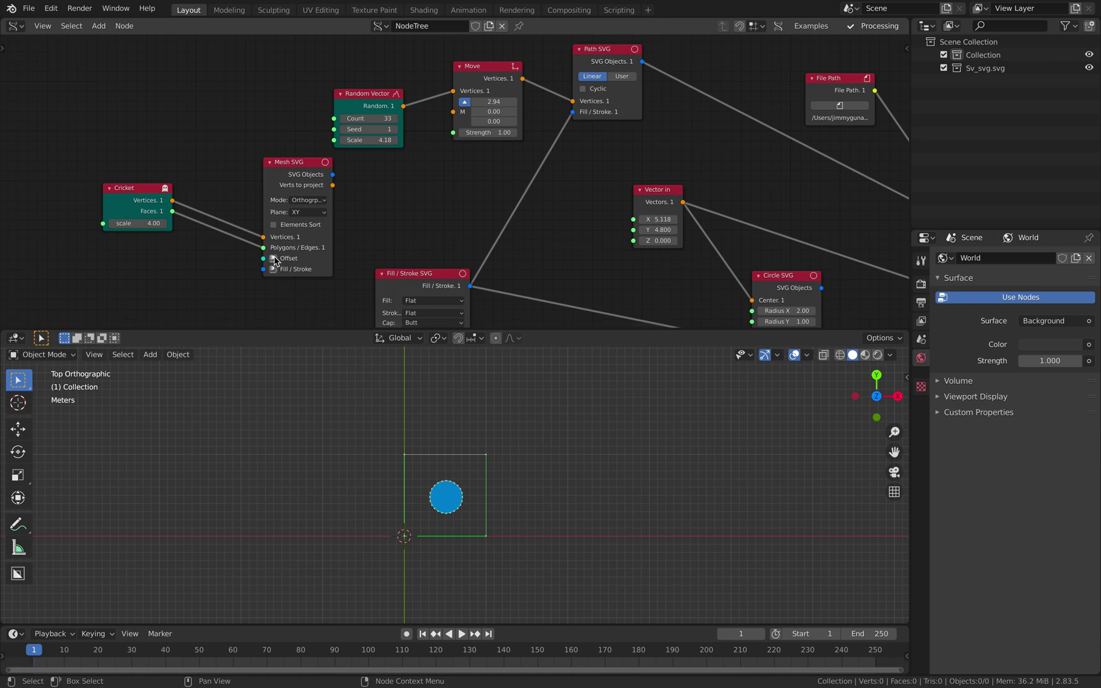
Link Fill / Stroke SVG to Mesh SVG's Fill / Stroke input, moving the Random Vector and Fill / Stroke SVG nodes to the left
{"action": "left_click_drag", "start_coordinate": [350, 93], "coordinate": [211, 71]}
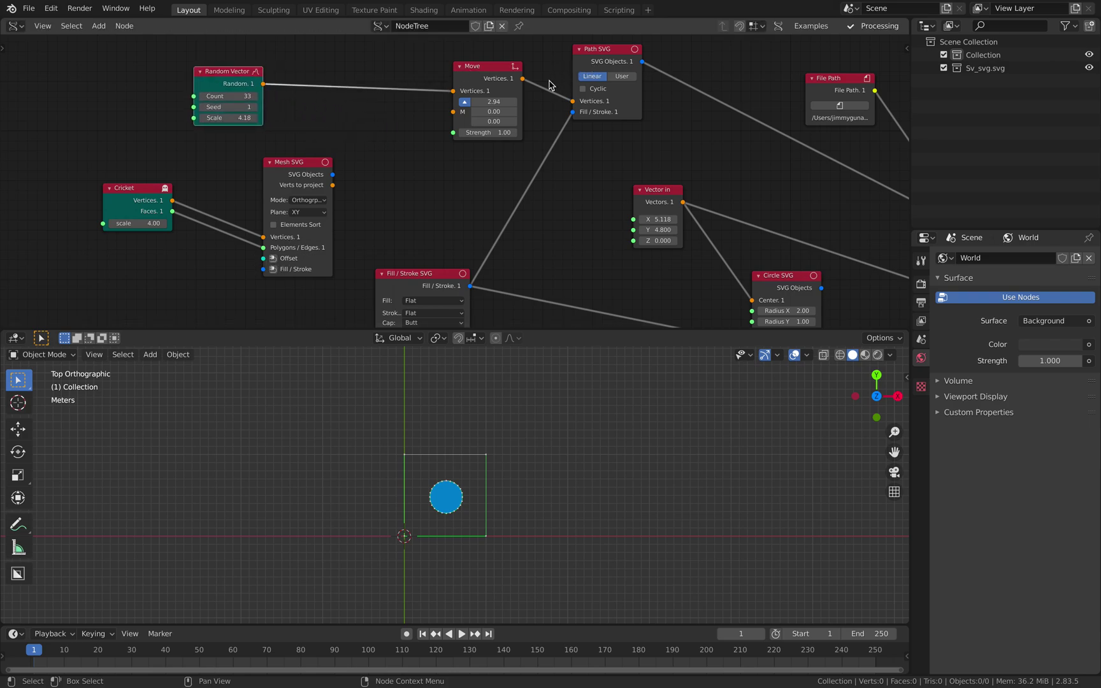
{"action": "mouse_move", "coordinate": [426, 276]}
{"action": "left_mouse_down"}
{"action": "mouse_move", "coordinate": [214, 295]}
{"action": "mouse_move", "coordinate": [266, 283]}
{"action": "mouse_move", "coordinate": [265, 269]}
{"action": "left_mouse_up"}
{"action": "left_click_drag", "start_coordinate": [234, 292], "coordinate": [201, 292]}
{"action": "middle_click_drag", "start_coordinate": [209, 324], "coordinate": [212, 278]}
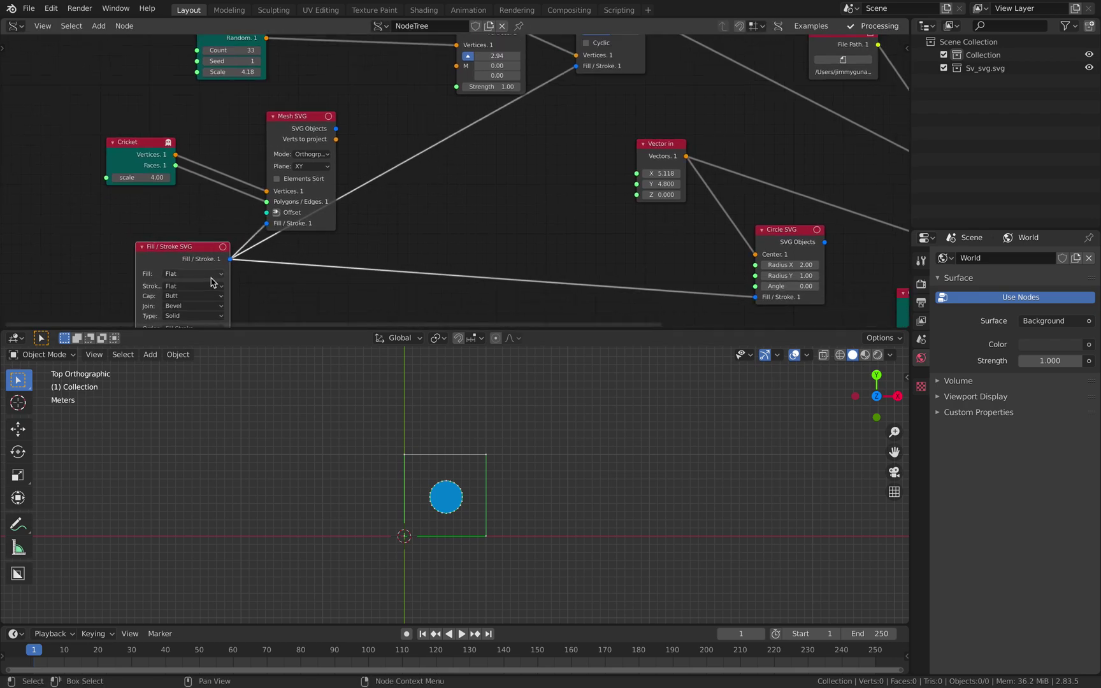
Set the Fill / Stroke SVG node's Stroke to None and link Mesh SVG's SVG Objects to the SVG Document node
{"action": "scroll", "coordinate": [211, 282], "scroll_direction": "down", "scroll_amount": 5}
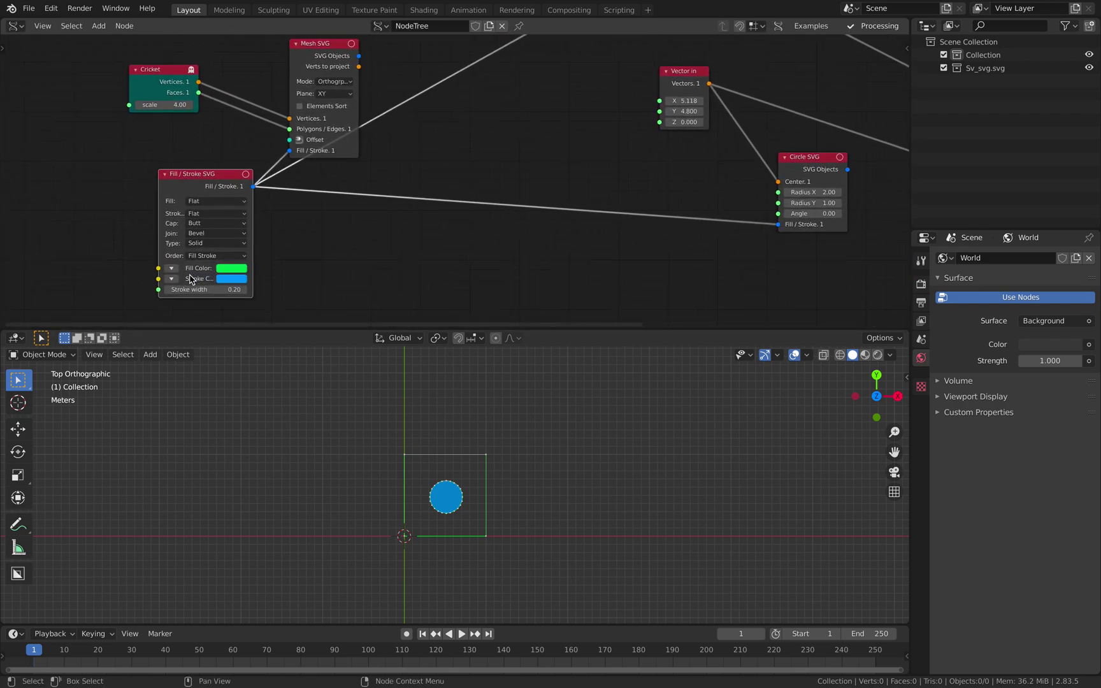
{"action": "left_click", "coordinate": [204, 214]}
{"action": "left_click", "coordinate": [205, 225]}
{"action": "scroll", "coordinate": [363, 232], "scroll_direction": "down", "scroll_amount": 3}
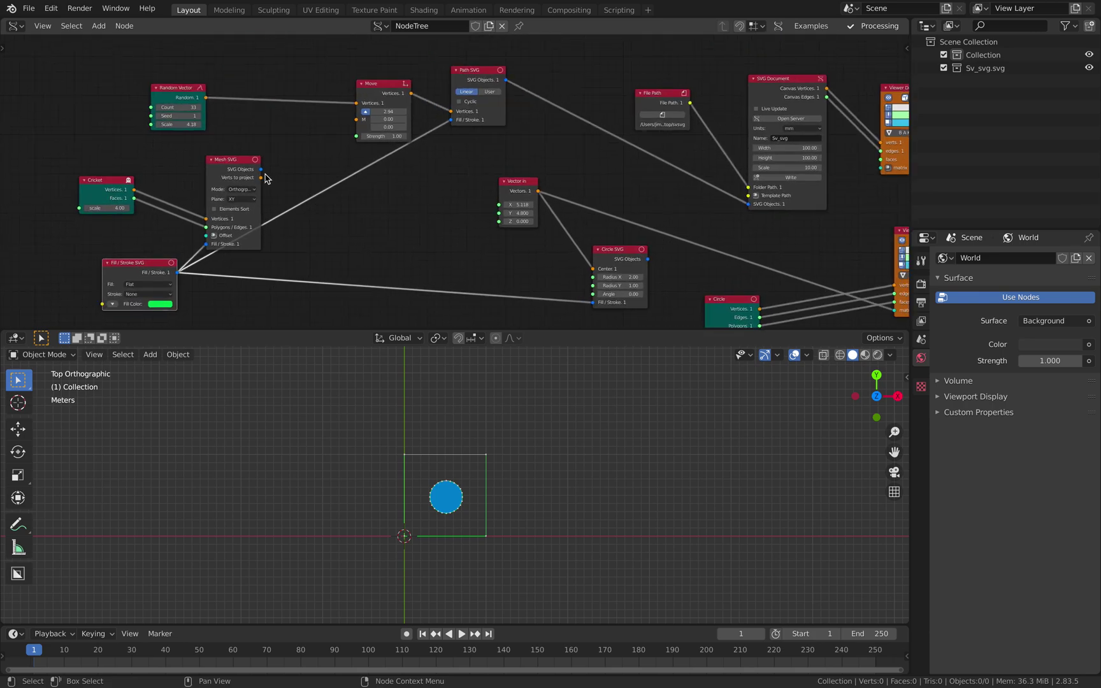
{"action": "mouse_move", "coordinate": [243, 167]}
{"action": "left_mouse_down"}
{"action": "mouse_move", "coordinate": [241, 132]}
{"action": "mouse_move", "coordinate": [381, 142]}
{"action": "mouse_move", "coordinate": [743, 204]}
{"action": "left_mouse_up"}
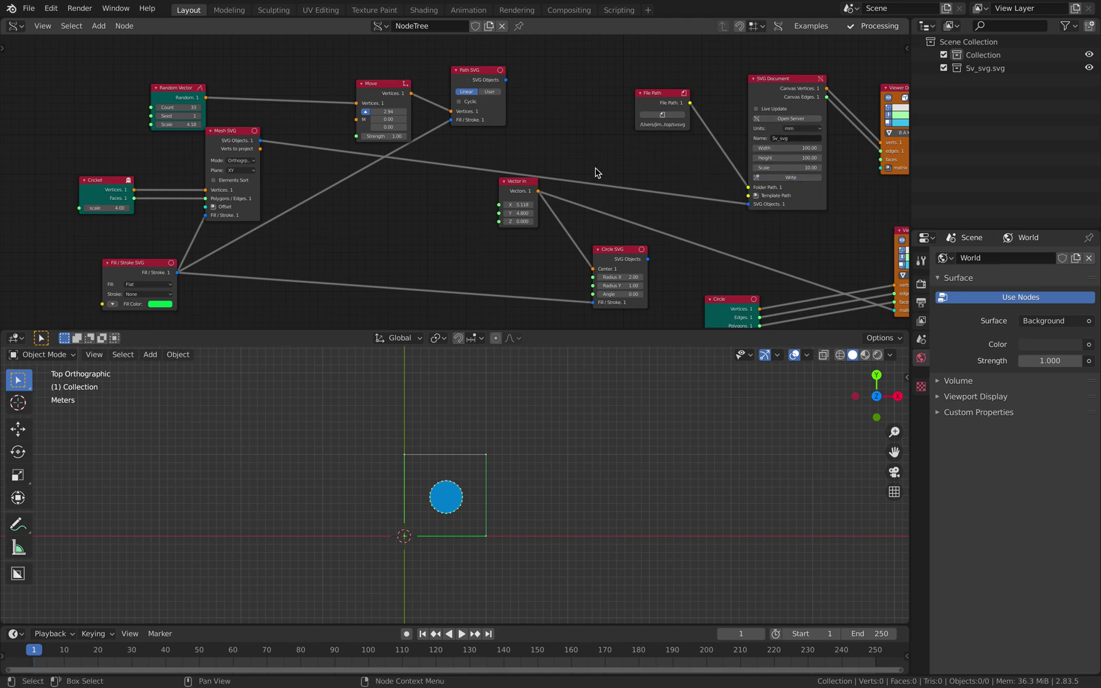
Switch to Finder, close the outdated preview and preview the rewritten Sv_svg.svg
{"action": "key", "text": "ctrl+Left"}
{"action": "left_click_drag", "start_coordinate": [358, 92], "coordinate": [374, 94]}
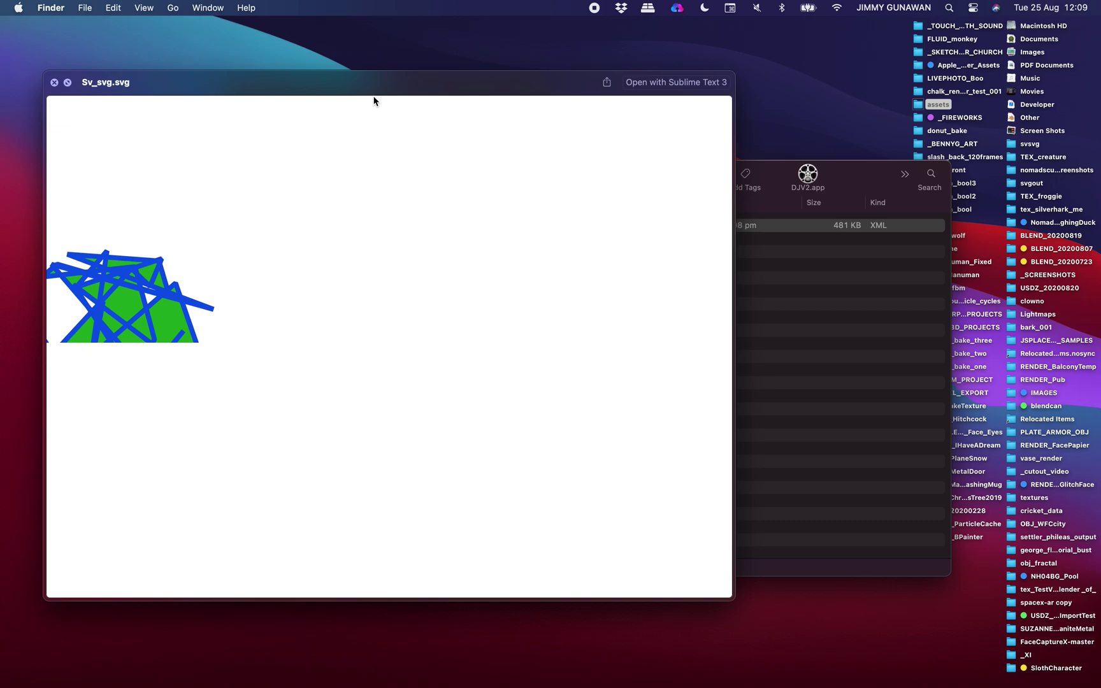
{"action": "left_click_drag", "start_coordinate": [430, 87], "coordinate": [424, 92]}
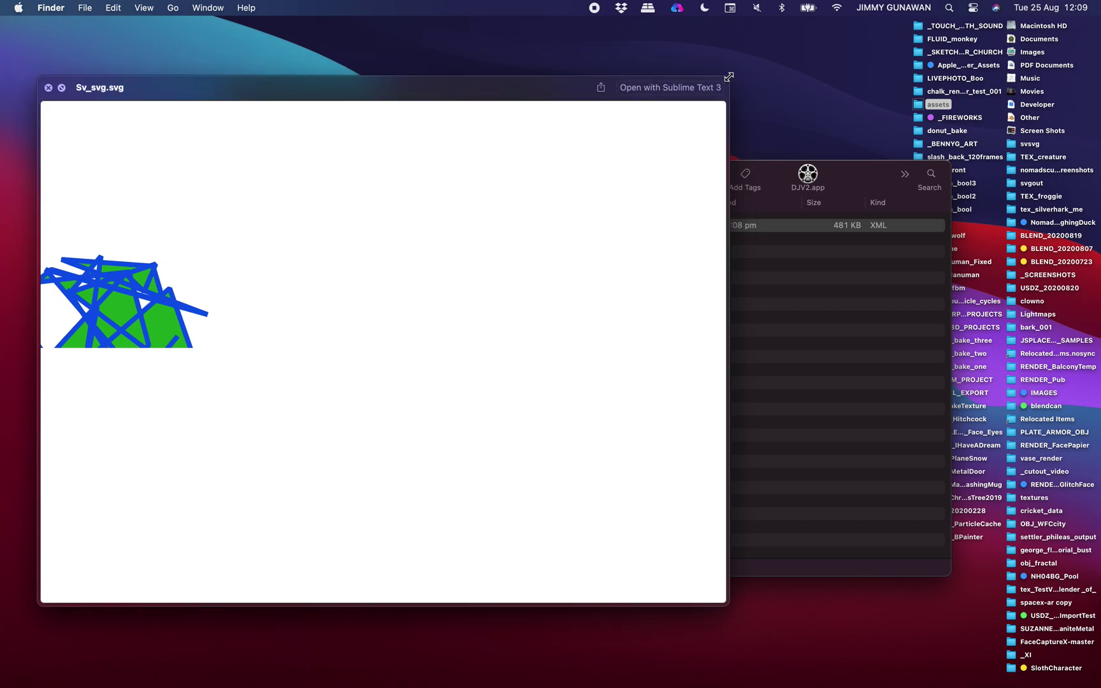
{"action": "left_click", "coordinate": [655, 64]}
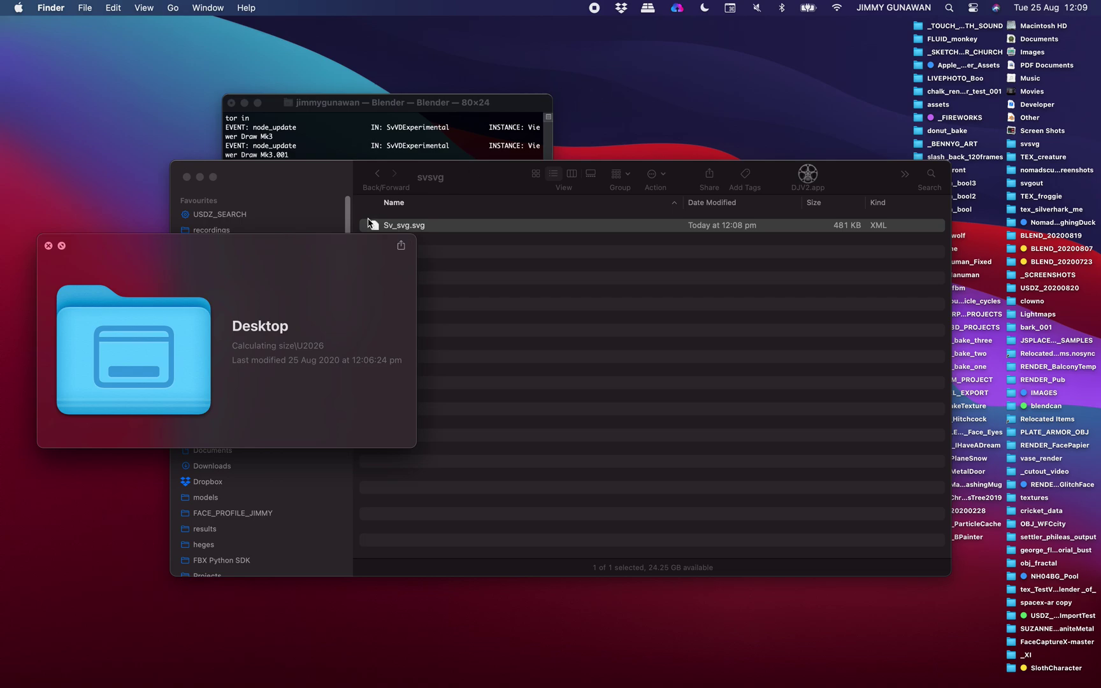
{"action": "left_click", "coordinate": [369, 224]}
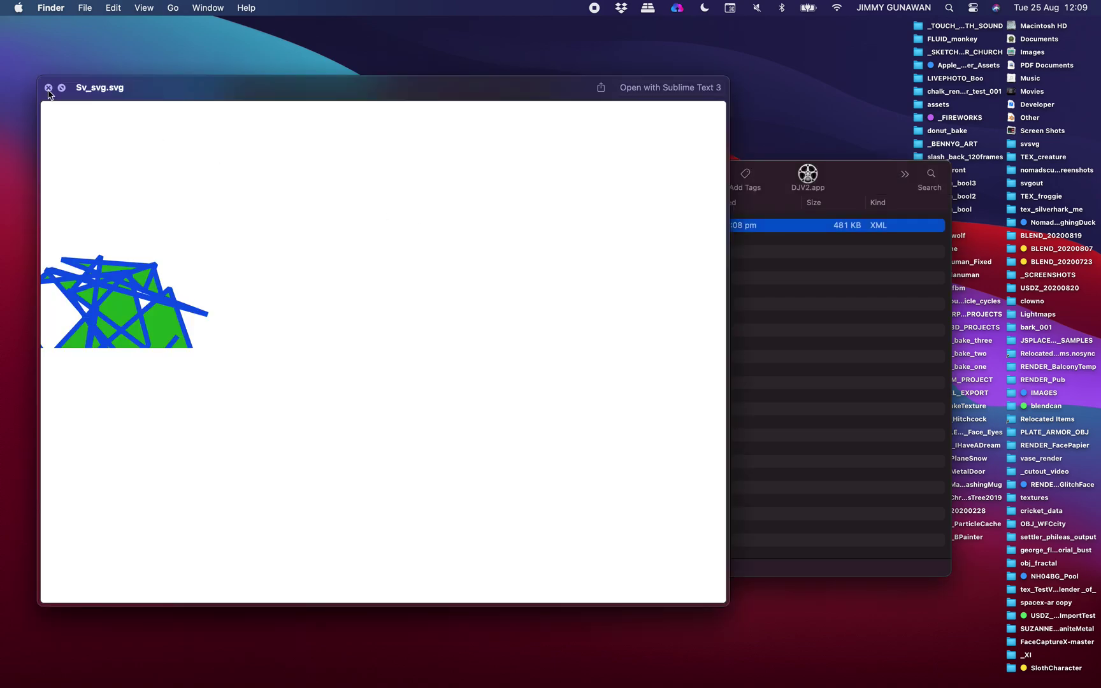
{"action": "left_click", "coordinate": [48, 88]}
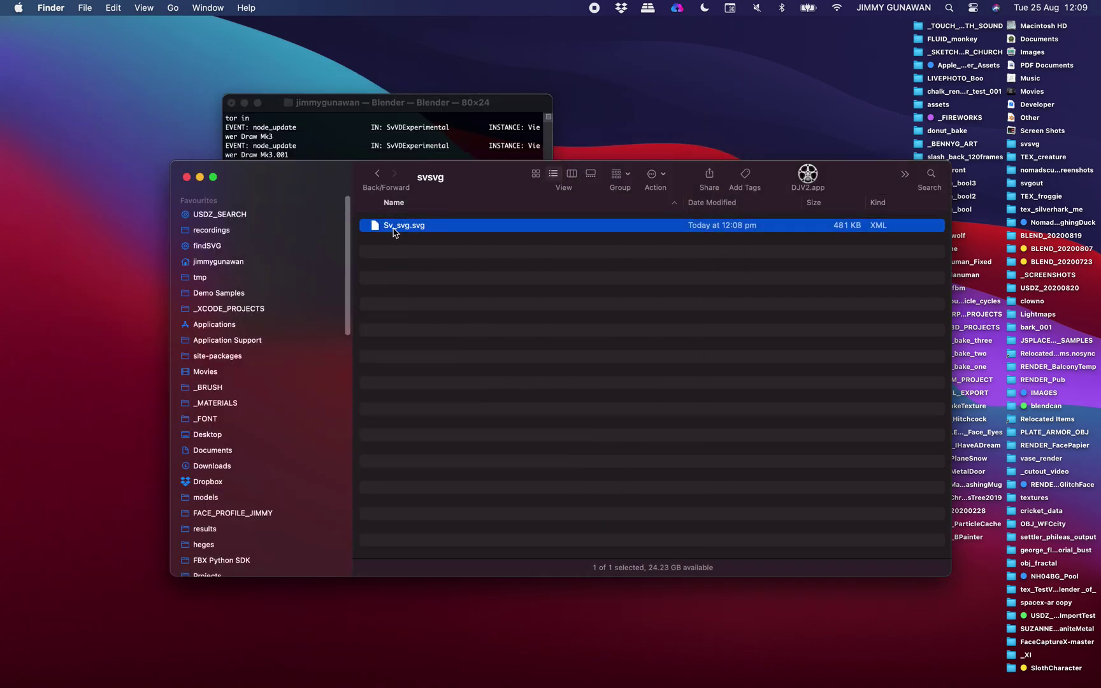
{"action": "key", "text": "space"}
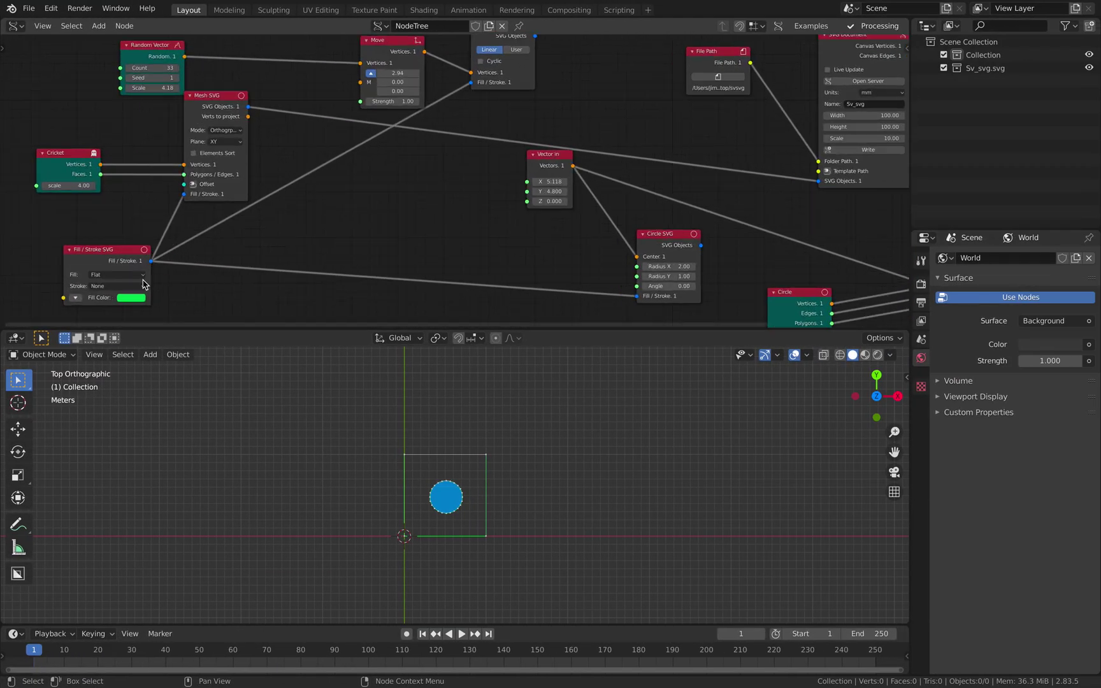
Set the Fill / Stroke SVG node's Stroke to Flat with a stroke width of 0.25
{"action": "left_click", "coordinate": [129, 286]}
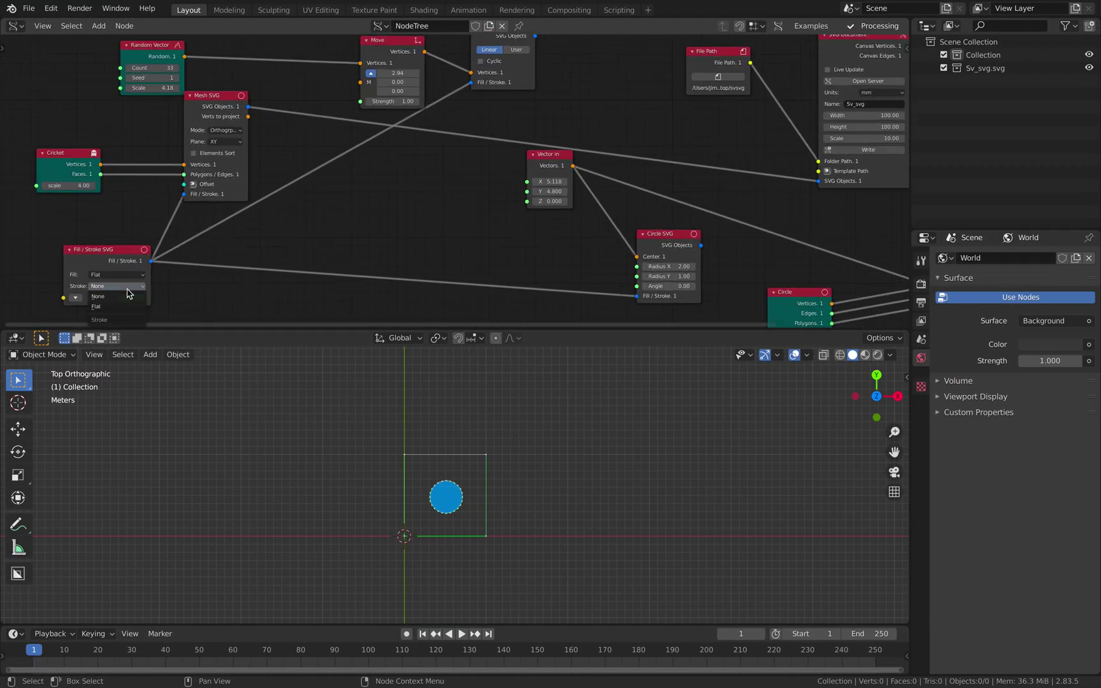
{"action": "left_click", "coordinate": [123, 308]}
{"action": "middle_click_drag", "start_coordinate": [194, 288], "coordinate": [274, 227]}
{"action": "scroll", "coordinate": [270, 229], "scroll_direction": "up", "scroll_amount": 1}
{"action": "left_click", "coordinate": [181, 300]}
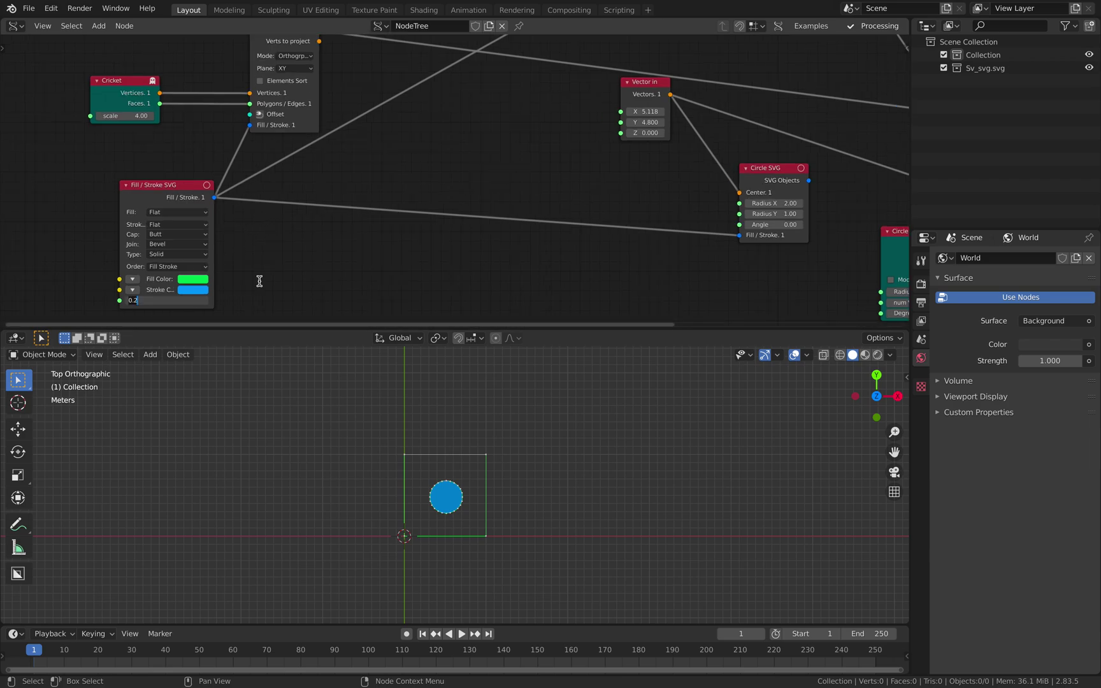
{"action": "type", "text": "5"}
{"action": "key", "text": "Return"}
Shift the Random Vector and Cricket nodes to the left to make room before Mesh SVG
{"action": "middle_click_drag", "start_coordinate": [508, 111], "coordinate": [434, 222]}
{"action": "scroll", "coordinate": [428, 185], "scroll_direction": "down", "scroll_amount": 2}
{"action": "left_click_drag", "start_coordinate": [191, 102], "coordinate": [143, 95]}
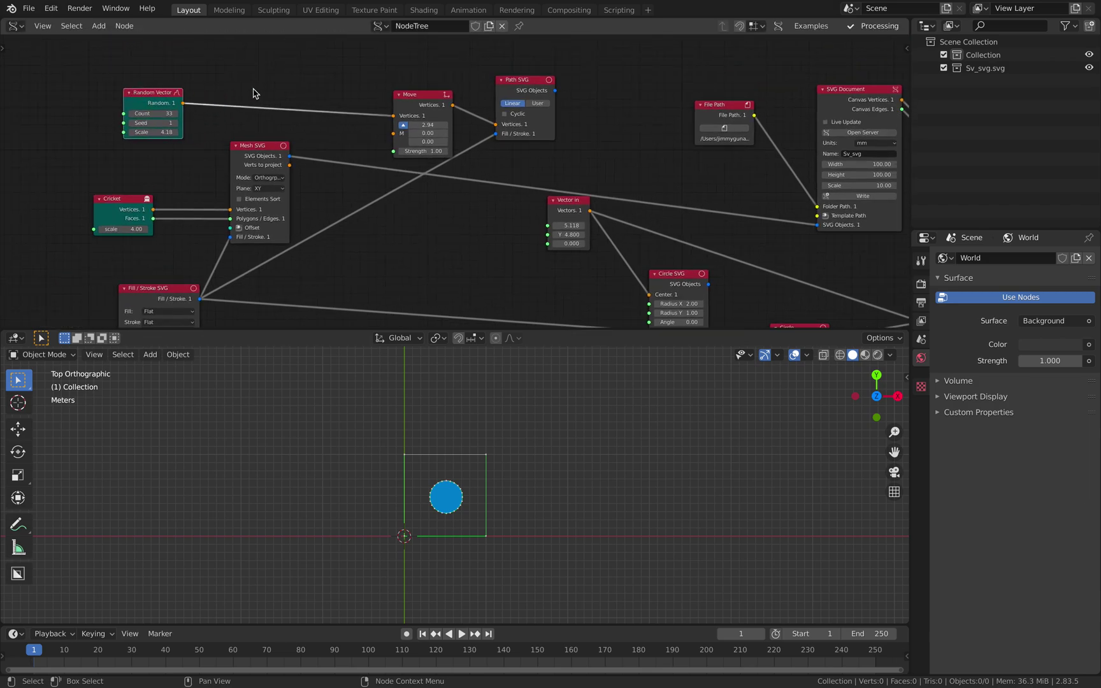
{"action": "key", "text": "shift+a"}
{"action": "left_click", "coordinate": [256, 90]}
{"action": "key", "text": "Escape"}
{"action": "middle_click_drag", "start_coordinate": [130, 196], "coordinate": [193, 167]}
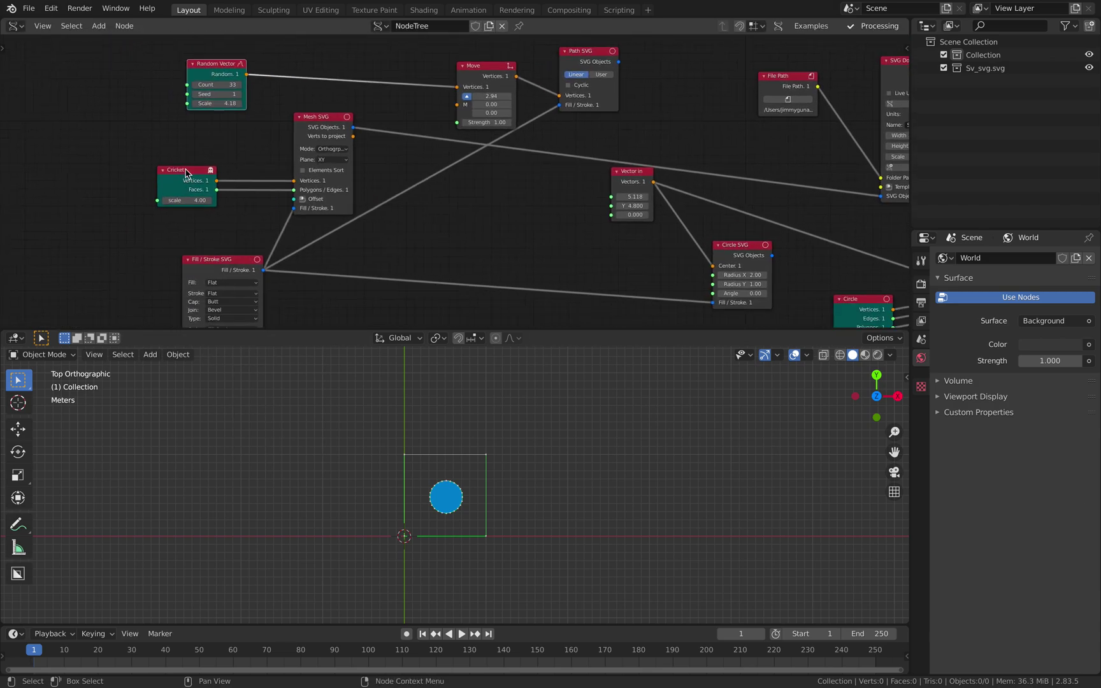
{"action": "left_click_drag", "start_coordinate": [179, 178], "coordinate": [117, 178]}
Insert a Move node into the link between Cricket's Vertices and Mesh SVG, and set its X to 0.42
{"action": "key", "text": "shift+a"}
{"action": "left_click", "coordinate": [188, 153]}
{"action": "type", "text": "move"}
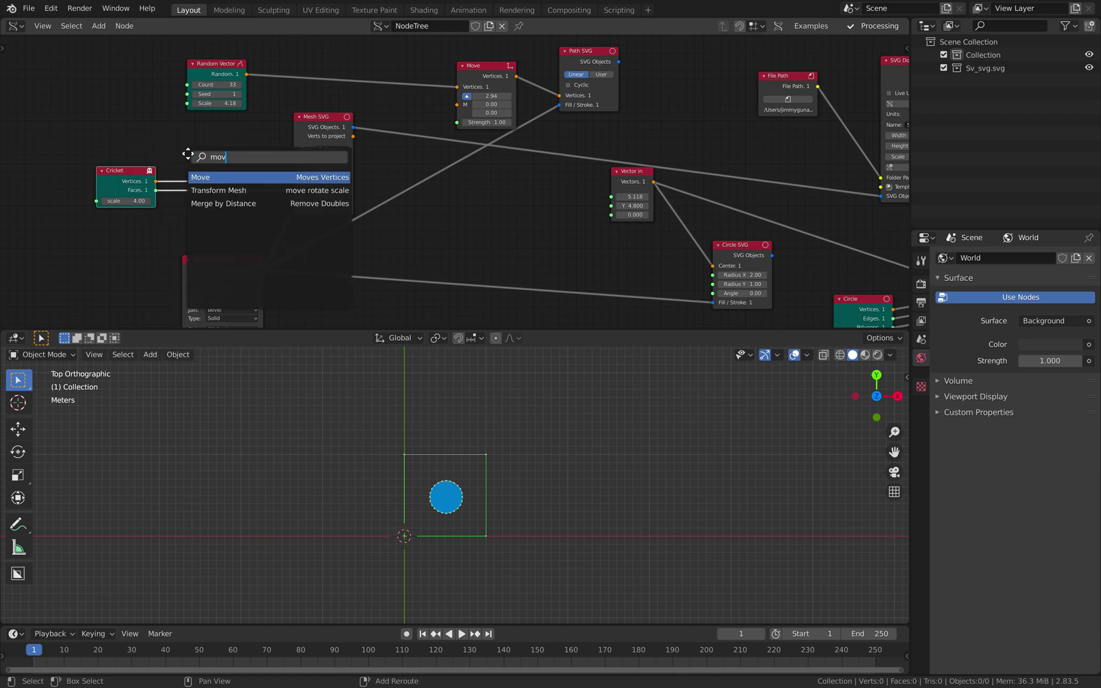
{"action": "key", "text": "Return"}
{"action": "left_click", "coordinate": [189, 156]}
{"action": "left_click", "coordinate": [198, 190]}
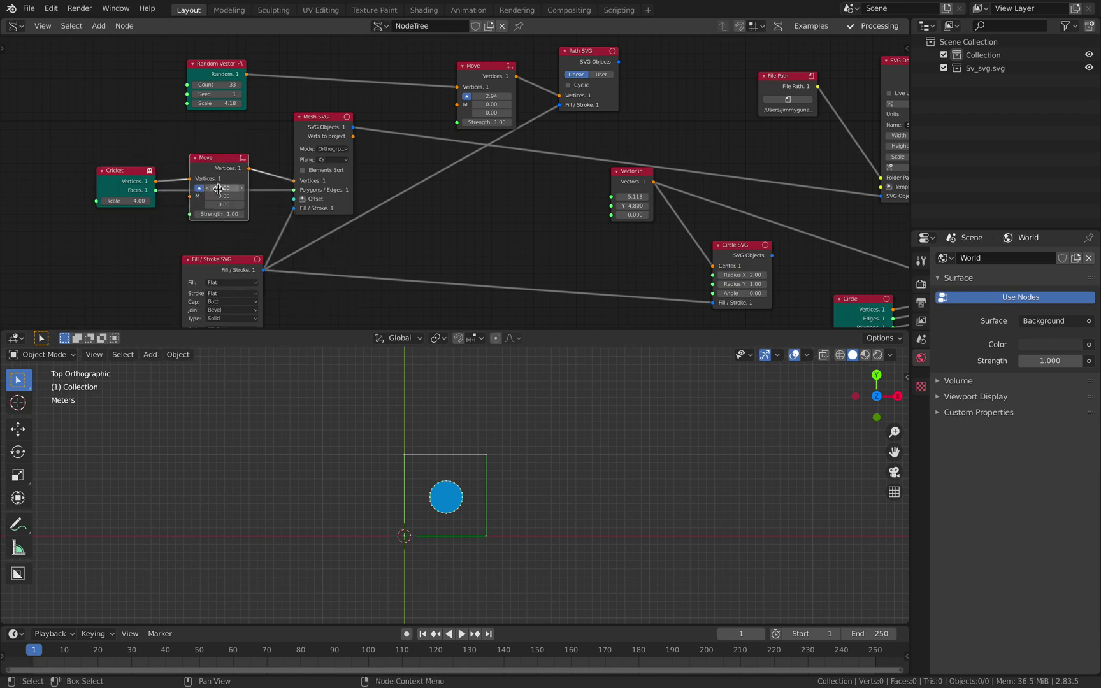
{"action": "left_click_drag", "start_coordinate": [220, 188], "coordinate": [246, 188], "text": "shift"}
Save the Blender file, switch to Finder and examine the Sv_svg.svg preview, resizing its window
{"action": "left_click", "coordinate": [667, 133]}
{"action": "key", "text": "ctrl+s"}
{"action": "middle_click_drag", "start_coordinate": [763, 137], "coordinate": [611, 142]}
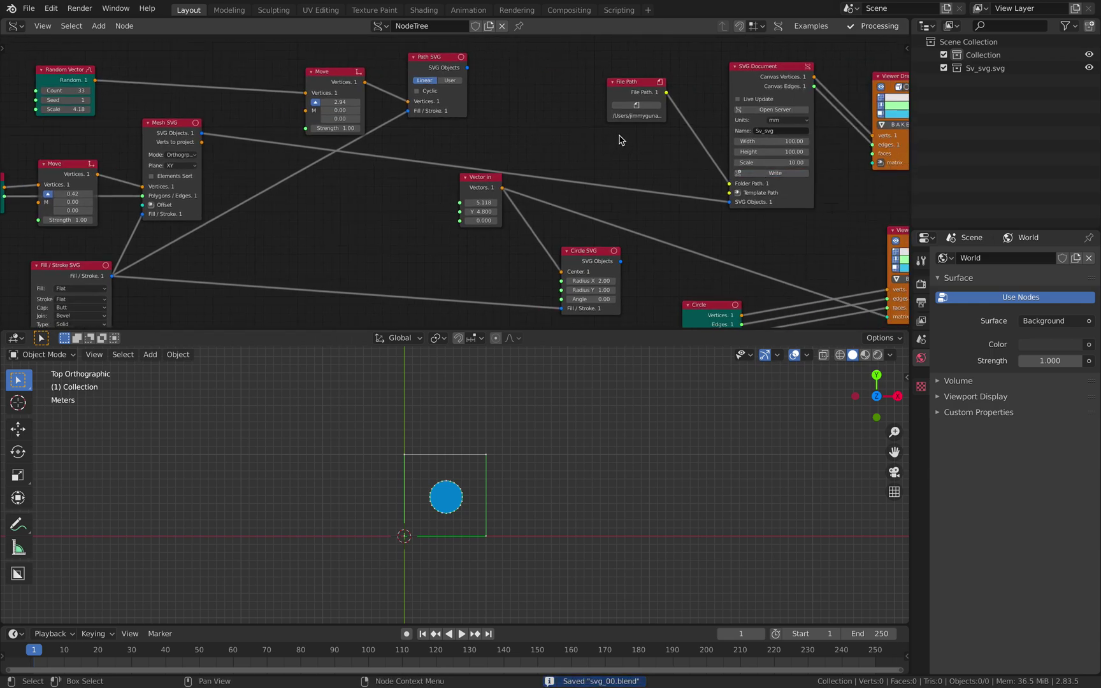
{"action": "key", "text": "ctrl+Left"}
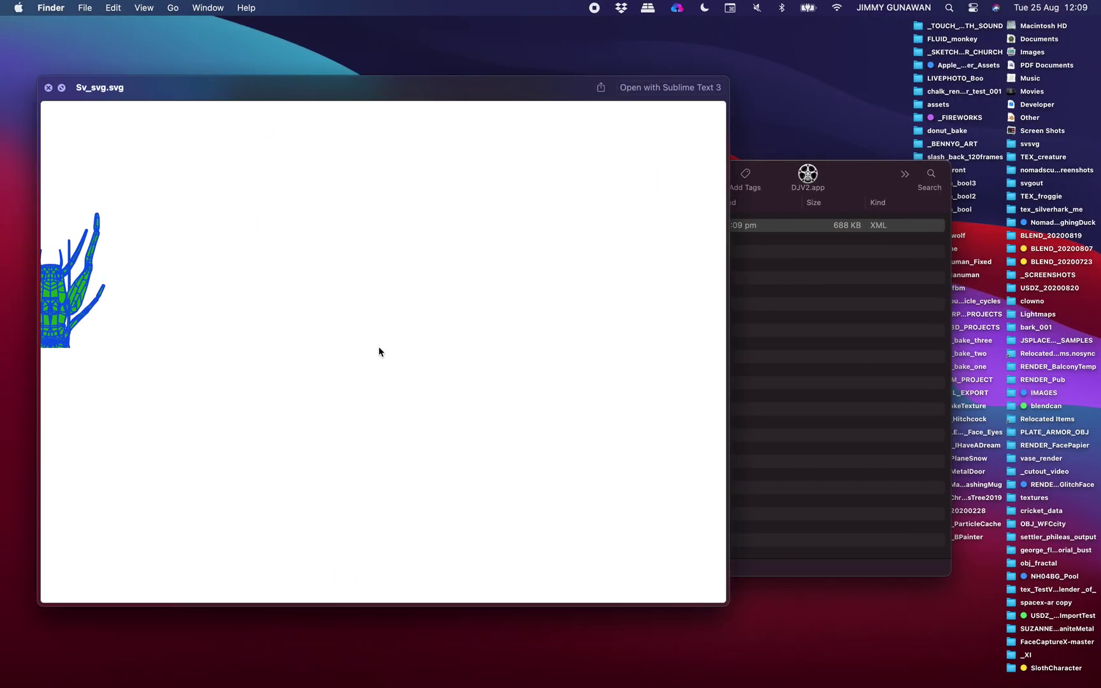
{"action": "left_click_drag", "start_coordinate": [177, 116], "coordinate": [260, 118]}
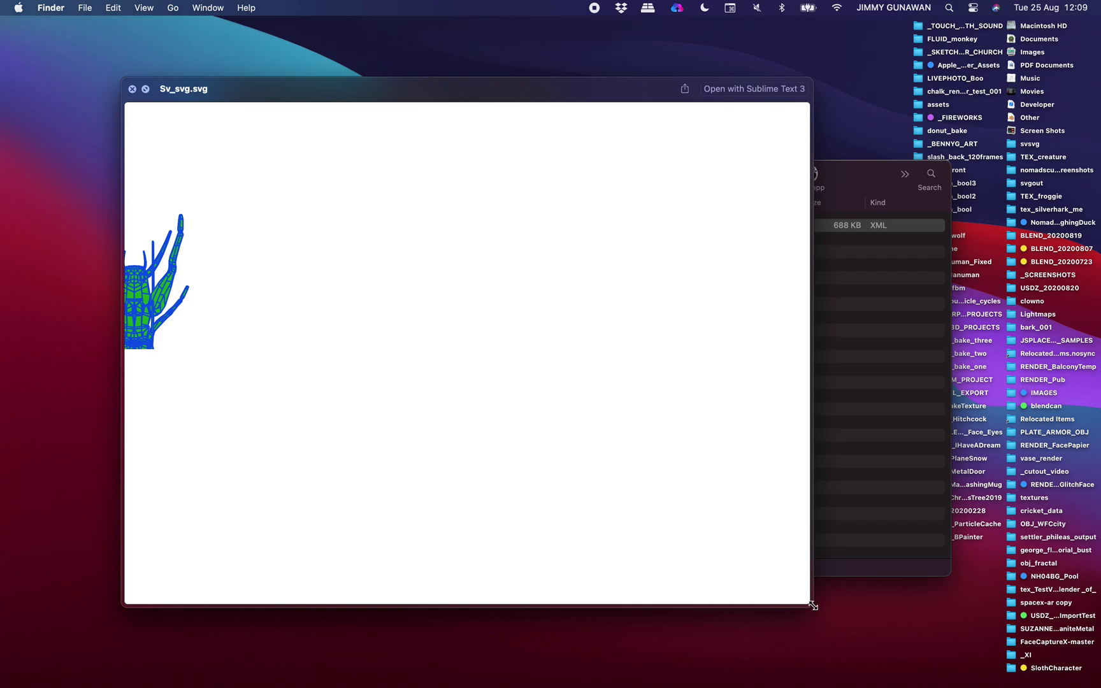
{"action": "left_click_drag", "start_coordinate": [813, 605], "coordinate": [680, 577]}
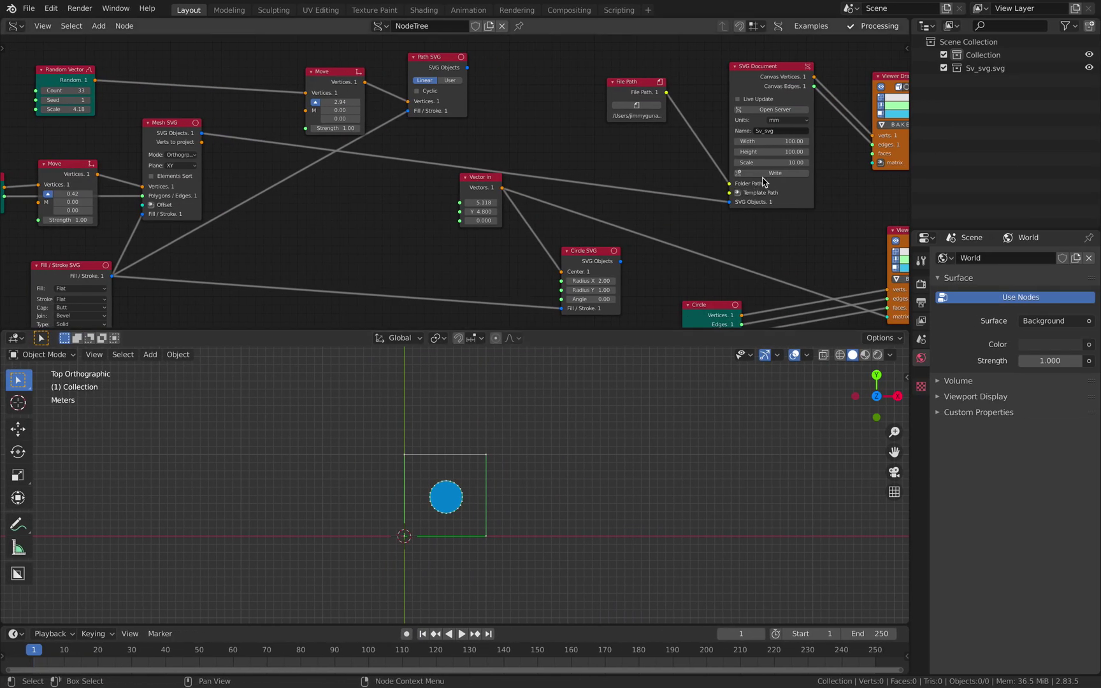
Set the SVG Document node's Width to 210 and Height to 297, and write the SVG file
{"action": "scroll", "coordinate": [732, 160], "scroll_direction": "right", "scroll_amount": 3}
{"action": "left_click", "coordinate": [657, 149]}
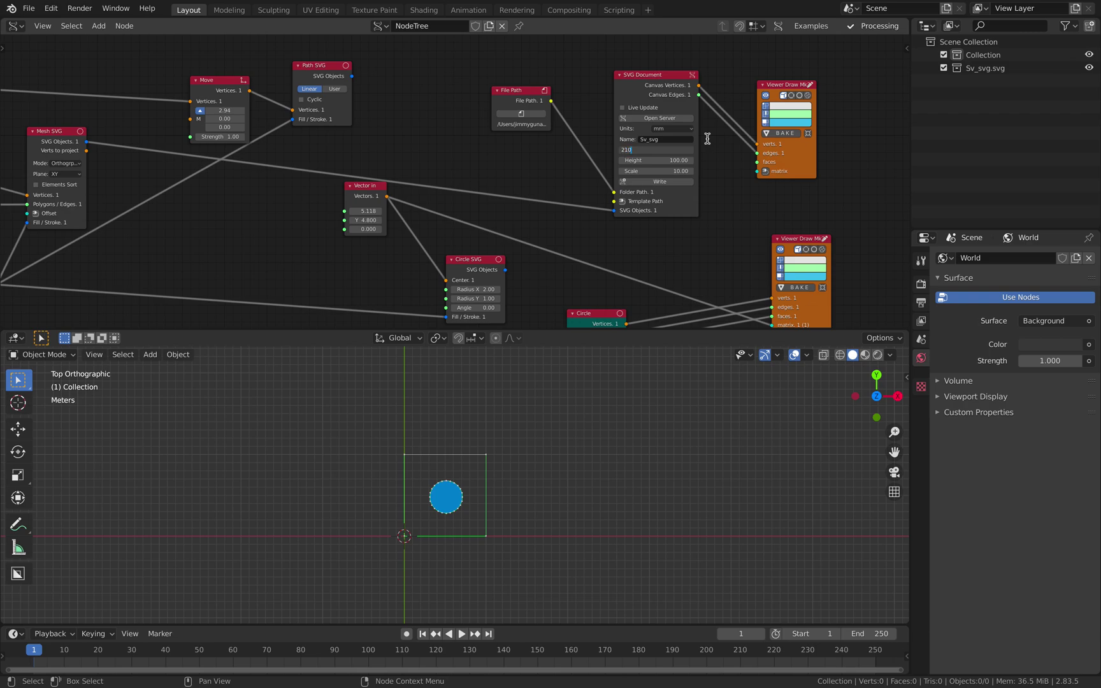
{"action": "key", "text": "Tab"}
{"action": "type", "text": "297"}
{"action": "key", "text": "Return"}
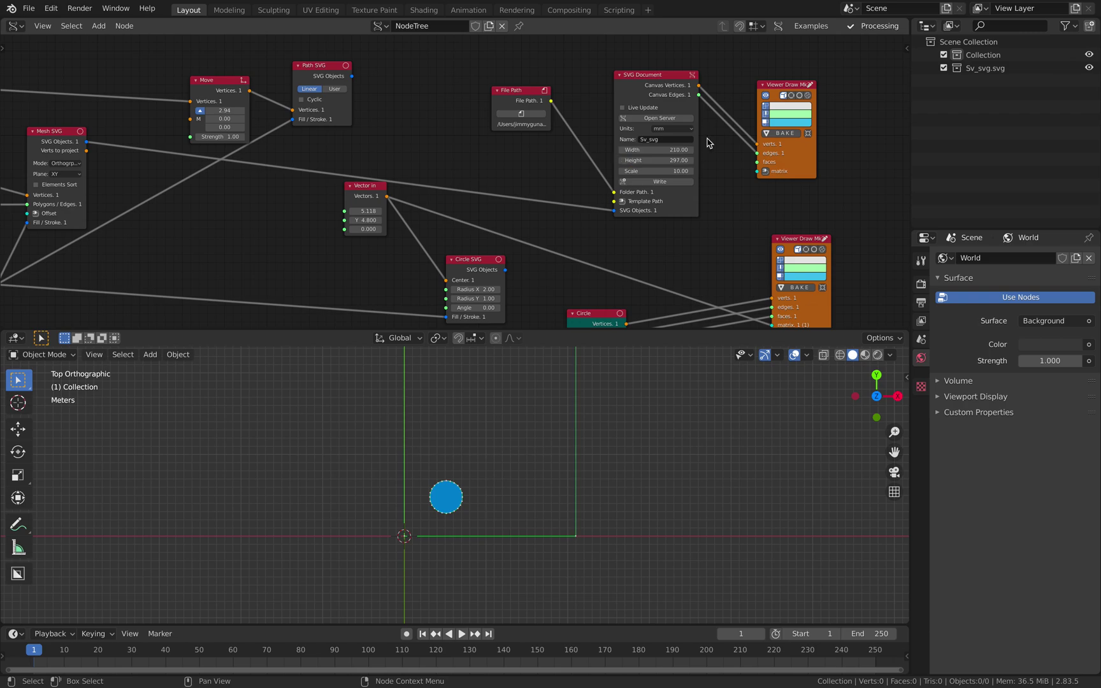
{"action": "left_click", "coordinate": [652, 183]}
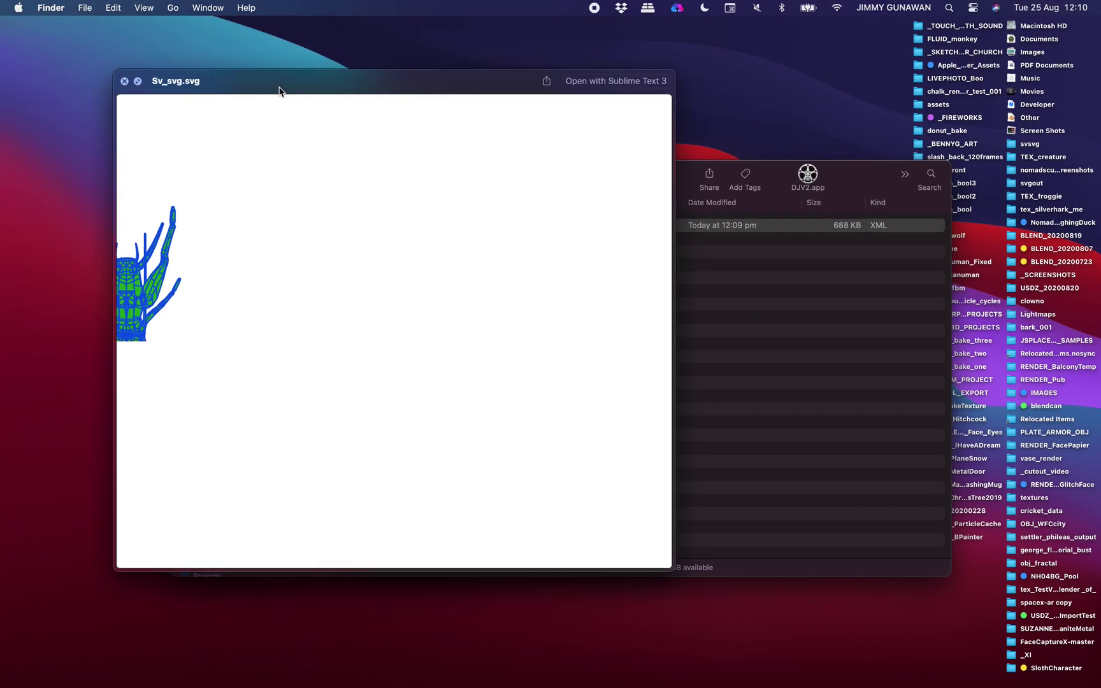
In Finder, close the outdated preview and reopen Sv_svg.svg to check the new page size
{"action": "left_click_drag", "start_coordinate": [655, 561], "coordinate": [732, 681]}
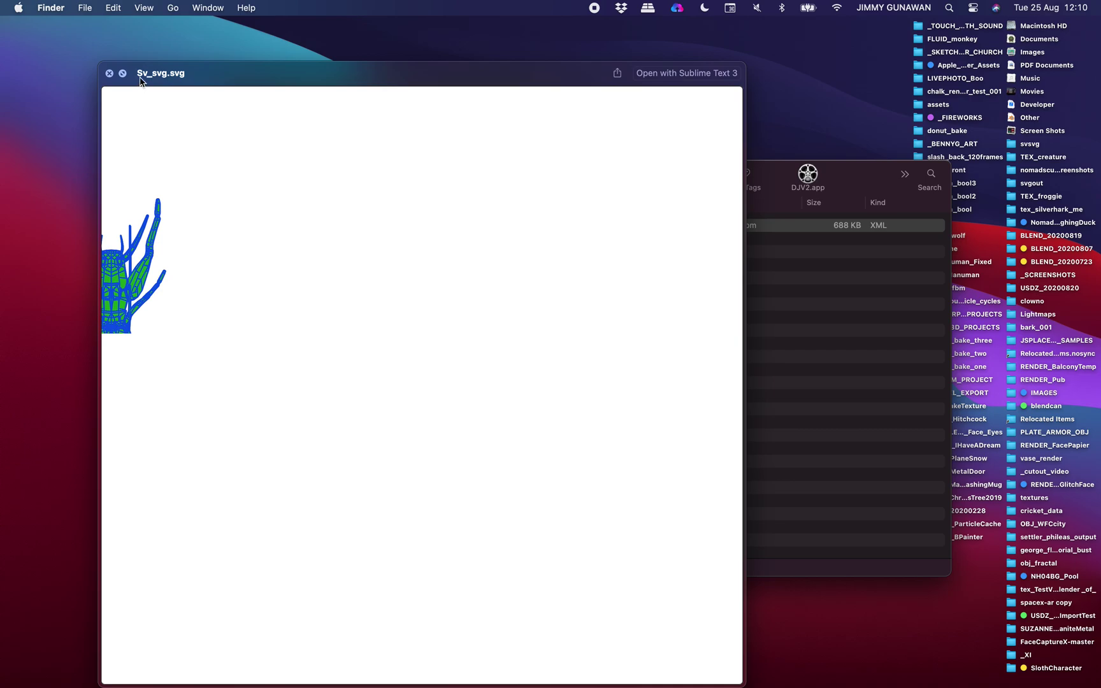
{"action": "left_click", "coordinate": [109, 74]}
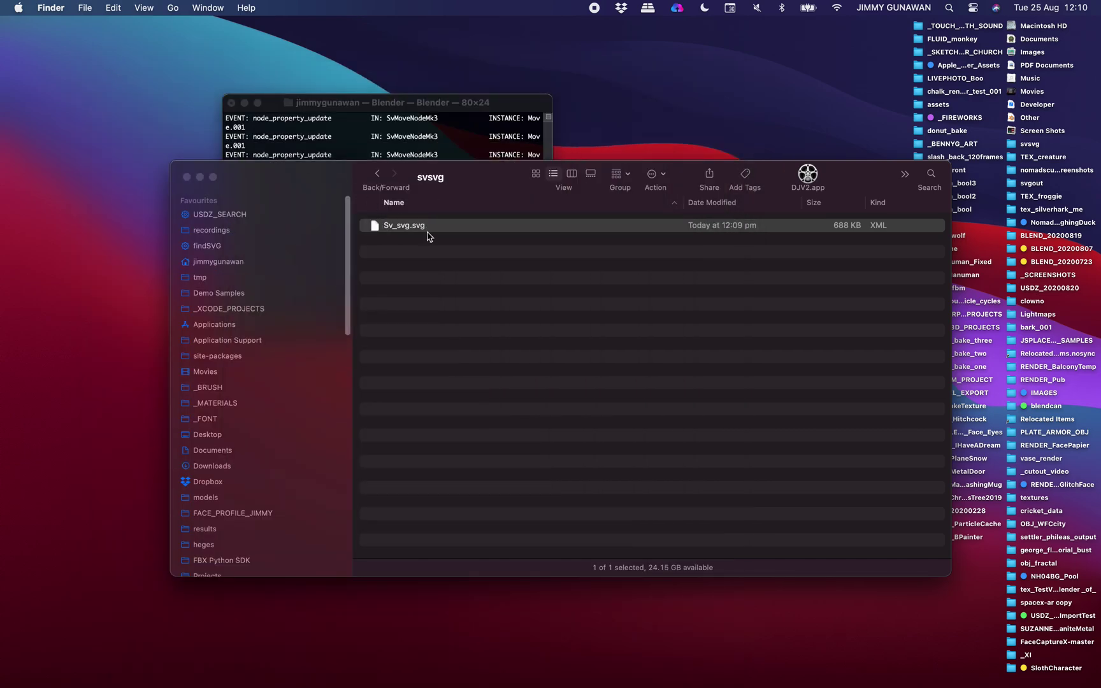
{"action": "left_click", "coordinate": [418, 226]}
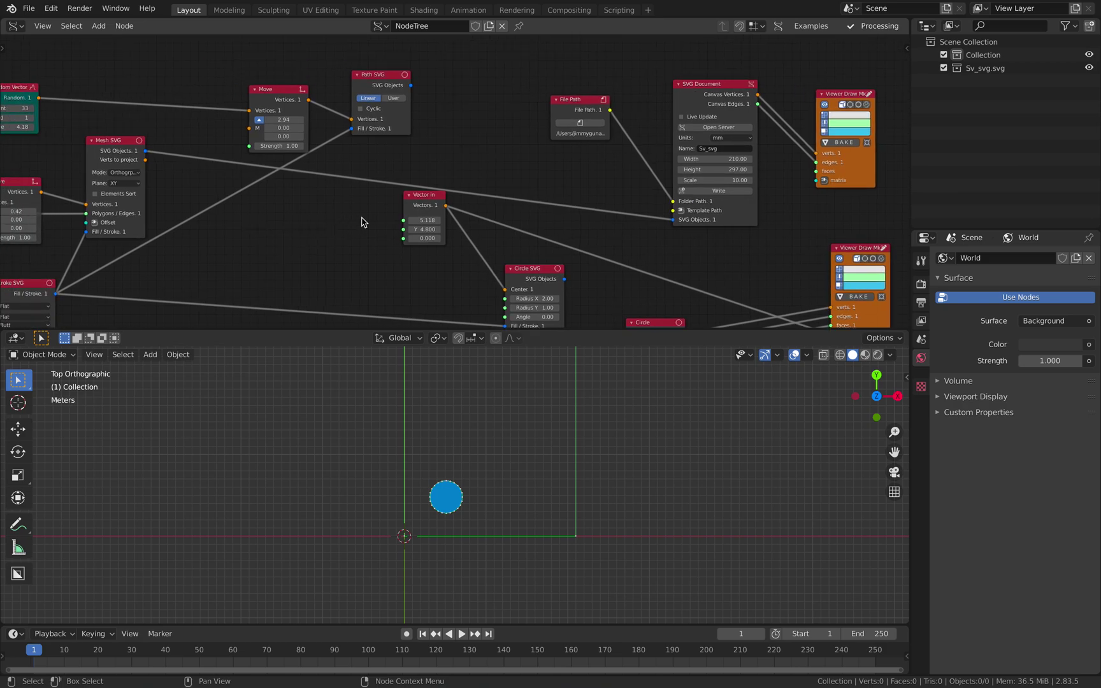
Try Scale values of 20 and 5 on the SVG Document node, write the file and check its preview in Finder
{"action": "left_click", "coordinate": [715, 180]}
{"action": "type", "text": "20"}
{"action": "key", "text": "Return"}
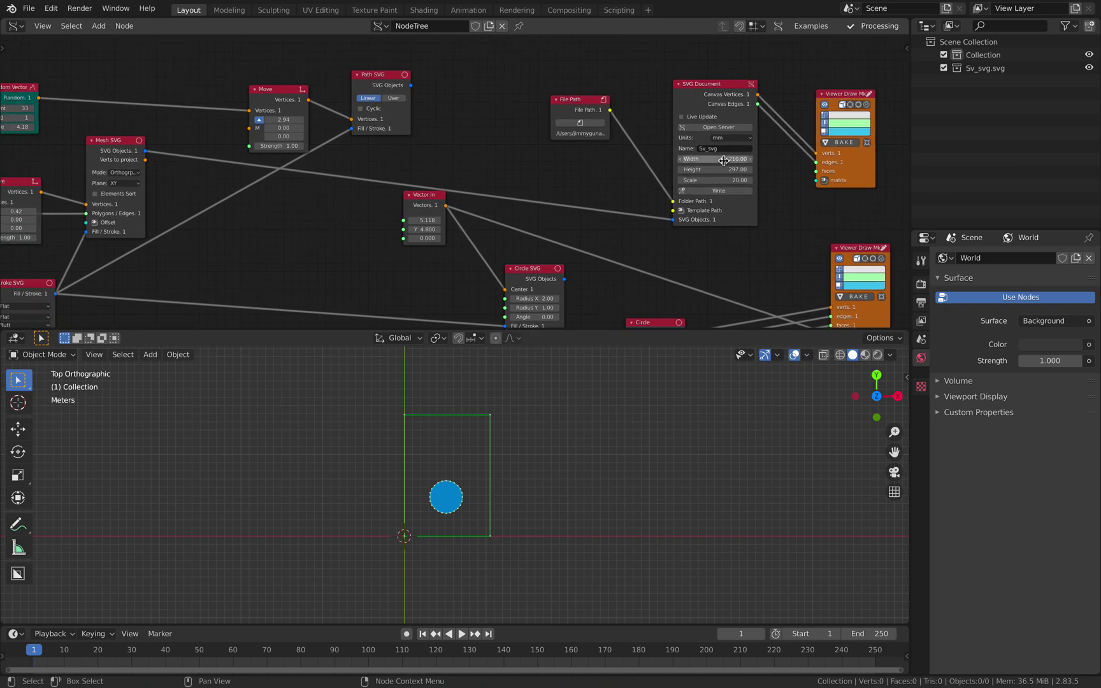
{"action": "left_click_drag", "start_coordinate": [718, 181], "coordinate": [728, 181]}
{"action": "left_click", "coordinate": [718, 181]}
{"action": "key", "text": "Escape"}
{"action": "left_click", "coordinate": [722, 181]}
{"action": "type", "text": "5"}
{"action": "key", "text": "Return"}
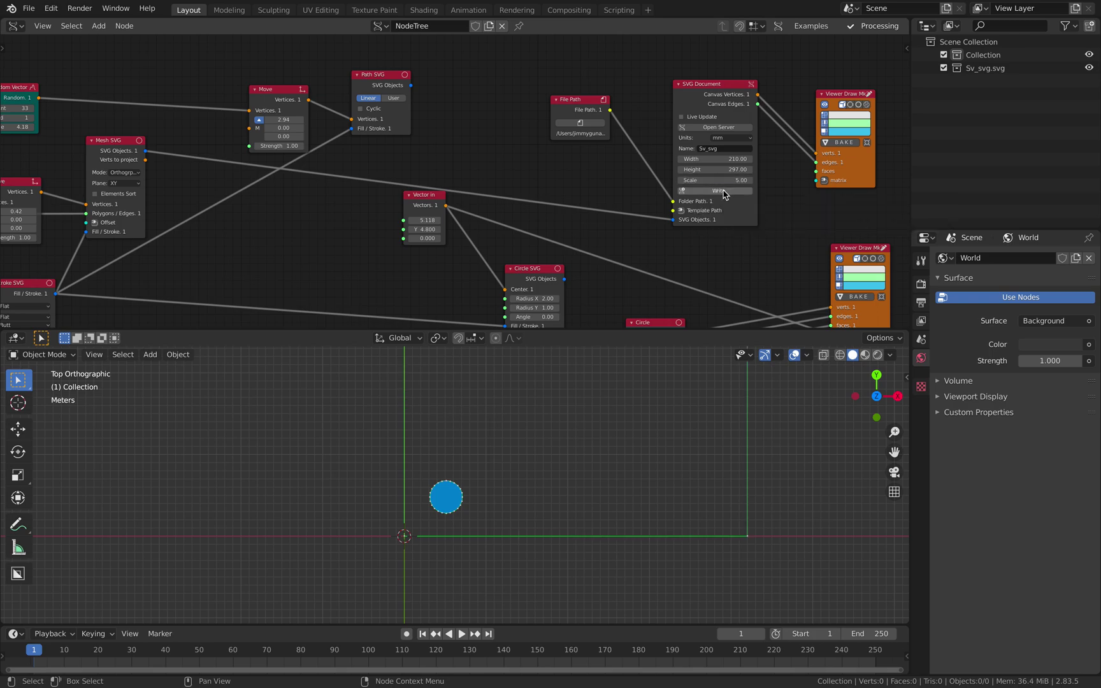
{"action": "key", "text": "ctrl+Left"}
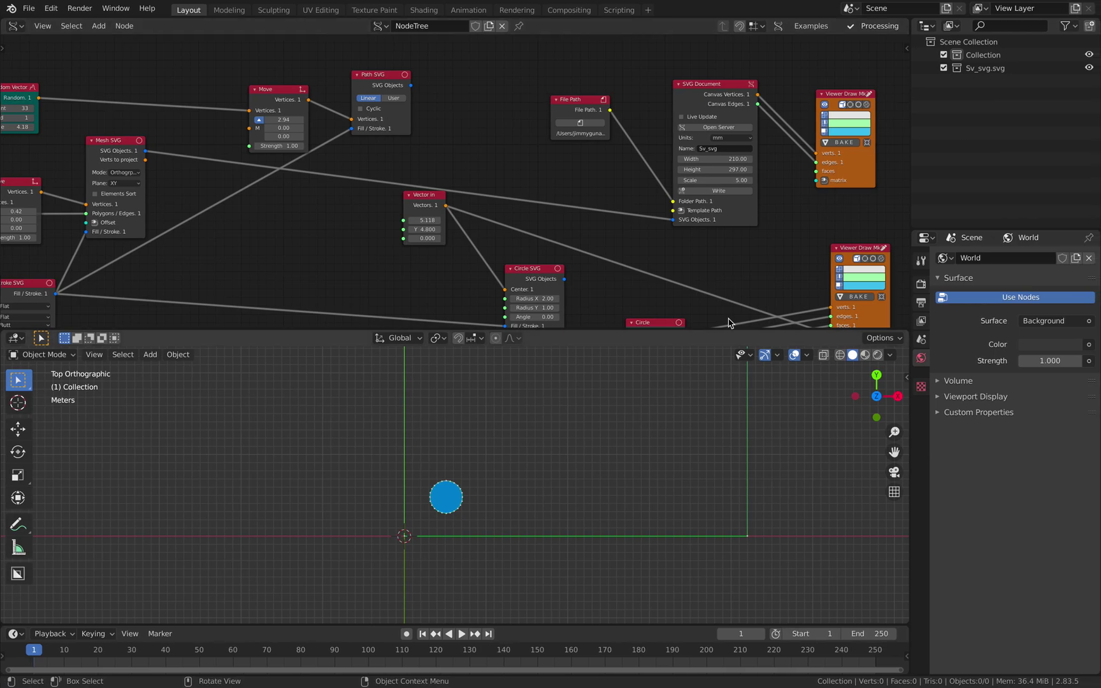
Set the SVG Document node's Scale to 20 and write the SVG file
{"action": "left_click", "coordinate": [742, 181]}
{"action": "type", "text": "5.0"}
{"action": "key", "text": "Return"}
{"action": "left_click", "coordinate": [736, 191]}
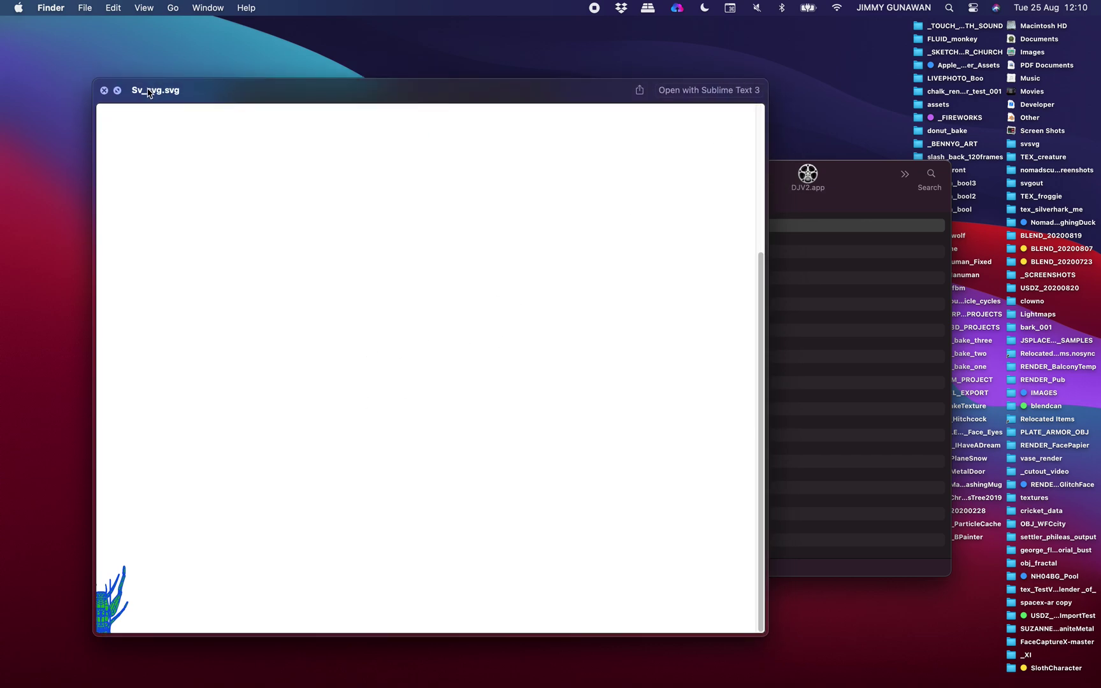
Switch to Finder, close the old preview and preview the rewritten Sv_svg.svg
{"action": "left_click", "coordinate": [105, 93]}
{"action": "left_click", "coordinate": [445, 229]}
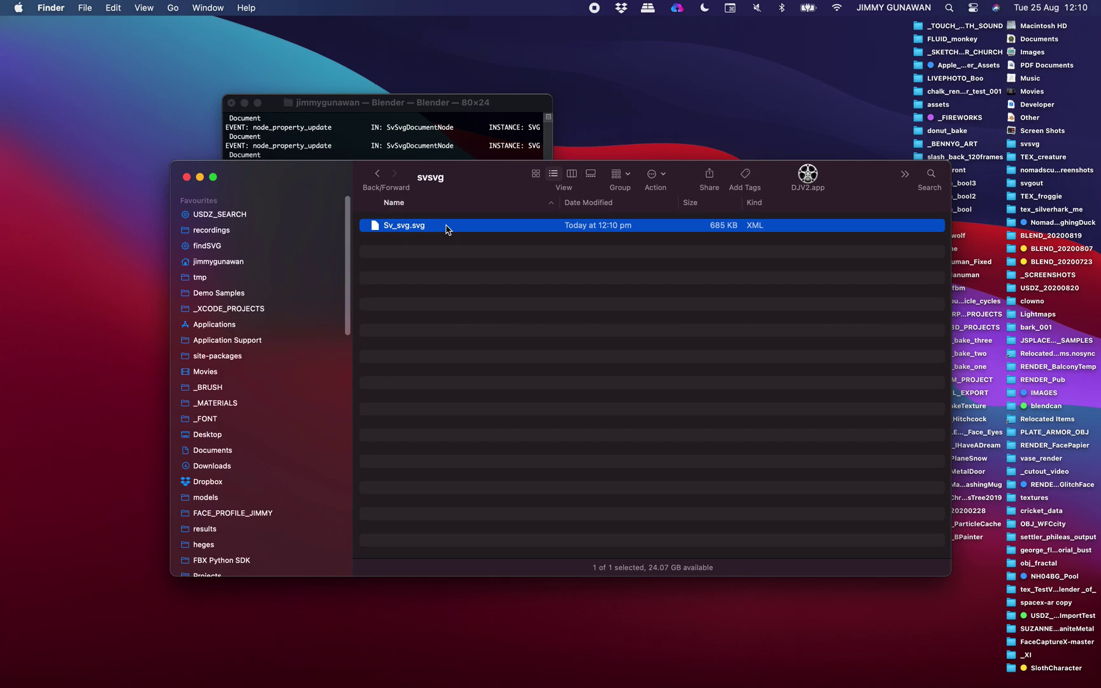
{"action": "key", "text": "space"}
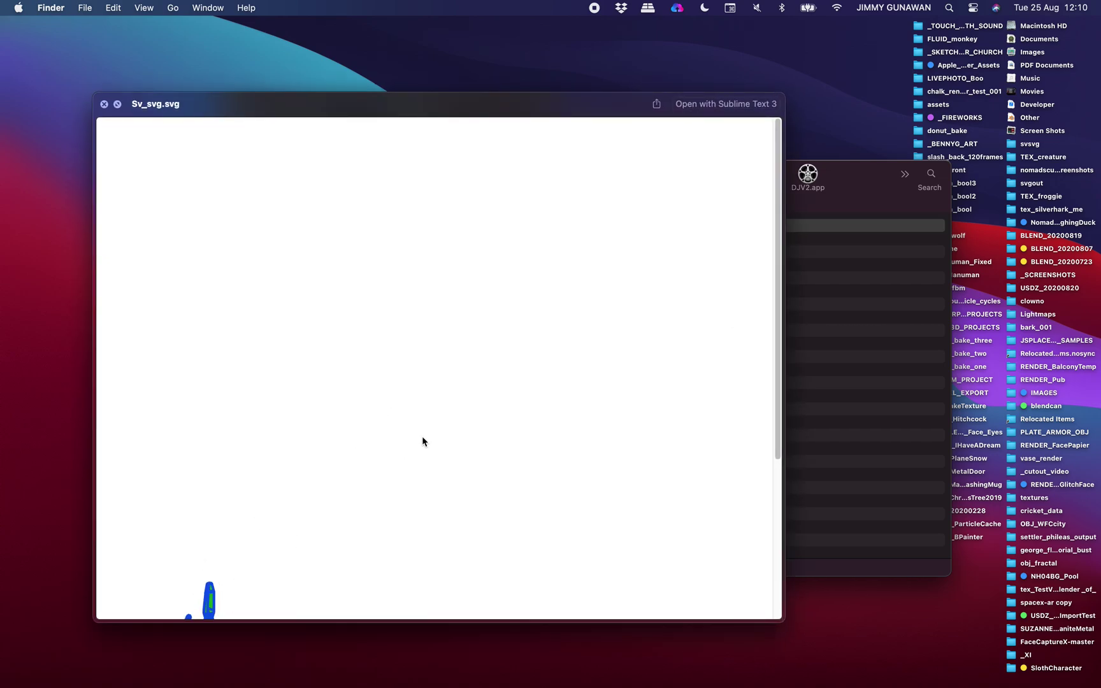
Set Y to 3.12 on the Move node after Cricket, rewrite the SVG and check it in the Finder preview
{"action": "key", "text": "ctrl+Right"}
{"action": "middle_click_drag", "start_coordinate": [484, 172], "coordinate": [668, 162]}
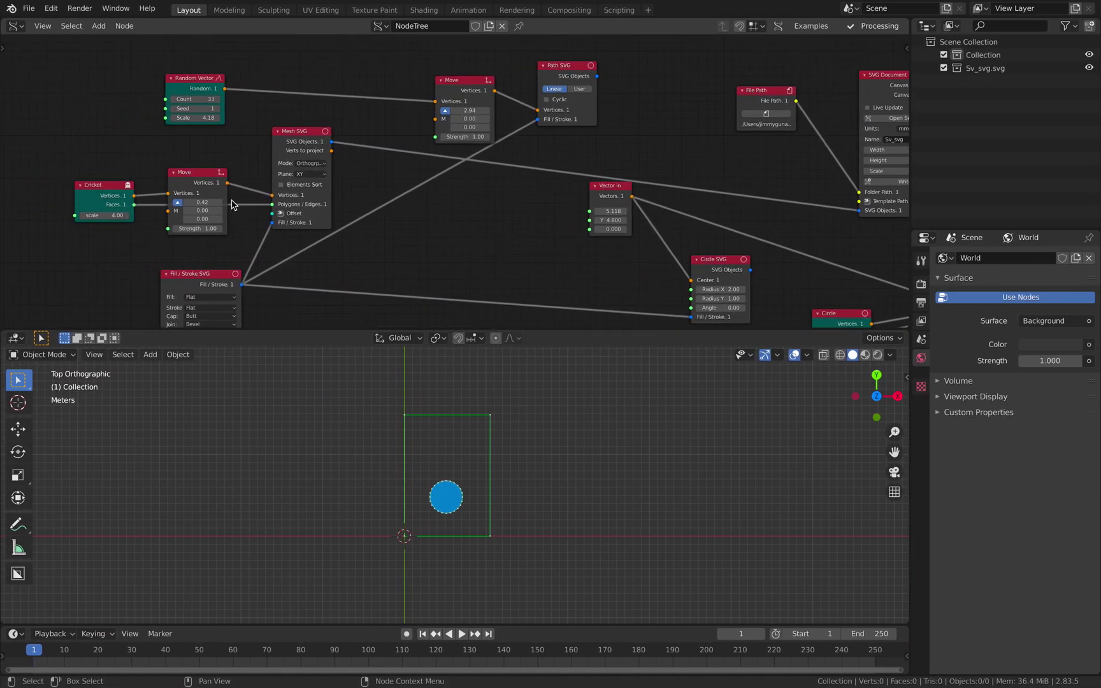
{"action": "left_click_drag", "start_coordinate": [203, 212], "coordinate": [229, 211]}
{"action": "scroll", "coordinate": [818, 193], "scroll_direction": "right", "scroll_amount": 4}
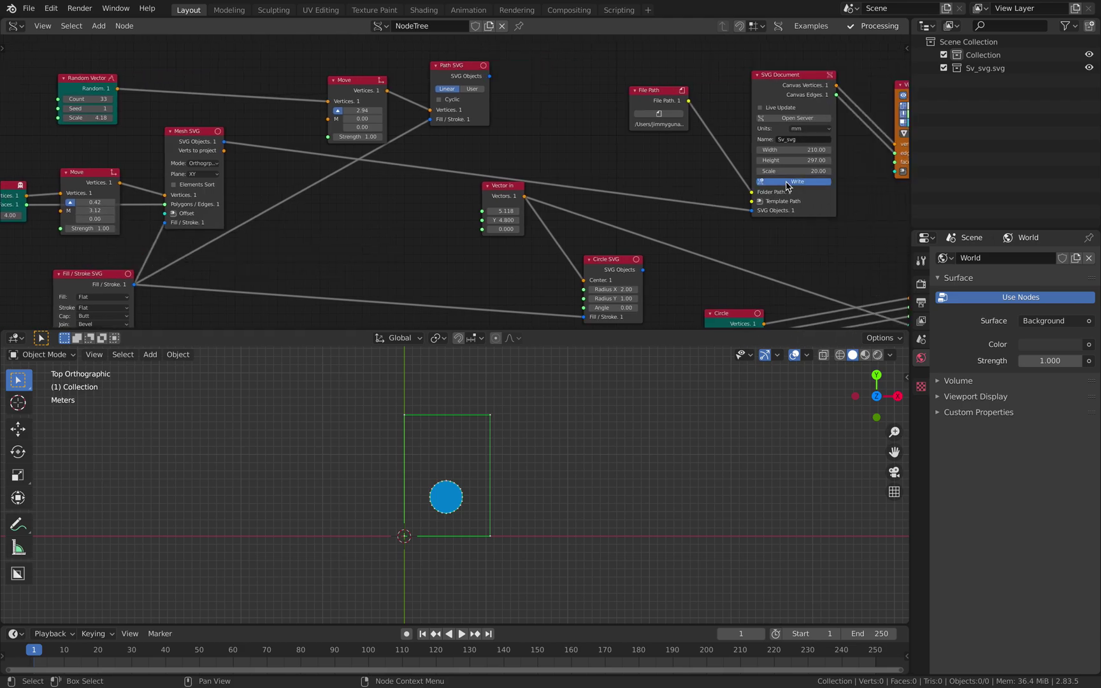
{"action": "key", "text": "ctrl+Left"}
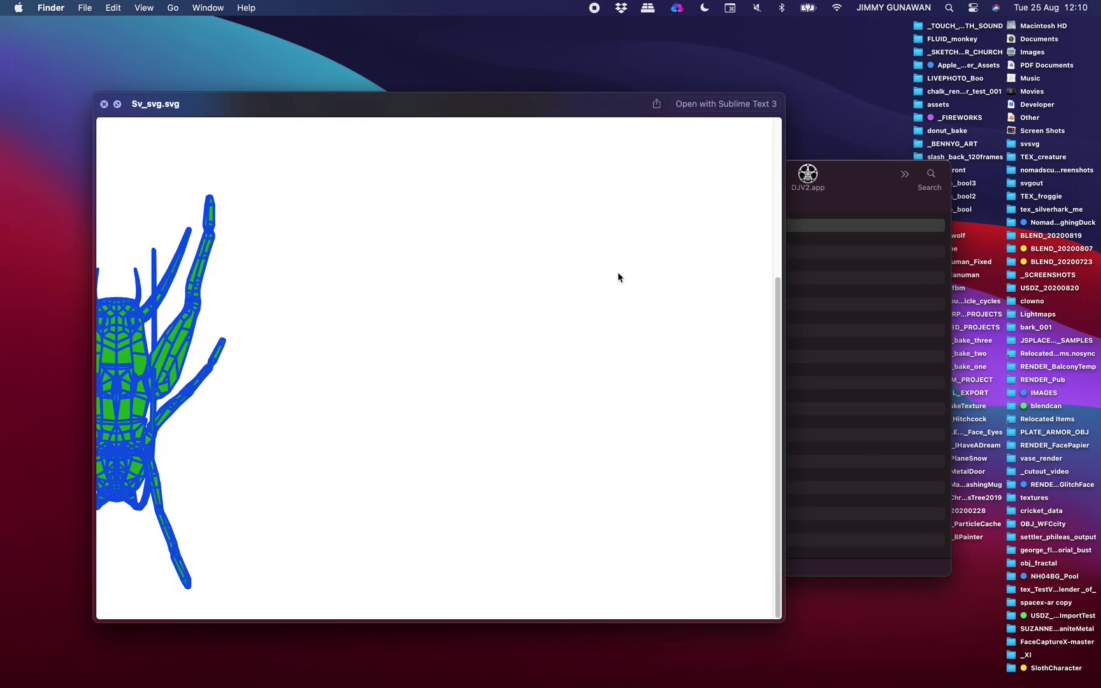
{"action": "key", "text": "ctrl+Right"}
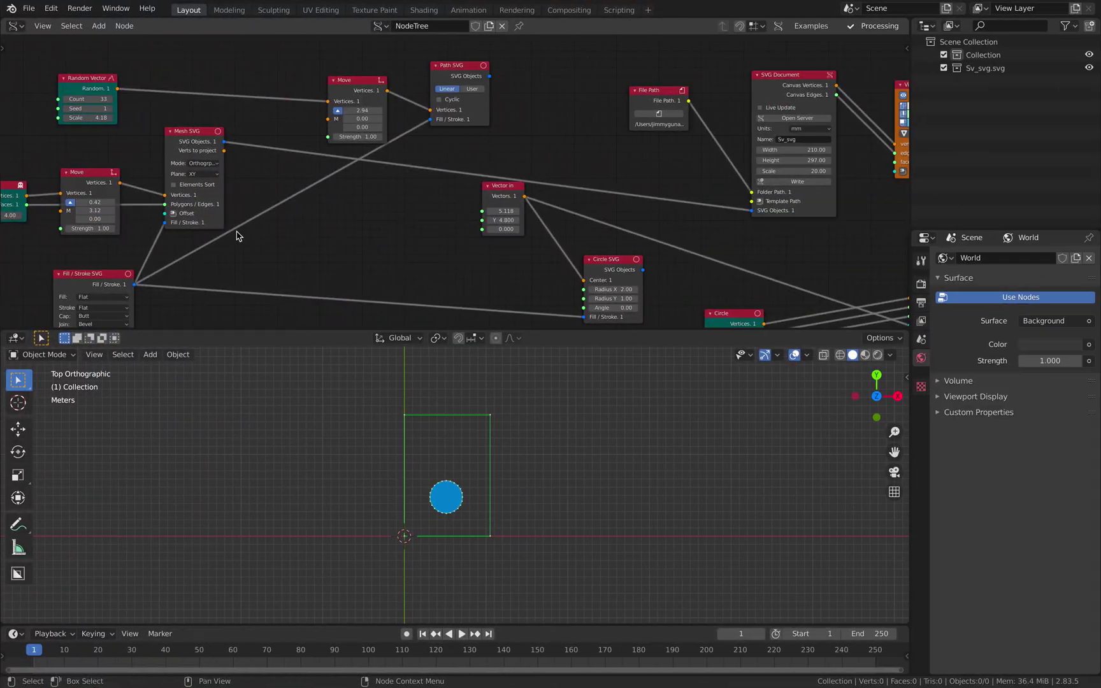
Set the same Move node's X to 1.44, then take Blender out of full screen and arrange its window beside the SVG preview
{"action": "scroll", "coordinate": [230, 223], "scroll_direction": "left", "scroll_amount": 3}
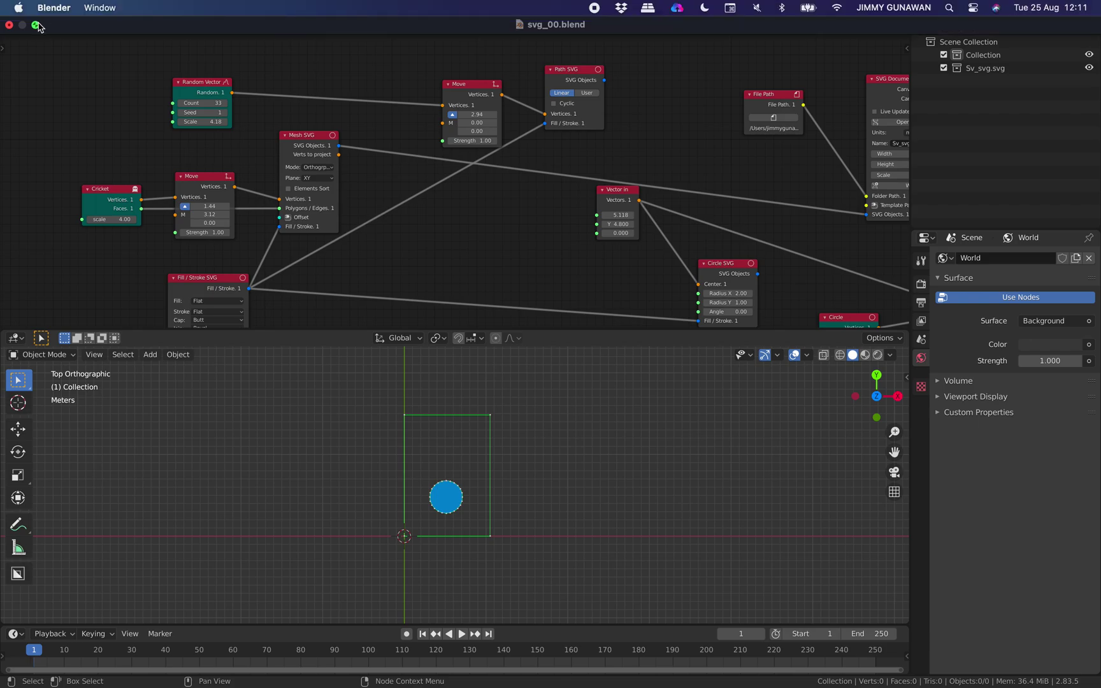
{"action": "left_click", "coordinate": [37, 25]}
{"action": "left_click_drag", "start_coordinate": [8, 21], "coordinate": [567, 29]}
{"action": "left_click_drag", "start_coordinate": [429, 103], "coordinate": [294, 79]}
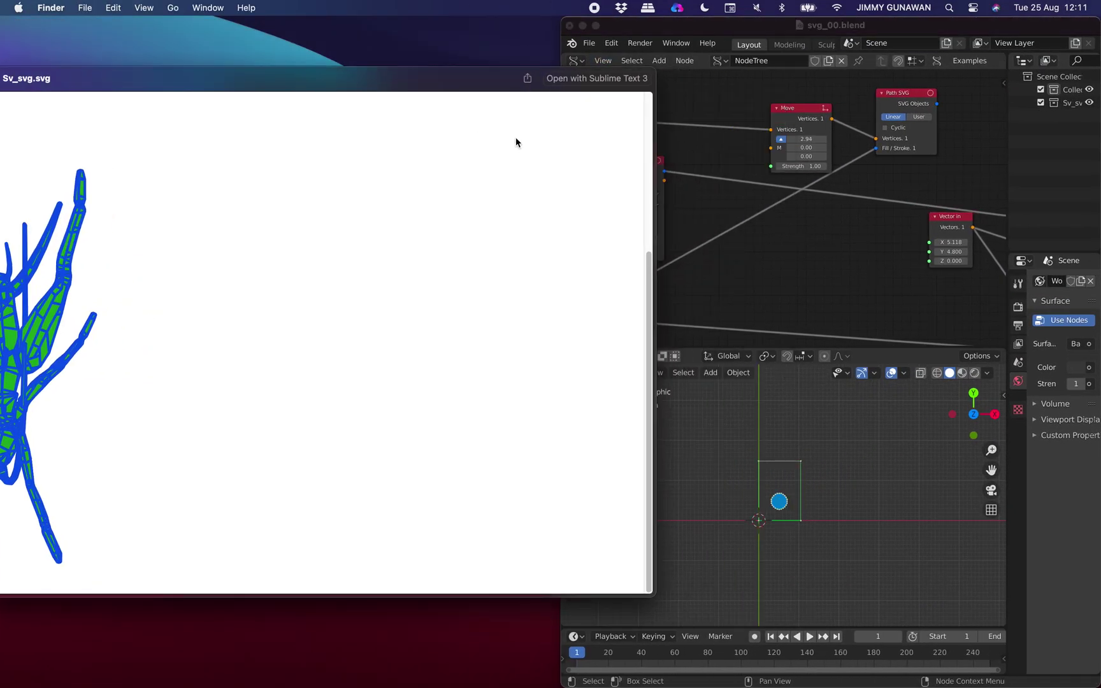
{"action": "left_click_drag", "start_coordinate": [657, 70], "coordinate": [428, 70]}
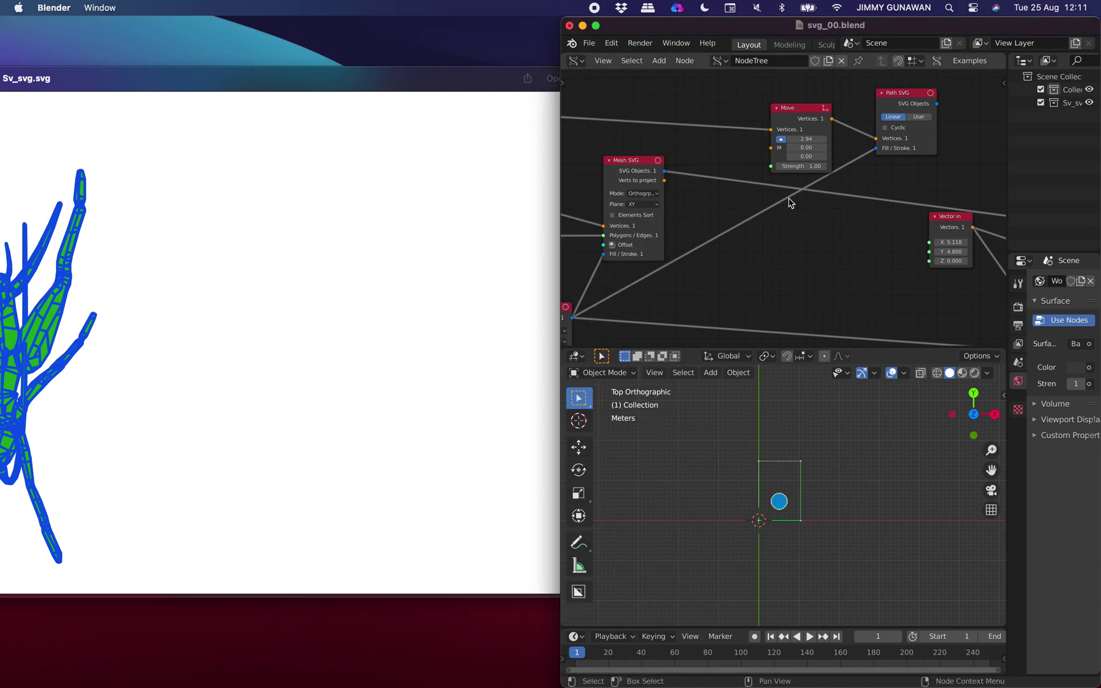
Write the SVG file again from the SVG Document node
{"action": "scroll", "coordinate": [803, 226], "scroll_direction": "down", "scroll_amount": 3}
{"action": "middle_click_drag", "start_coordinate": [804, 225], "coordinate": [692, 209]}
{"action": "middle_click_drag", "start_coordinate": [934, 234], "coordinate": [636, 239]}
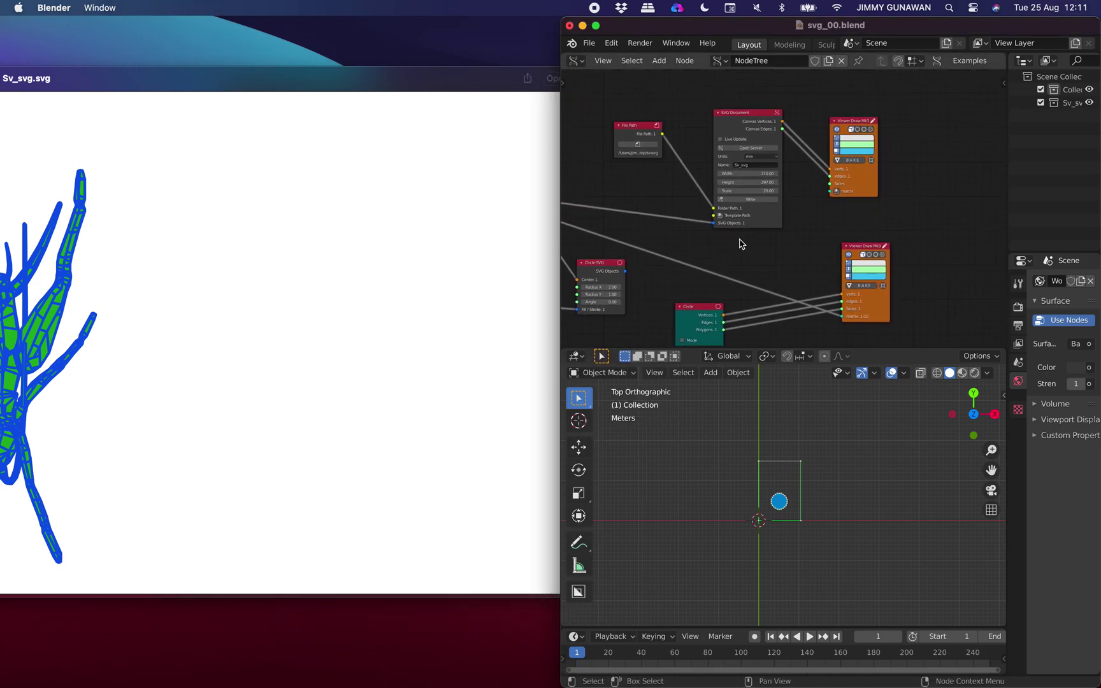
{"action": "scroll", "coordinate": [742, 242], "scroll_direction": "up", "scroll_amount": 2}
{"action": "left_click", "coordinate": [739, 198]}
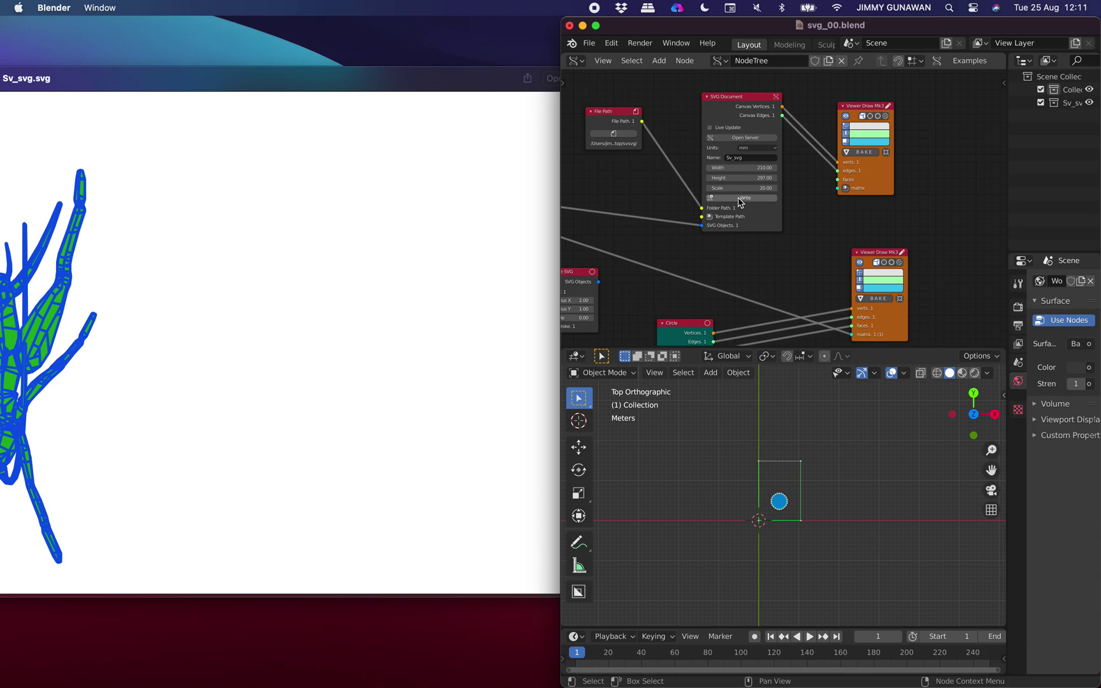
Set X to 1.80 on the Move node after Cricket and set the SVG Document node's scale to 10
{"action": "scroll", "coordinate": [739, 203], "scroll_direction": "left", "scroll_amount": 15}
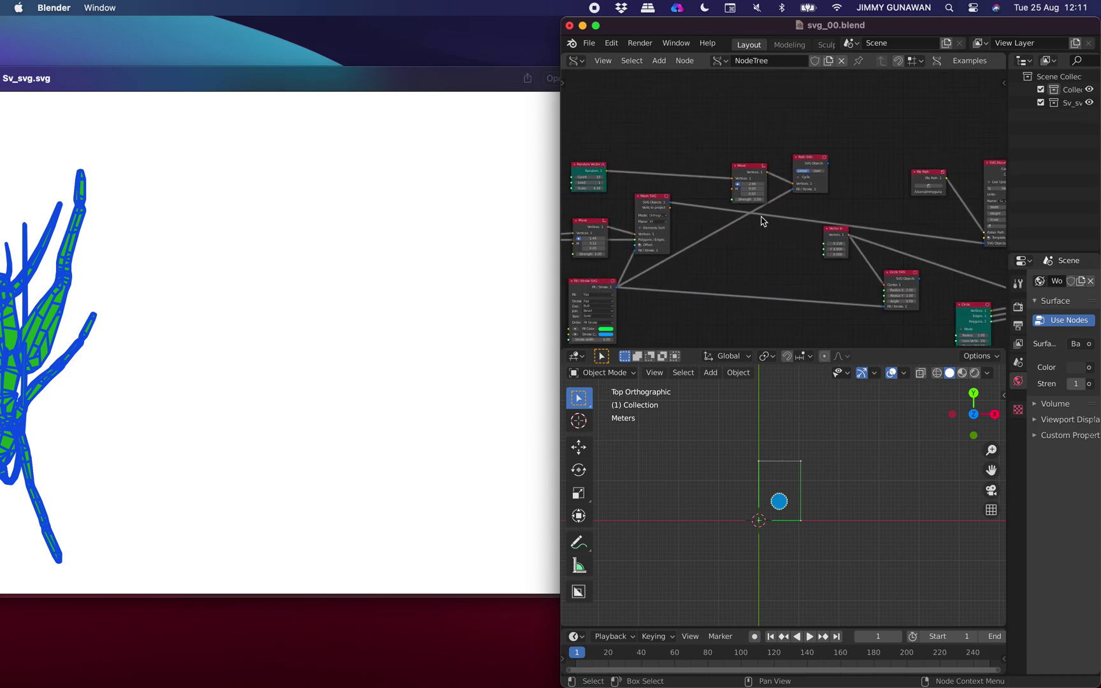
{"action": "scroll", "coordinate": [763, 221], "scroll_direction": "up", "scroll_amount": 3}
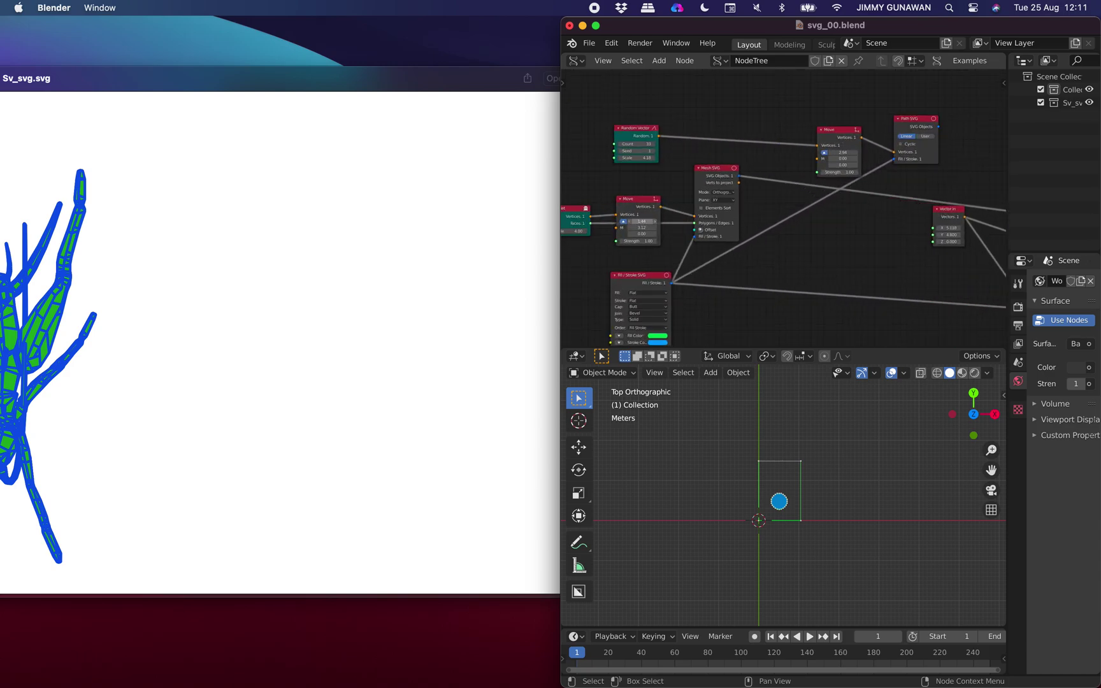
{"action": "scroll", "coordinate": [811, 239], "scroll_direction": "right", "scroll_amount": 15}
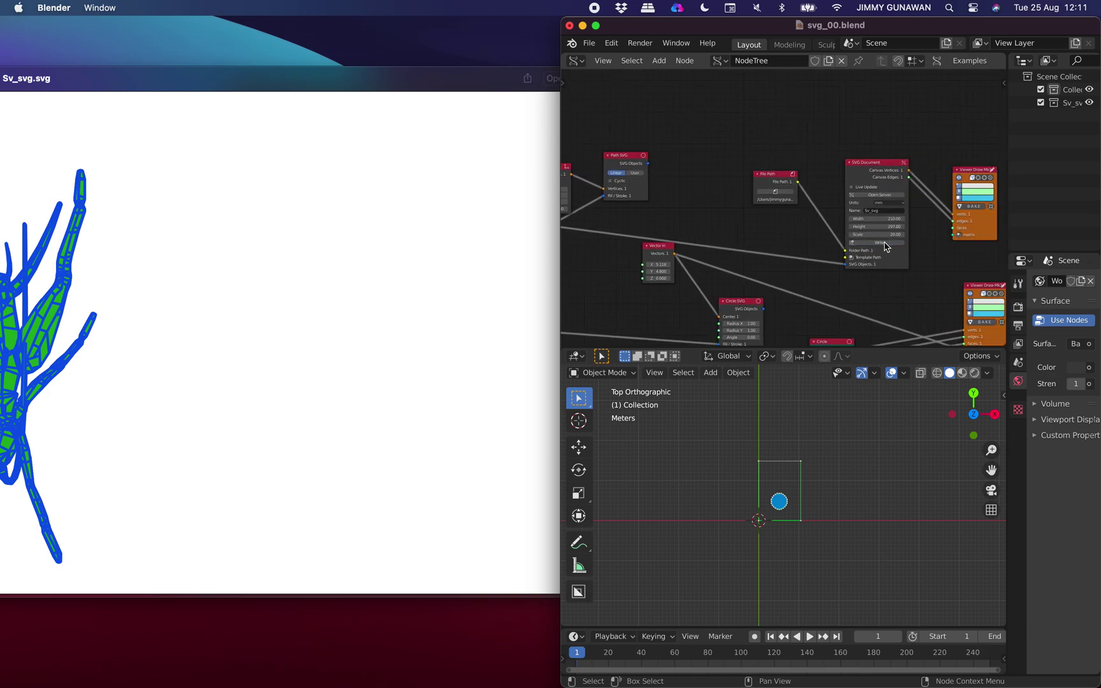
{"action": "scroll", "coordinate": [870, 241], "scroll_direction": "up", "scroll_amount": 2}
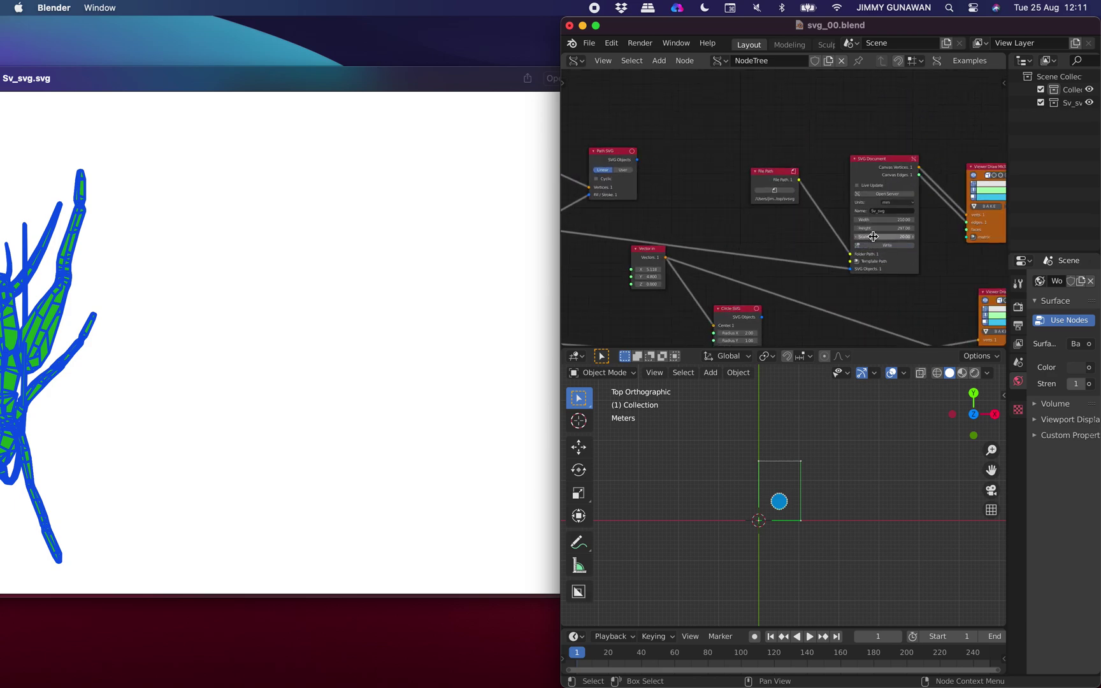
{"action": "left_click", "coordinate": [893, 238]}
{"action": "type", "text": "10"}
{"action": "key", "text": "Return"}
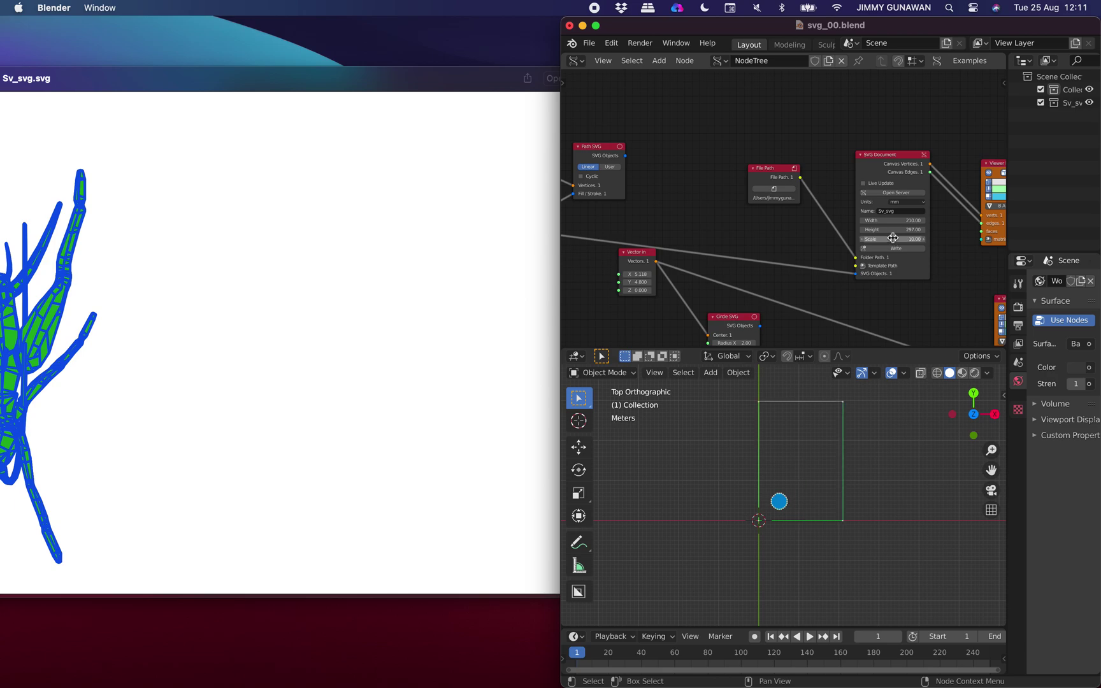
Switch to Finder, close the outdated preview and preview the rewritten Sv_svg.svg
{"action": "left_click", "coordinate": [515, 88]}
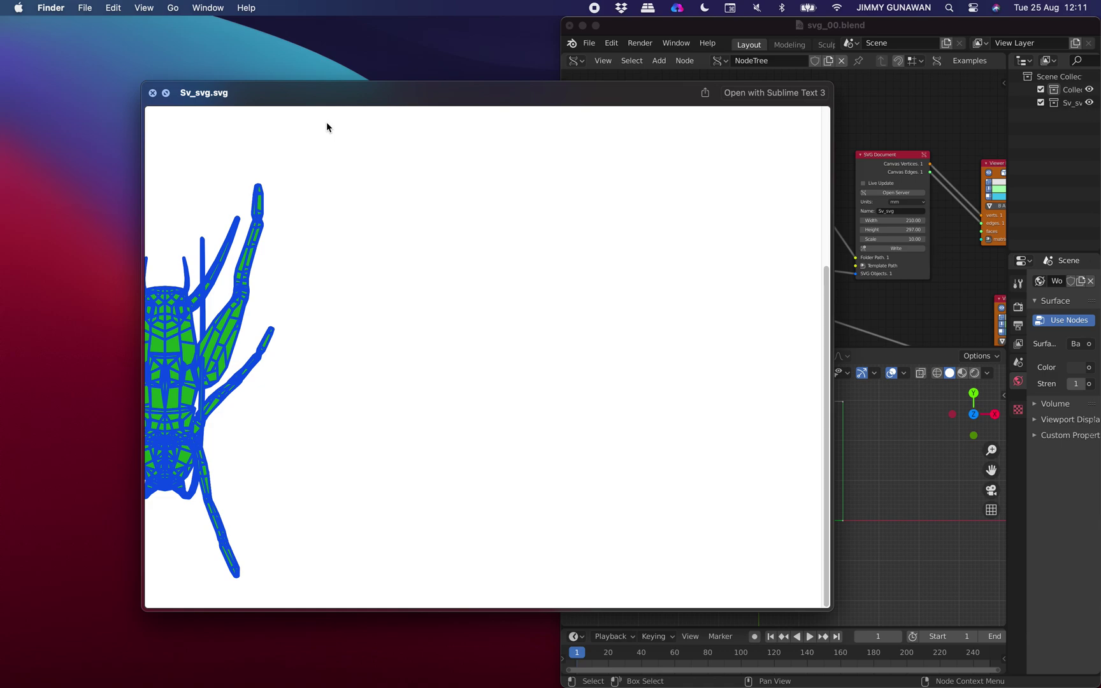
{"action": "left_click", "coordinate": [152, 92]}
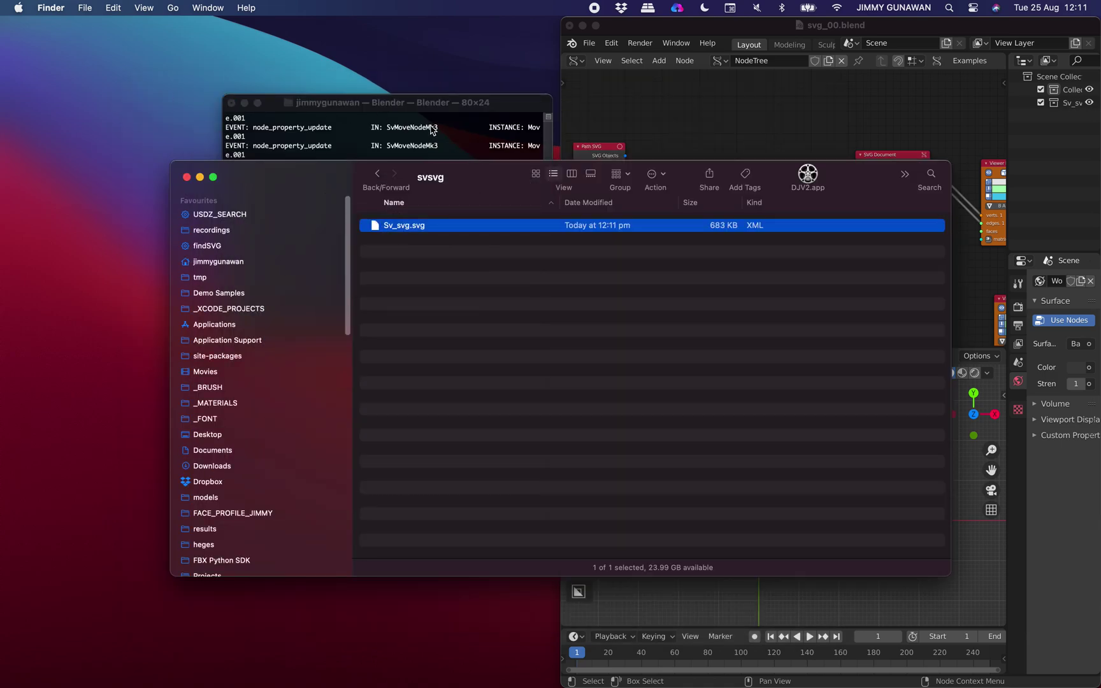
{"action": "left_click", "coordinate": [407, 226]}
{"action": "key", "text": "space"}
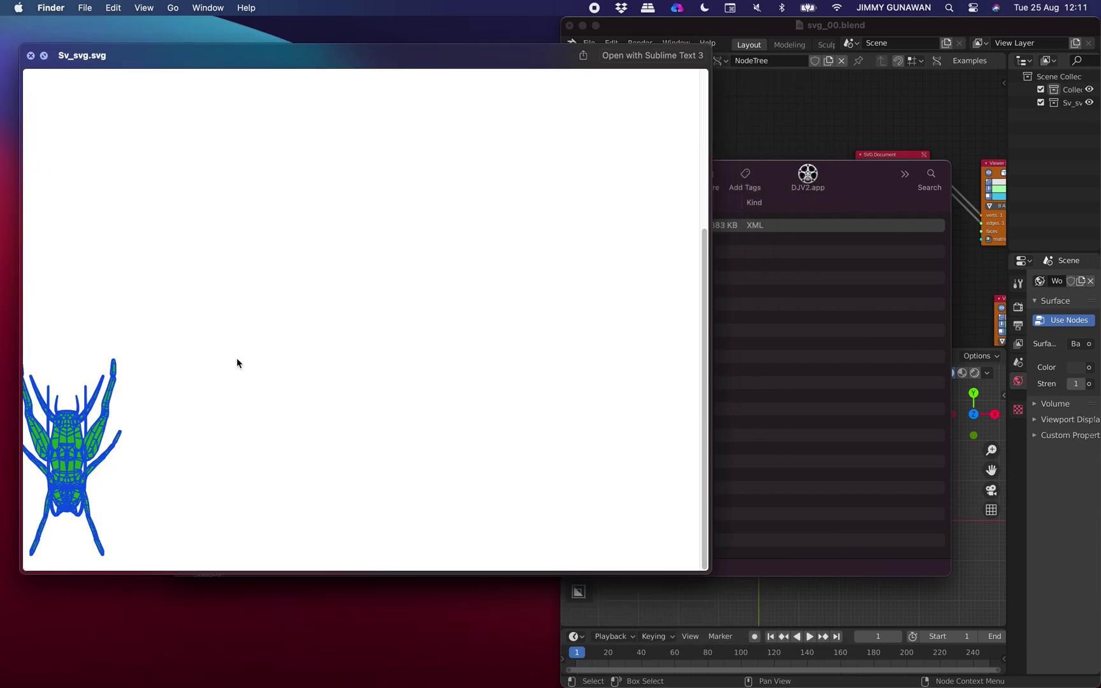
Switch back to Blender and move the Cricket and Move nodes away from Mesh SVG to free space between them
{"action": "left_click", "coordinate": [728, 127]}
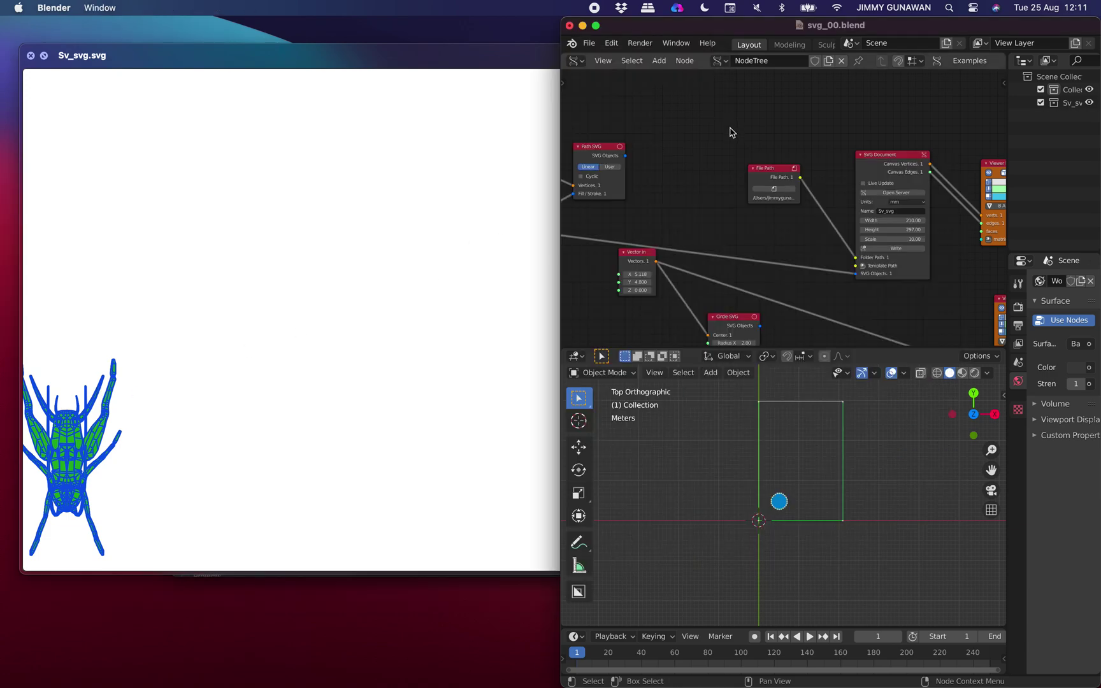
{"action": "middle_click_drag", "start_coordinate": [729, 130], "coordinate": [902, 144]}
{"action": "middle_click_drag", "start_coordinate": [766, 172], "coordinate": [892, 172]}
{"action": "middle_click_drag", "start_coordinate": [627, 186], "coordinate": [841, 181]}
{"action": "left_click_drag", "start_coordinate": [767, 165], "coordinate": [756, 146]}
{"action": "middle_click_drag", "start_coordinate": [725, 260], "coordinate": [738, 188]}
{"action": "left_click_drag", "start_coordinate": [689, 198], "coordinate": [575, 217]}
{"action": "left_click_drag", "start_coordinate": [771, 188], "coordinate": [634, 162]}
{"action": "scroll", "coordinate": [713, 180], "scroll_direction": "up", "scroll_amount": 2}
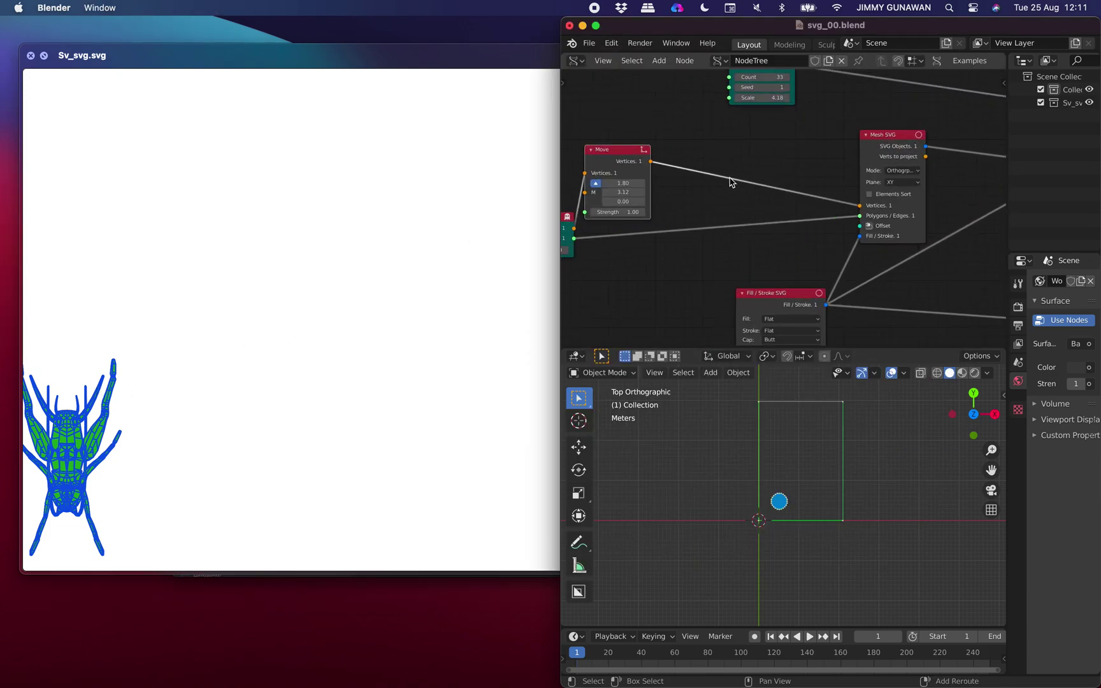
Insert a Transform Mesh node on the link between Move and Mesh SVG
{"action": "key", "text": "alt+space"}
{"action": "type", "text": "transform"}
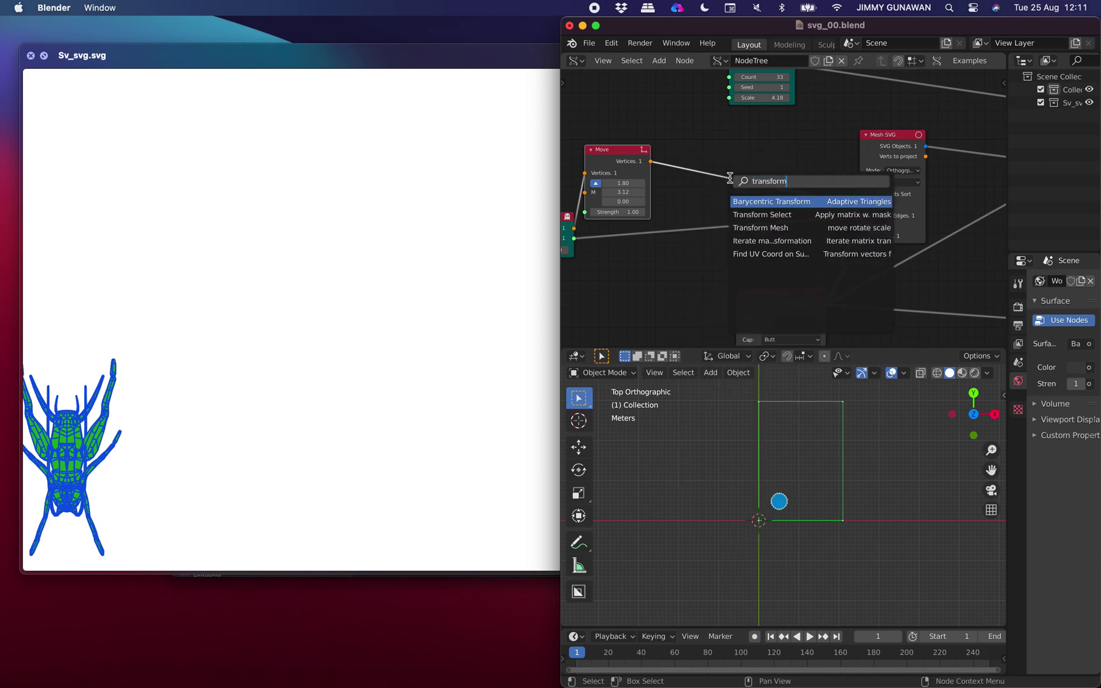
{"action": "key", "text": "Down"}
{"action": "key", "text": "Down"}
{"action": "key", "text": "Return"}
{"action": "left_click", "coordinate": [717, 197]}
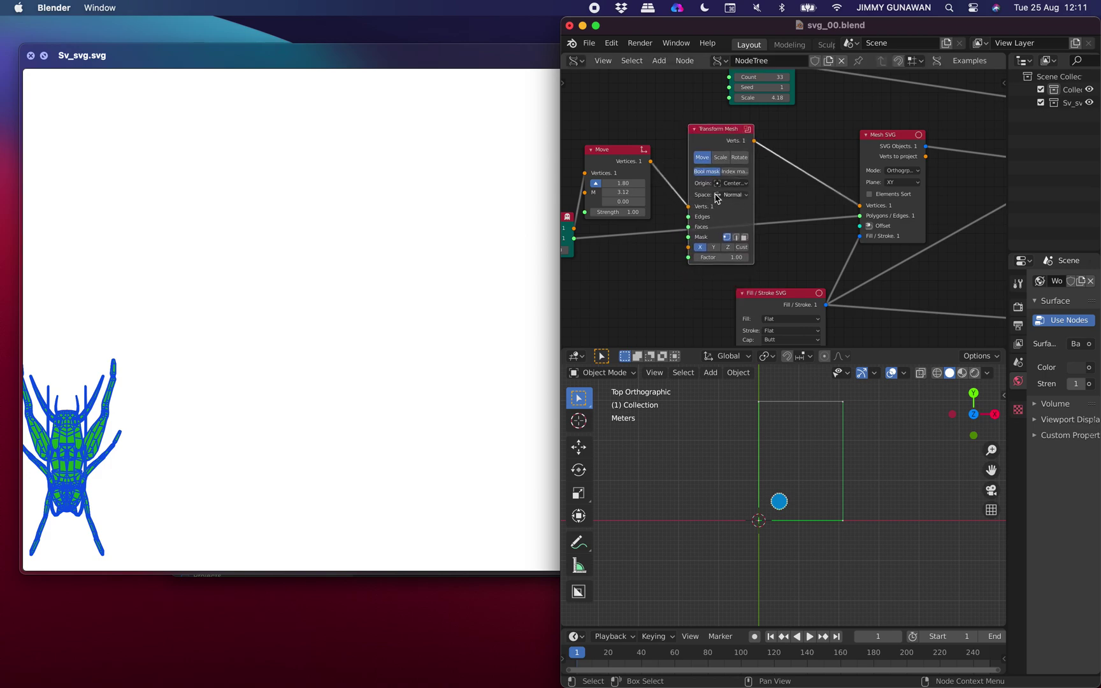
Shift the Transform Mesh node up and link Cricket's Faces output to its Faces input
{"action": "scroll", "coordinate": [715, 194], "scroll_direction": "up", "scroll_amount": 1}
{"action": "left_click_drag", "start_coordinate": [701, 127], "coordinate": [694, 109]}
{"action": "middle_click_drag", "start_coordinate": [612, 190], "coordinate": [704, 186]}
{"action": "left_click", "coordinate": [616, 212]}
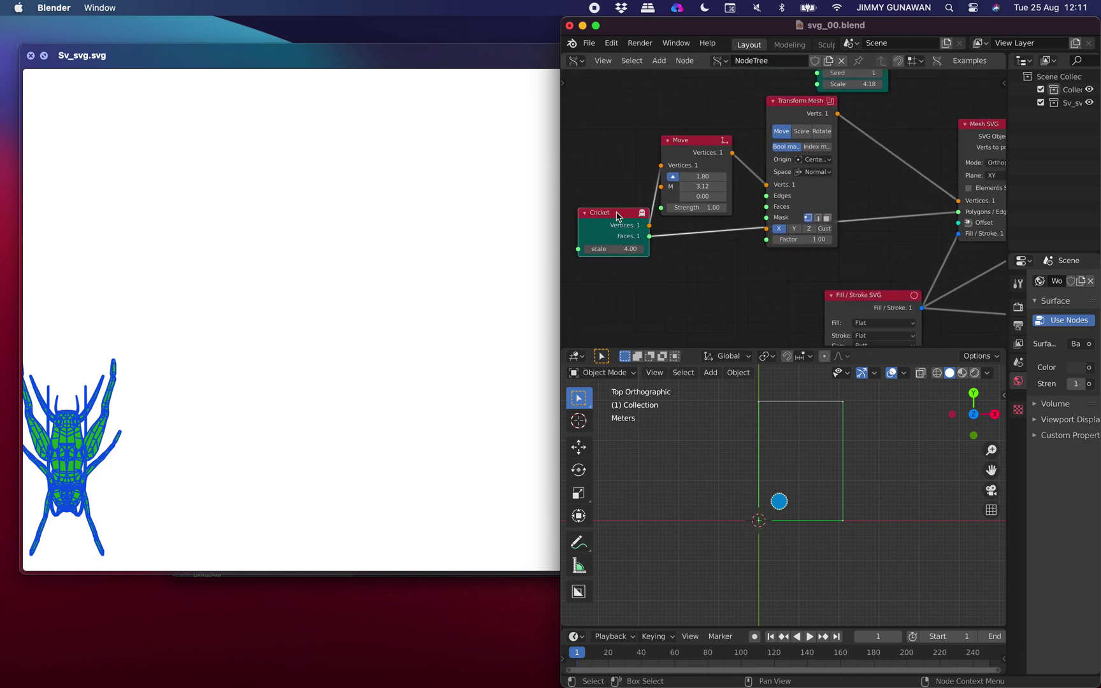
{"action": "left_click_drag", "start_coordinate": [616, 212], "coordinate": [769, 209]}
{"action": "scroll", "coordinate": [813, 148], "scroll_direction": "up", "scroll_amount": 2}
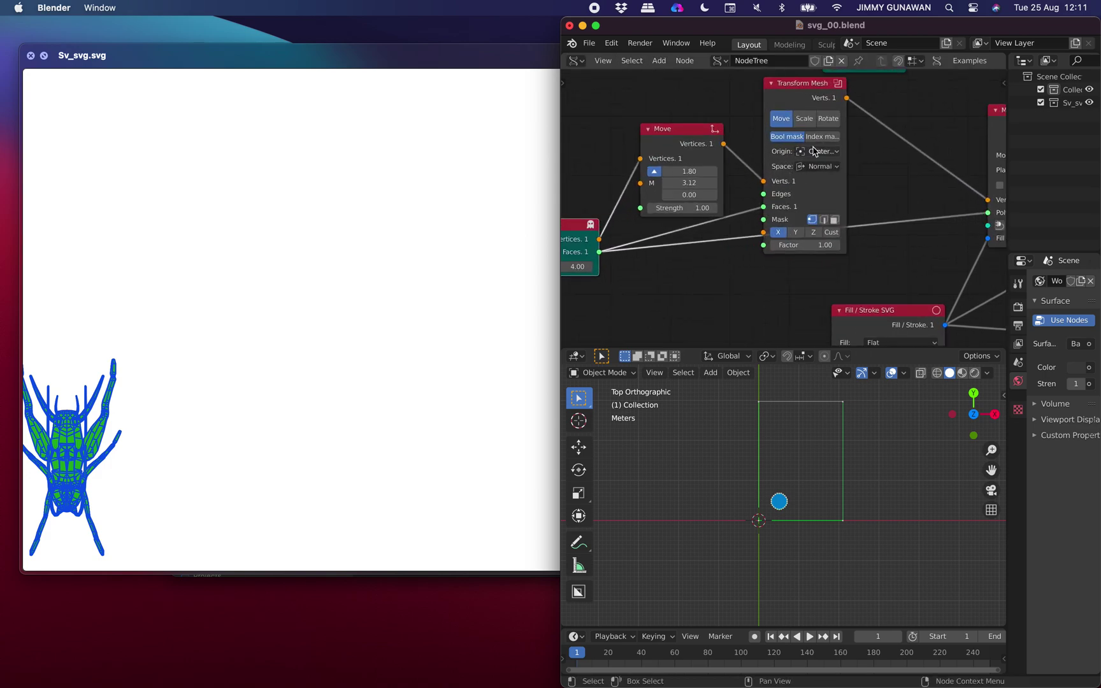
Set Transform Mesh to rotate about the Y axis with a factor of 3.52
{"action": "left_click", "coordinate": [829, 118]}
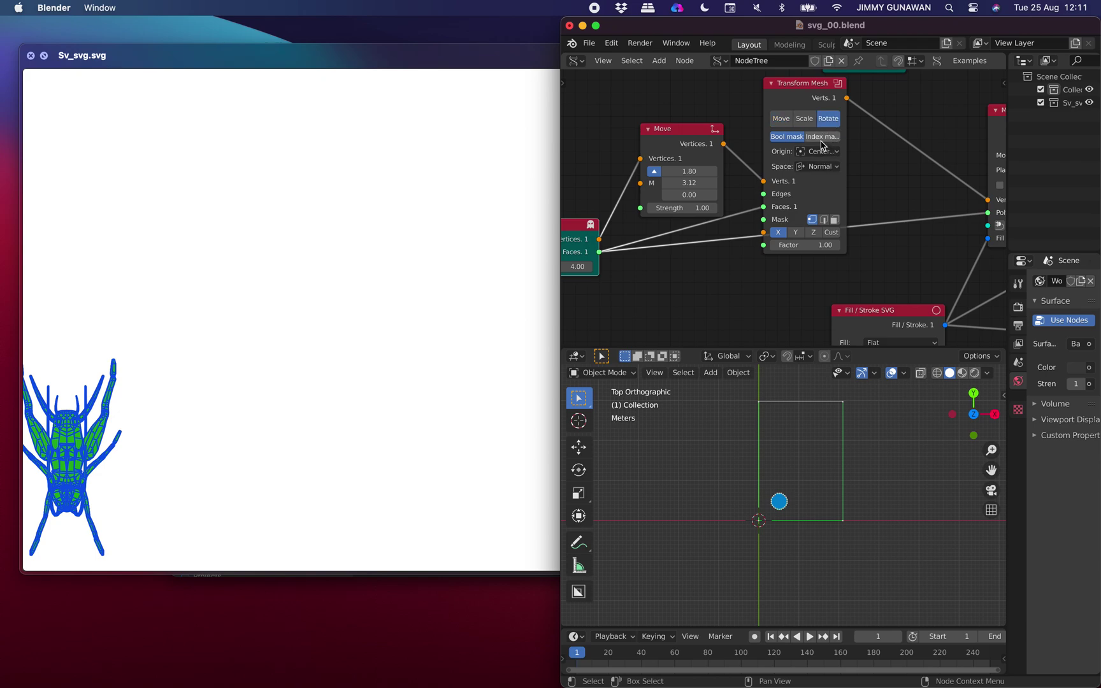
{"action": "left_click_drag", "start_coordinate": [802, 246], "coordinate": [836, 246]}
{"action": "left_click", "coordinate": [798, 234]}
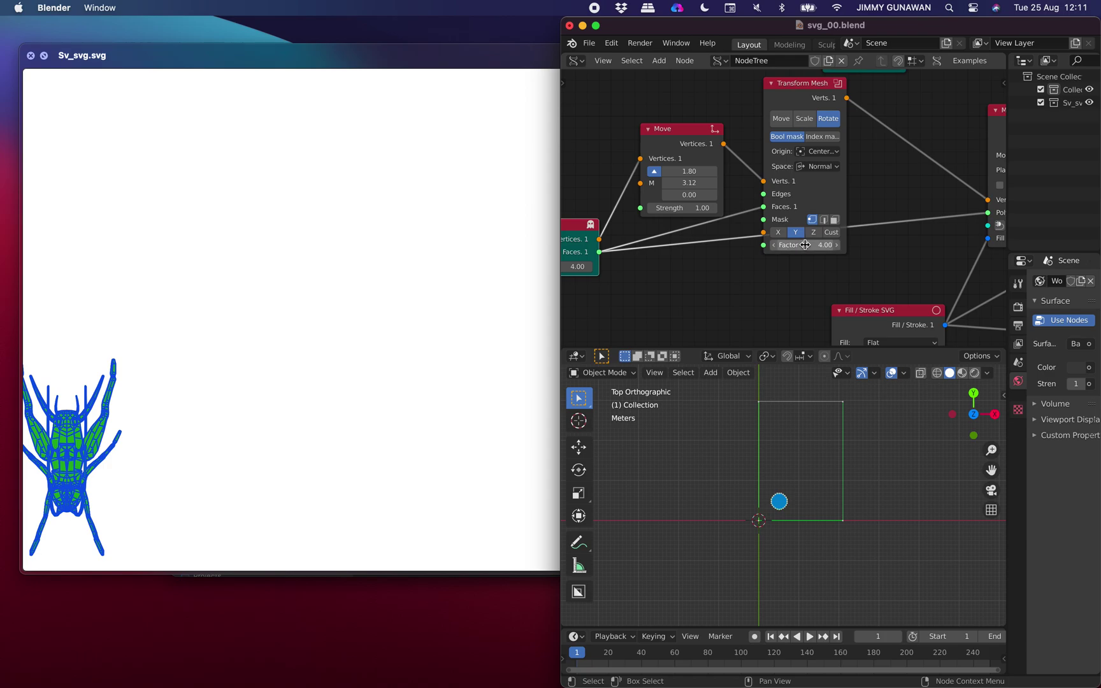
Delete the Transform Mesh node
{"action": "middle_click_drag", "start_coordinate": [918, 225], "coordinate": [786, 233]}
{"action": "scroll", "coordinate": [786, 233], "scroll_direction": "down", "scroll_amount": 3}
{"action": "left_click", "coordinate": [697, 126]}
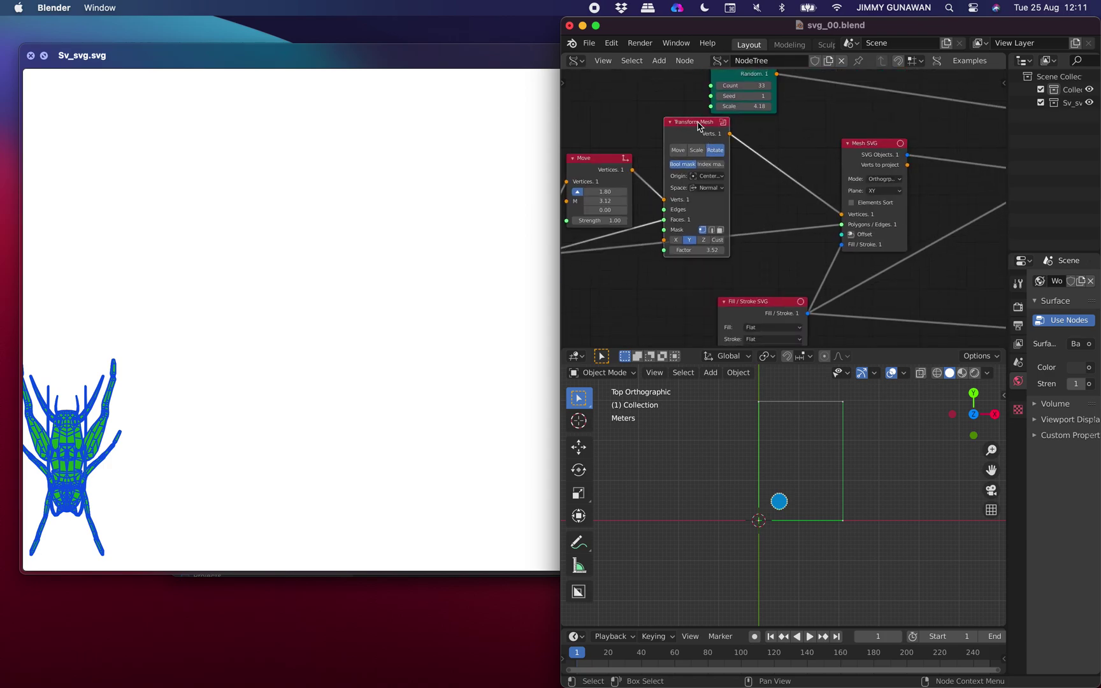
{"action": "key", "text": "x"}
Add a Rotate node between Move and Mesh SVG and wire the vertices through it, using Euler mode
{"action": "middle_click_drag", "start_coordinate": [681, 165], "coordinate": [765, 162]}
{"action": "key", "text": "alt+space"}
{"action": "type", "text": "rota"}
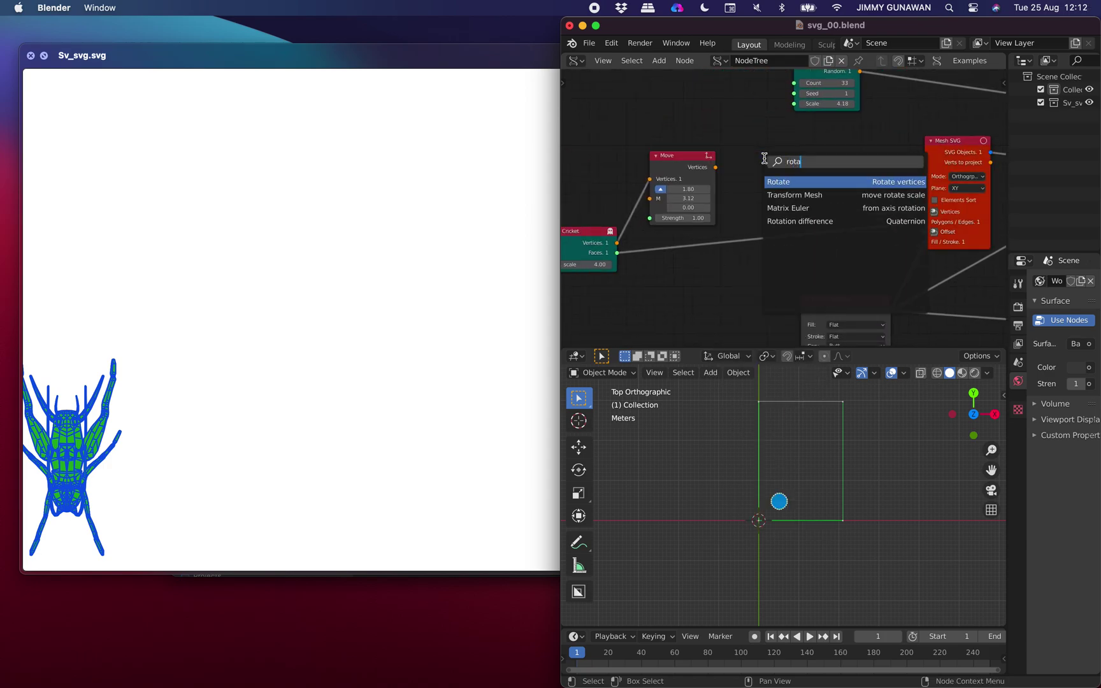
{"action": "key", "text": "Return"}
{"action": "left_click", "coordinate": [756, 131]}
{"action": "left_click_drag", "start_coordinate": [715, 167], "coordinate": [756, 176]}
{"action": "left_click", "coordinate": [789, 163]}
{"action": "left_click_drag", "start_coordinate": [821, 149], "coordinate": [904, 217]}
Set the Rotate node's Euler angles to X 0.48, Y 1.20 and Z 1.92
{"action": "scroll", "coordinate": [854, 209], "scroll_direction": "up", "scroll_amount": 1}
{"action": "left_click_drag", "start_coordinate": [792, 206], "coordinate": [803, 228]}
{"action": "left_click", "coordinate": [868, 207]}
{"action": "scroll", "coordinate": [867, 207], "scroll_direction": "down", "scroll_amount": 3}
{"action": "middle_click_drag", "start_coordinate": [959, 200], "coordinate": [831, 233]}
{"action": "middle_click_drag", "start_coordinate": [935, 214], "coordinate": [668, 225]}
{"action": "middle_click_drag", "start_coordinate": [893, 219], "coordinate": [666, 210]}
Set X to 3 on the Move node after Cricket
{"action": "middle_click_drag", "start_coordinate": [780, 209], "coordinate": [965, 175]}
{"action": "middle_click_drag", "start_coordinate": [606, 209], "coordinate": [818, 196]}
{"action": "scroll", "coordinate": [703, 172], "scroll_direction": "up", "scroll_amount": 1}
{"action": "middle_click_drag", "start_coordinate": [702, 172], "coordinate": [862, 184]}
{"action": "scroll", "coordinate": [784, 194], "scroll_direction": "up", "scroll_amount": 2}
{"action": "middle_click_drag", "start_coordinate": [784, 194], "coordinate": [845, 193]}
{"action": "scroll", "coordinate": [750, 202], "scroll_direction": "up", "scroll_amount": 1}
{"action": "left_click_drag", "start_coordinate": [688, 210], "coordinate": [690, 210]}
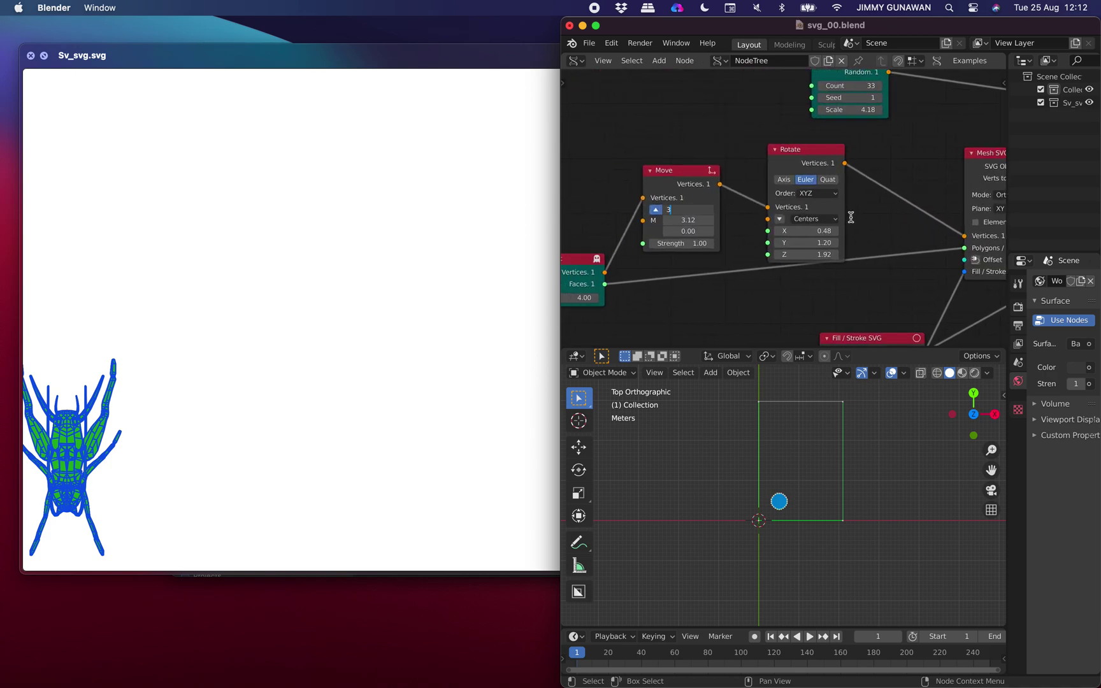
Rewrite the SVG file from the SVG Document node
{"action": "scroll", "coordinate": [826, 216], "scroll_direction": "down", "scroll_amount": 2}
{"action": "scroll", "coordinate": [815, 215], "scroll_direction": "right", "scroll_amount": 5}
{"action": "scroll", "coordinate": [778, 216], "scroll_direction": "right", "scroll_amount": 8}
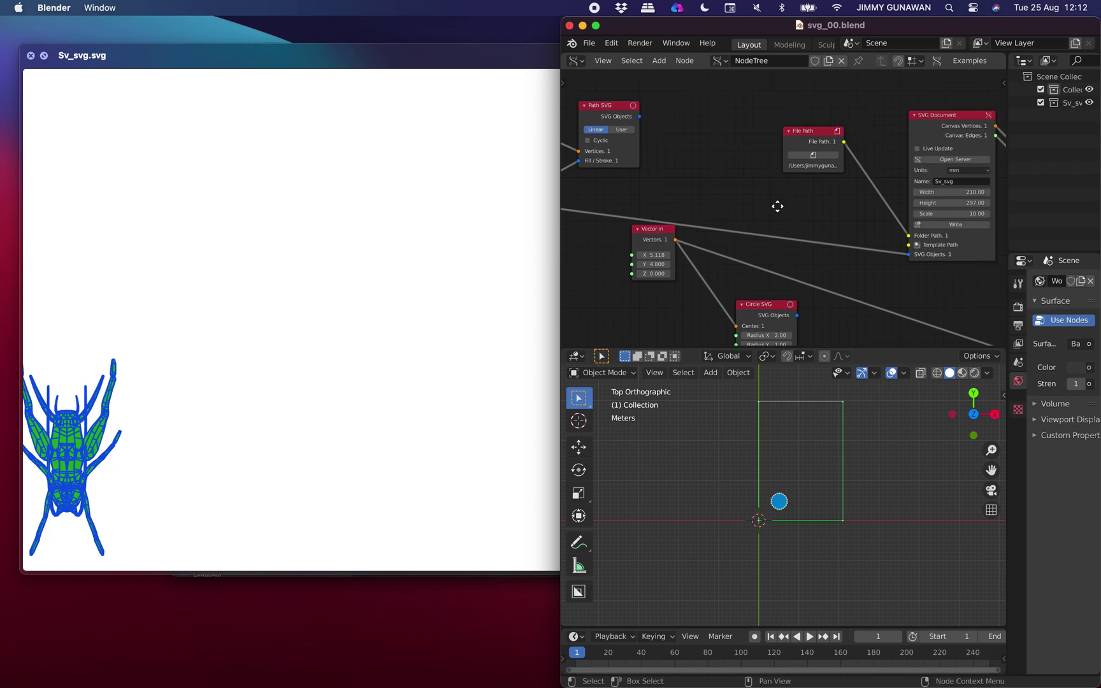
{"action": "left_click", "coordinate": [819, 221]}
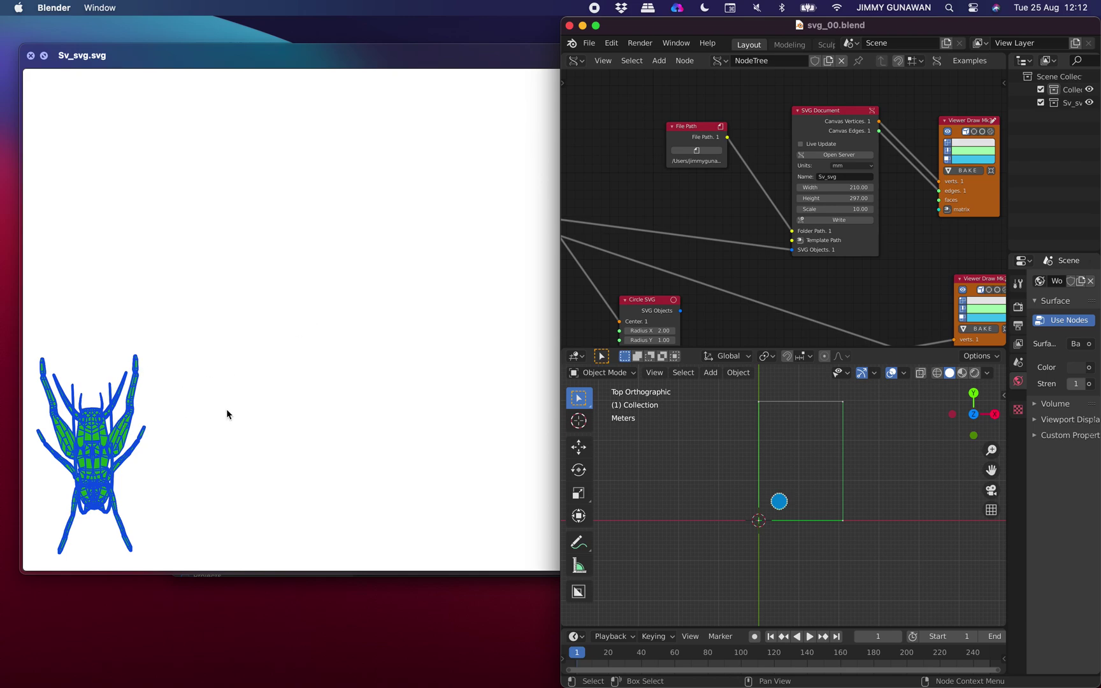
Raise the Rotate node's X angle to 50.58 and write the SVG file again
{"action": "middle_click_drag", "start_coordinate": [735, 184], "coordinate": [949, 205]}
{"action": "scroll", "coordinate": [742, 221], "scroll_direction": "up", "scroll_amount": 3}
{"action": "middle_click_drag", "start_coordinate": [739, 222], "coordinate": [905, 205]}
{"action": "left_click_drag", "start_coordinate": [773, 227], "coordinate": [815, 227]}
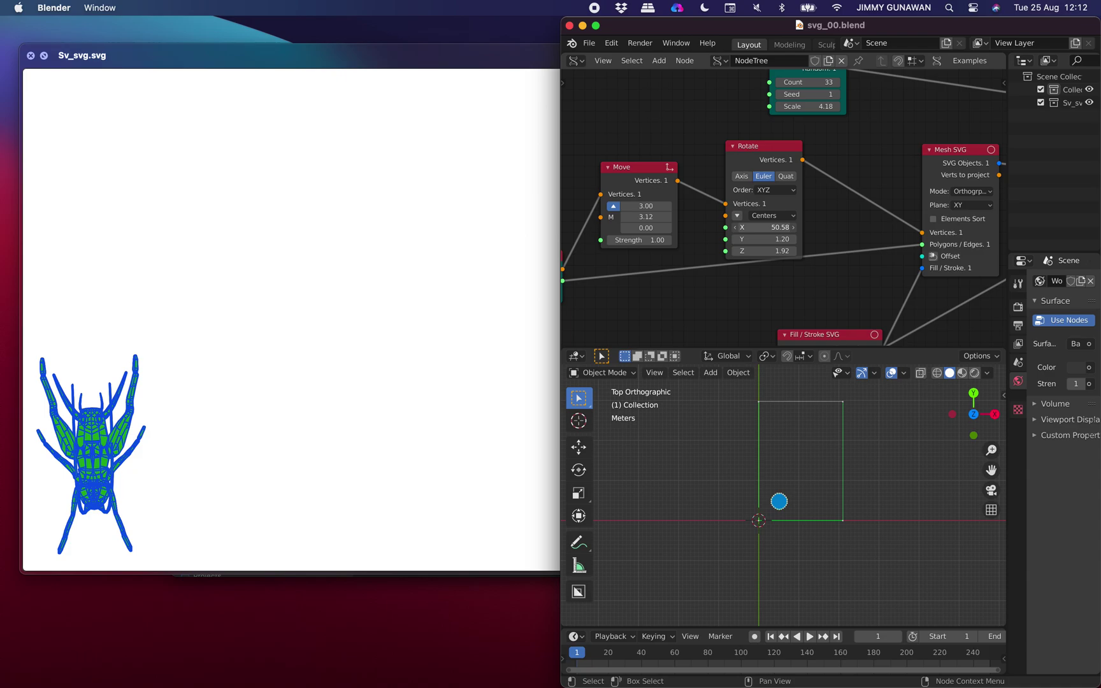
{"action": "scroll", "coordinate": [790, 241], "scroll_direction": "down", "scroll_amount": 4}
{"action": "middle_click_drag", "start_coordinate": [994, 205], "coordinate": [693, 263]}
{"action": "middle_click_drag", "start_coordinate": [997, 237], "coordinate": [619, 252]}
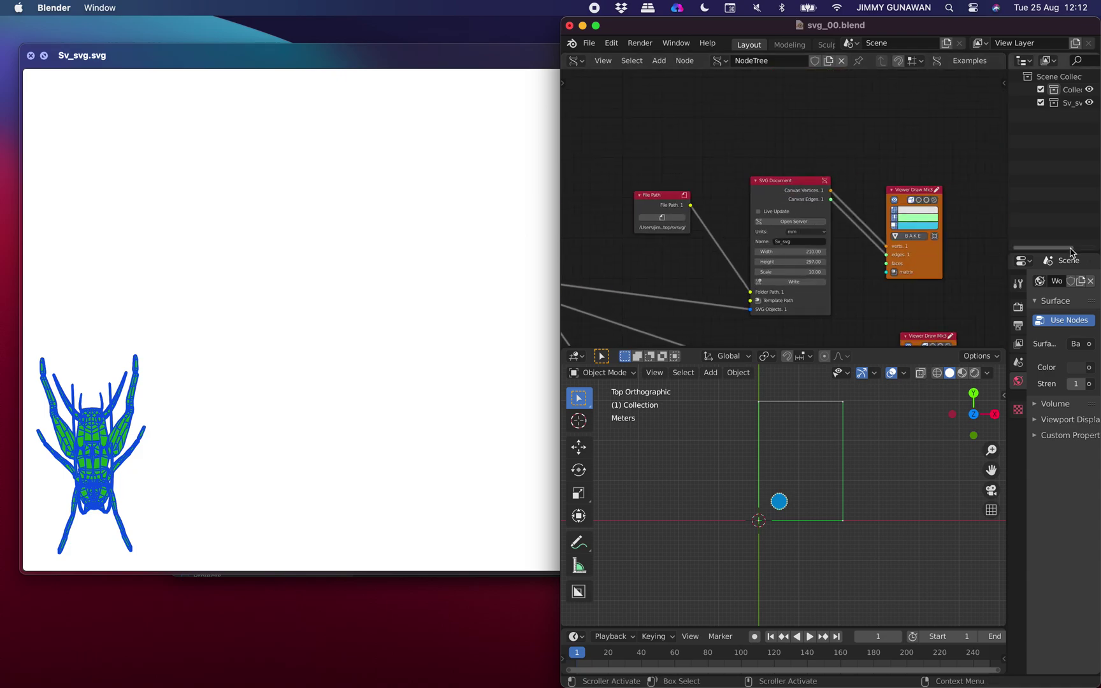
{"action": "middle_click_drag", "start_coordinate": [1072, 251], "coordinate": [837, 316]}
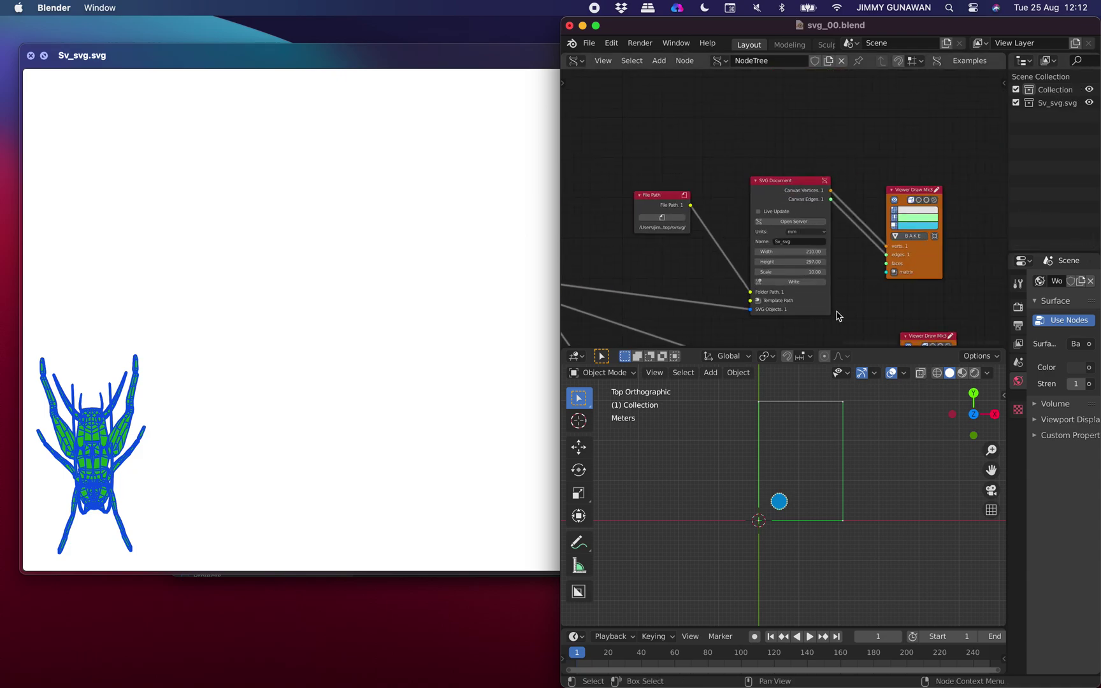
Switch to Finder, close the old preview and check the rotated cricket in a fresh preview of Sv_svg.svg
{"action": "left_click", "coordinate": [265, 348]}
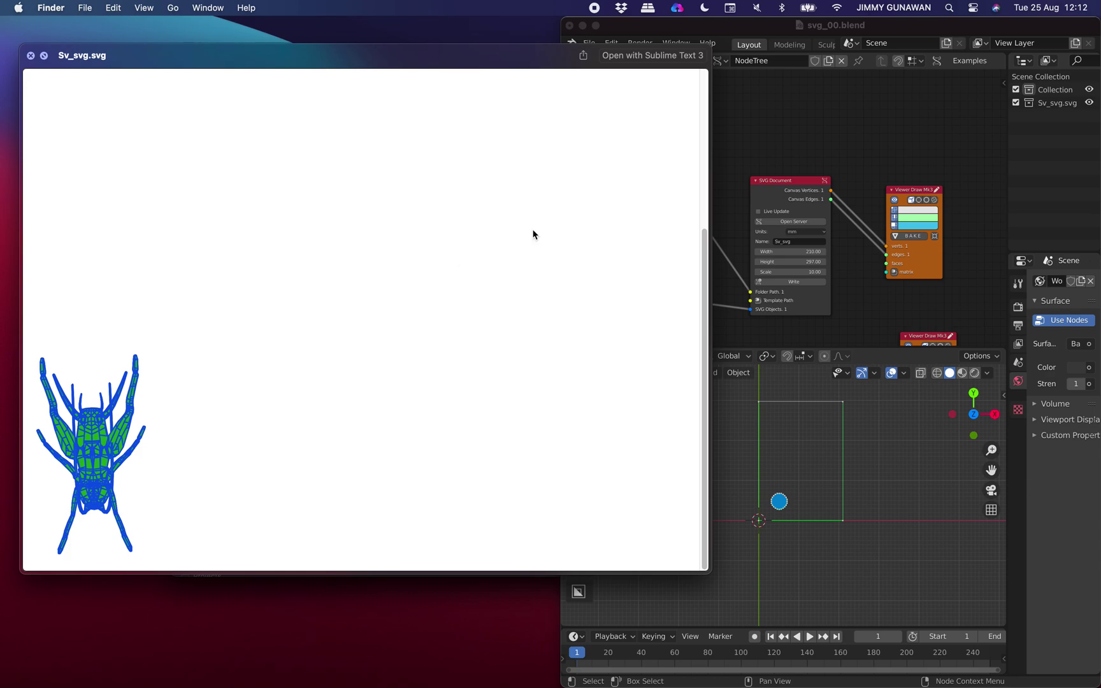
{"action": "left_click_drag", "start_coordinate": [710, 47], "coordinate": [592, 72]}
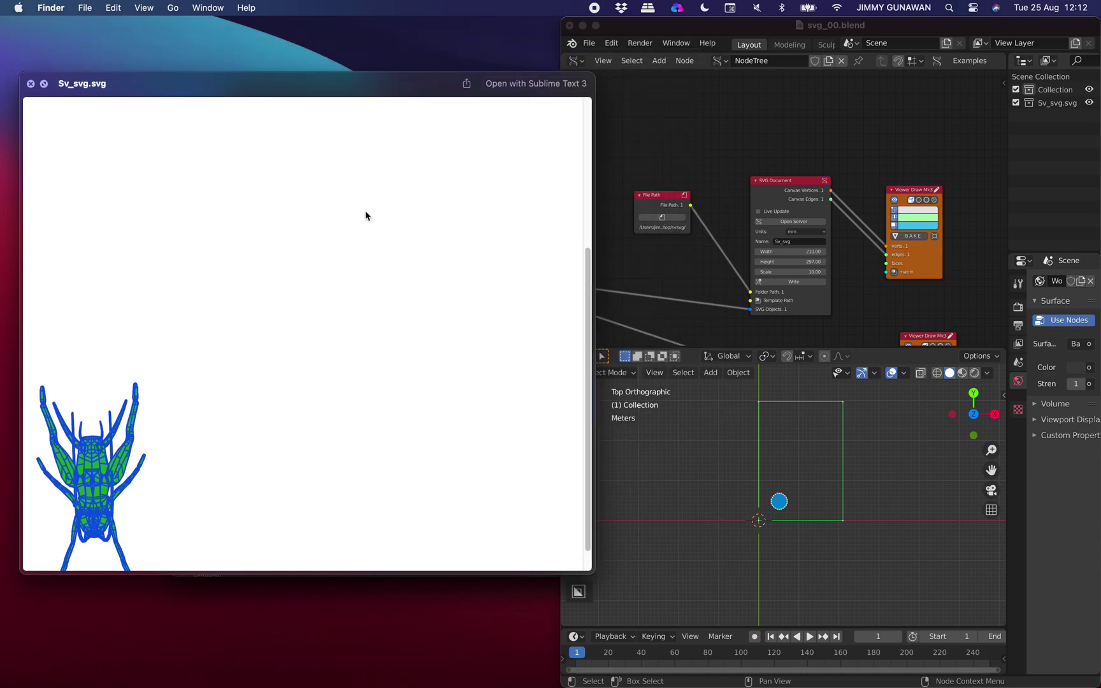
{"action": "left_click", "coordinate": [30, 84]}
{"action": "left_click", "coordinate": [381, 227]}
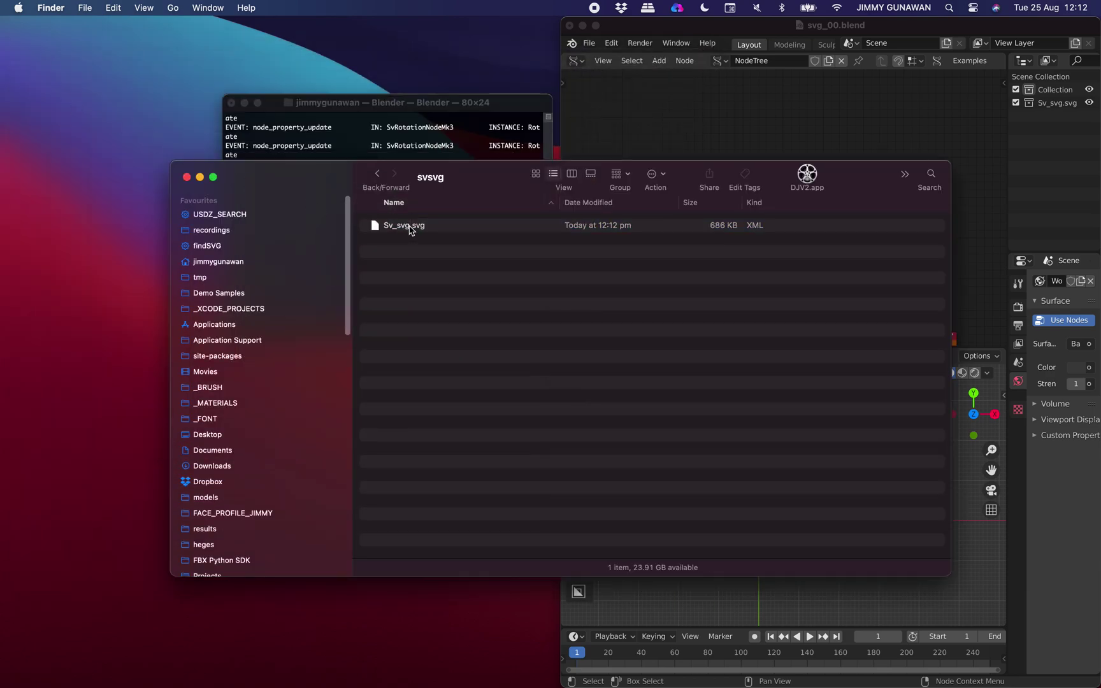
{"action": "key", "text": "space"}
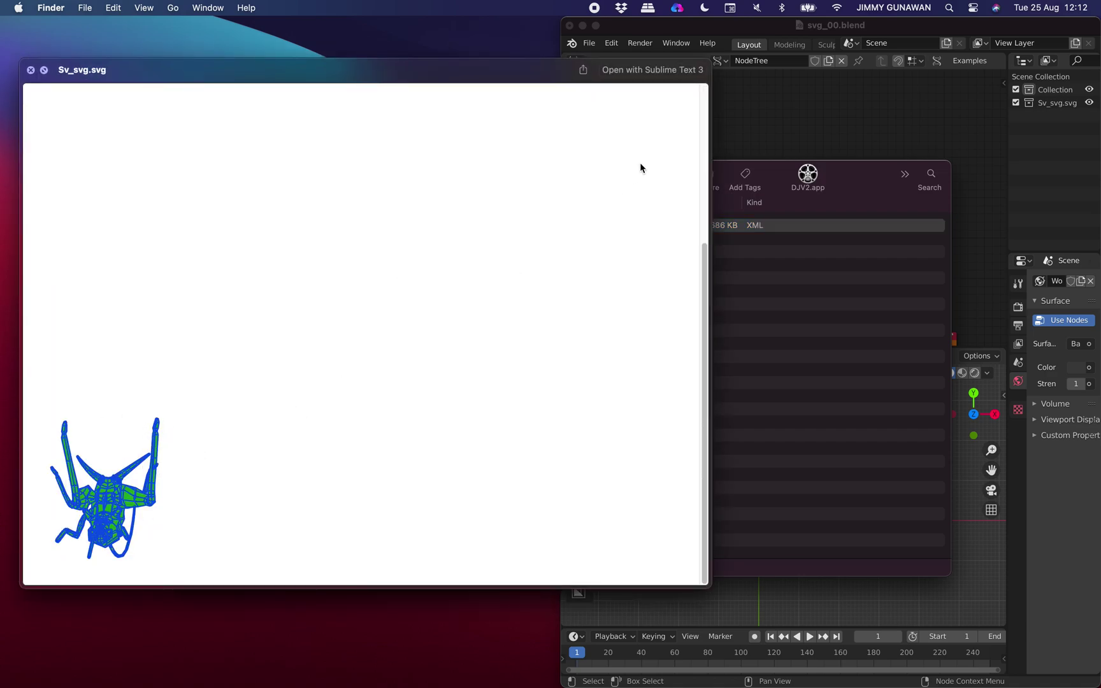
Close the svsvg folder window in Finder
{"action": "left_click", "coordinate": [913, 160]}
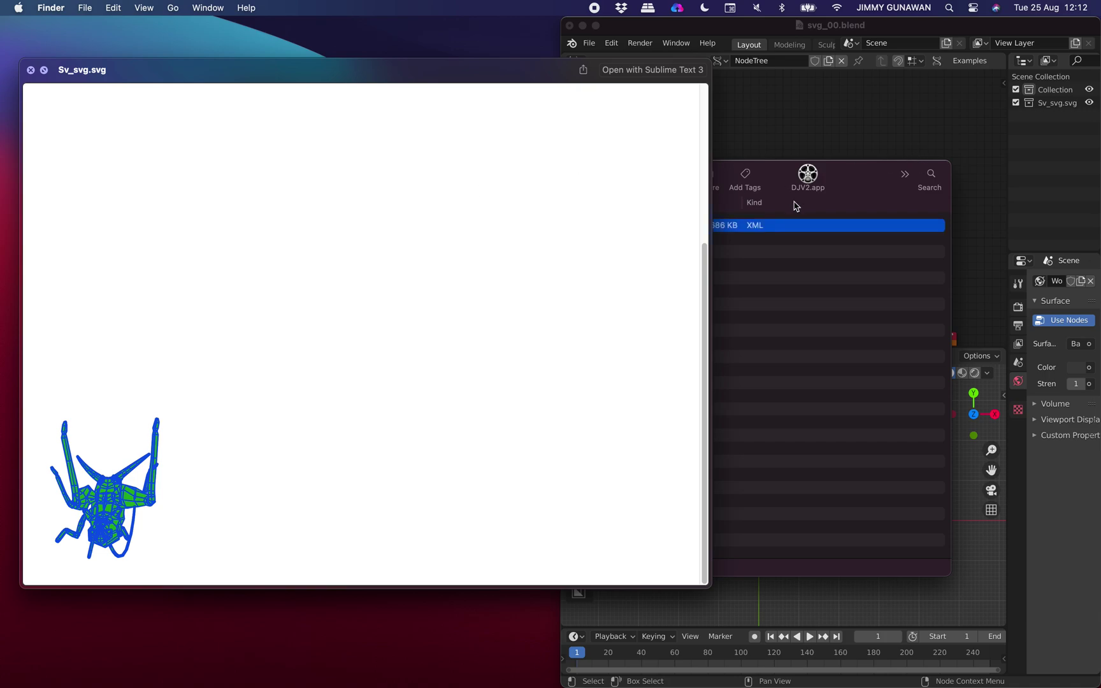
{"action": "left_click", "coordinate": [855, 274]}
{"action": "left_click", "coordinate": [186, 178]}
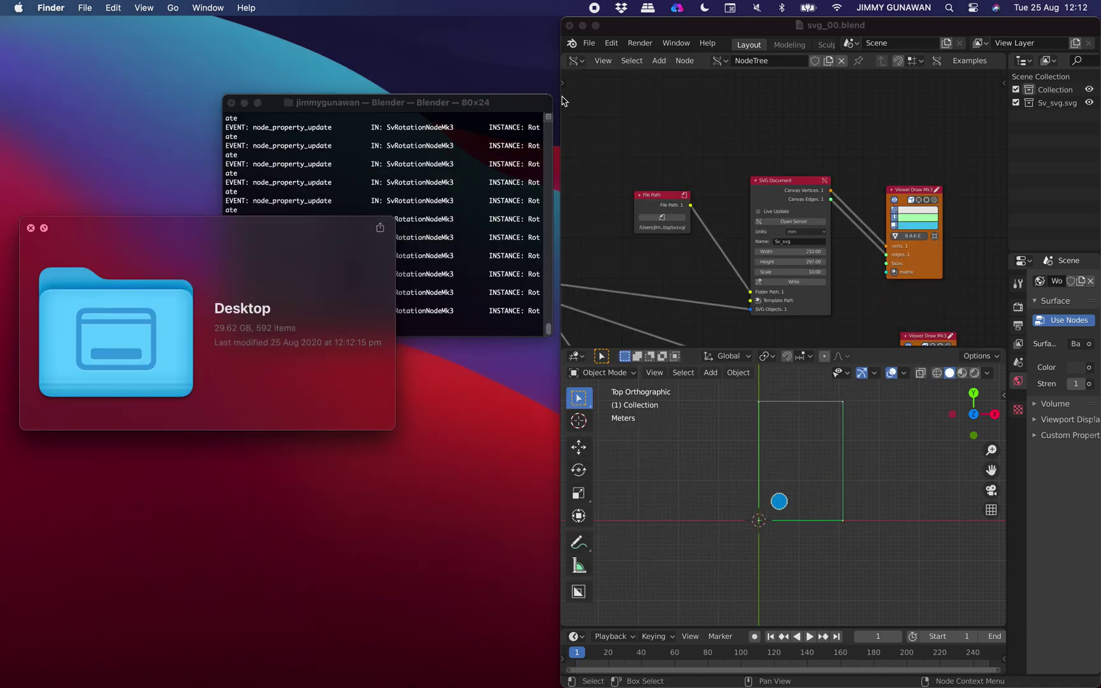
Widen the Blender window across the screen and make the node editor taller
{"action": "left_click_drag", "start_coordinate": [561, 101], "coordinate": [19, 99]}
{"action": "scroll", "coordinate": [543, 152], "scroll_direction": "down", "scroll_amount": 6}
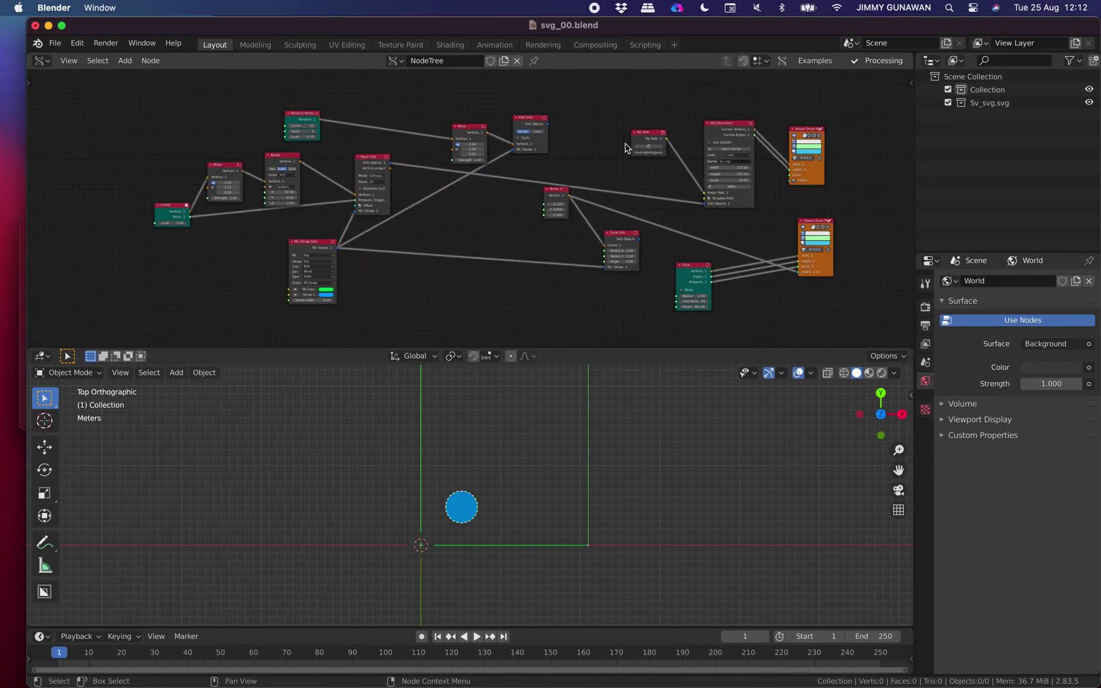
{"action": "scroll", "coordinate": [540, 189], "scroll_direction": "up", "scroll_amount": 2}
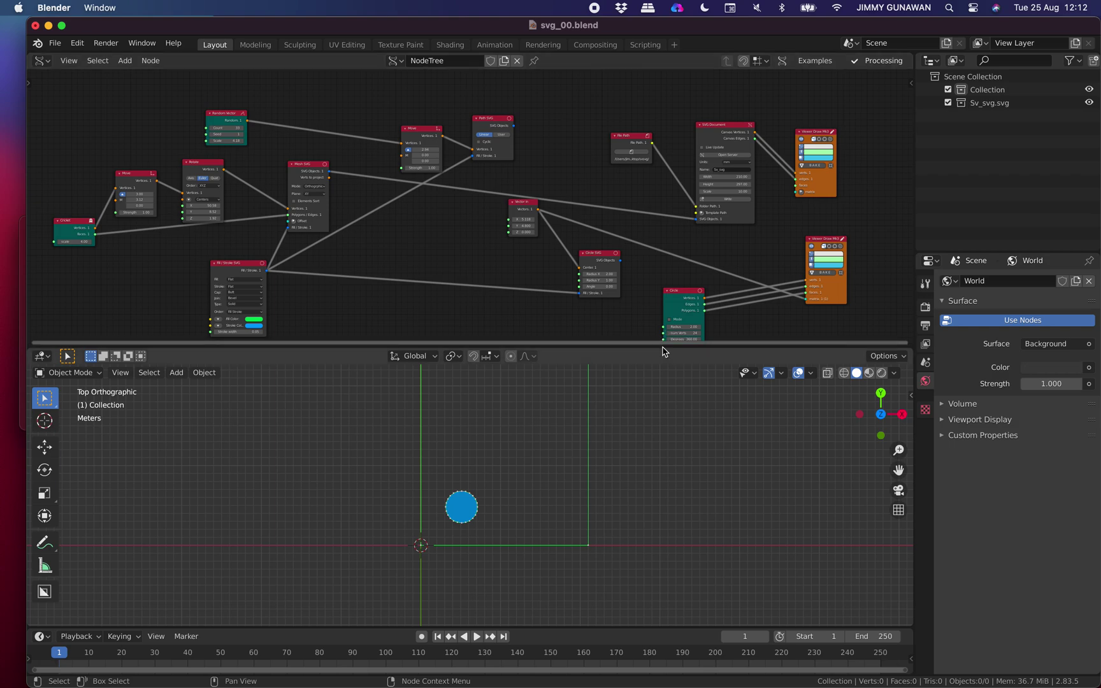
{"action": "left_click_drag", "start_coordinate": [664, 346], "coordinate": [666, 468]}
{"action": "scroll", "coordinate": [561, 243], "scroll_direction": "up", "scroll_amount": 4}
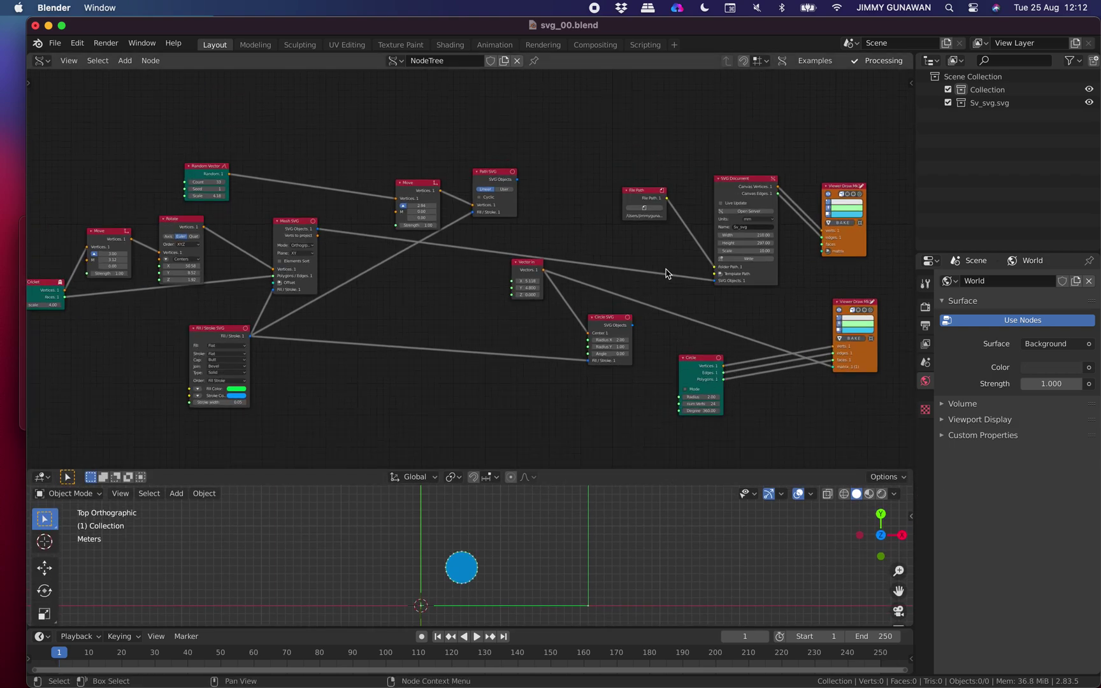
Move the SVG Document and File Path nodes up and closer to the Path SVG node
{"action": "left_click_drag", "start_coordinate": [523, 169], "coordinate": [490, 140]}
{"action": "left_click_drag", "start_coordinate": [680, 169], "coordinate": [590, 116]}
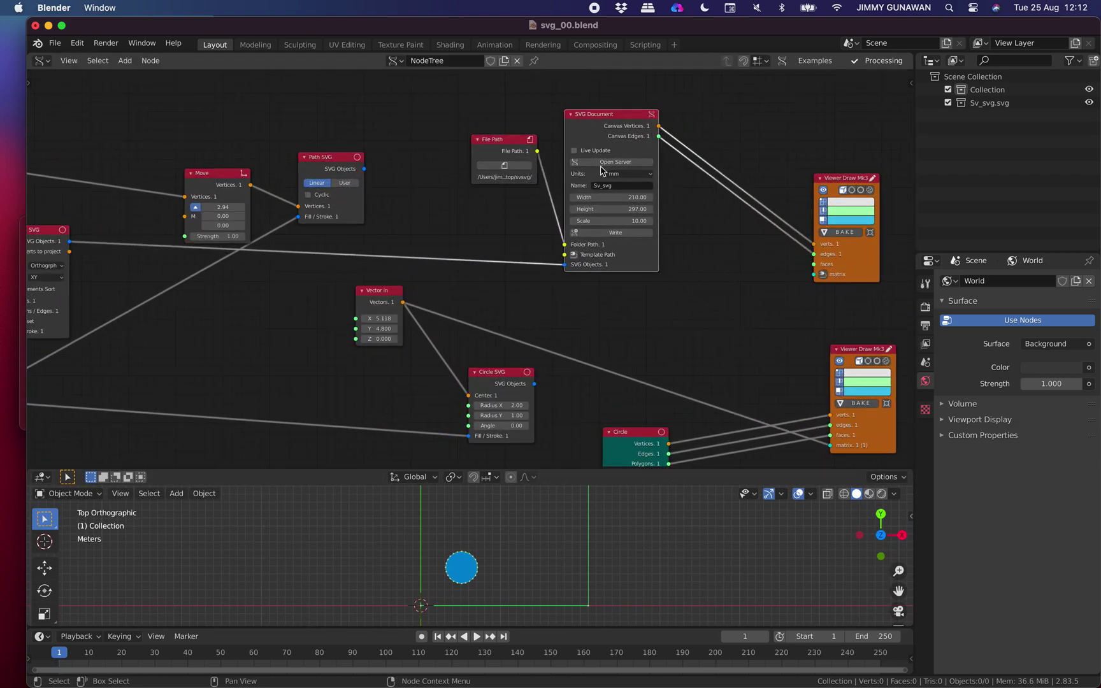
{"action": "scroll", "coordinate": [602, 176], "scroll_direction": "up", "scroll_amount": 1}
{"action": "left_click_drag", "start_coordinate": [512, 126], "coordinate": [463, 123]}
{"action": "scroll", "coordinate": [501, 193], "scroll_direction": "up", "scroll_amount": 2}
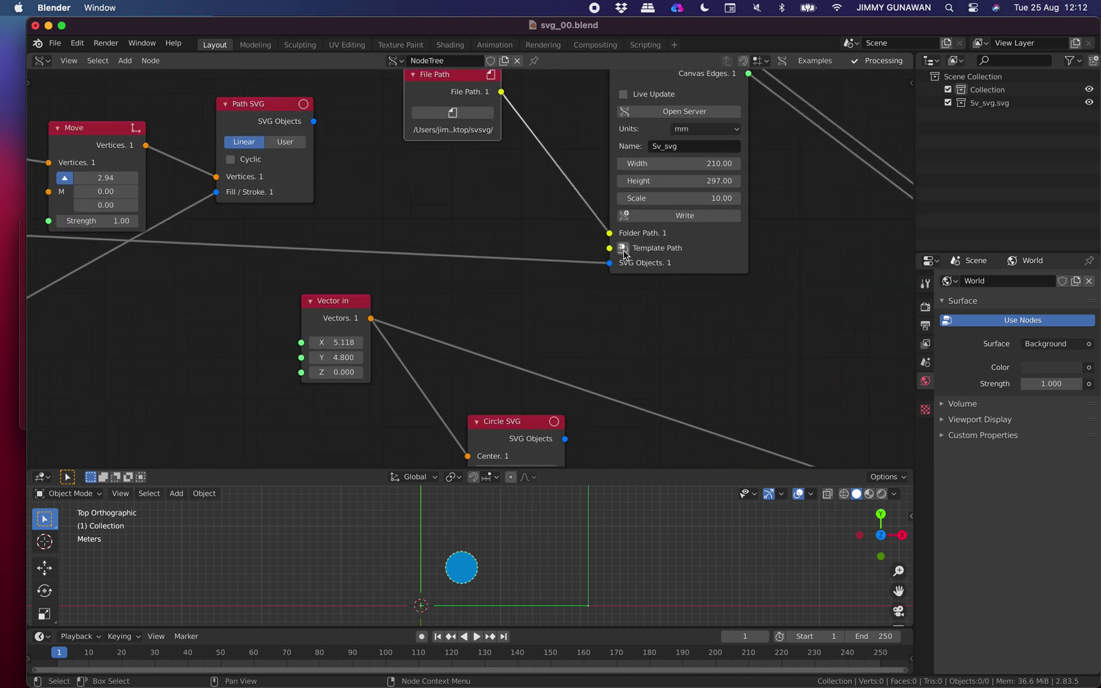
Move the SVG Document's Viewer Draw node up and close beside the SVG Document node
{"action": "scroll", "coordinate": [664, 267], "scroll_direction": "down", "scroll_amount": 2}
{"action": "middle_click_drag", "start_coordinate": [713, 263], "coordinate": [576, 302]}
{"action": "middle_click_drag", "start_coordinate": [661, 278], "coordinate": [617, 292]}
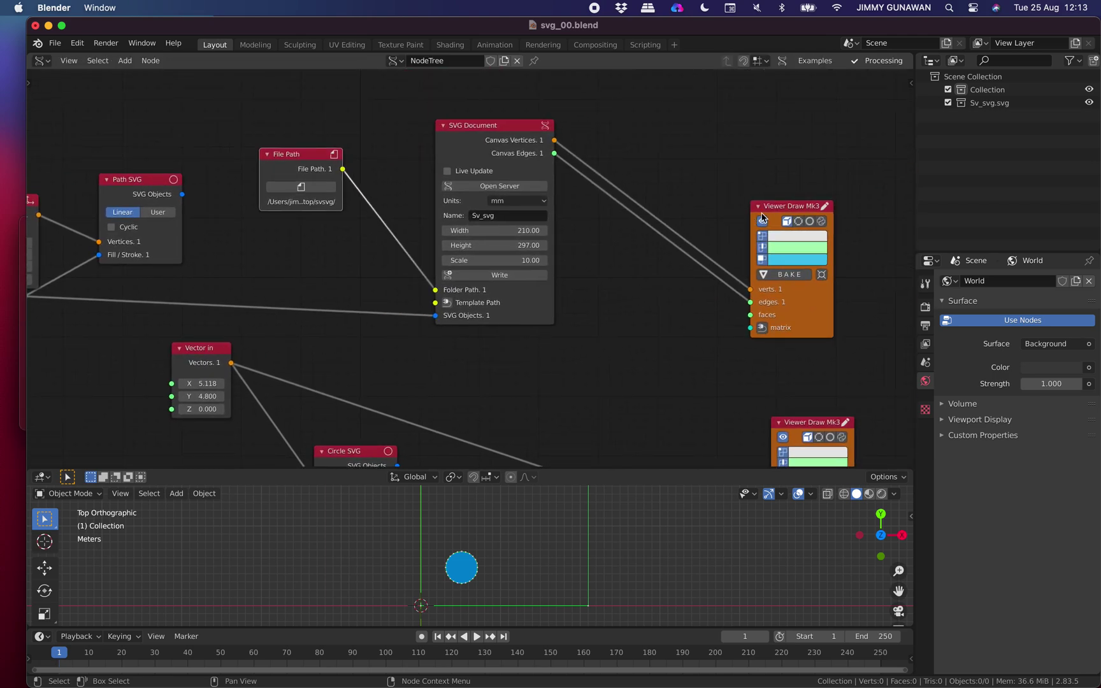
{"action": "left_click_drag", "start_coordinate": [782, 207], "coordinate": [644, 96]}
{"action": "scroll", "coordinate": [688, 295], "scroll_direction": "down", "scroll_amount": 2}
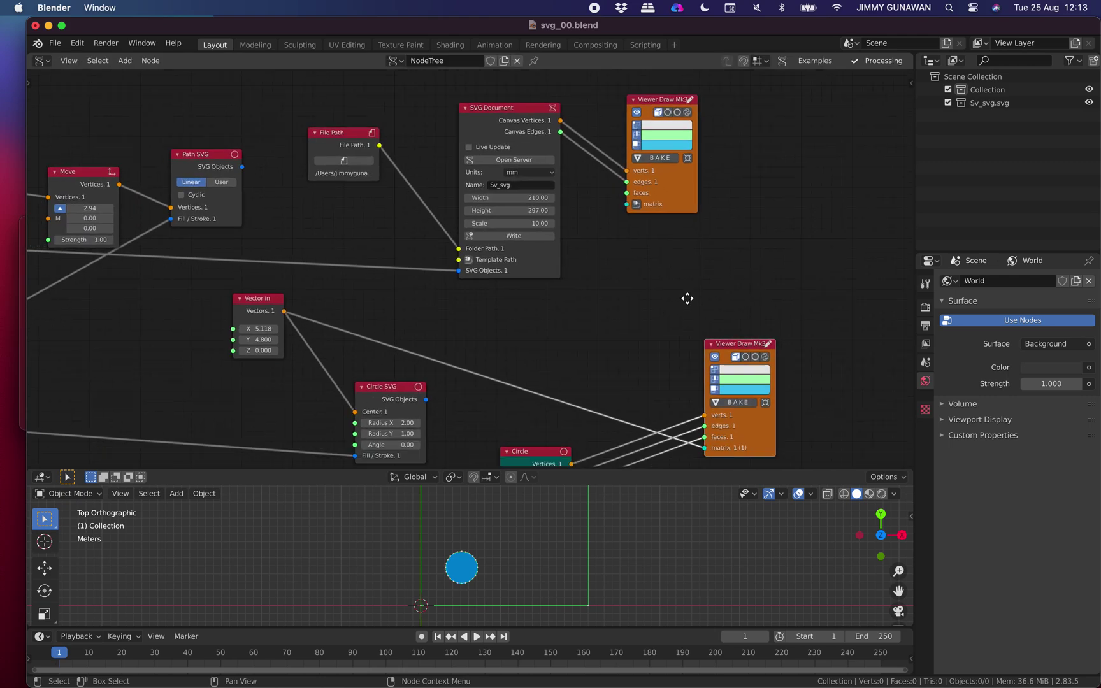
{"action": "scroll", "coordinate": [694, 287], "scroll_direction": "down", "scroll_amount": 1}
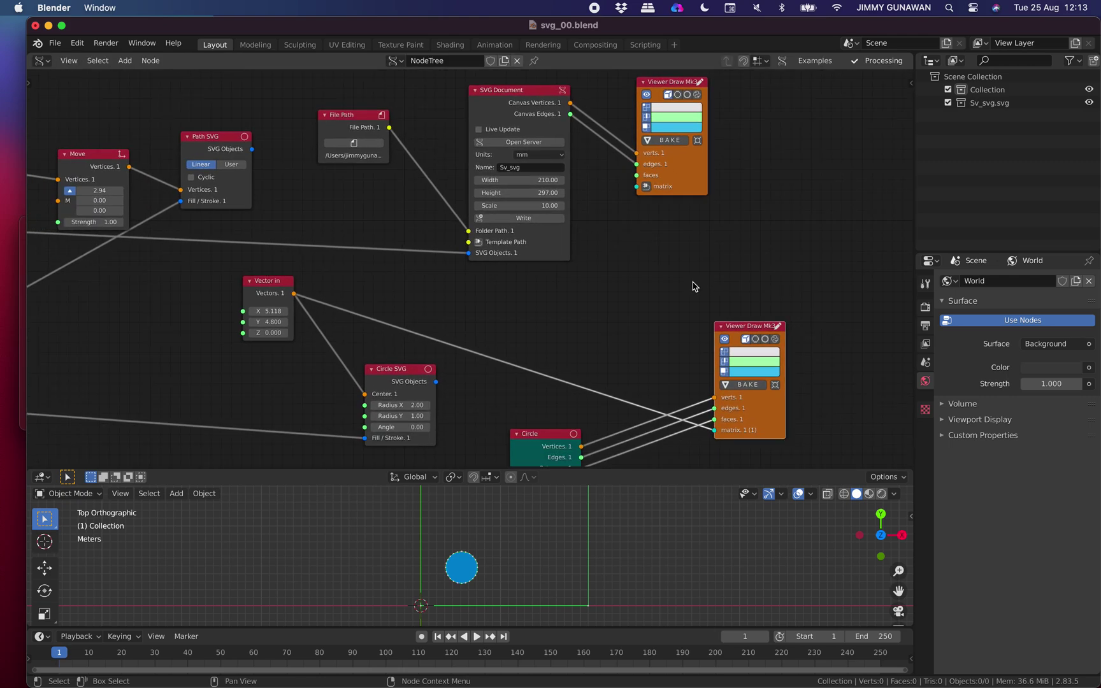
{"action": "scroll", "coordinate": [606, 296], "scroll_direction": "down", "scroll_amount": 3}
{"action": "scroll", "coordinate": [605, 296], "scroll_direction": "left", "scroll_amount": 2}
{"action": "scroll", "coordinate": [628, 252], "scroll_direction": "down", "scroll_amount": 1}
{"action": "key", "text": "shift+a"}
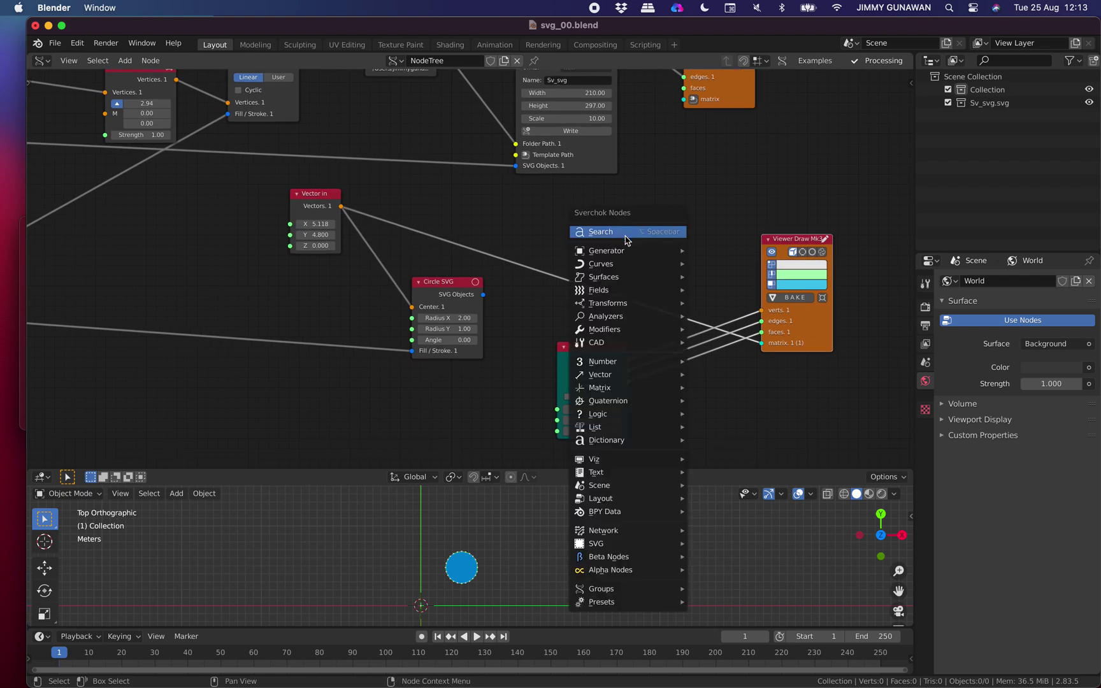
{"action": "mouse_move", "coordinate": [675, 472]}
{"action": "mouse_move", "coordinate": [663, 545]}
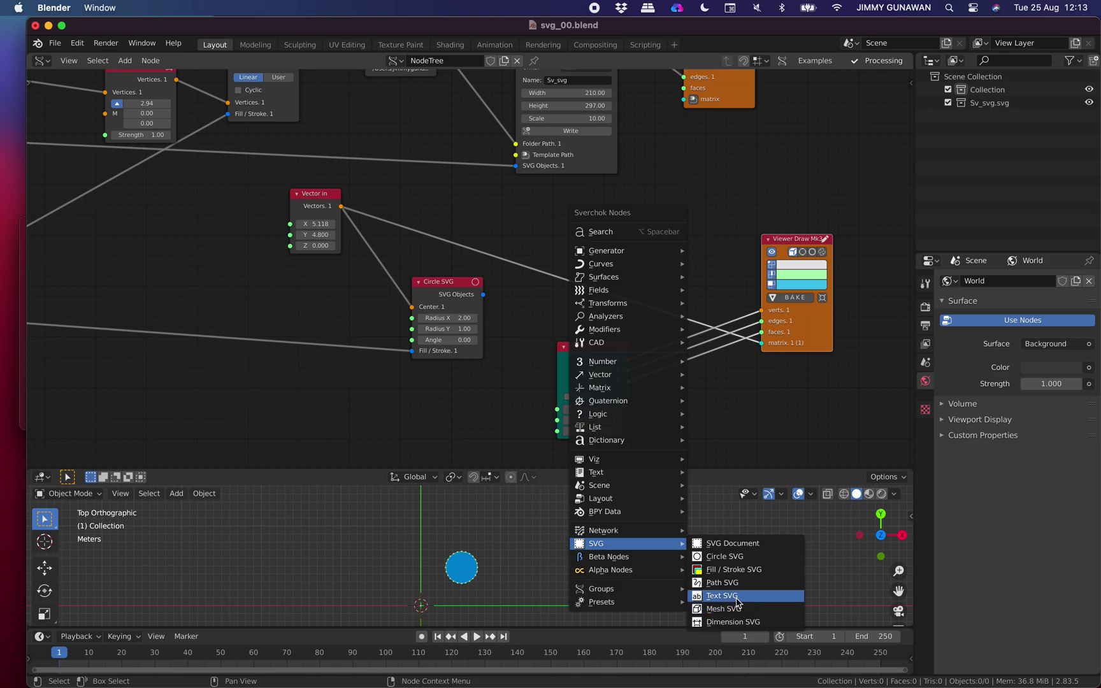
{"action": "scroll", "coordinate": [488, 258], "scroll_direction": "down", "scroll_amount": 1}
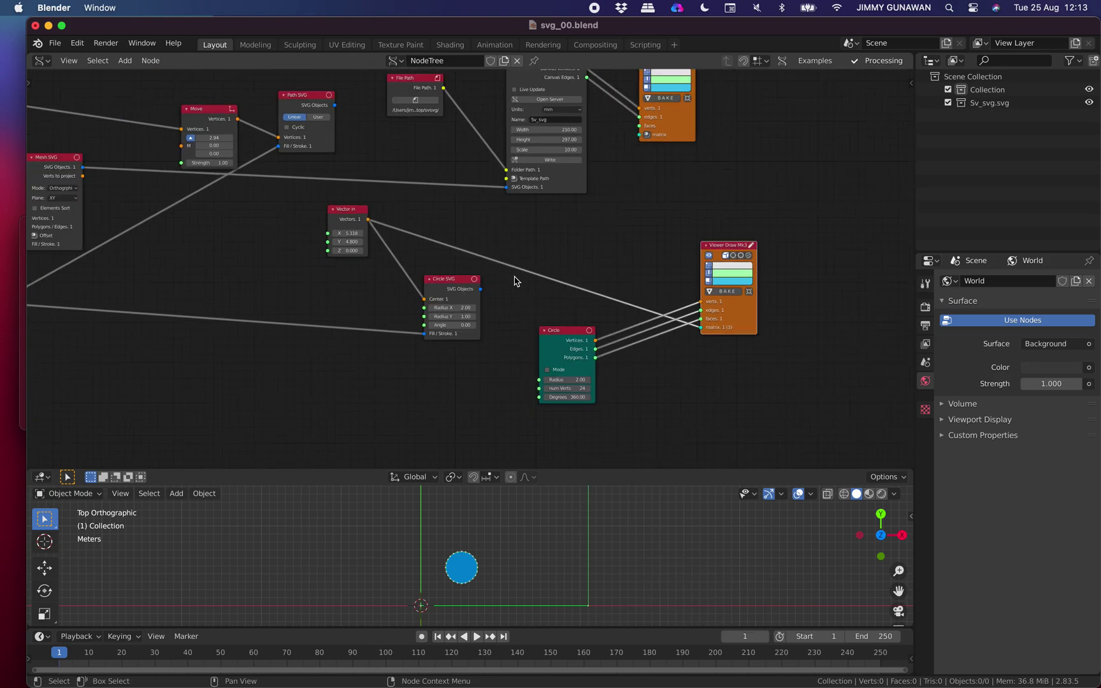
Look over the node tree from the Mesh SVG and Fill / Stroke SVG nodes across to the Circle and its Viewer Draw node
{"action": "scroll", "coordinate": [517, 281], "scroll_direction": "down", "scroll_amount": 3}
{"action": "mouse_move", "coordinate": [604, 275]}
{"action": "middle_mouse_down"}
{"action": "mouse_move", "coordinate": [700, 300]}
{"action": "mouse_move", "coordinate": [774, 293]}
{"action": "middle_mouse_up"}
{"action": "scroll", "coordinate": [473, 309], "scroll_direction": "up", "scroll_amount": 1}
{"action": "left_click_drag", "start_coordinate": [227, 315], "coordinate": [209, 321]}
{"action": "scroll", "coordinate": [457, 296], "scroll_direction": "up", "scroll_amount": 3}
{"action": "mouse_move", "coordinate": [326, 324]}
{"action": "middle_mouse_down"}
{"action": "mouse_move", "coordinate": [423, 319]}
{"action": "mouse_move", "coordinate": [332, 329]}
{"action": "middle_mouse_up"}
{"action": "middle_click_drag", "start_coordinate": [444, 329], "coordinate": [316, 324]}
{"action": "middle_click_drag", "start_coordinate": [676, 288], "coordinate": [269, 325]}
{"action": "middle_click_drag", "start_coordinate": [375, 376], "coordinate": [418, 325]}
{"action": "scroll", "coordinate": [415, 327], "scroll_direction": "up", "scroll_amount": 2}
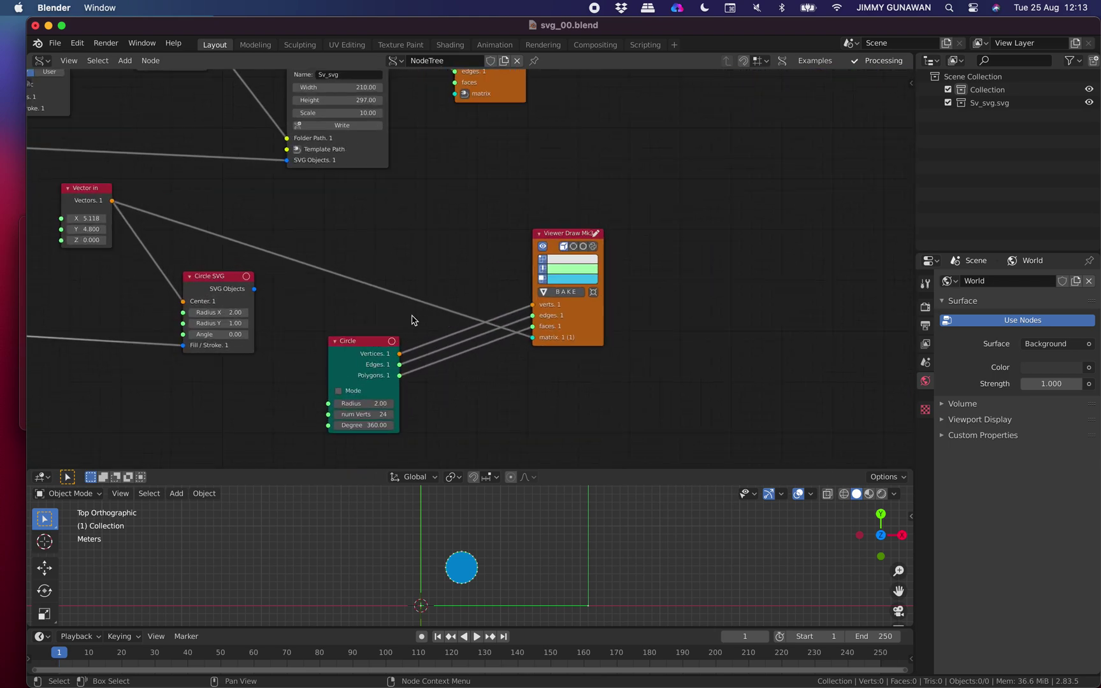
Try adding a Dimension SVG node beside the Circle's Viewer Draw node, and delete it again
{"action": "scroll", "coordinate": [413, 320], "scroll_direction": "down", "scroll_amount": 3}
{"action": "scroll", "coordinate": [413, 320], "scroll_direction": "left", "scroll_amount": 2}
{"action": "key", "text": "shift+a"}
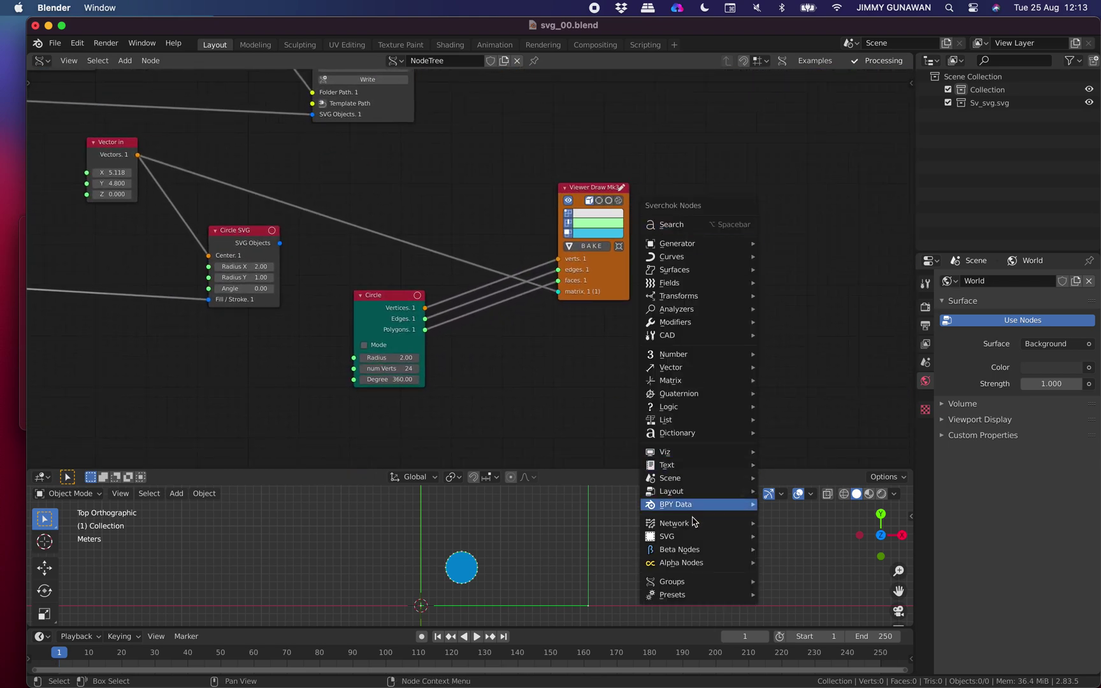
{"action": "mouse_move", "coordinate": [692, 536]}
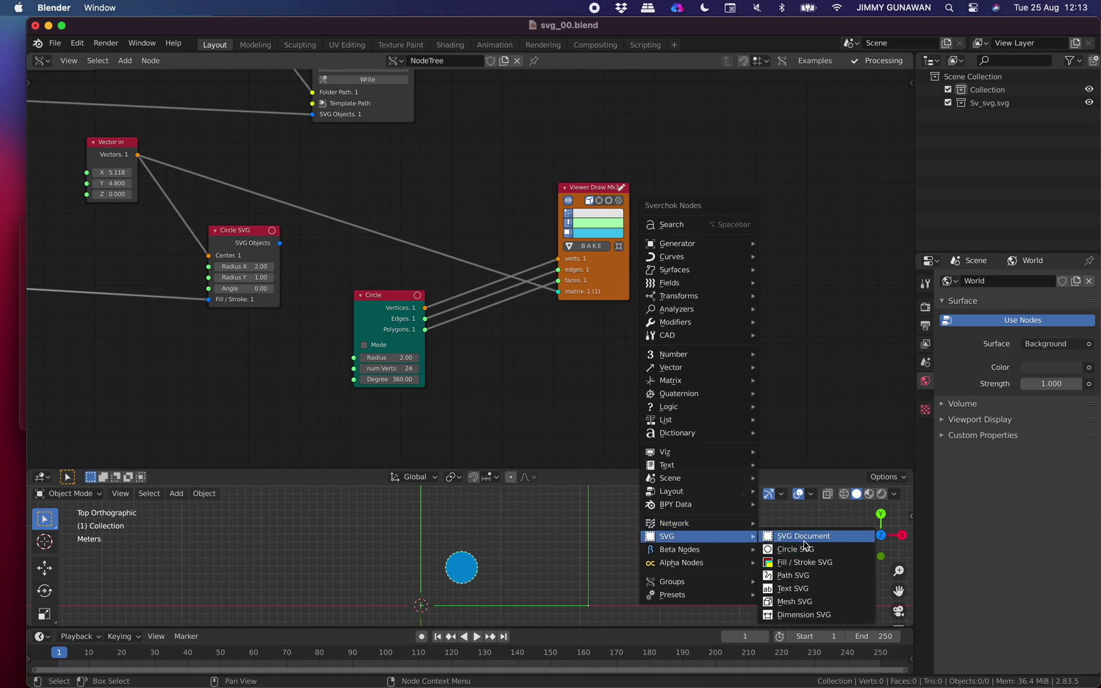
{"action": "left_click", "coordinate": [824, 615]}
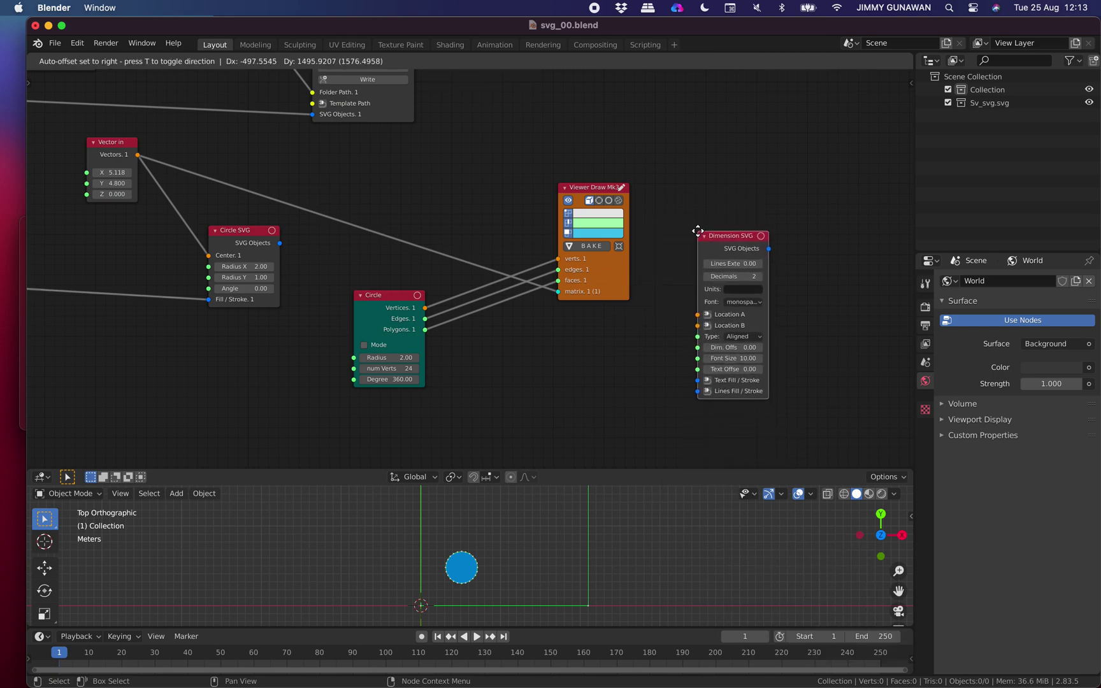
{"action": "left_click", "coordinate": [698, 217]}
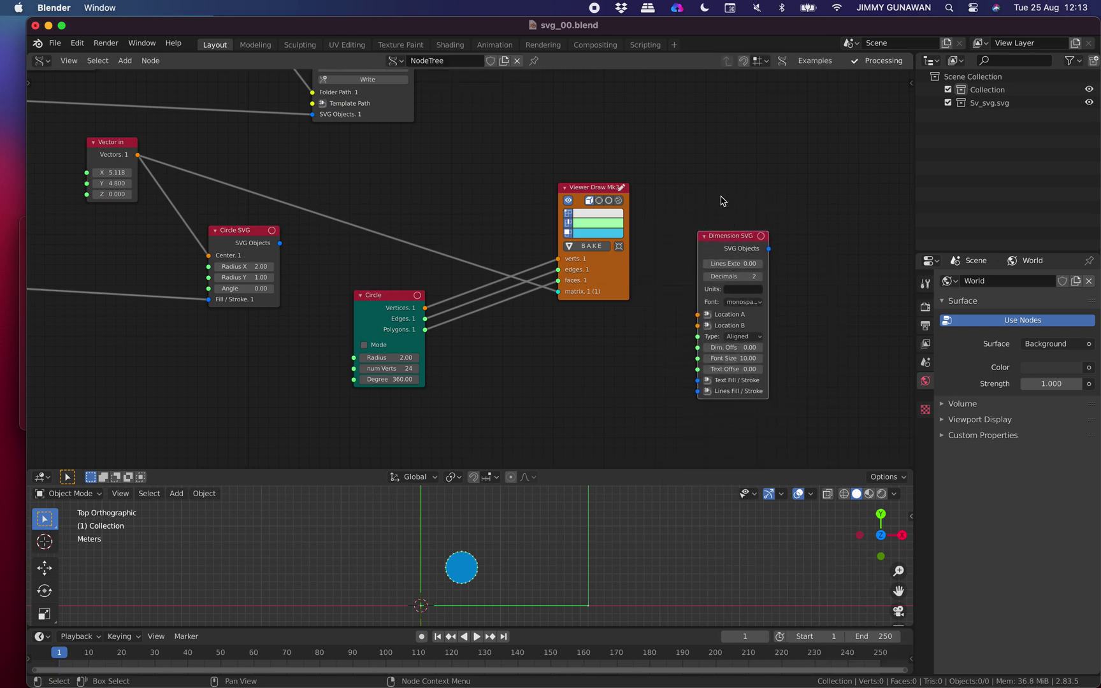
{"action": "key", "text": "x"}
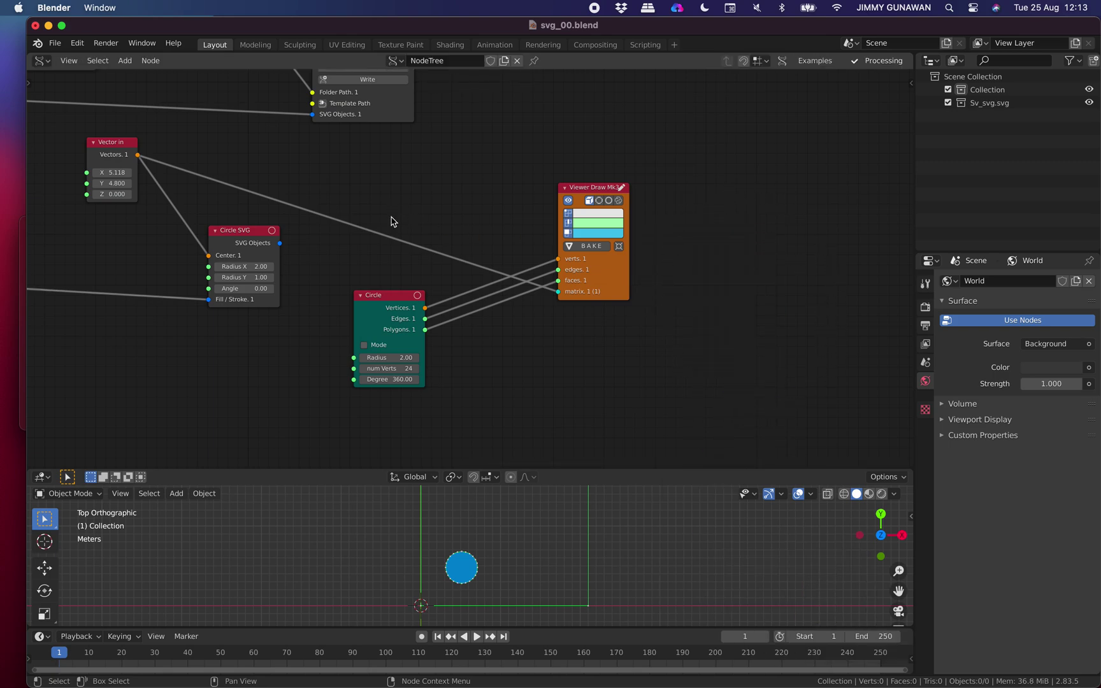
Enable the fake user for the NodeTree and nudge the Mesh SVG node slightly up
{"action": "scroll", "coordinate": [632, 249], "scroll_direction": "down", "scroll_amount": 4}
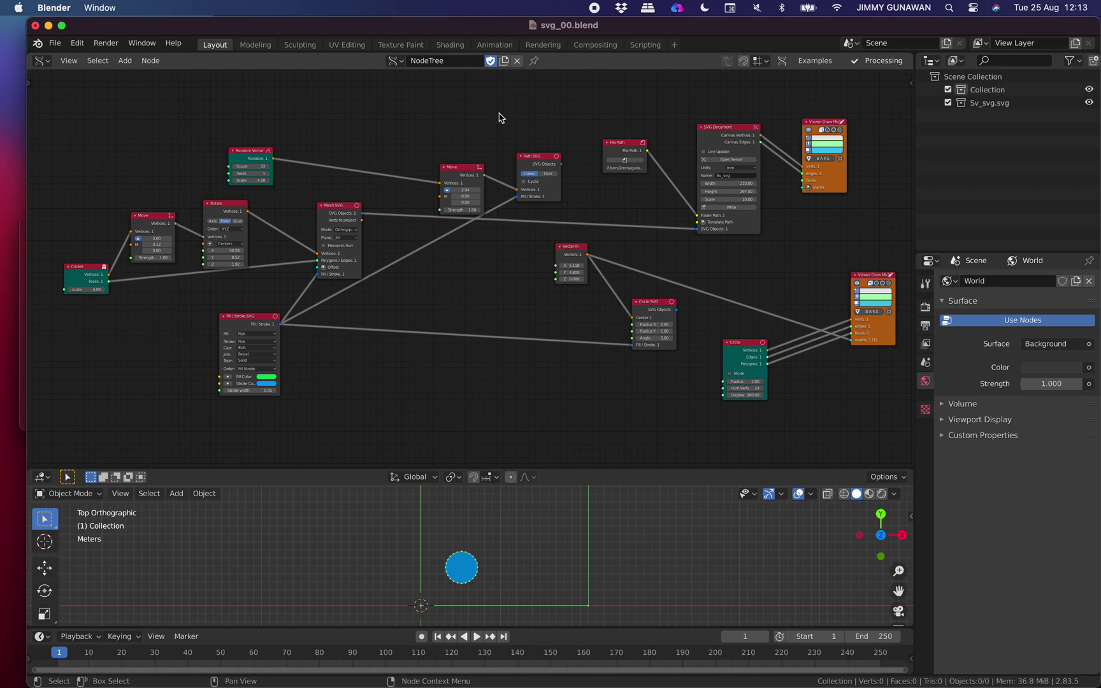
{"action": "middle_click_drag", "start_coordinate": [398, 149], "coordinate": [388, 148]}
{"action": "left_click_drag", "start_coordinate": [325, 211], "coordinate": [320, 203]}
{"action": "scroll", "coordinate": [489, 240], "scroll_direction": "up", "scroll_amount": 2}
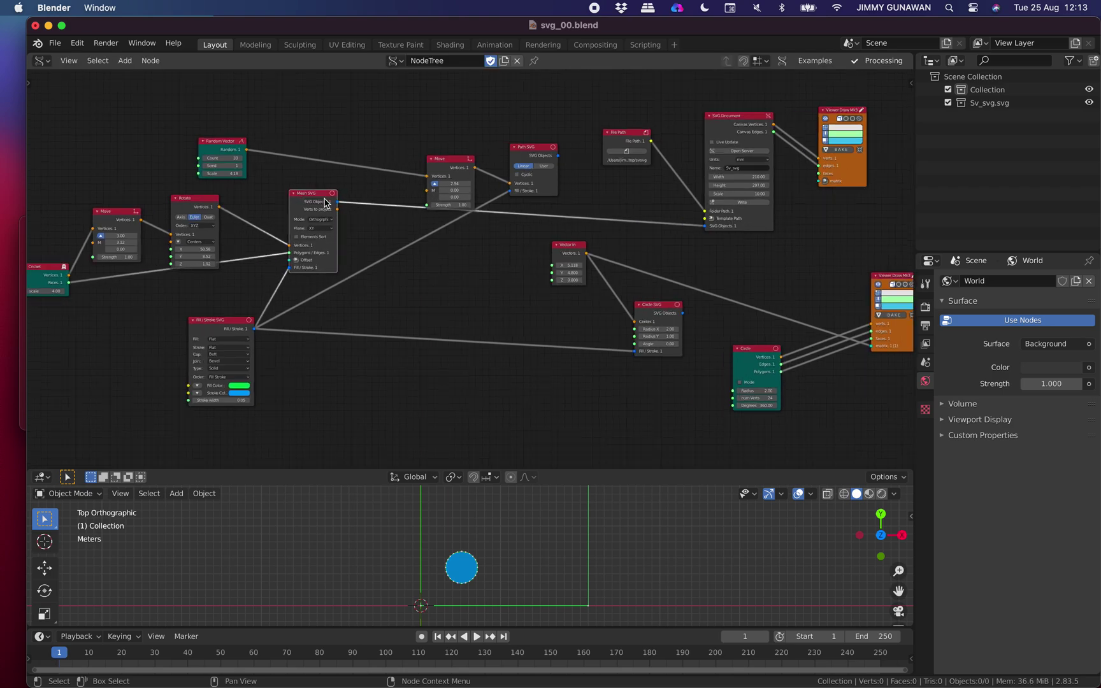
Group the Vector in, Circle SVG, Circle and connected Viewer Draw nodes closer together below the SVG Document
{"action": "middle_click_drag", "start_coordinate": [558, 263], "coordinate": [516, 264]}
{"action": "left_click_drag", "start_coordinate": [531, 249], "coordinate": [507, 279]}
{"action": "left_click_drag", "start_coordinate": [630, 311], "coordinate": [598, 337]}
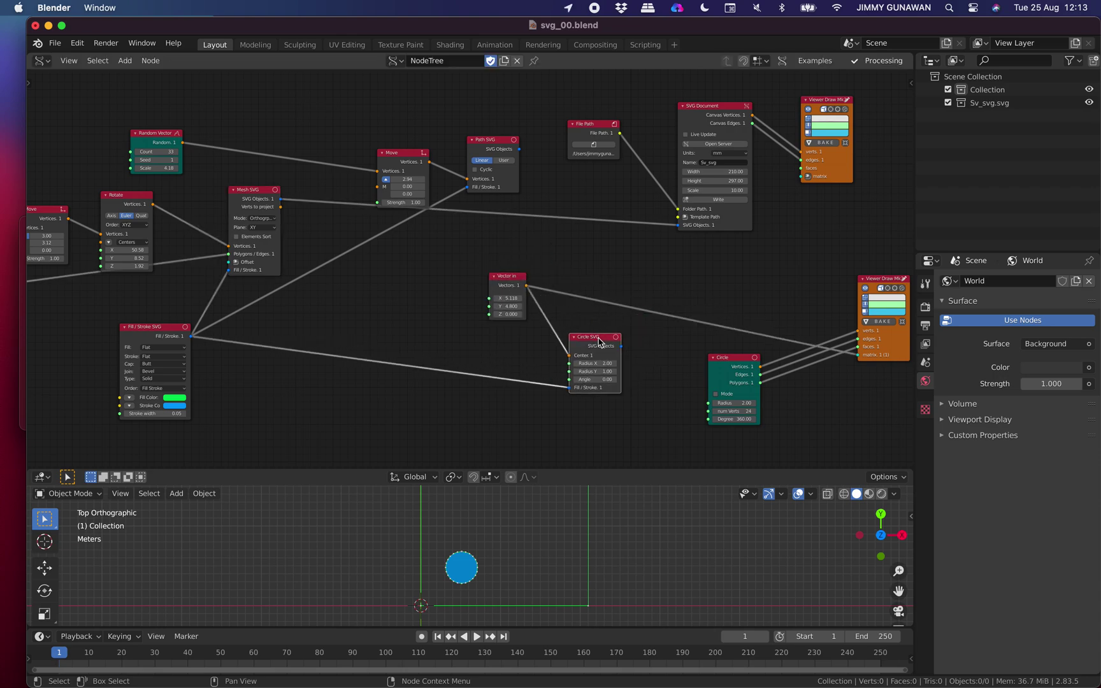
{"action": "left_click_drag", "start_coordinate": [719, 357], "coordinate": [631, 344]}
{"action": "left_click_drag", "start_coordinate": [868, 278], "coordinate": [753, 272]}
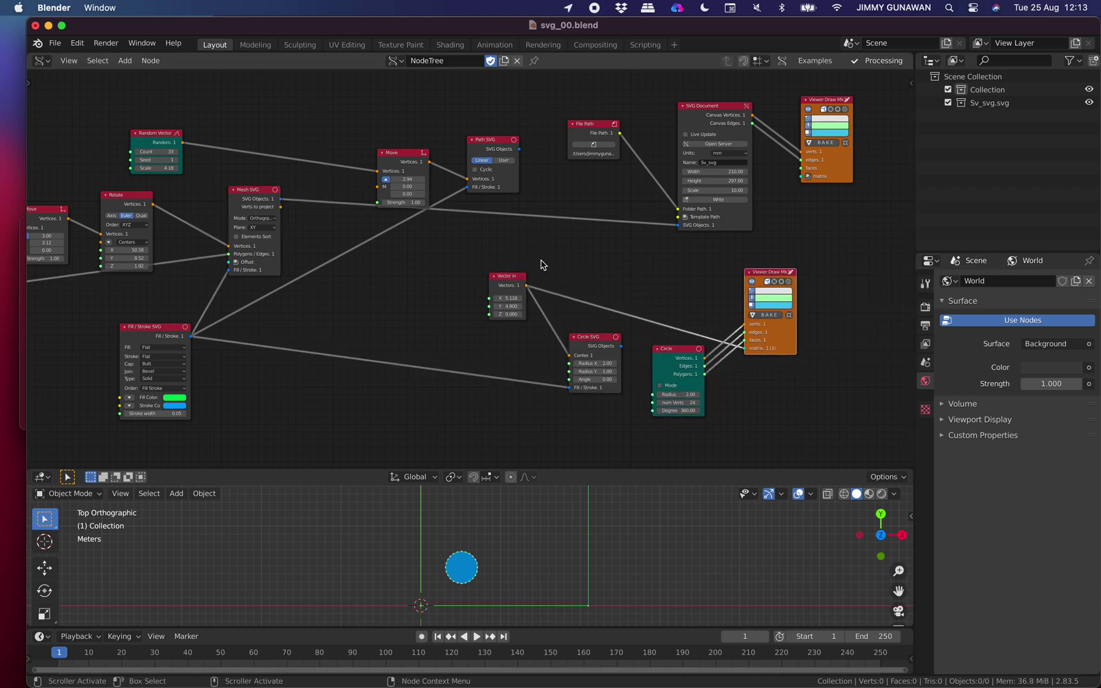
{"action": "left_click_drag", "start_coordinate": [497, 279], "coordinate": [488, 278]}
Nudge the Fill / Stroke SVG node slightly farther from the Mesh SVG node
{"action": "middle_click_drag", "start_coordinate": [488, 279], "coordinate": [539, 271]}
{"action": "left_click_drag", "start_coordinate": [220, 319], "coordinate": [213, 319]}
{"action": "middle_click_drag", "start_coordinate": [245, 305], "coordinate": [257, 305]}
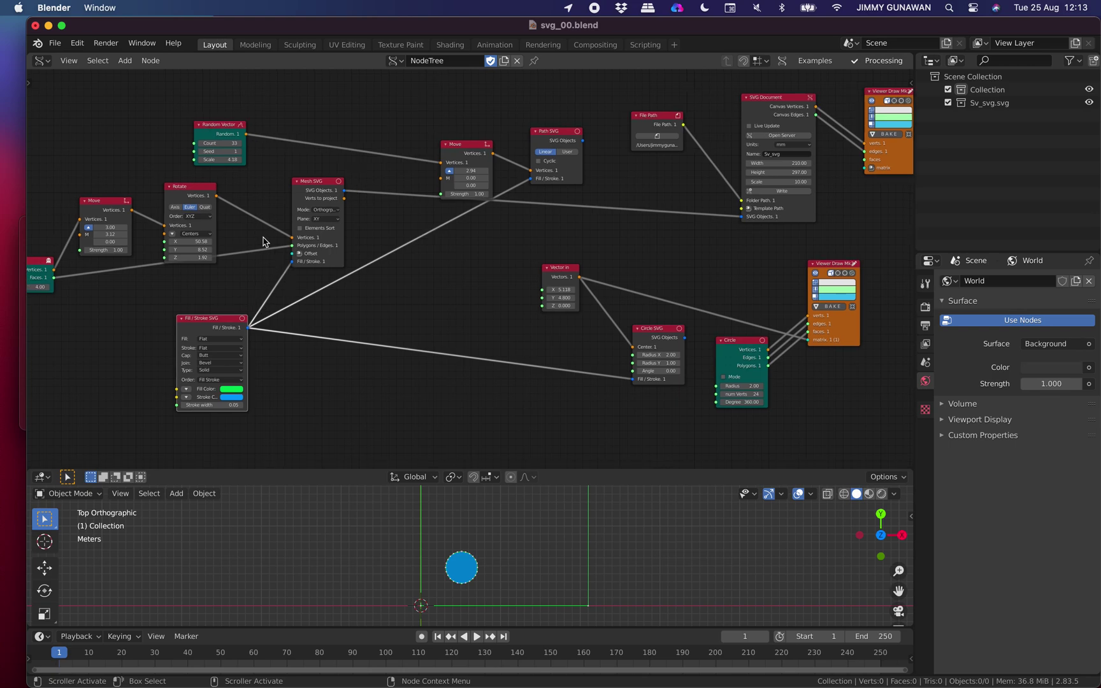